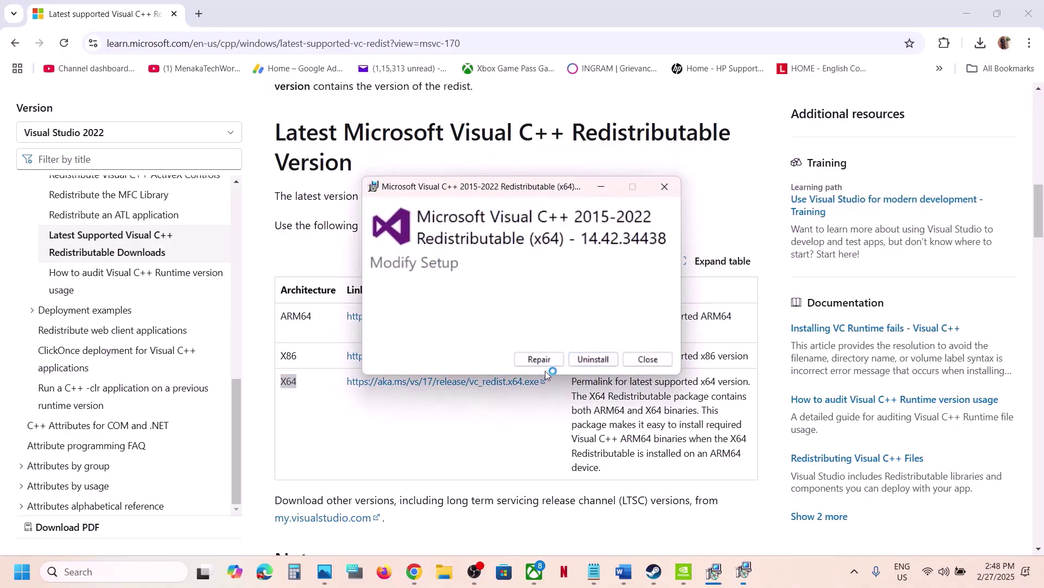
# Repair the Microsoft Visual C++ 2015-2022 Redistributable (x64) and close both the x64 and x86 setup windows
pyautogui.click(541, 360)
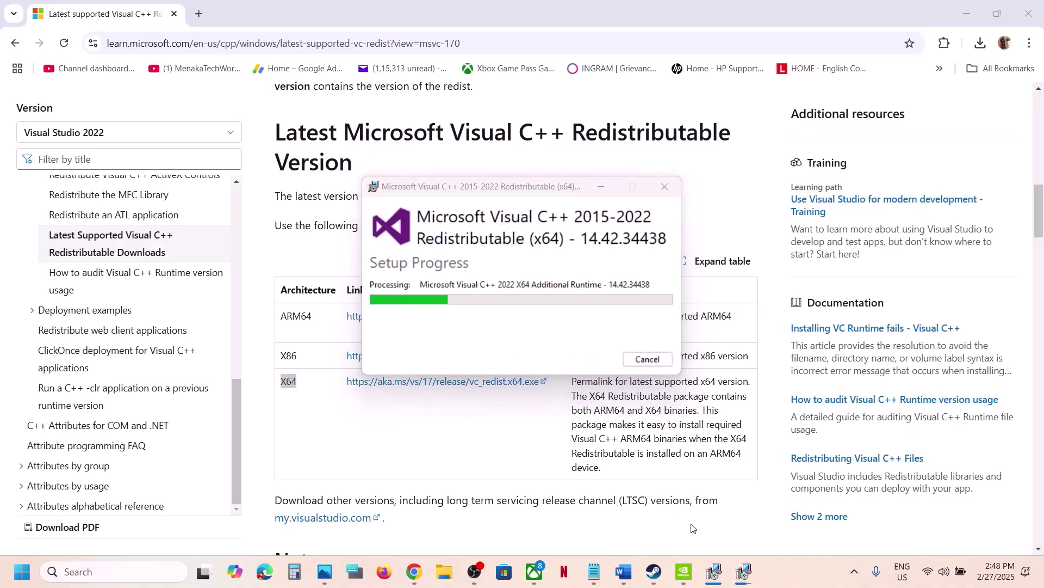
pyautogui.moveTo(562, 197); pyautogui.dragTo(858, 205)
pyautogui.click(619, 328)
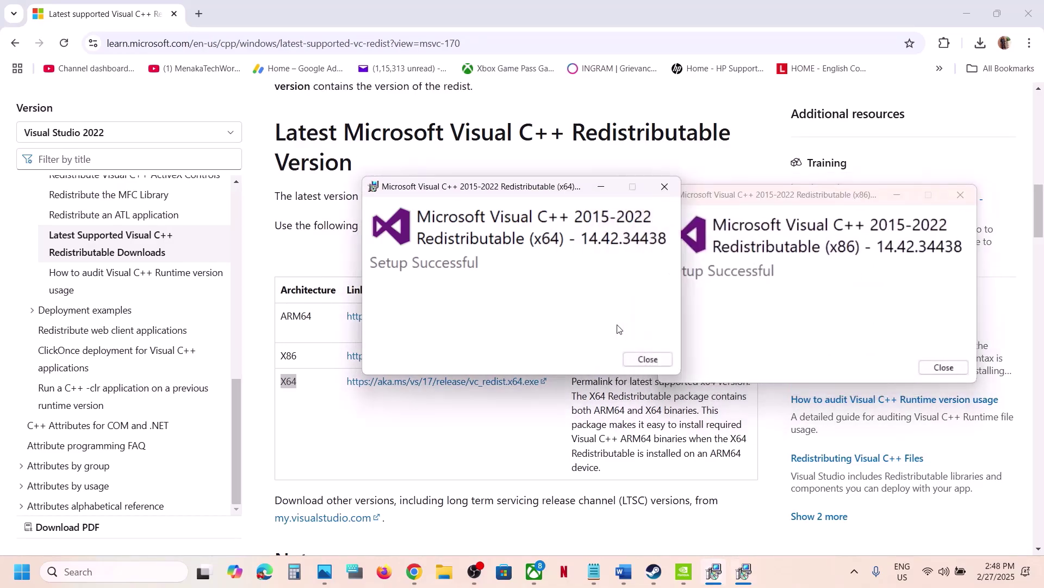
pyautogui.click(641, 359)
pyautogui.click(942, 367)
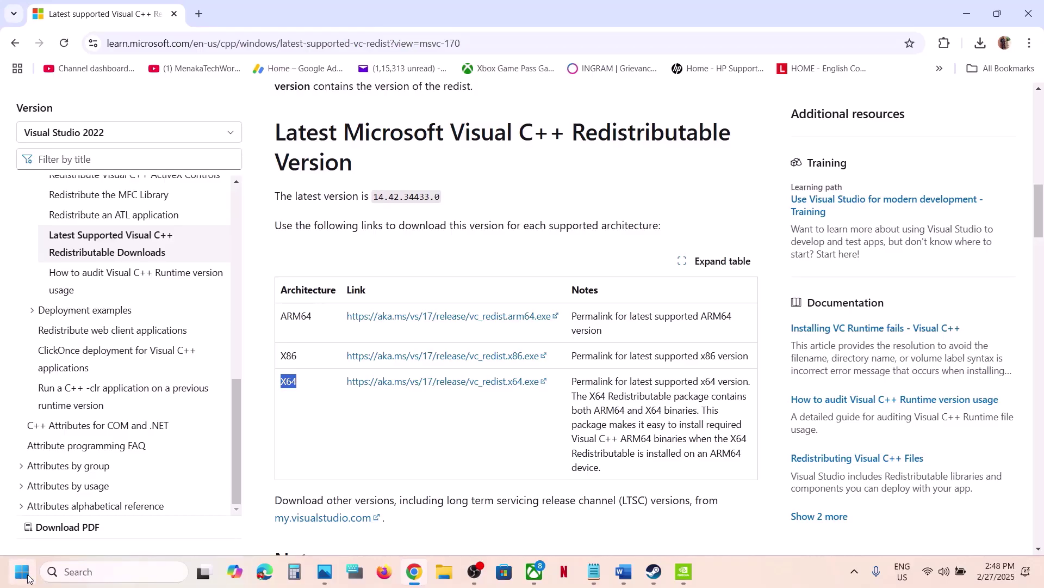
# Show the computer's power options, including Restart, and switch to the Steam library without restarting
pyautogui.click(27, 576)
pyautogui.click(395, 525)
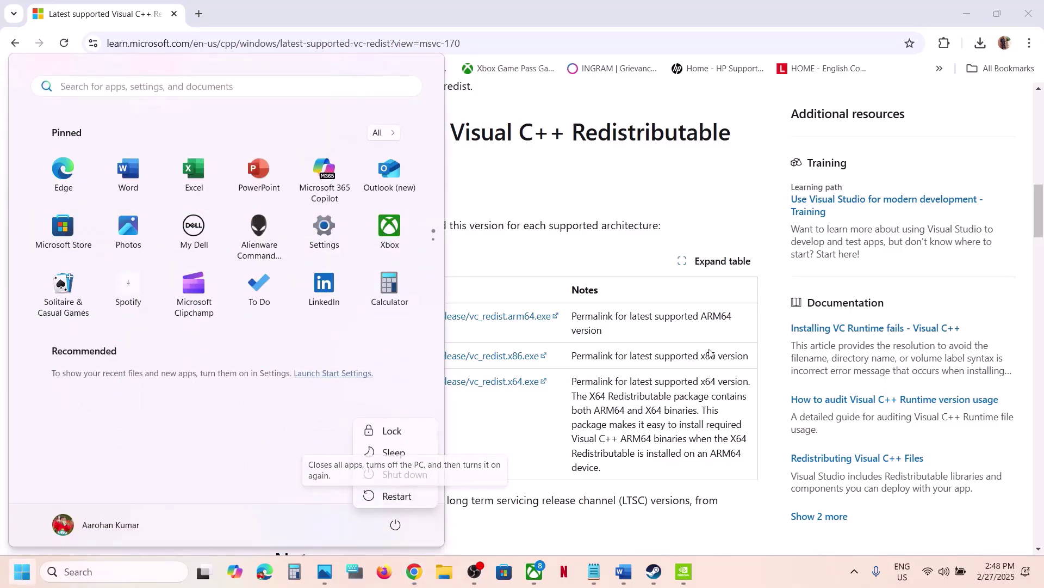
pyautogui.click(655, 579)
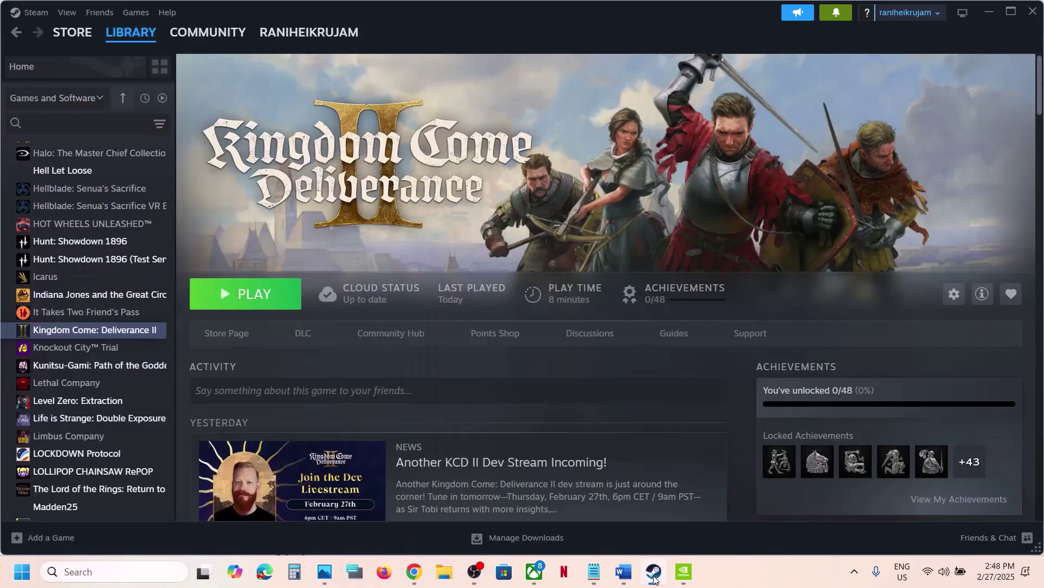
# Switch to the Step 11 document in Word and read Step 2's source and destination folder paths for the file copy
pyautogui.click(625, 575)
pyautogui.scroll(-5, 482, 409)
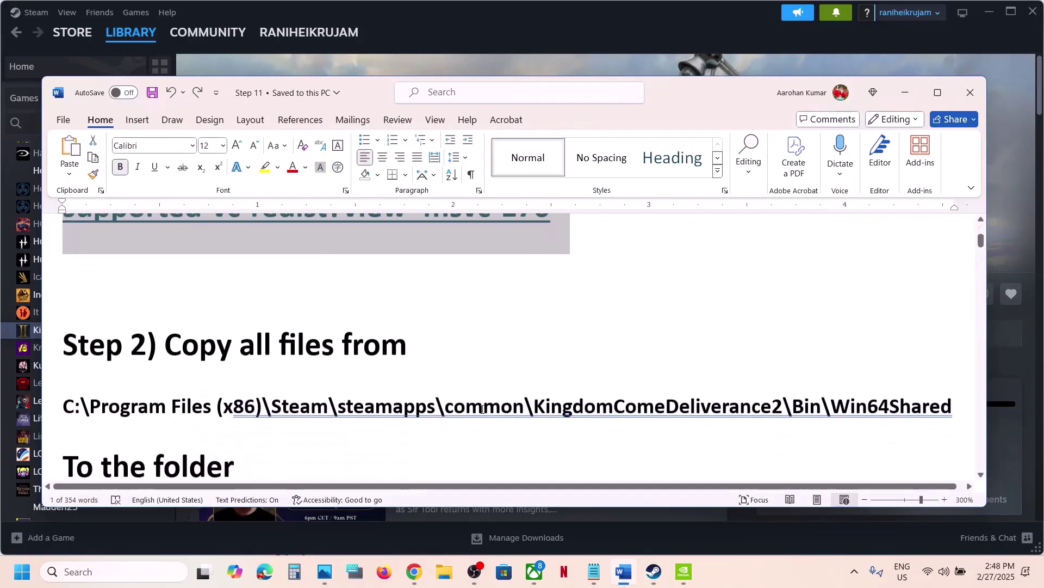
pyautogui.click(403, 311)
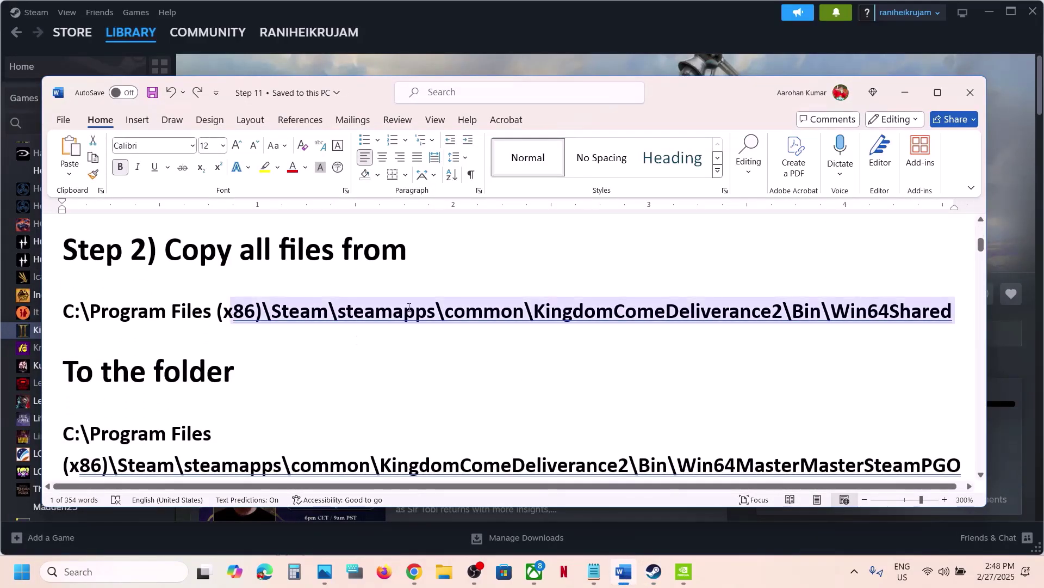
pyautogui.scroll(-1, 409, 307)
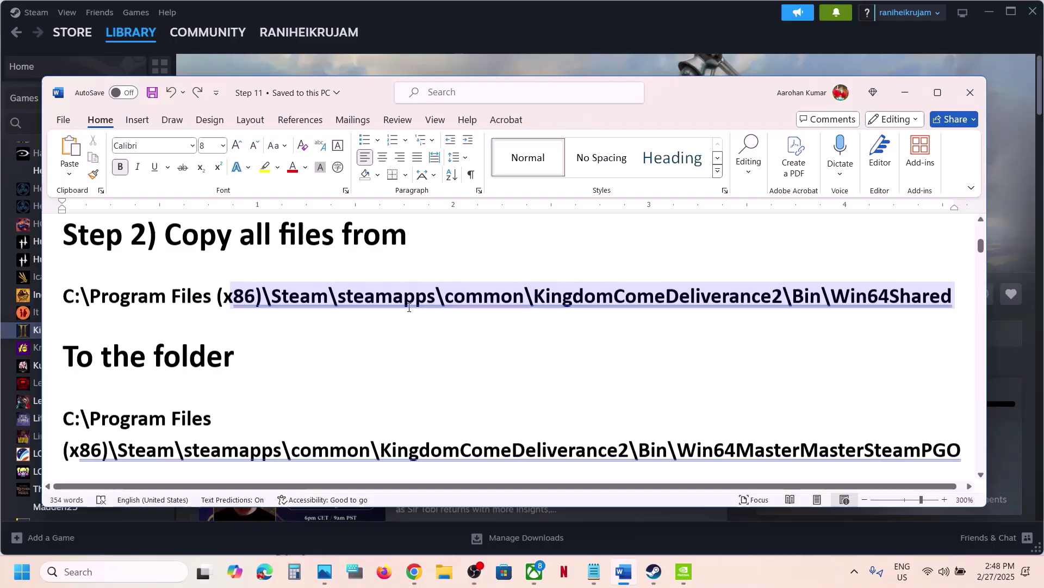
pyautogui.tripleClick(473, 295)
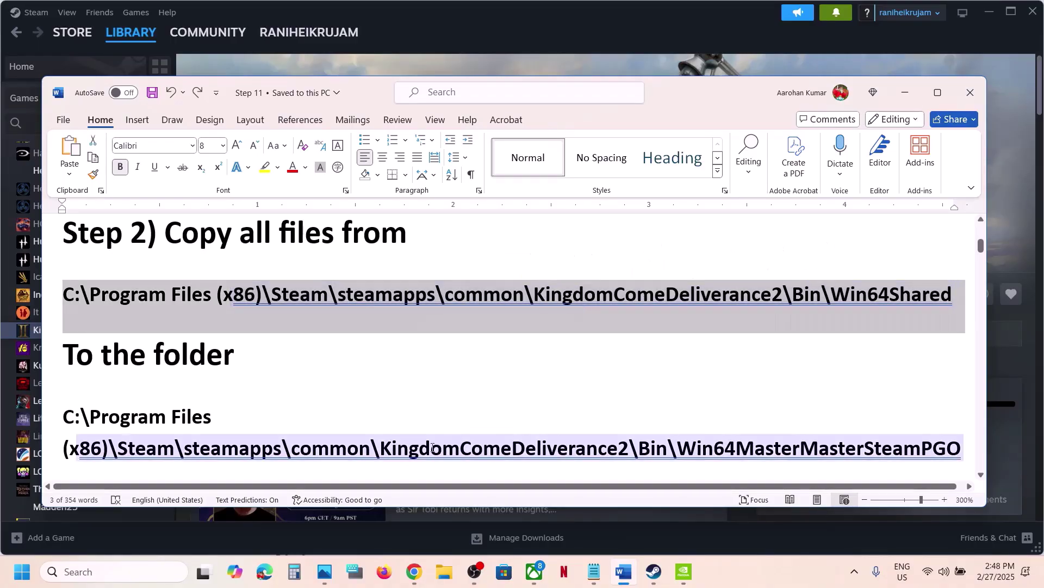
pyautogui.tripleClick(403, 453)
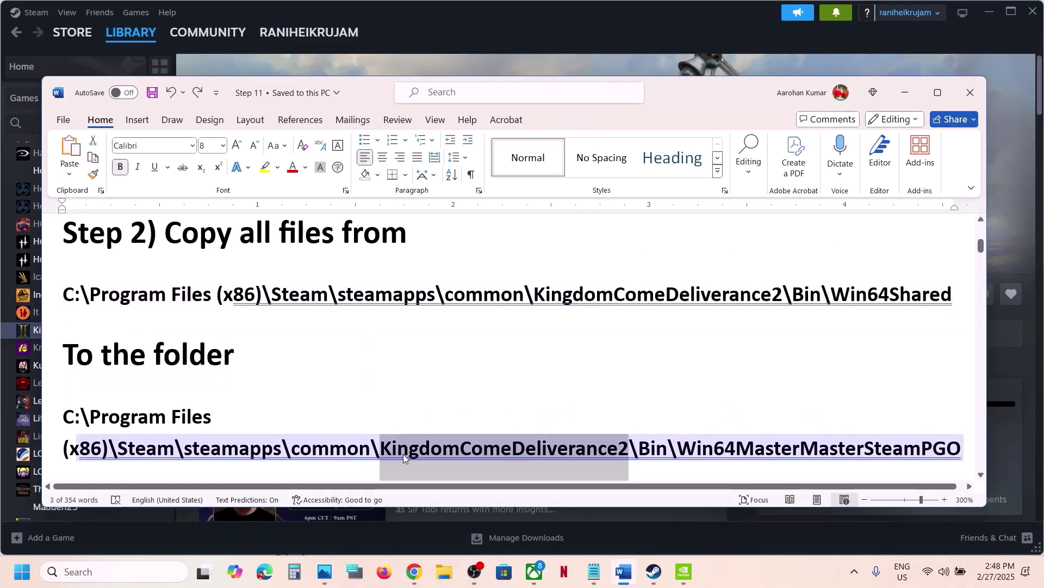
pyautogui.click(384, 381)
pyautogui.scroll(-1, 385, 391)
# Switch to Steam, browse the local files of Kingdom Come: Deliverance II, and open the game's Bin folder
pyautogui.click(501, 37)
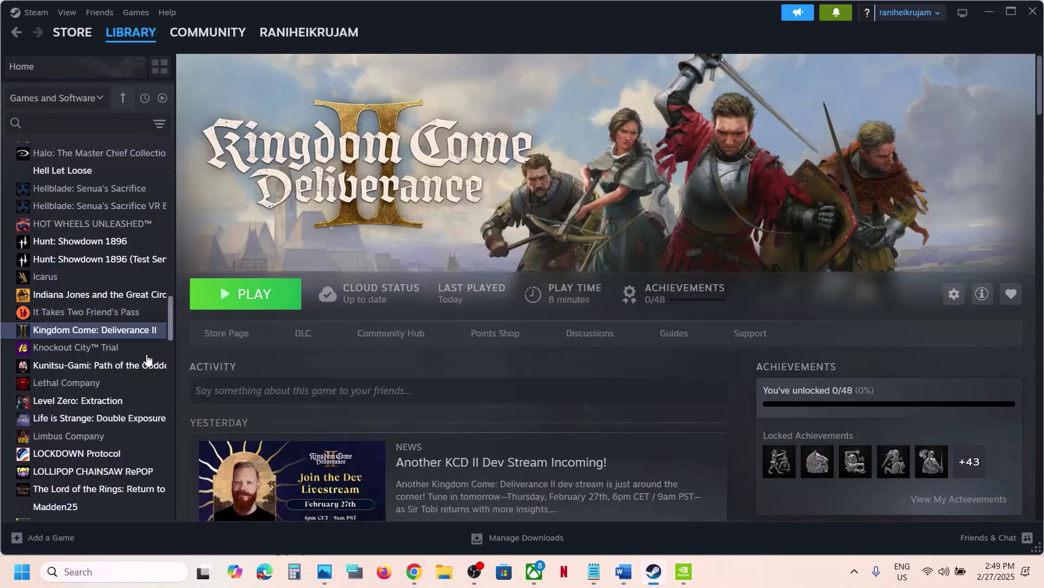
pyautogui.rightClick(121, 330)
pyautogui.moveTo(165, 414)
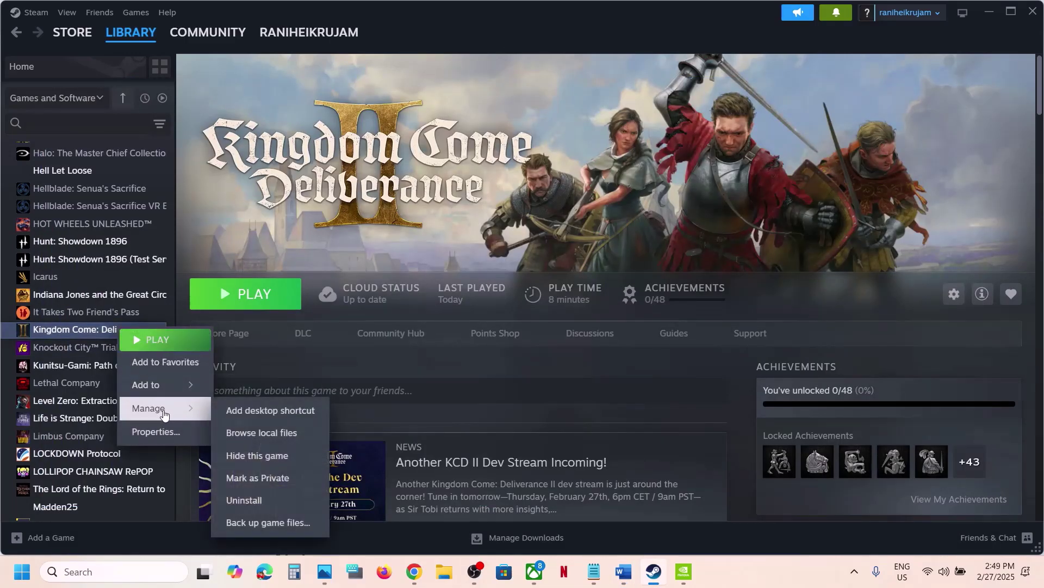
pyautogui.click(266, 433)
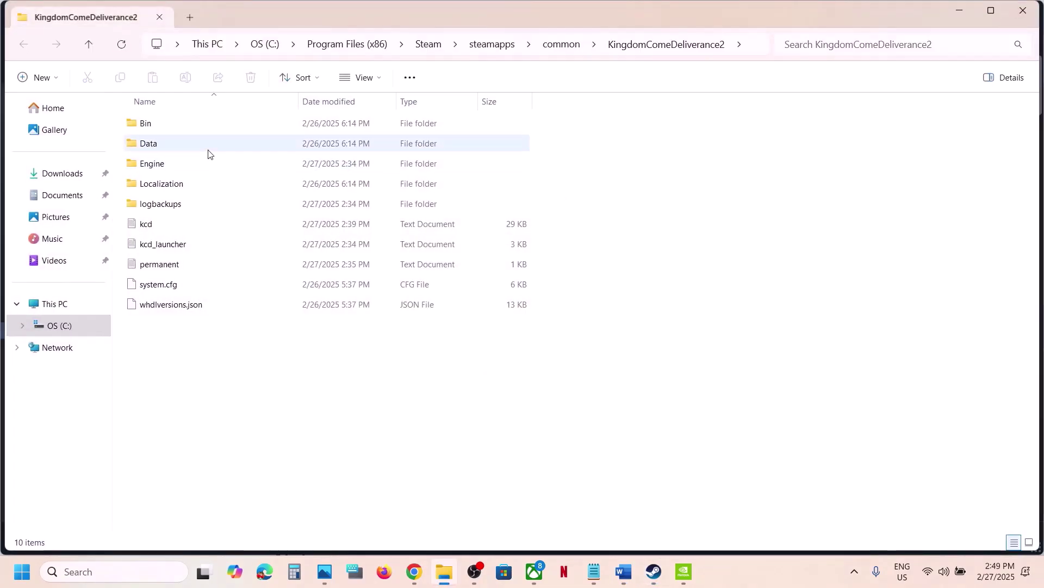
pyautogui.doubleClick(172, 131)
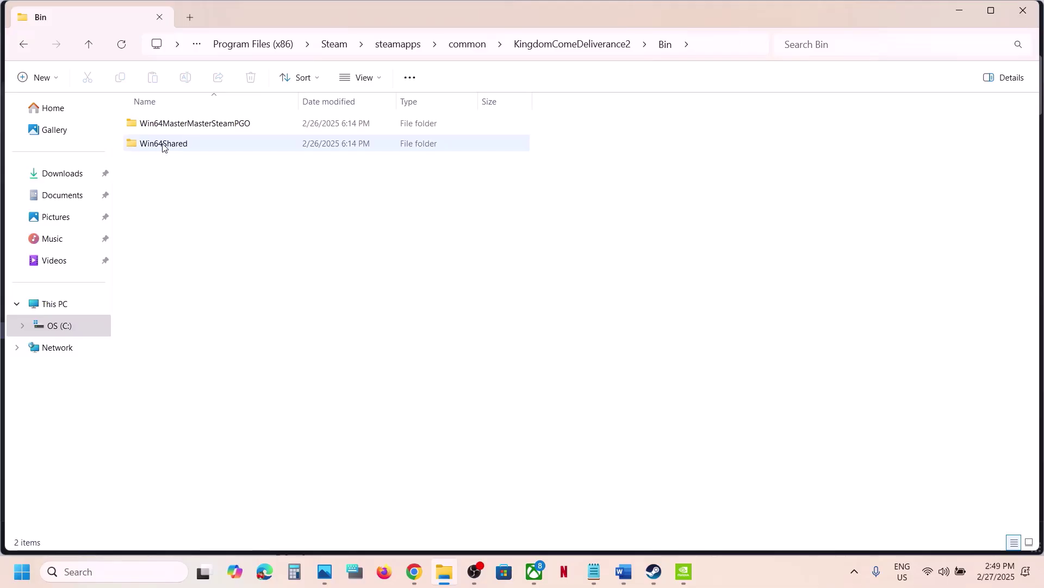
pyautogui.click(163, 145)
pyautogui.doubleClick(181, 145)
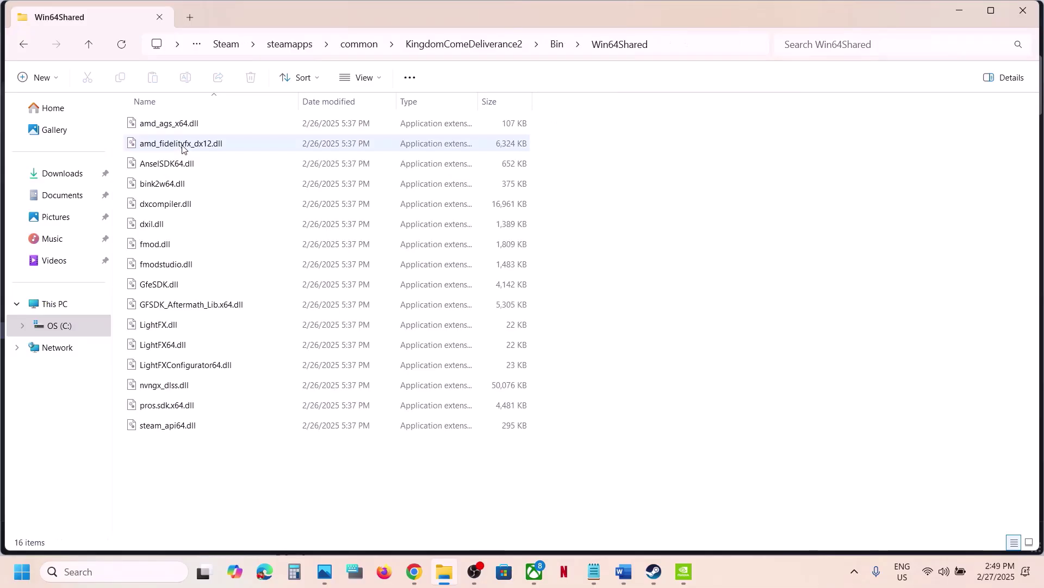
pyautogui.moveTo(299, 454); pyautogui.dragTo(177, 125)
pyautogui.rightClick(184, 179)
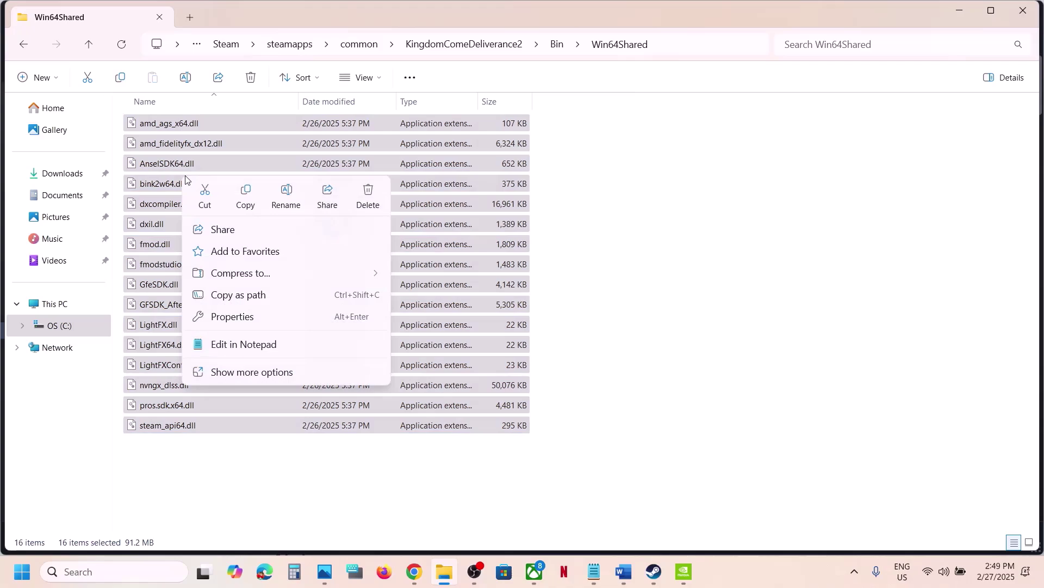
pyautogui.click(245, 195)
pyautogui.click(89, 45)
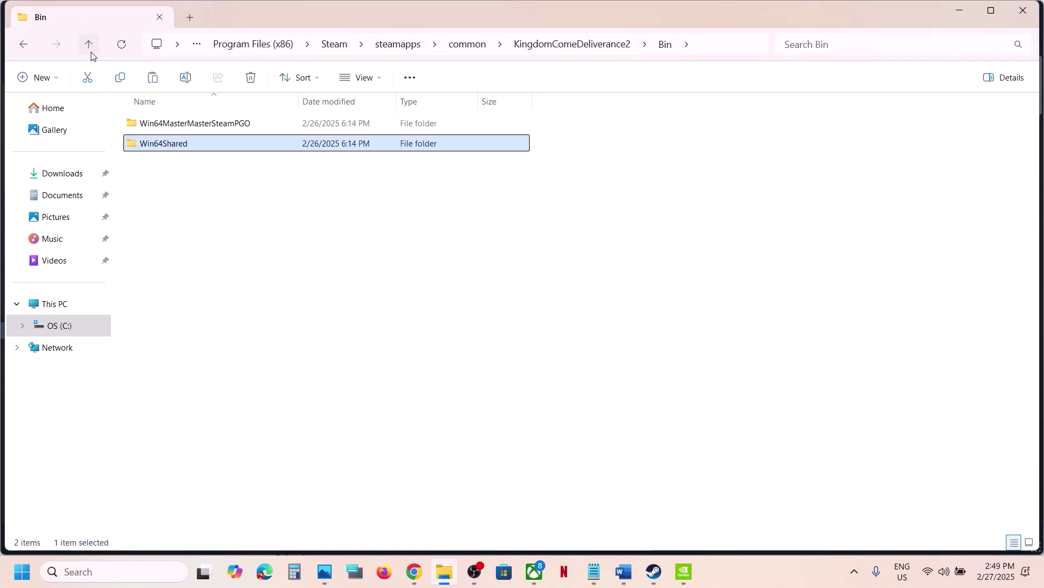
pyautogui.doubleClick(191, 125)
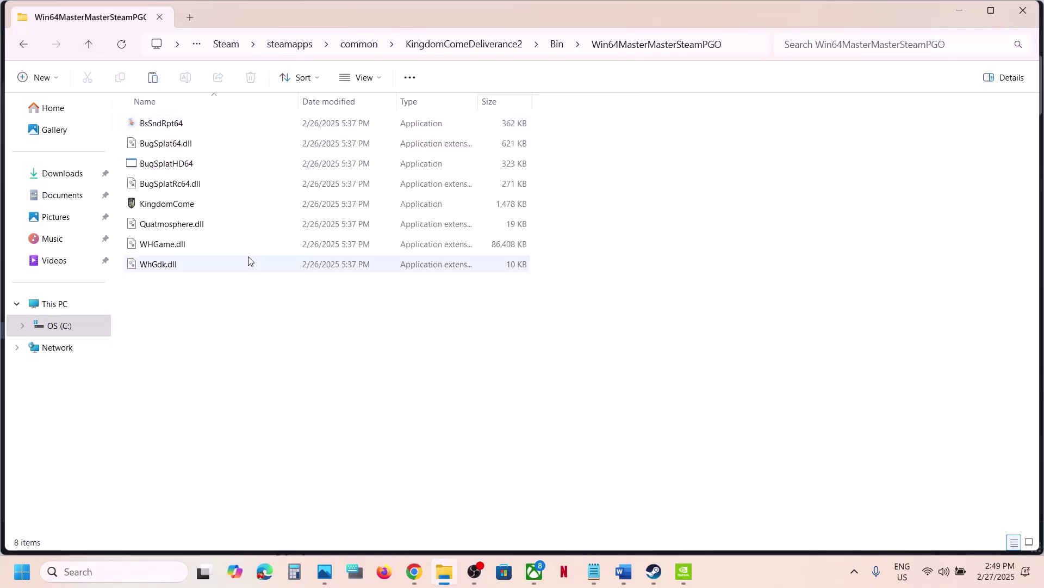
pyautogui.click(88, 45)
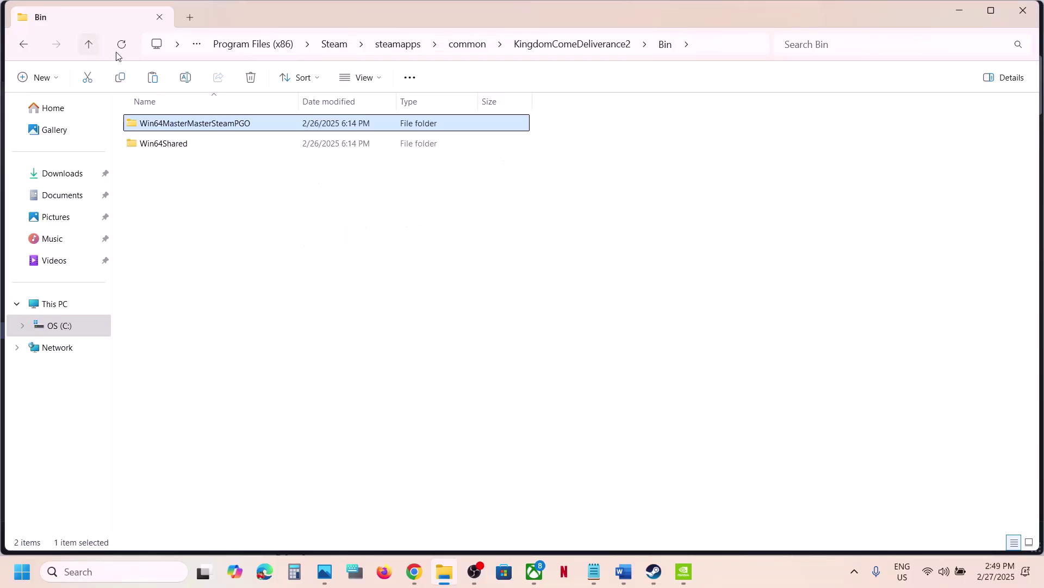
# Back up the Win64MasterMasterSteamPGO folder by copying it to the desktop
pyautogui.rightClick(211, 128)
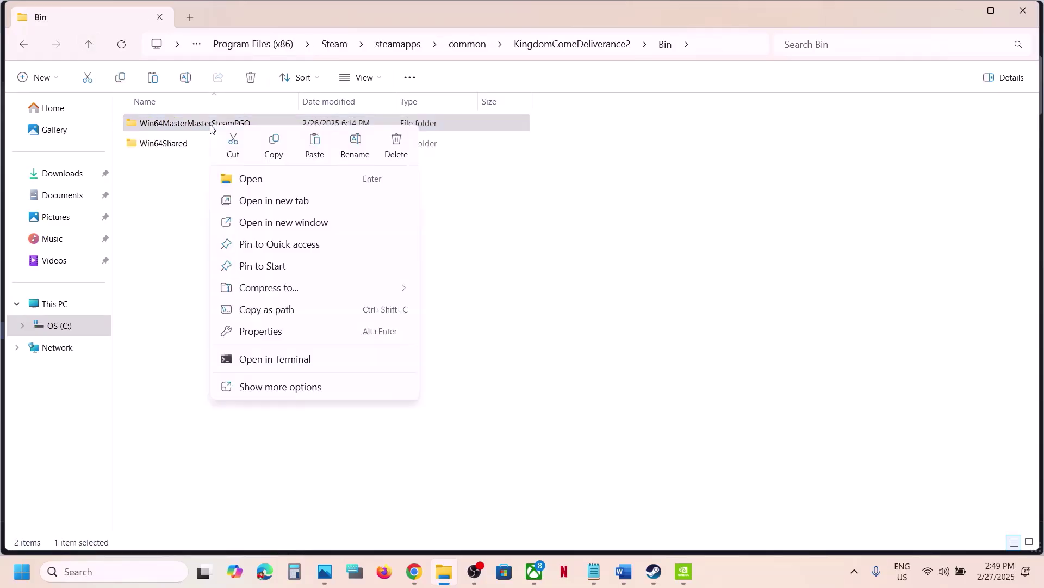
pyautogui.click(274, 155)
pyautogui.press('super+d')
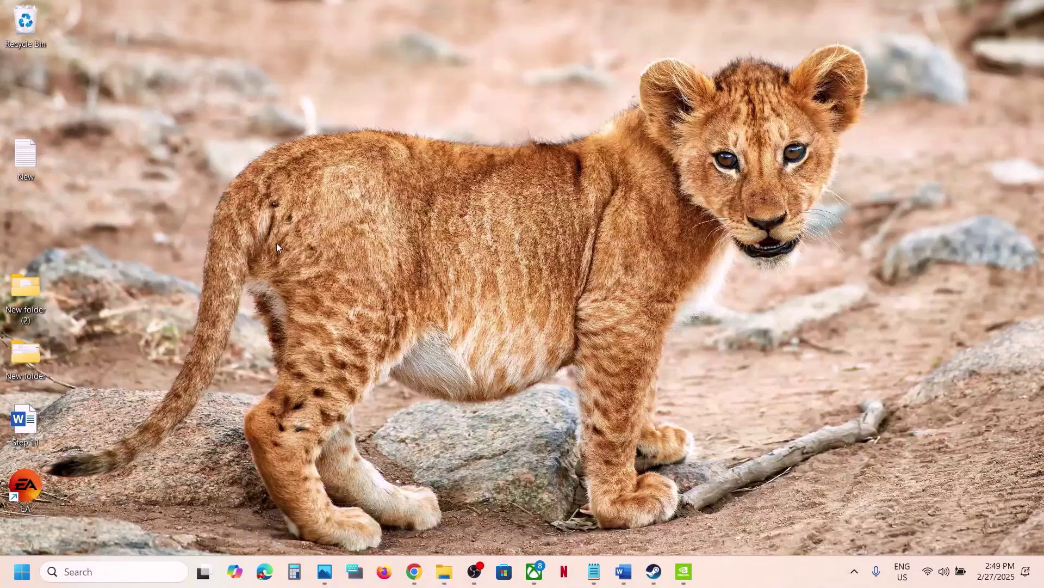
pyautogui.hotkey('ctrl', 'v')
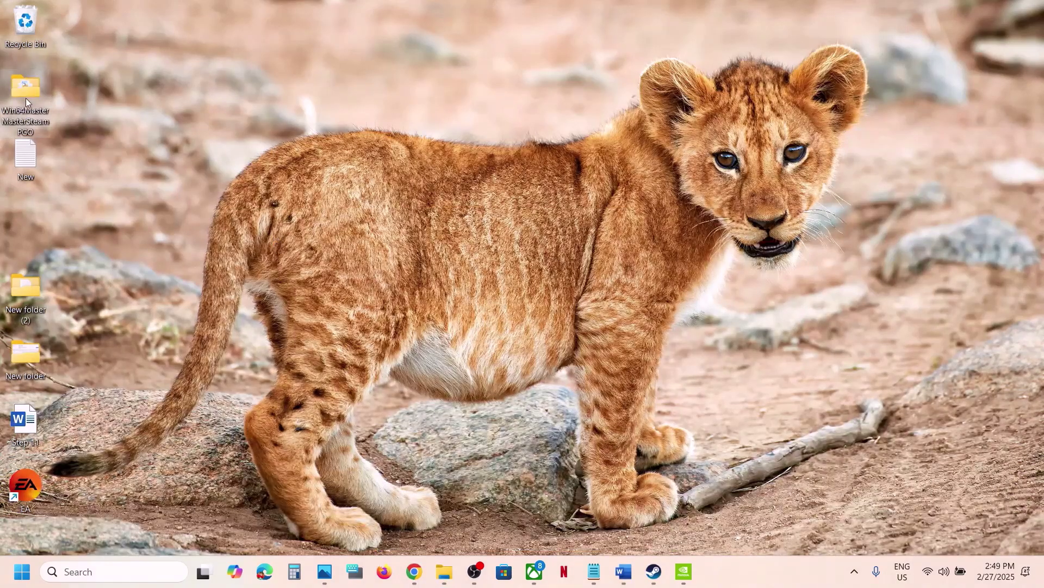
# Return to the game's Bin folder in File Explorer and copy all files inside Win64Shared
pyautogui.click(442, 570)
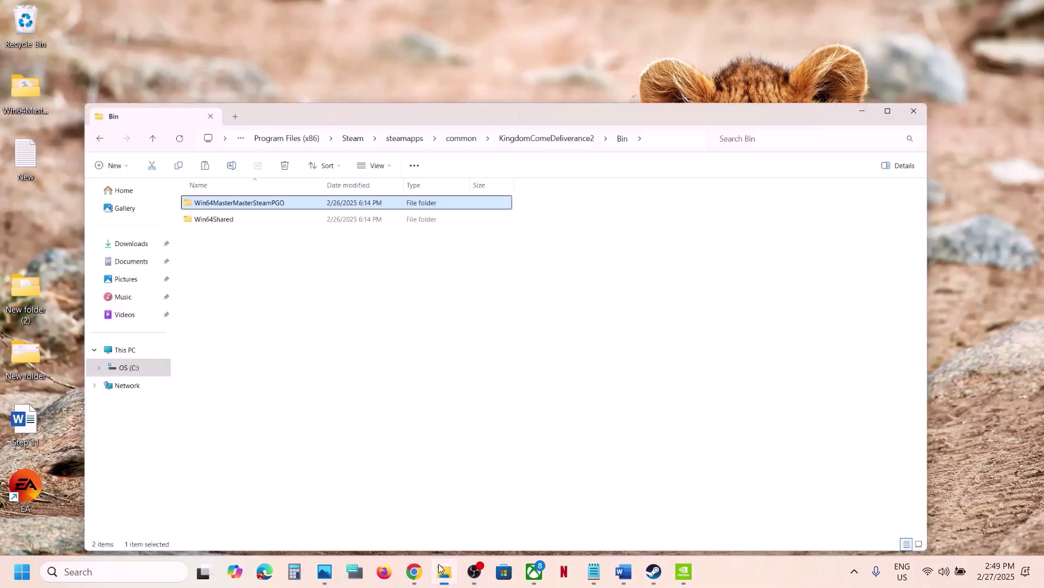
pyautogui.click(170, 147)
pyautogui.doubleClick(169, 148)
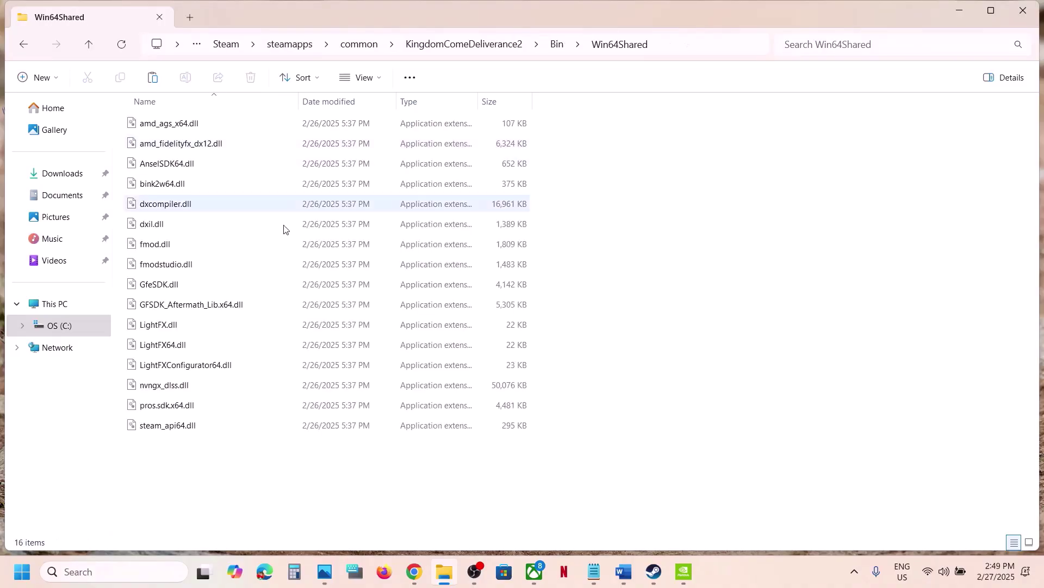
pyautogui.hotkey('ctrl', 'a')
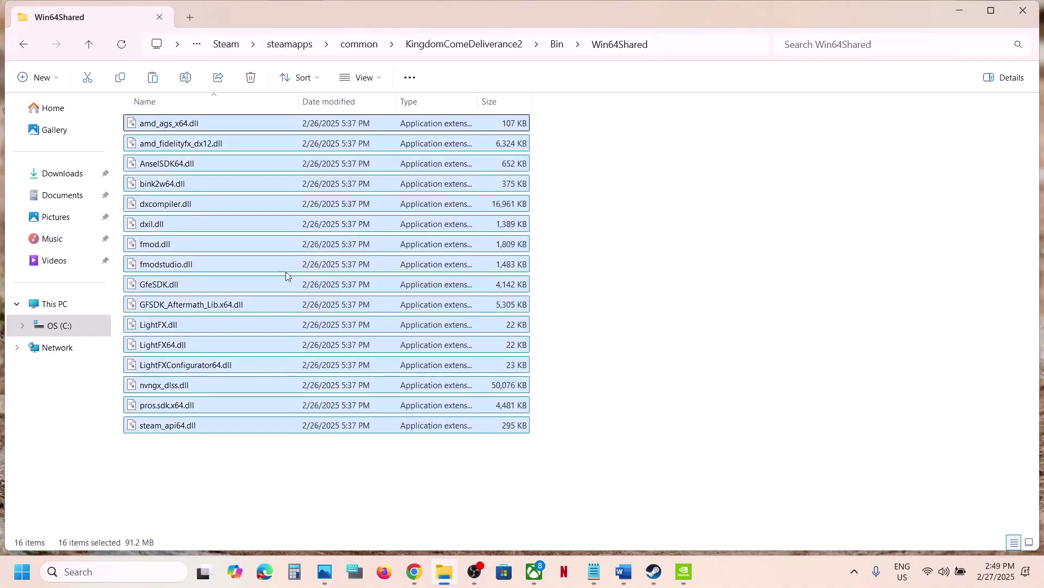
pyautogui.rightClick(268, 228)
pyautogui.click(328, 254)
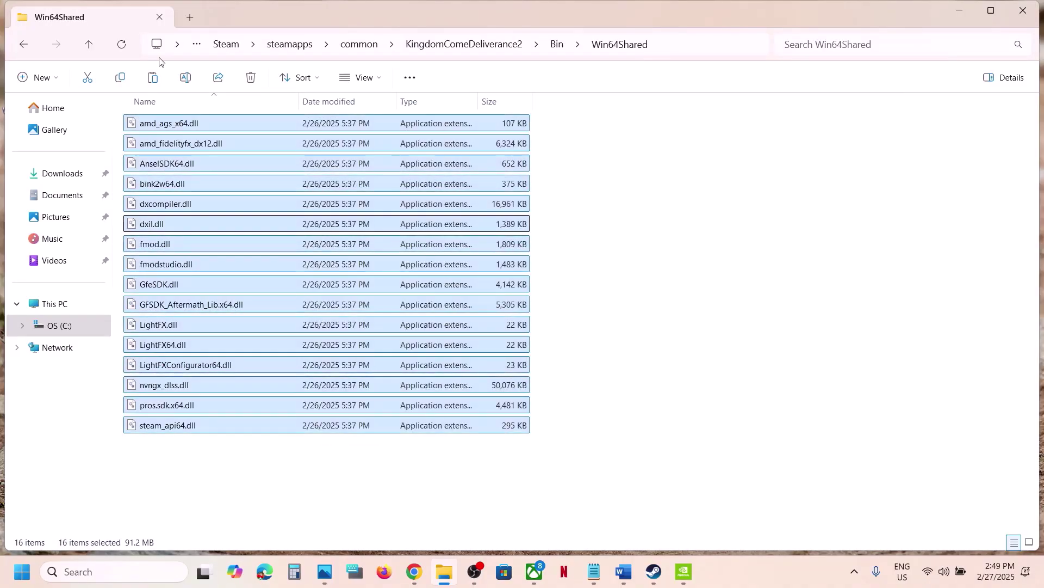
# Paste the copied files into the Win64MasterMasterSteamPGO folder inside Bin
pyautogui.click(88, 44)
pyautogui.click(194, 125)
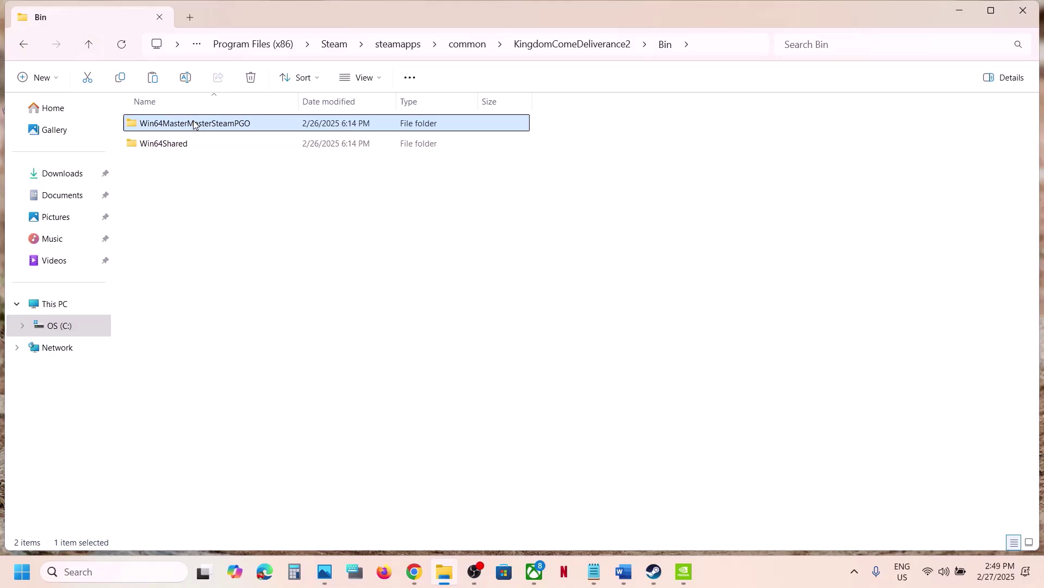
pyautogui.doubleClick(242, 134)
pyautogui.hotkey('ctrl', 'v')
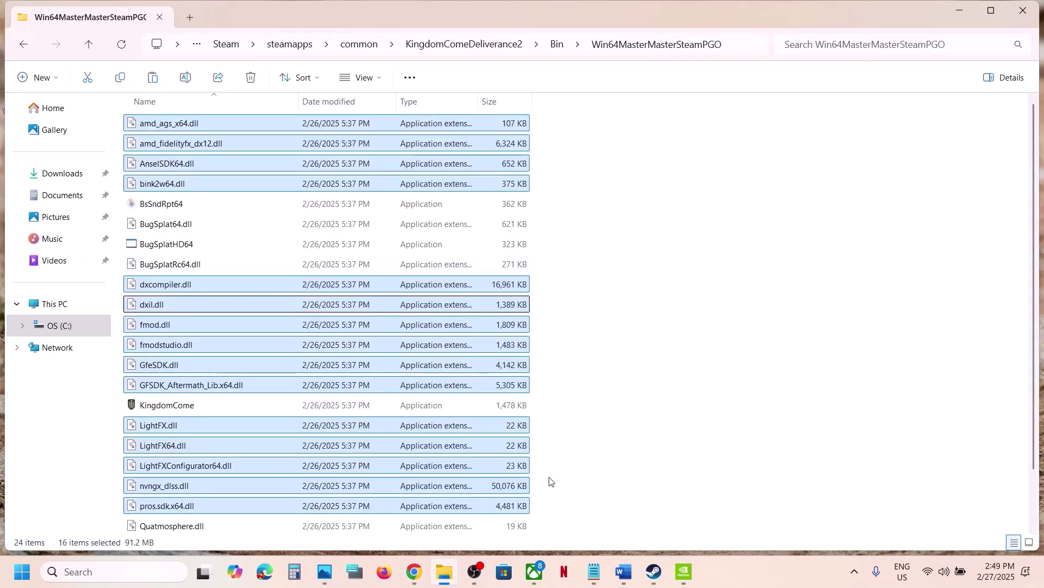
# Go back up to the Bin folder and check the backup copy of Win64MasterMasterSteamPGO on the desktop
pyautogui.click(656, 572)
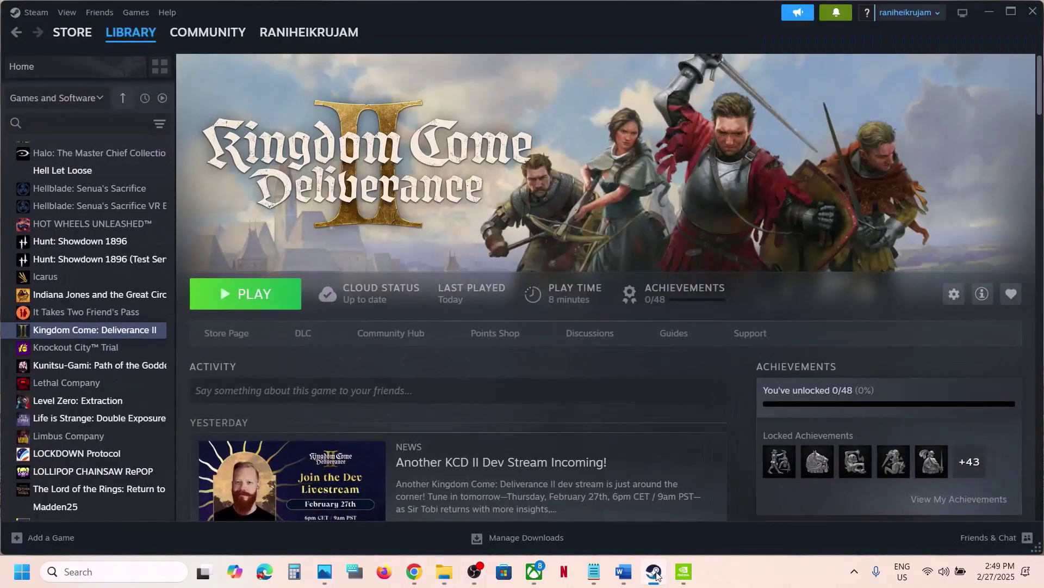
pyautogui.click(657, 575)
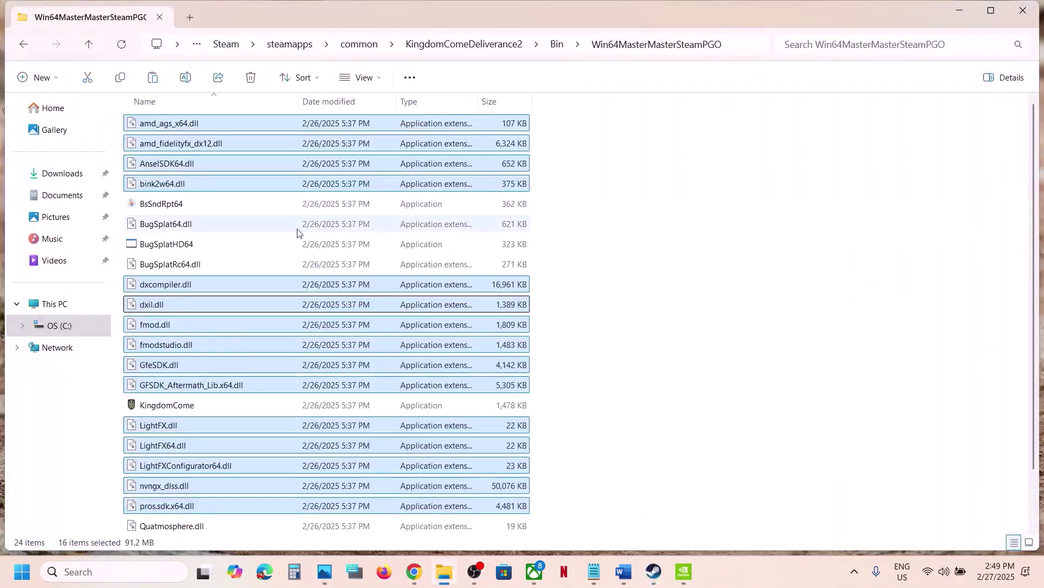
pyautogui.click(89, 47)
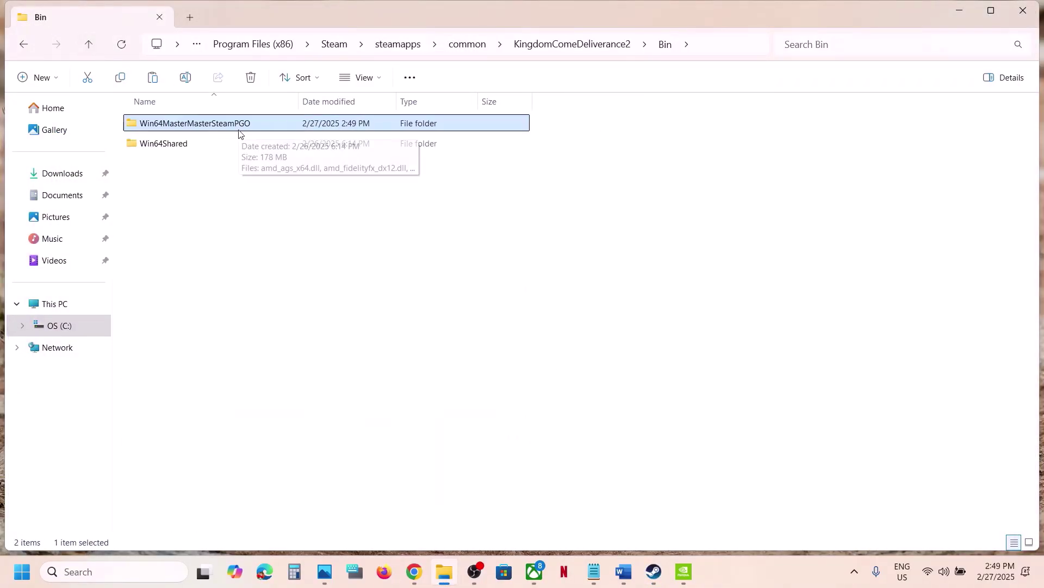
pyautogui.press('super+d')
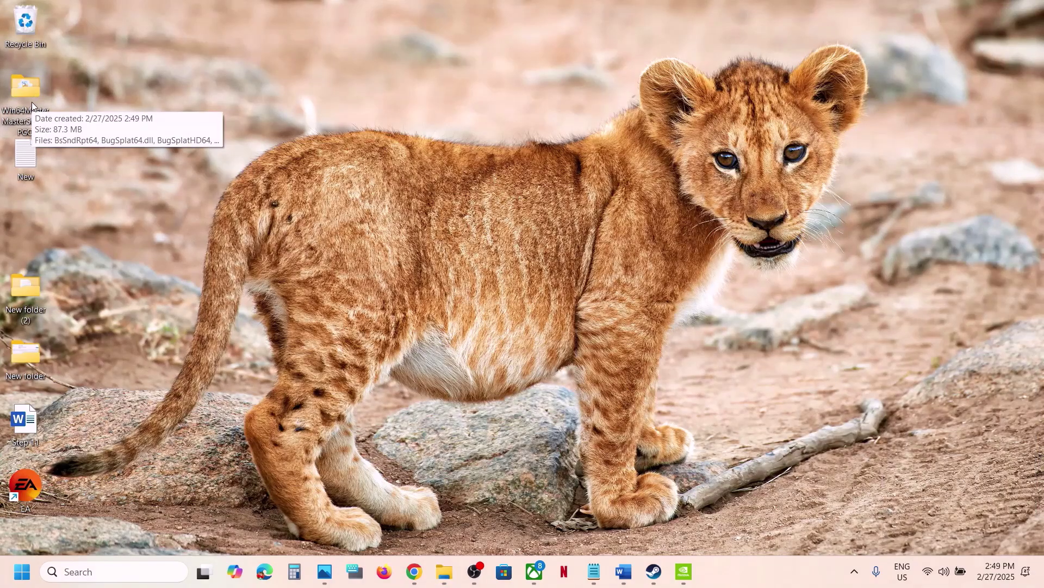
# Switch to the Step 11 document in Word and read Step 3 on deleting the shaders folder in savedgames/kingdomcome2
pyautogui.click(624, 570)
pyautogui.scroll(-5, 401, 344)
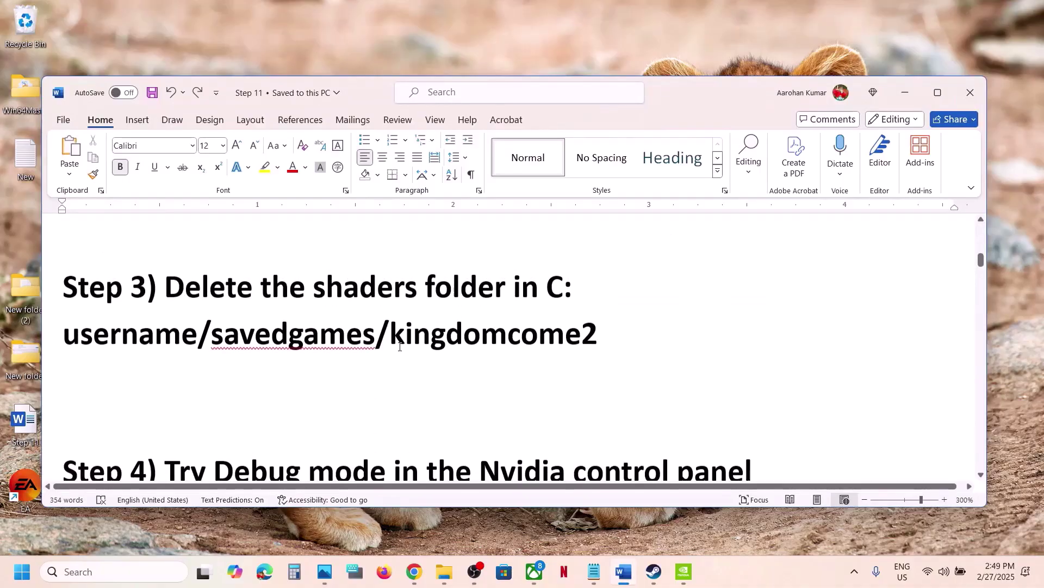
pyautogui.moveTo(318, 291); pyautogui.dragTo(509, 291)
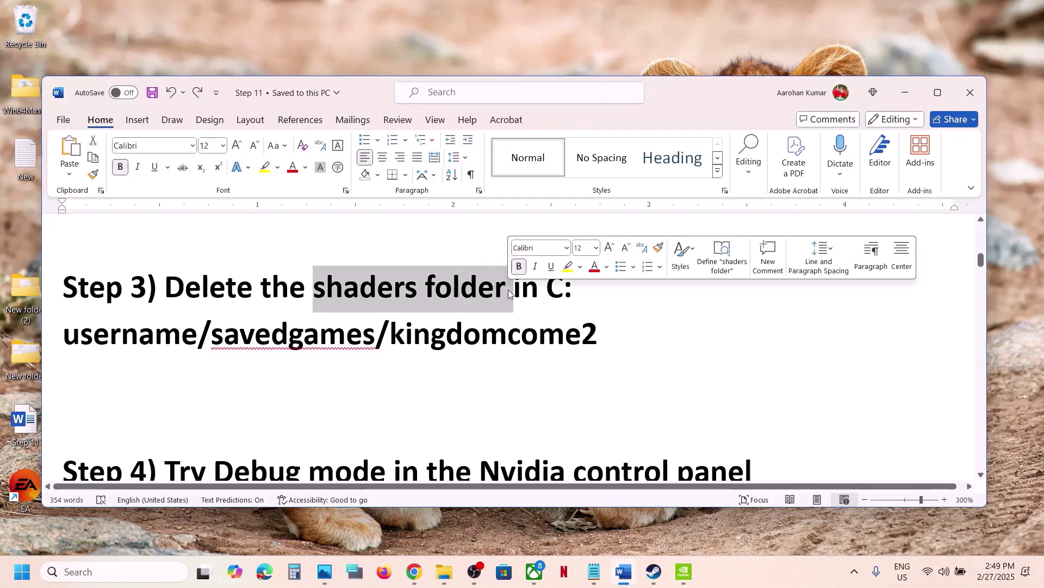
pyautogui.moveTo(599, 333); pyautogui.dragTo(553, 291)
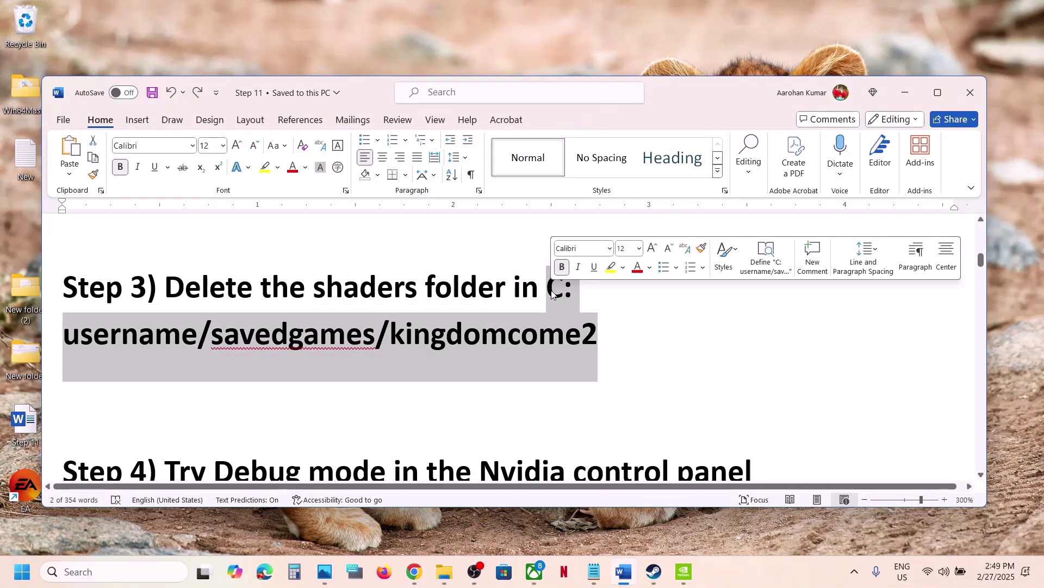
# Switch to File Explorer and open the current user's profile folder inside Users on the C: drive
pyautogui.click(445, 571)
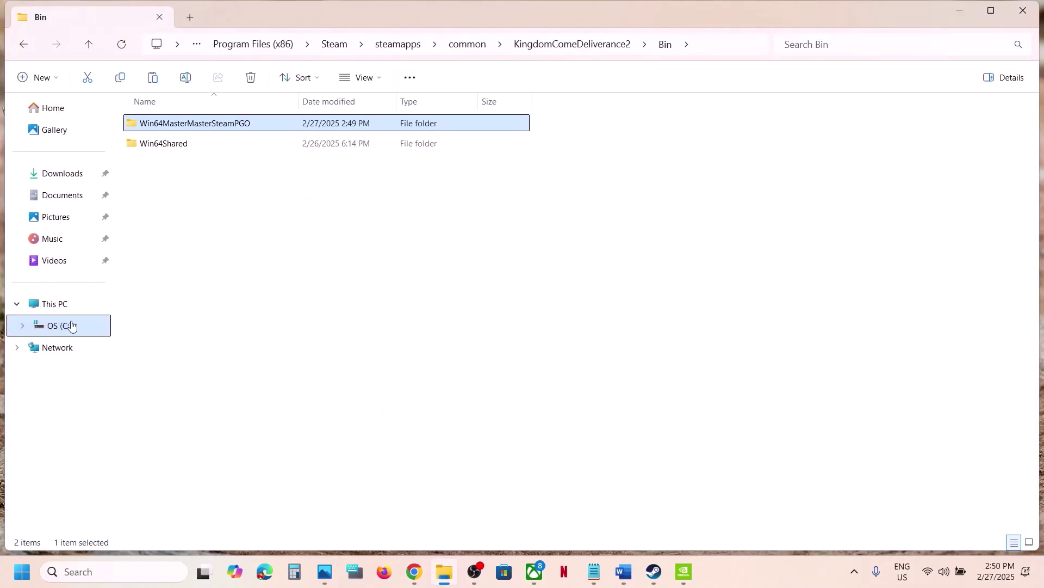
pyautogui.click(61, 306)
pyautogui.click(220, 129)
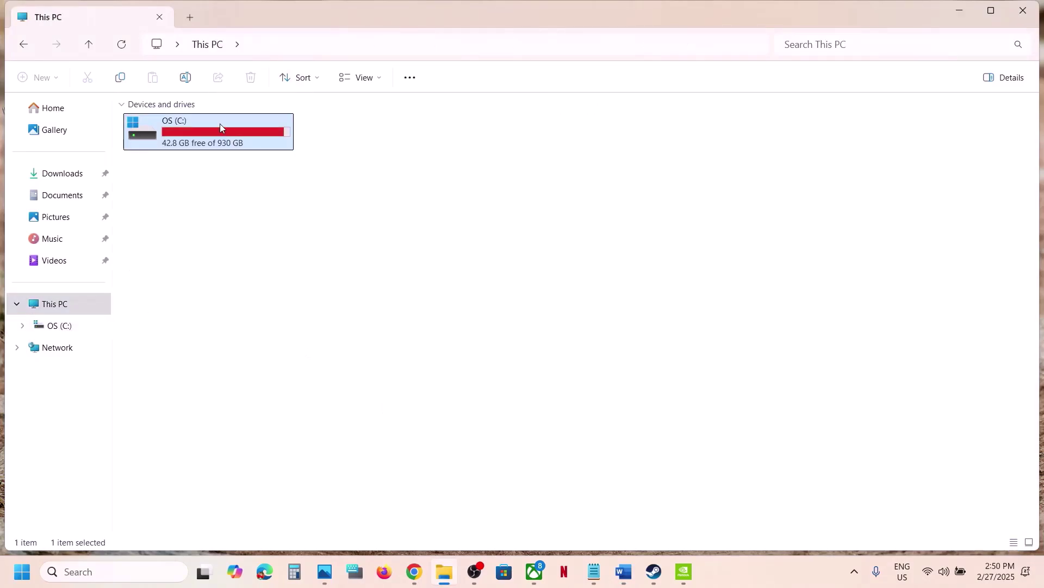
pyautogui.doubleClick(222, 130)
pyautogui.scroll(-3, 171, 455)
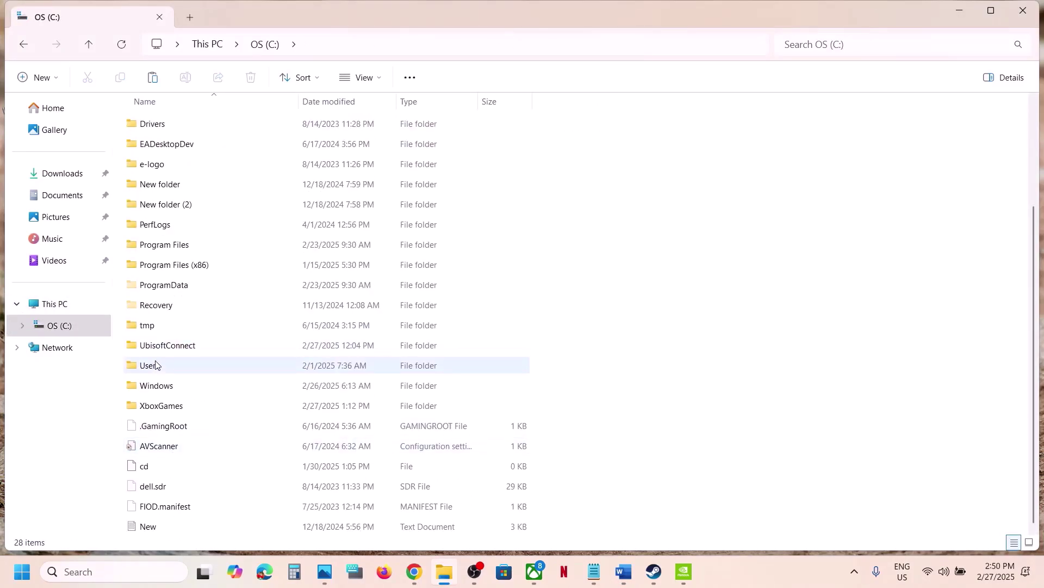
pyautogui.doubleClick(158, 366)
pyautogui.click(153, 125)
pyautogui.doubleClick(153, 127)
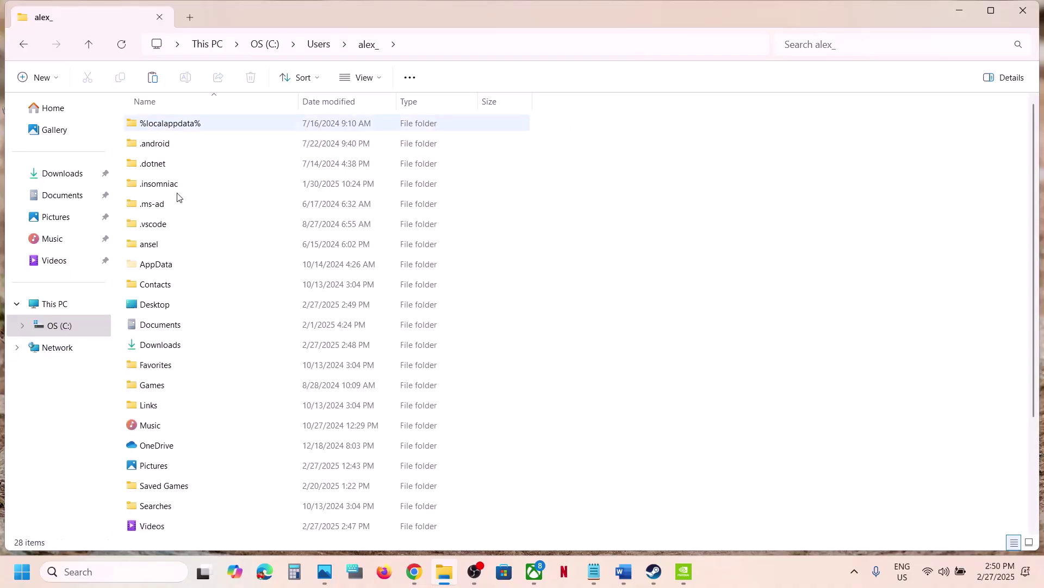
# Open the Saved Games folder in the user profile and go into its kingdomcome2 folder
pyautogui.scroll(-3, 221, 333)
pyautogui.doubleClick(159, 346)
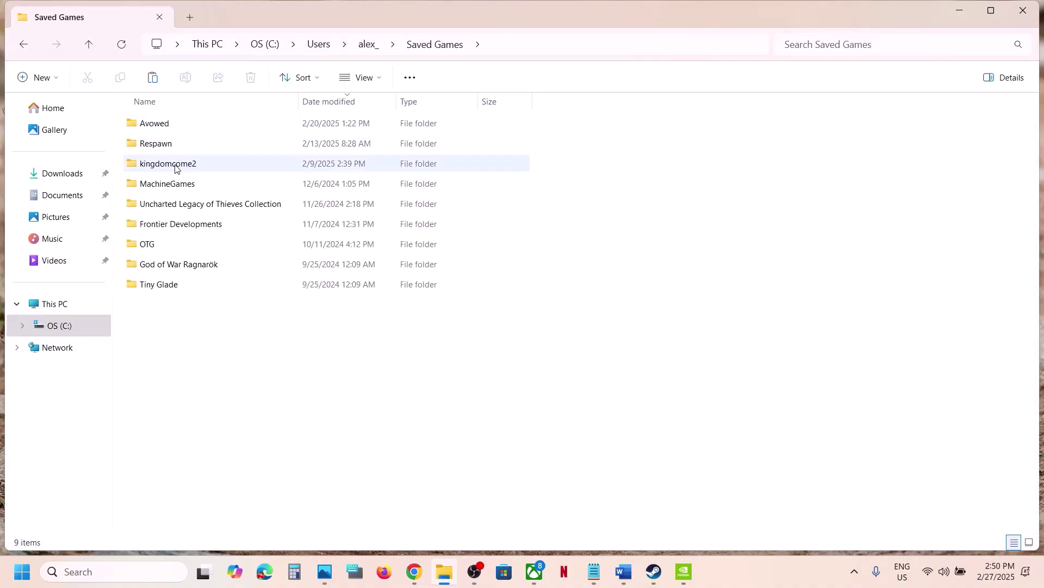
pyautogui.click(212, 166)
pyautogui.doubleClick(213, 168)
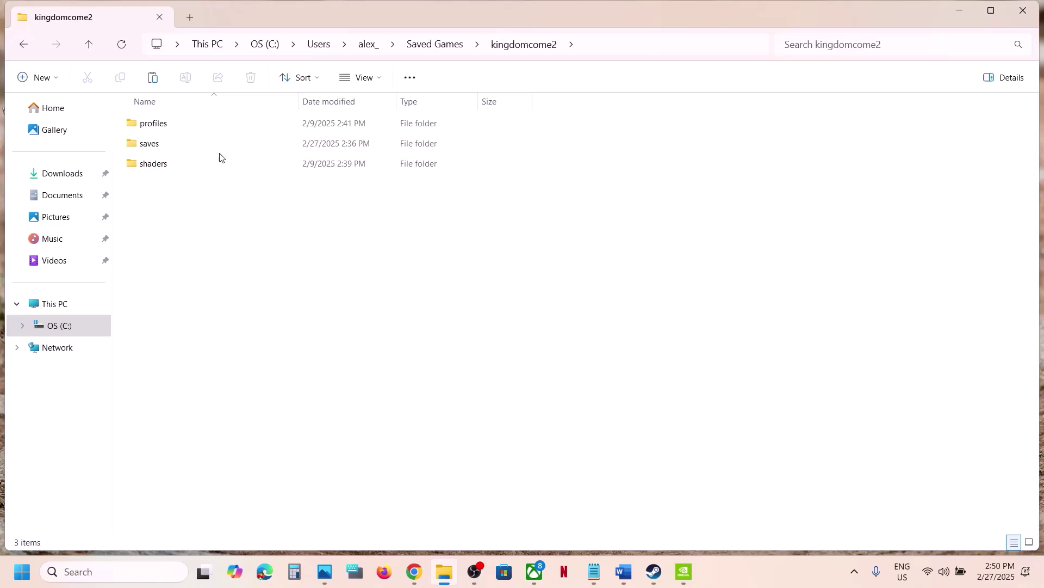
# Look inside the saves folder, return to kingdomcome2 and check the actions available for the shaders folder
pyautogui.doubleClick(159, 146)
pyautogui.click(88, 46)
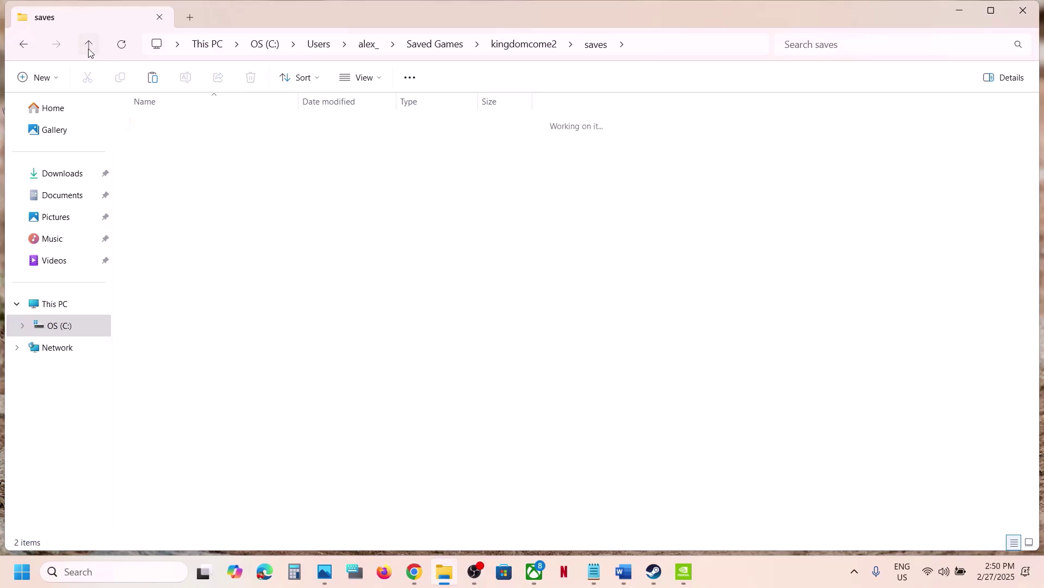
pyautogui.click(154, 165)
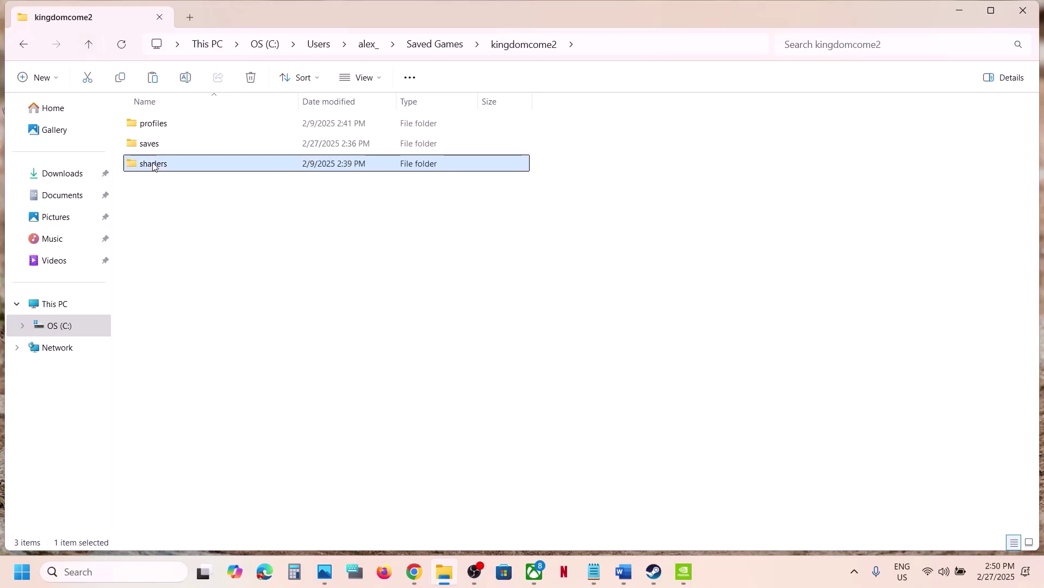
pyautogui.rightClick(189, 165)
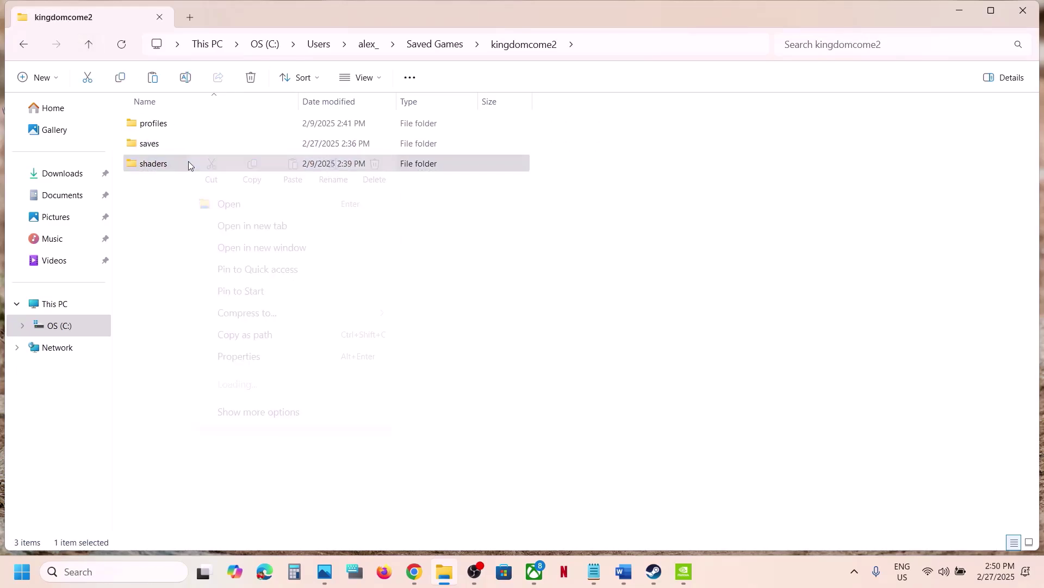
pyautogui.click(528, 313)
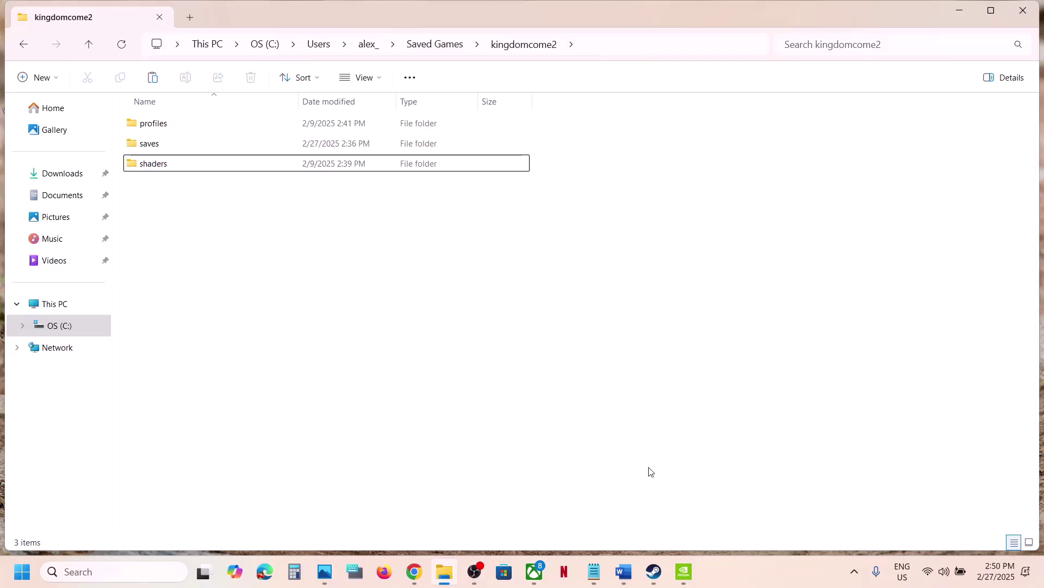
# Switch to the Step 11 document in Word and highlight Step 4 on Debug mode in the Nvidia control panel
pyautogui.click(653, 570)
pyautogui.click(624, 571)
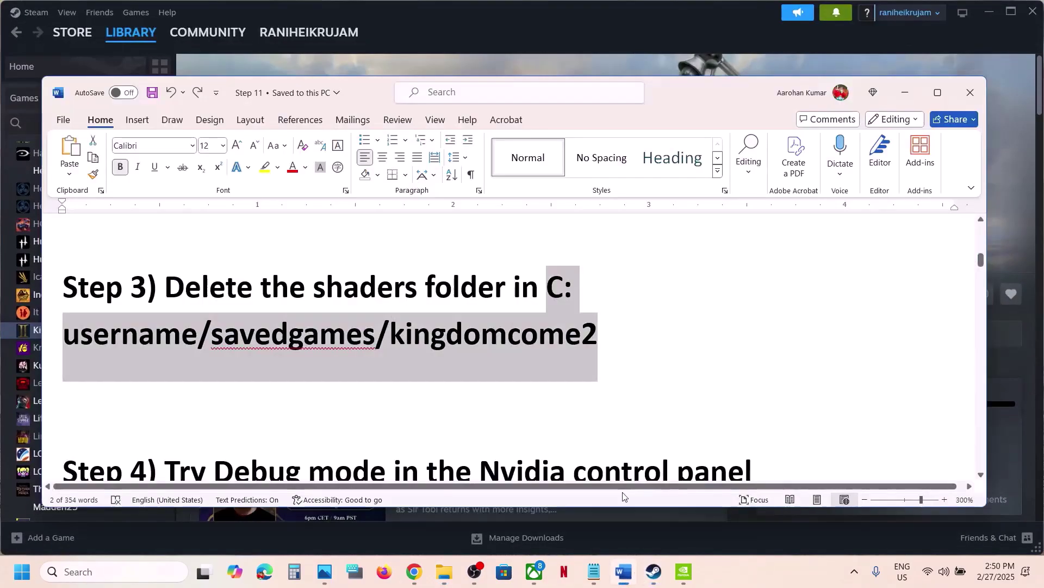
pyautogui.scroll(-2, 433, 372)
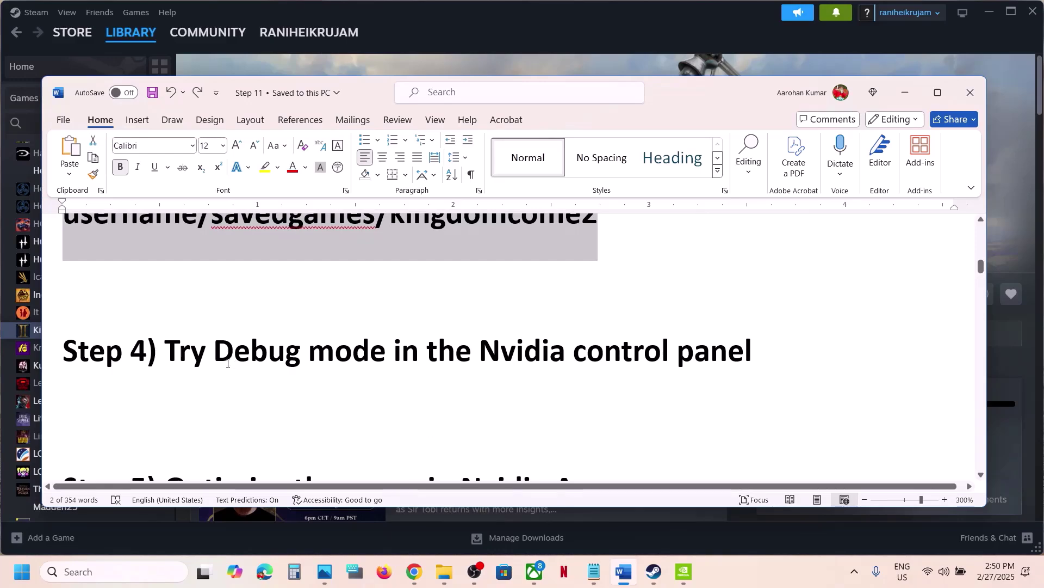
pyautogui.moveTo(227, 363); pyautogui.dragTo(762, 351)
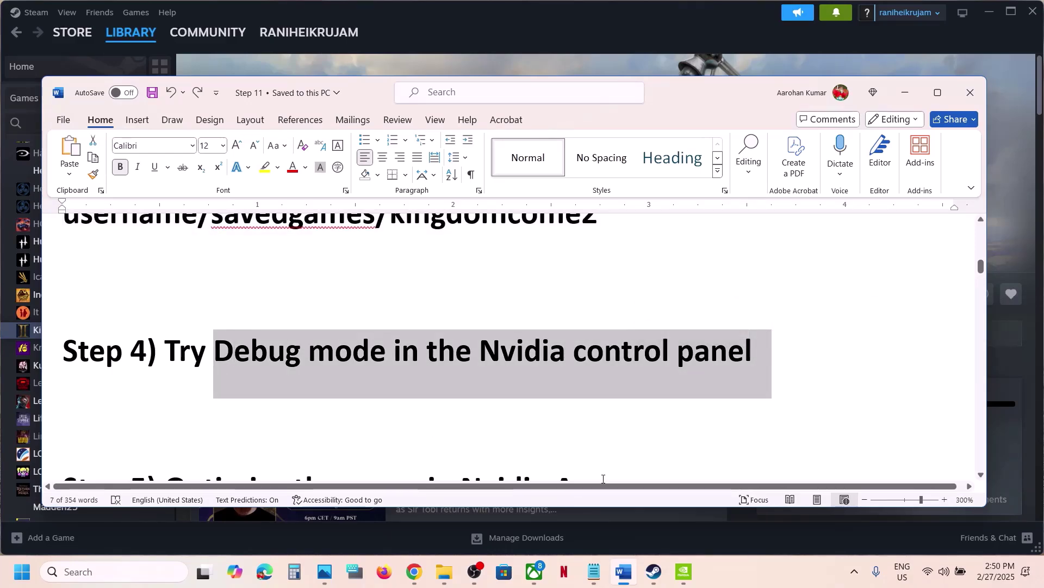
# Open NVIDIA Control Panel from the desktop and switch on Debug Mode
pyautogui.press('super+d')
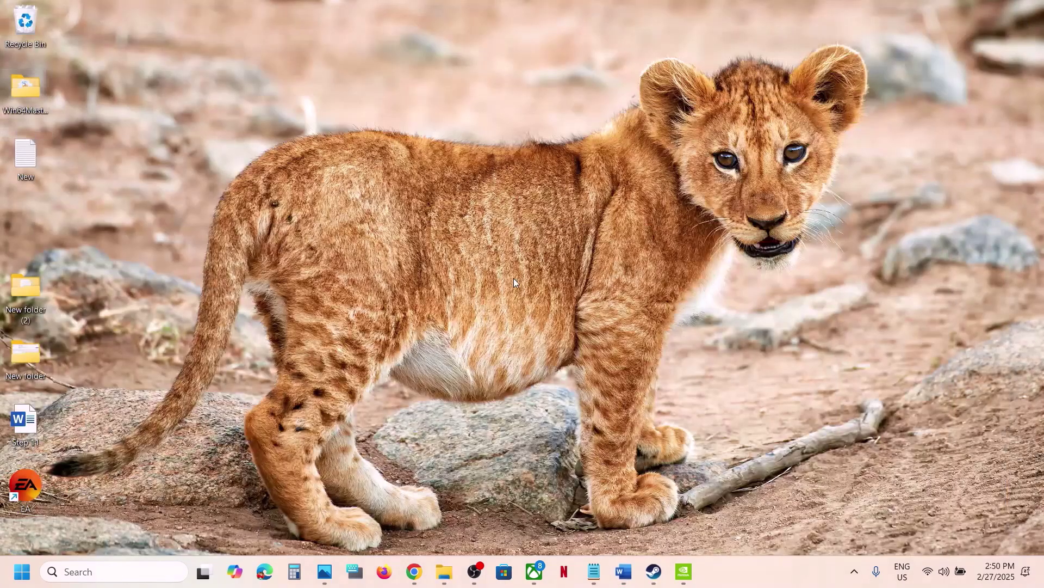
pyautogui.rightClick(513, 278)
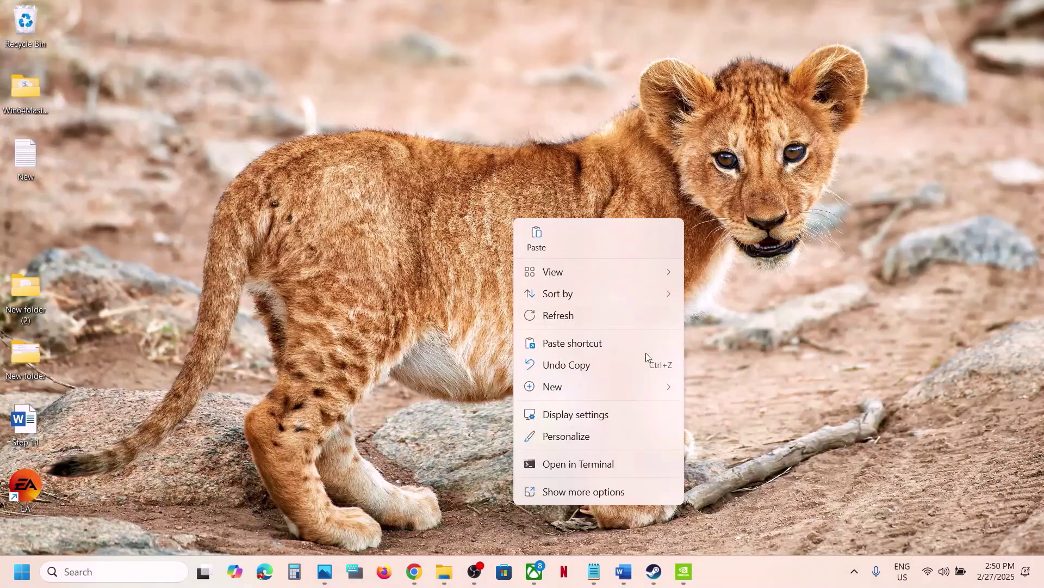
pyautogui.click(597, 492)
pyautogui.click(600, 406)
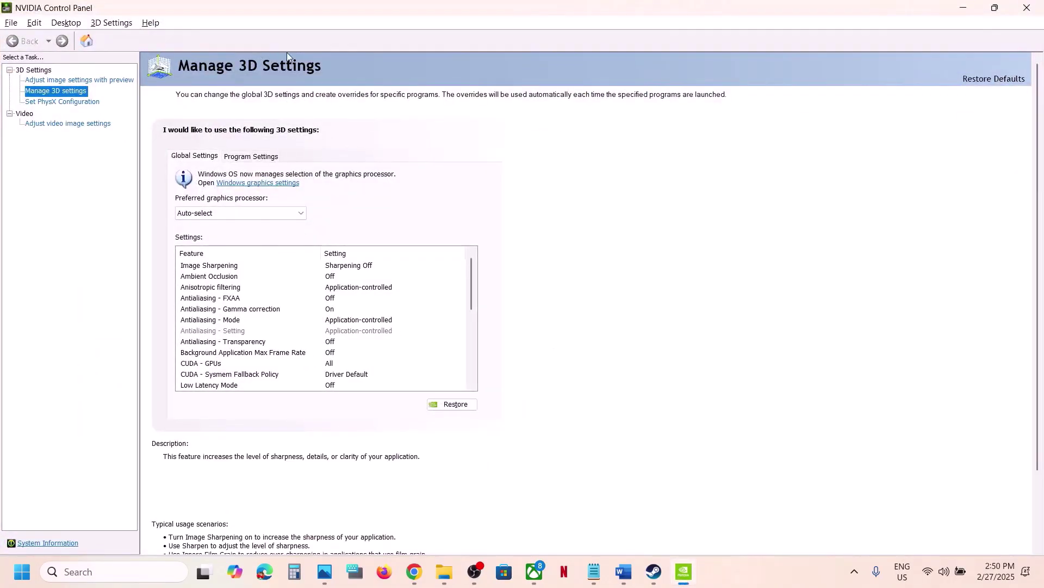
pyautogui.click(155, 24)
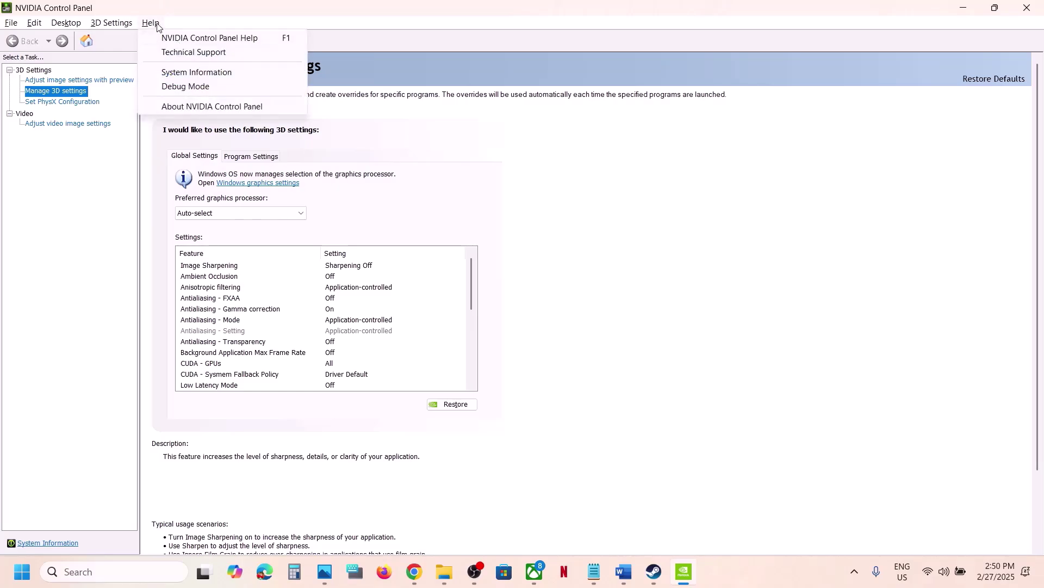
pyautogui.click(195, 92)
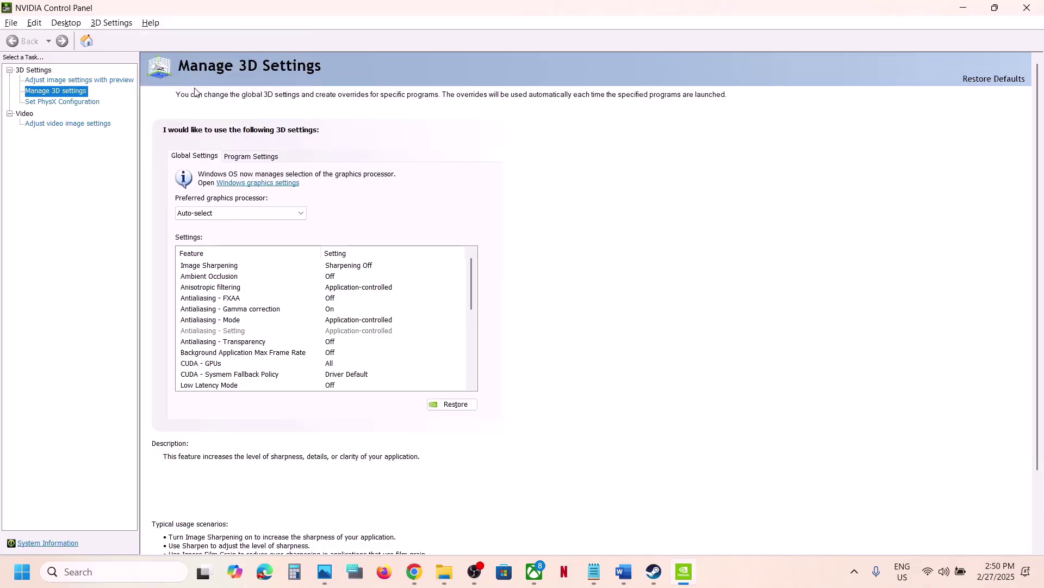
# Return to the Word document and copy the words "Nvidia App" from Step 5
pyautogui.click(625, 572)
pyautogui.scroll(-3, 337, 395)
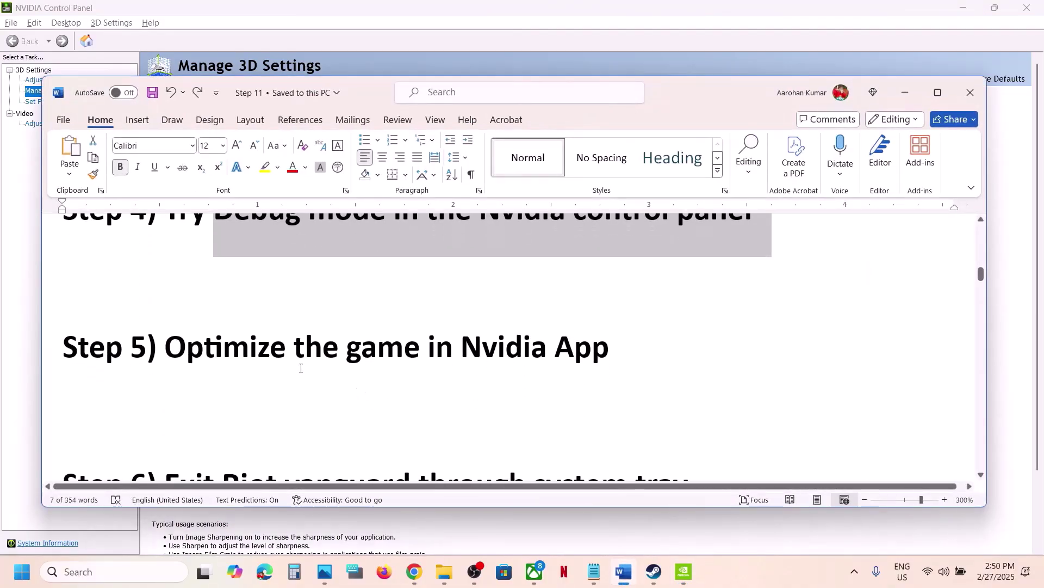
pyautogui.moveTo(166, 348); pyautogui.dragTo(470, 348)
pyautogui.click(632, 340)
pyautogui.hotkey('ctrl', 'c')
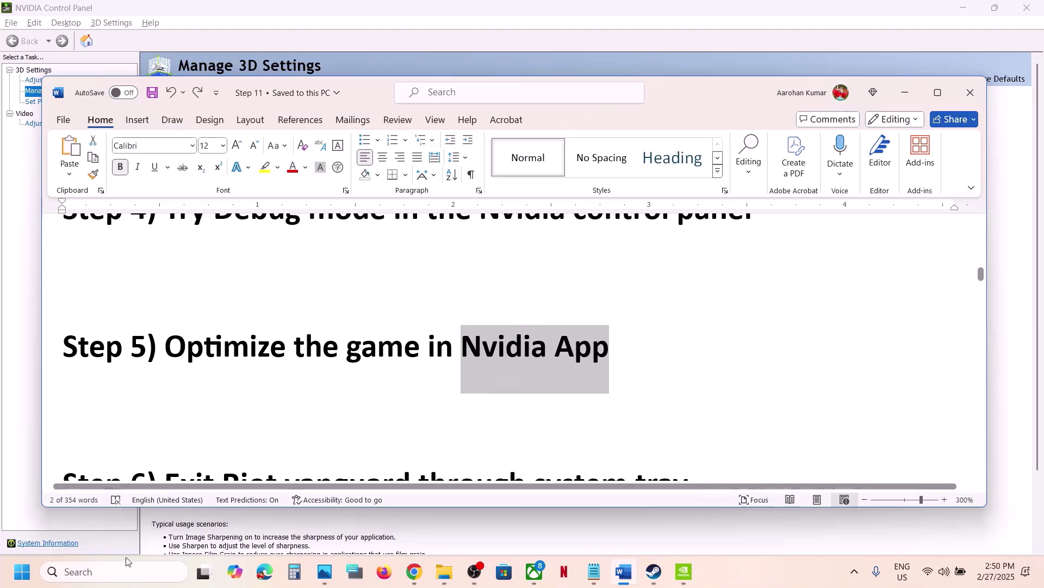
# Find and open the Nvidia App through Windows search and optimize Kingdom Come: Deliverance II in its graphics settings
pyautogui.click(107, 572)
pyautogui.hotkey('ctrl', 'v')
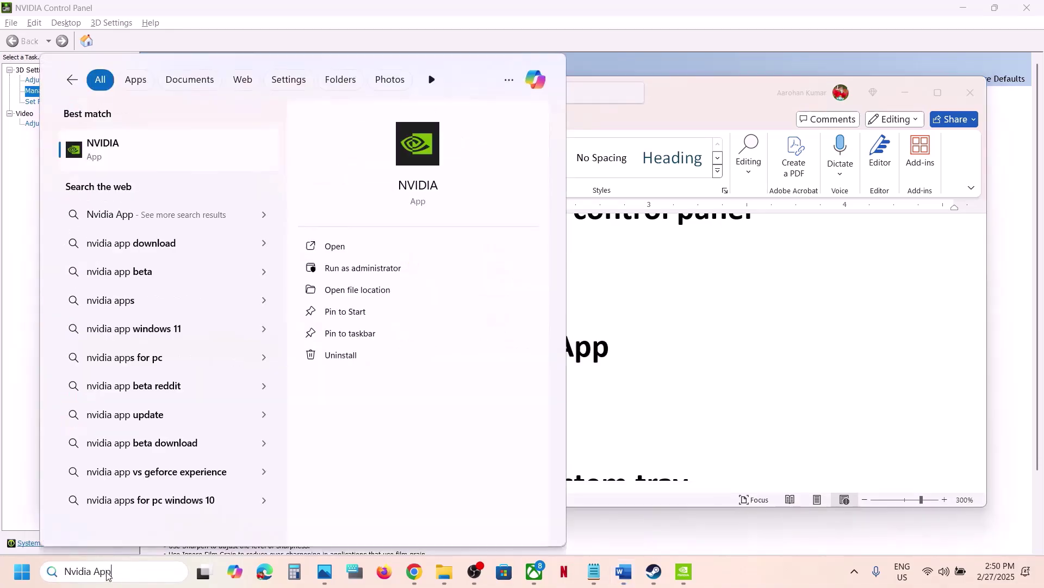
pyautogui.click(98, 145)
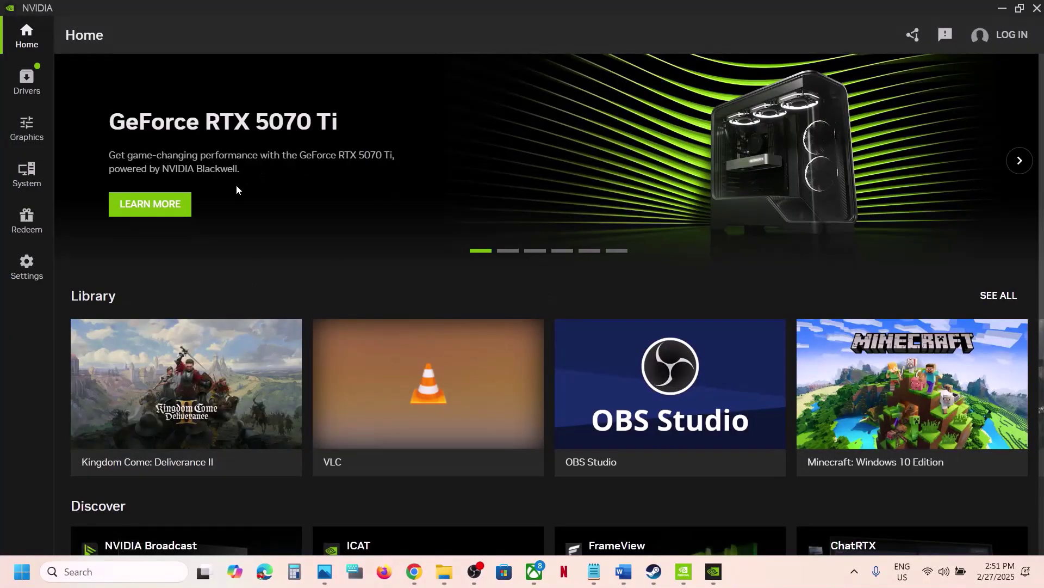
pyautogui.click(30, 128)
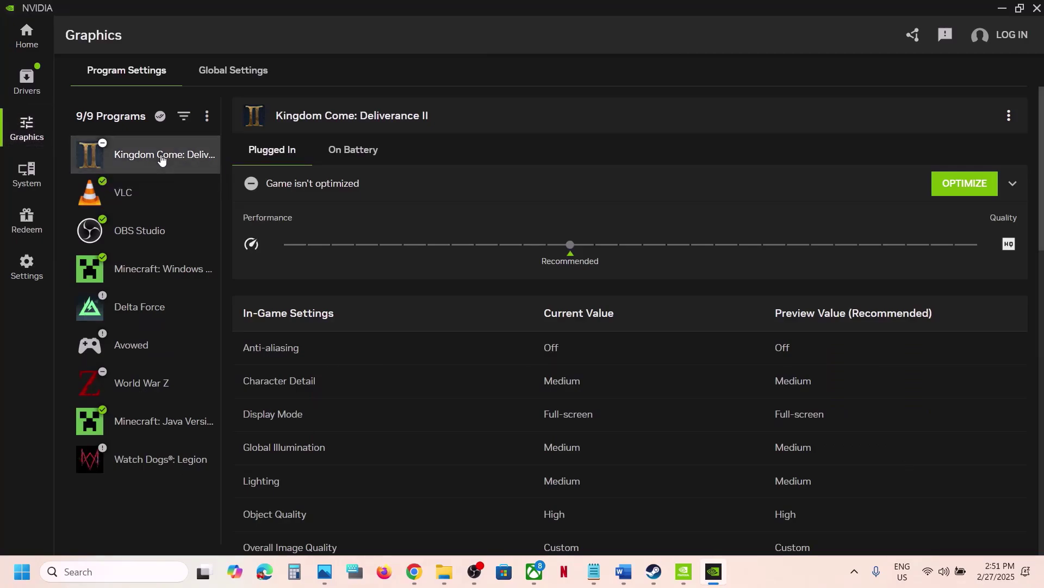
pyautogui.click(946, 188)
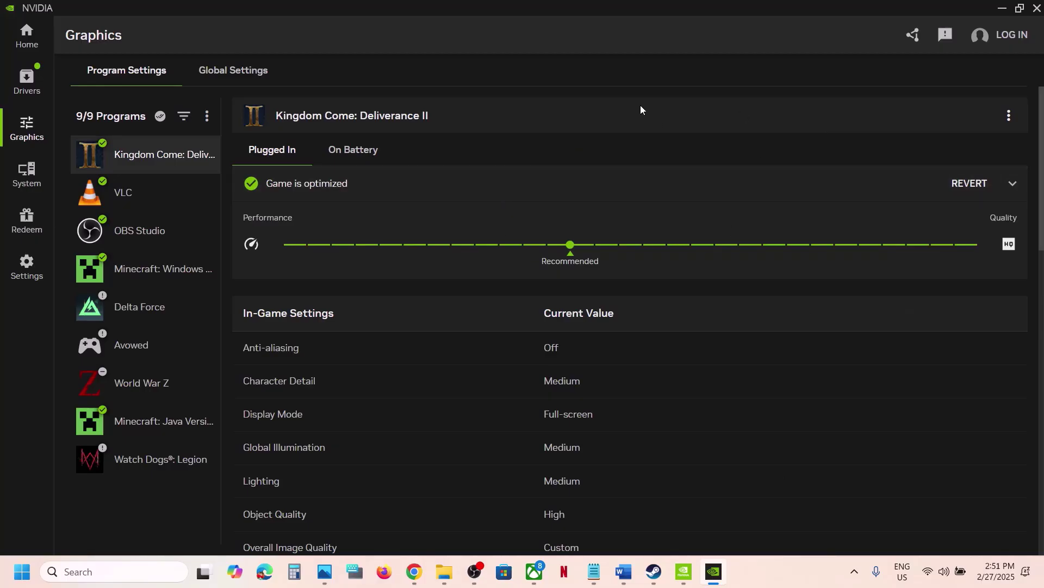
# Switch to the Word document and highlight "Riot vanguard" in Step 6 on exiting it through the system tray
pyautogui.click(624, 571)
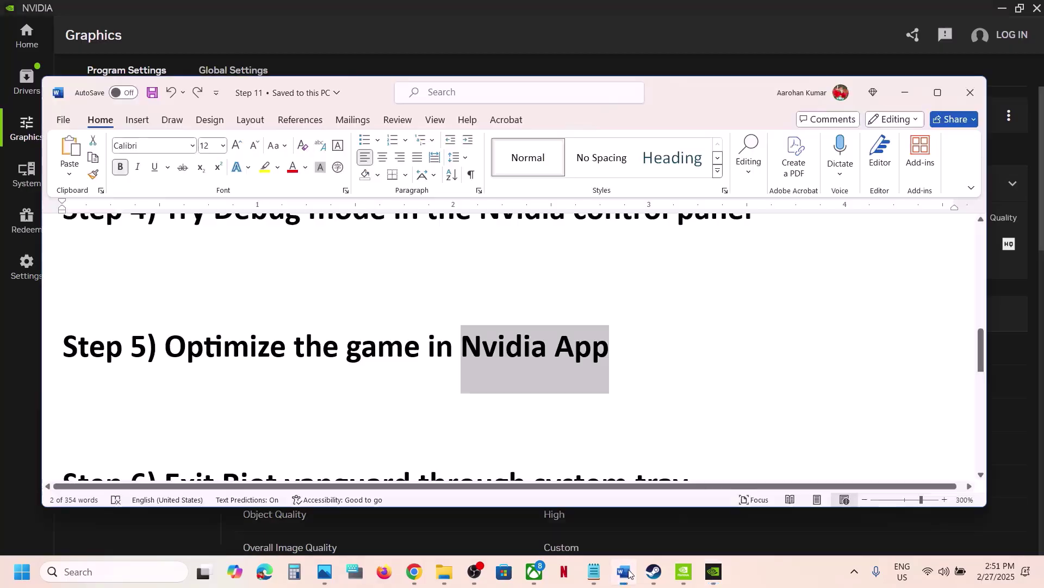
pyautogui.scroll(-4, 463, 396)
pyautogui.scroll(2, 464, 396)
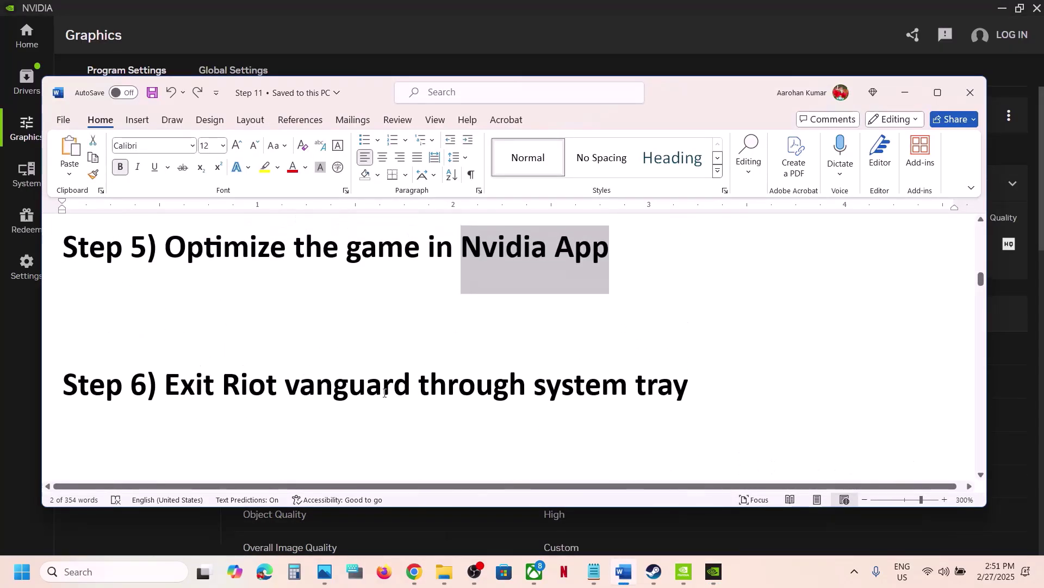
pyautogui.moveTo(233, 385); pyautogui.dragTo(417, 387)
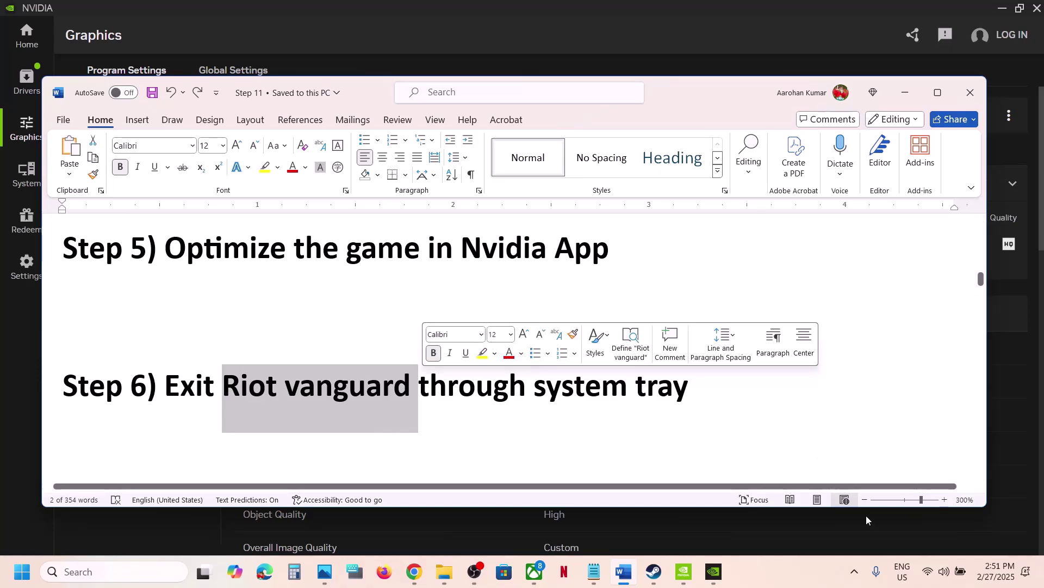
# Check the hidden system tray icons for Riot Vanguard
pyautogui.click(854, 580)
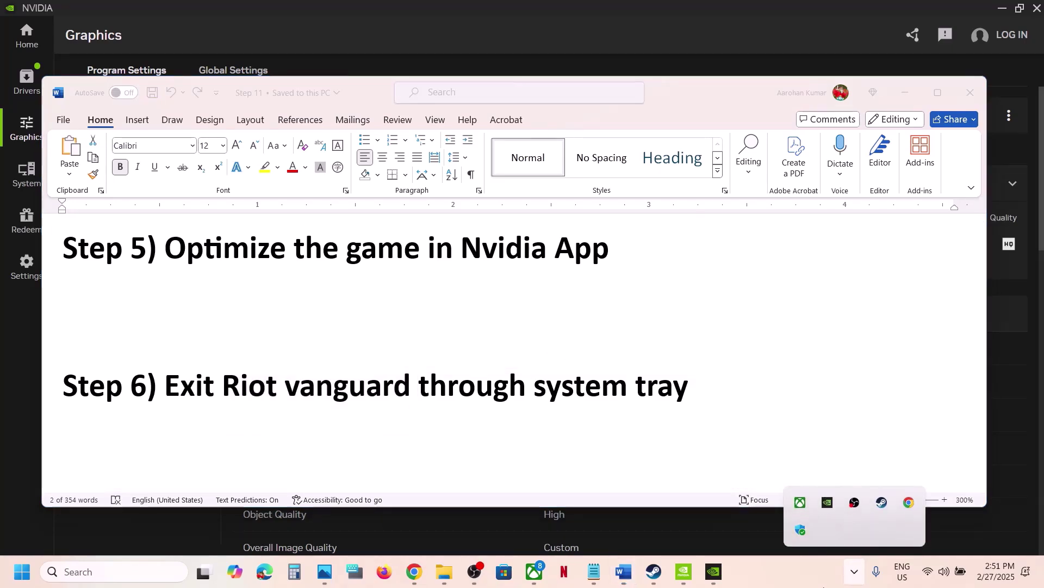
pyautogui.click(854, 574)
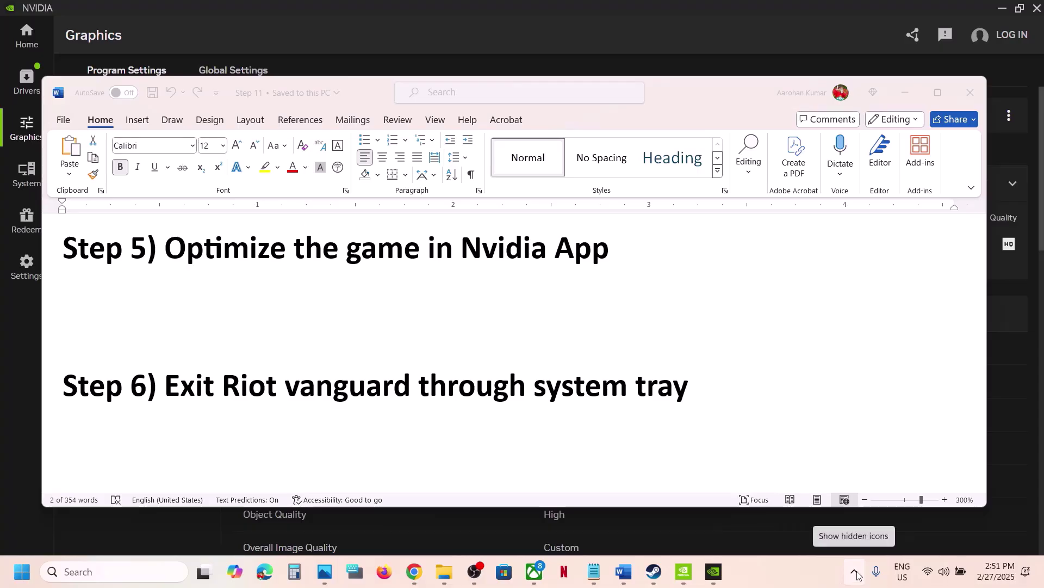
pyautogui.click(857, 574)
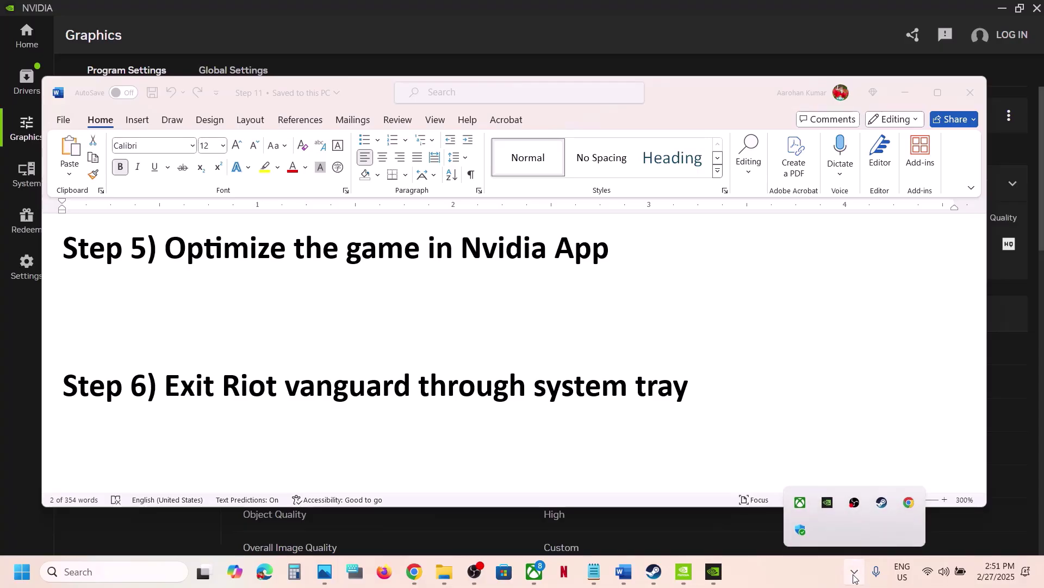
pyautogui.click(854, 577)
pyautogui.click(855, 576)
pyautogui.click(419, 427)
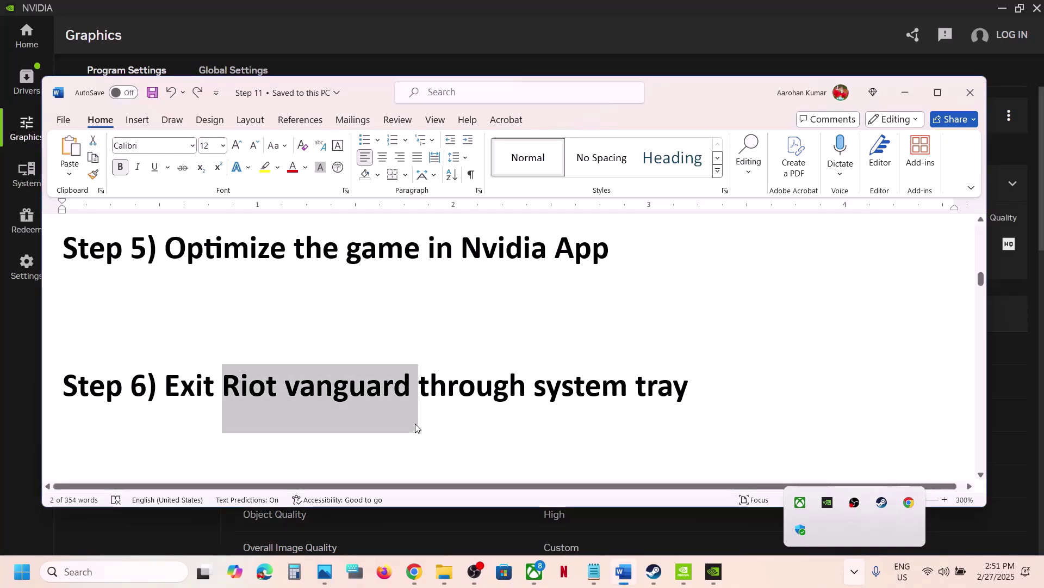
# Read Step 7 in the document on renaming or deleting save game files and highlight its lost-progress warning
pyautogui.click(409, 392)
pyautogui.scroll(-3, 410, 395)
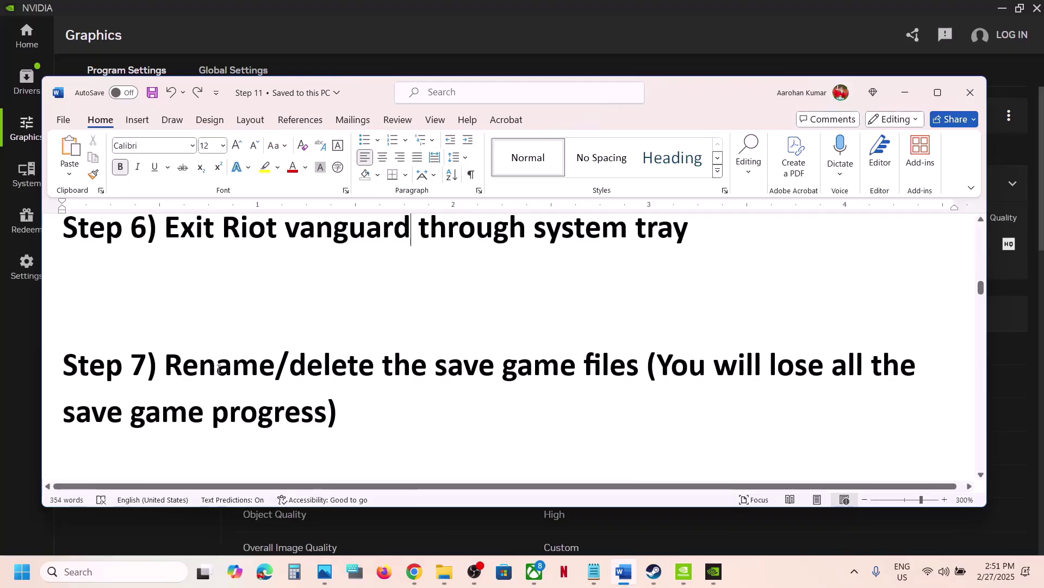
pyautogui.moveTo(205, 370); pyautogui.dragTo(544, 391)
pyautogui.click(546, 390)
pyautogui.moveTo(663, 365); pyautogui.dragTo(401, 403)
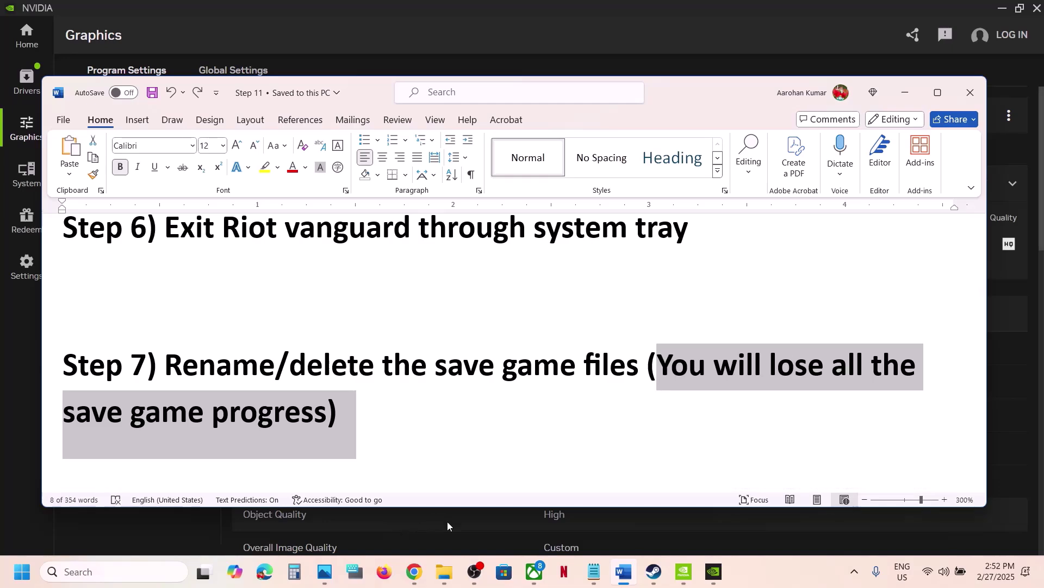
# Switch to File Explorer and open the Saved Games folder in the user profile on drive C
pyautogui.click(445, 571)
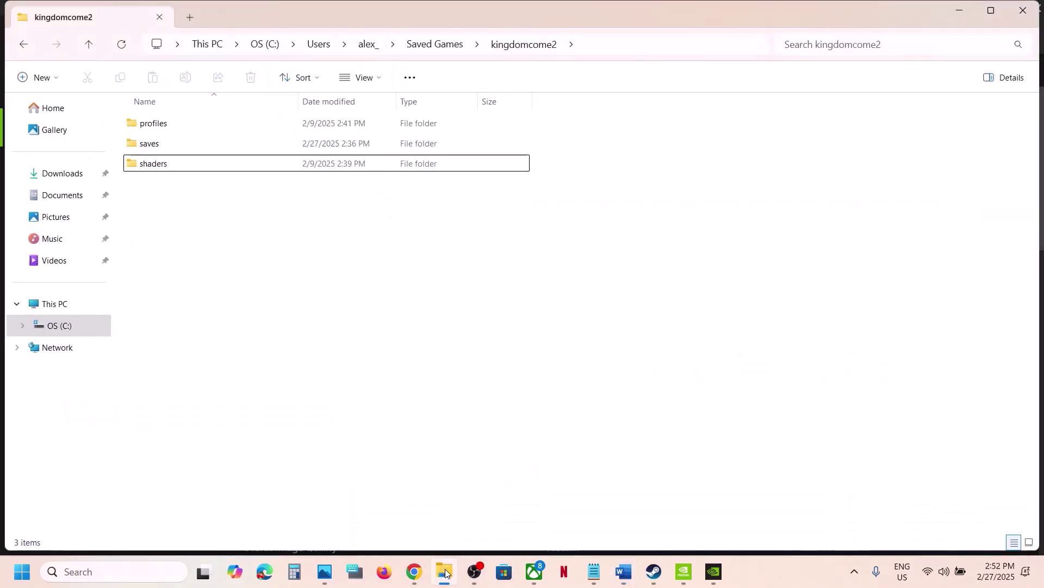
pyautogui.click(63, 299)
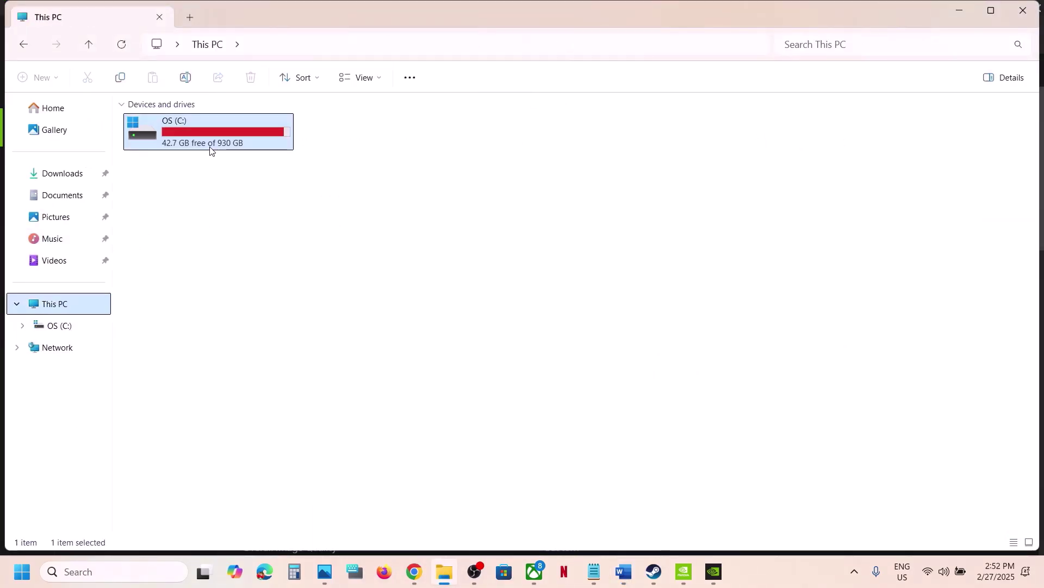
pyautogui.doubleClick(211, 151)
pyautogui.scroll(-3, 187, 356)
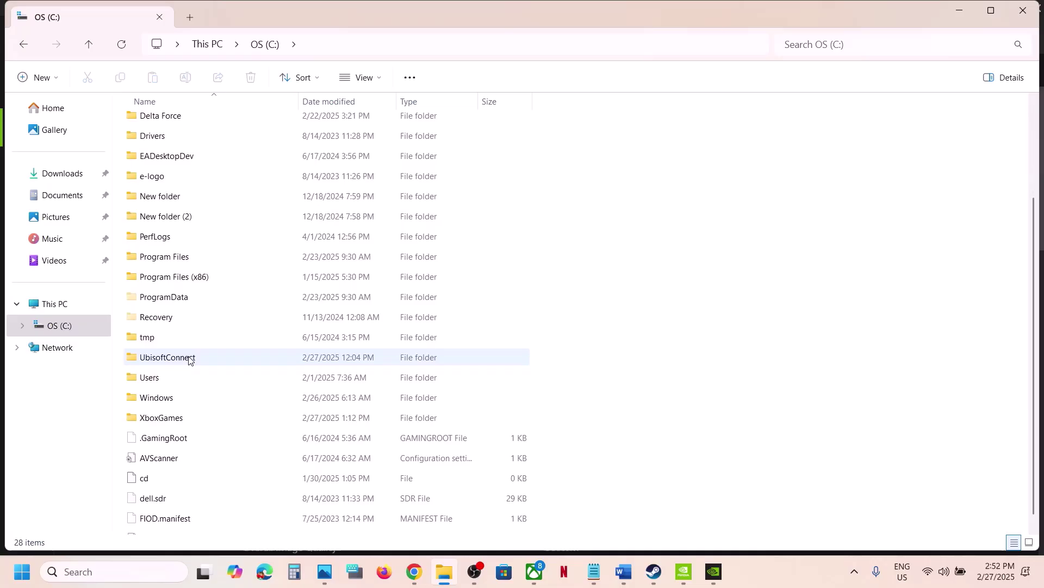
pyautogui.doubleClick(163, 379)
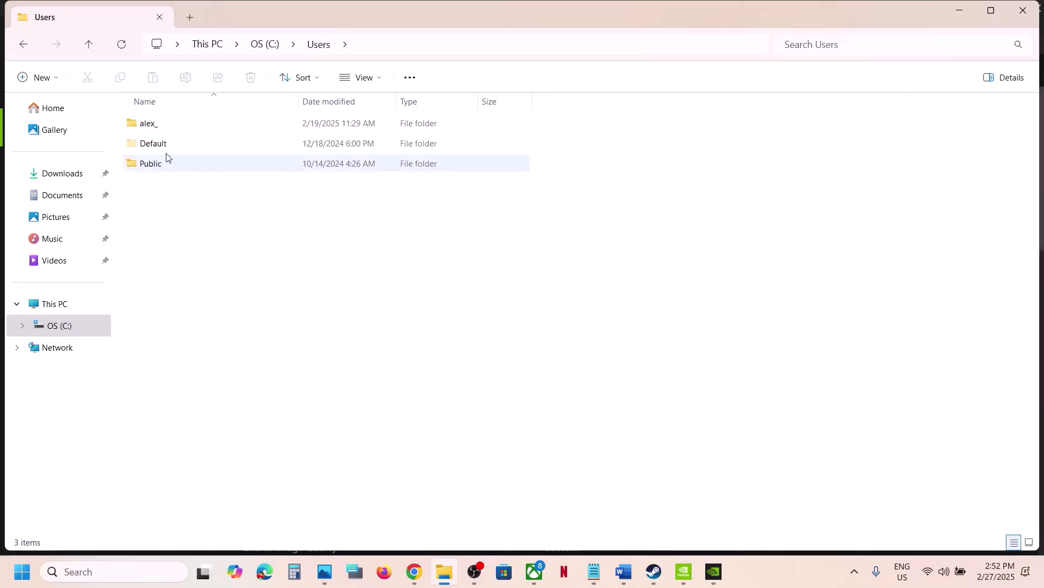
pyautogui.doubleClick(153, 126)
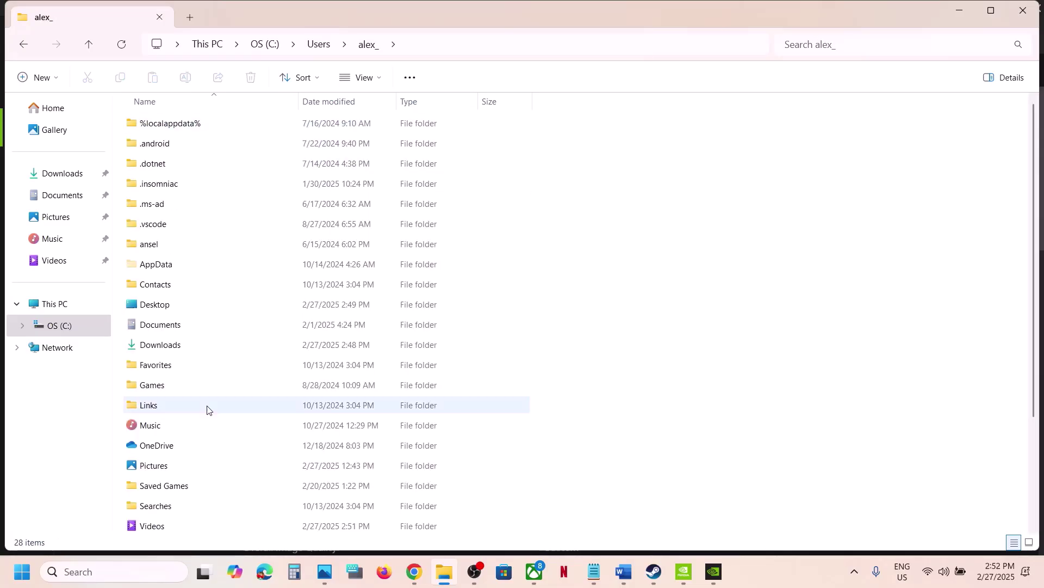
pyautogui.doubleClick(168, 486)
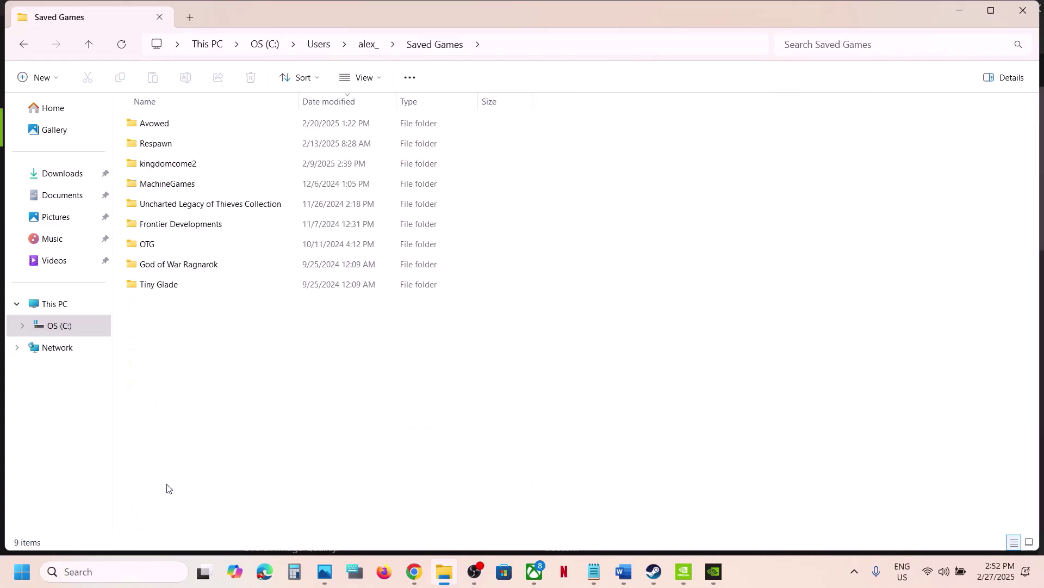
# Copy the kingdomcome2 save folder and paste it onto the desktop as a backup
pyautogui.rightClick(196, 167)
pyautogui.click(266, 180)
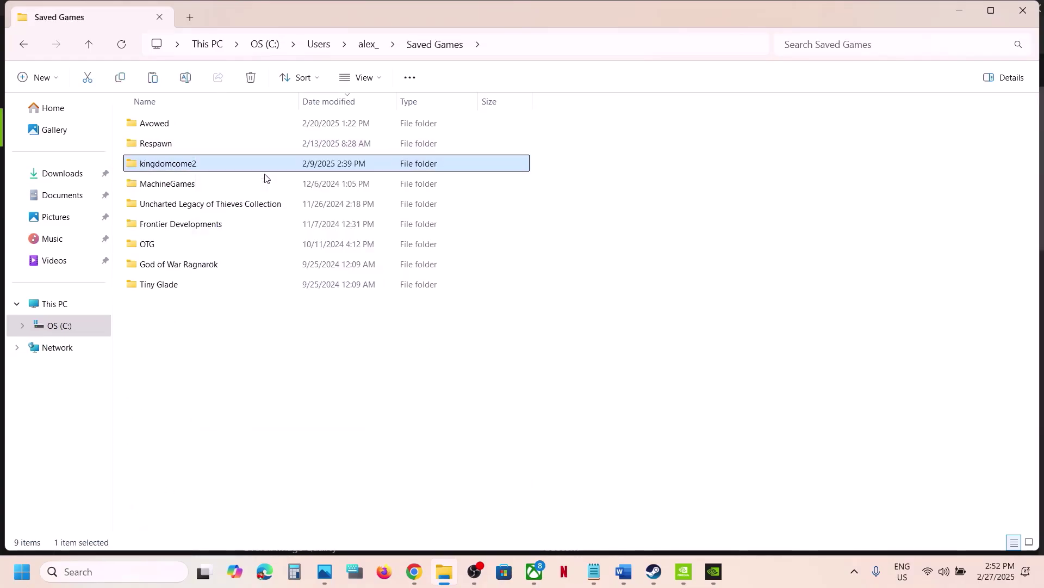
pyautogui.press('super+d')
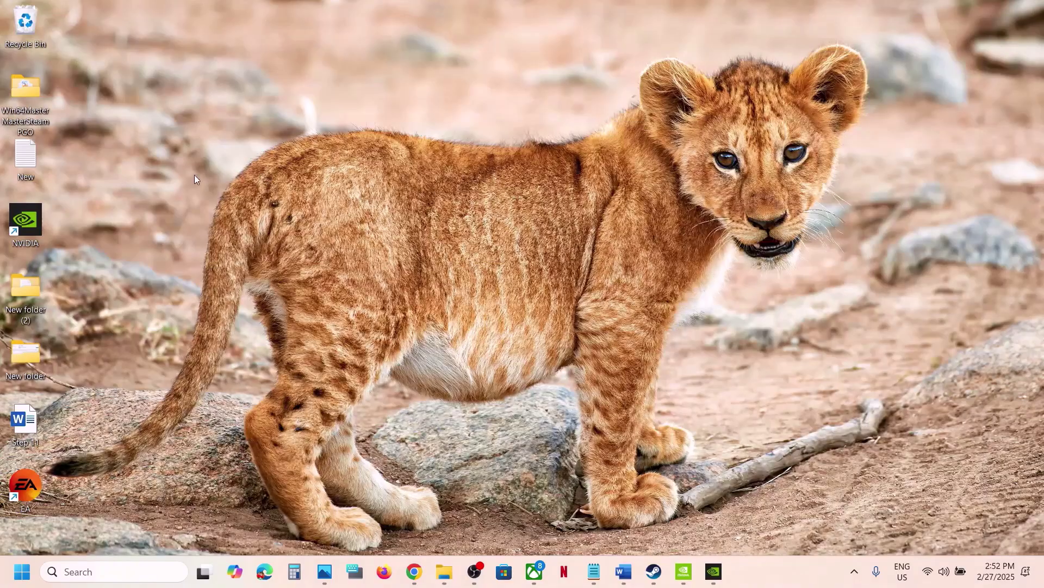
pyautogui.hotkey('ctrl', 'v')
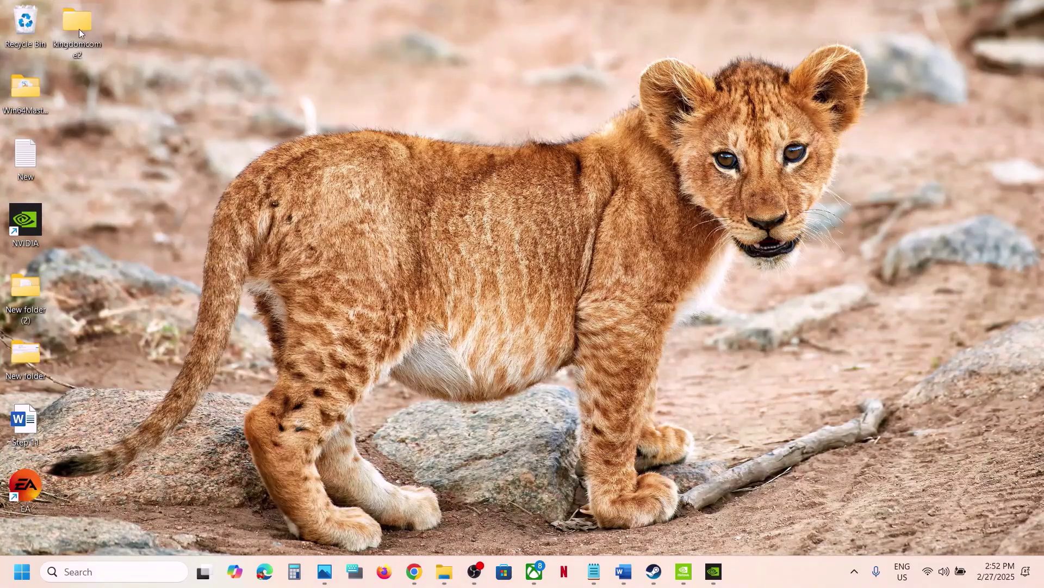
# Rename the kingdomcome2 folder in Saved Games to kingdomcome2.old
pyautogui.click(445, 583)
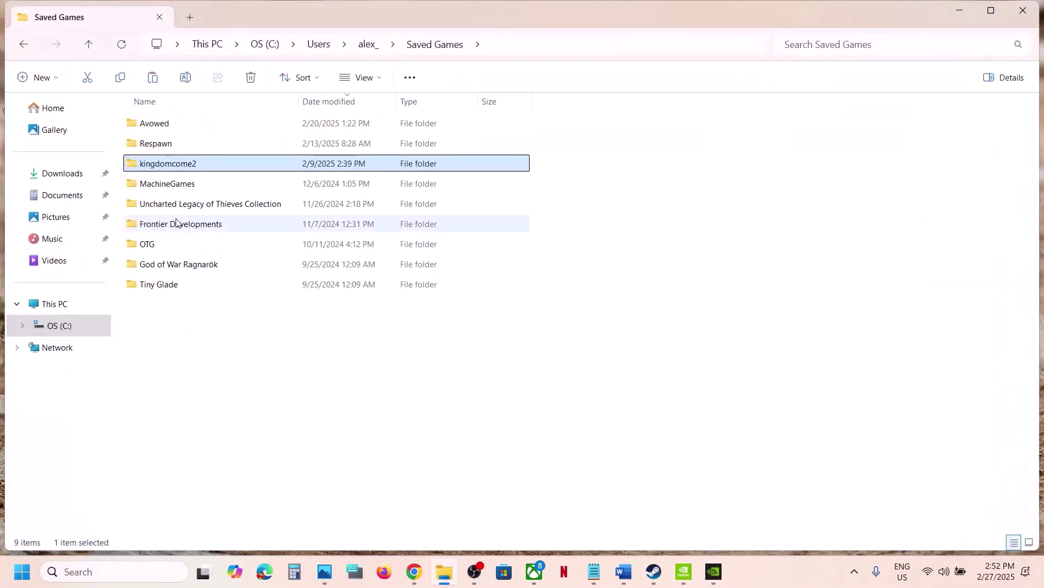
pyautogui.rightClick(181, 171)
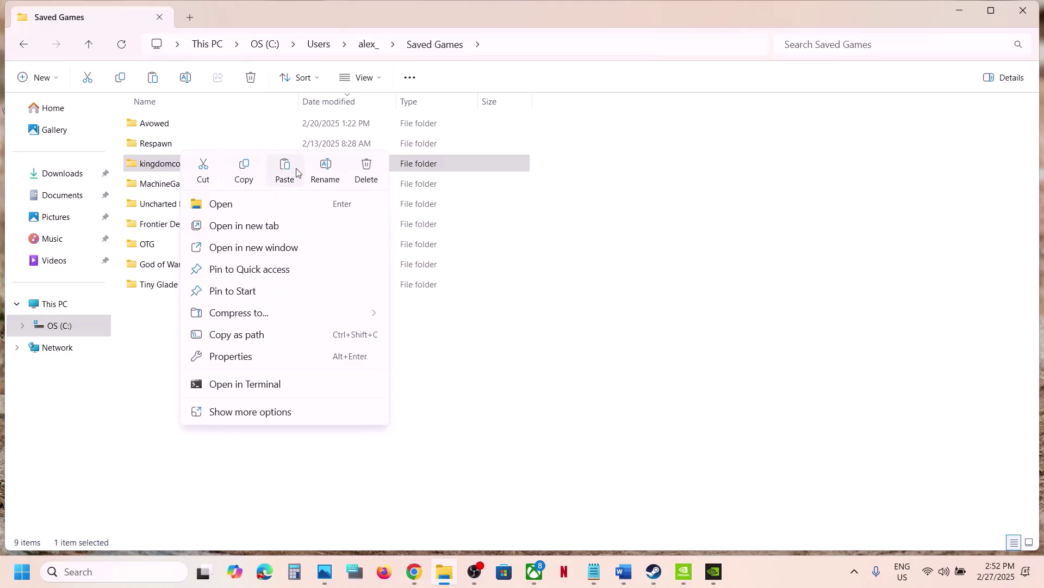
pyautogui.click(325, 170)
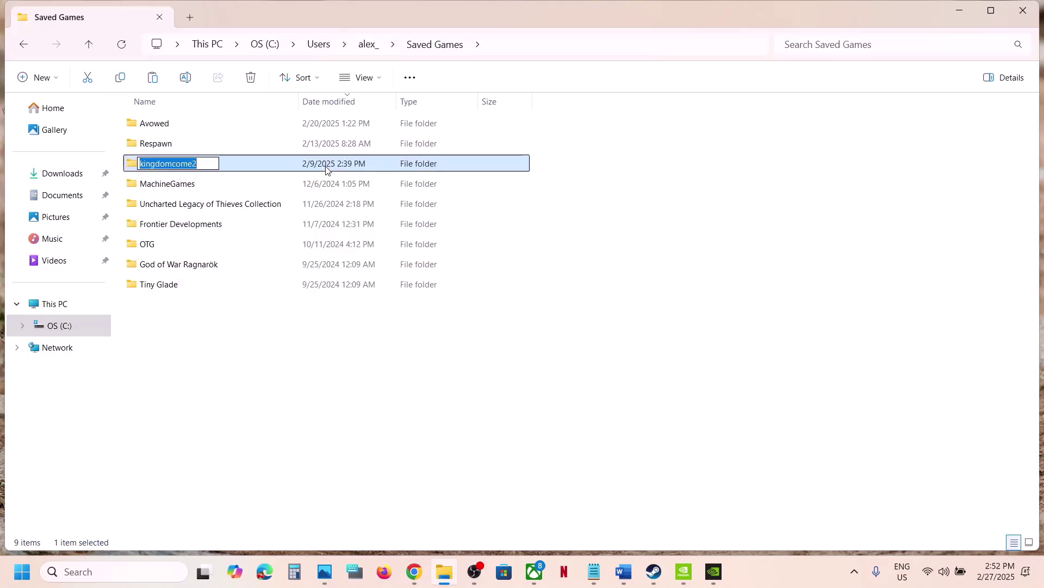
pyautogui.press('End')
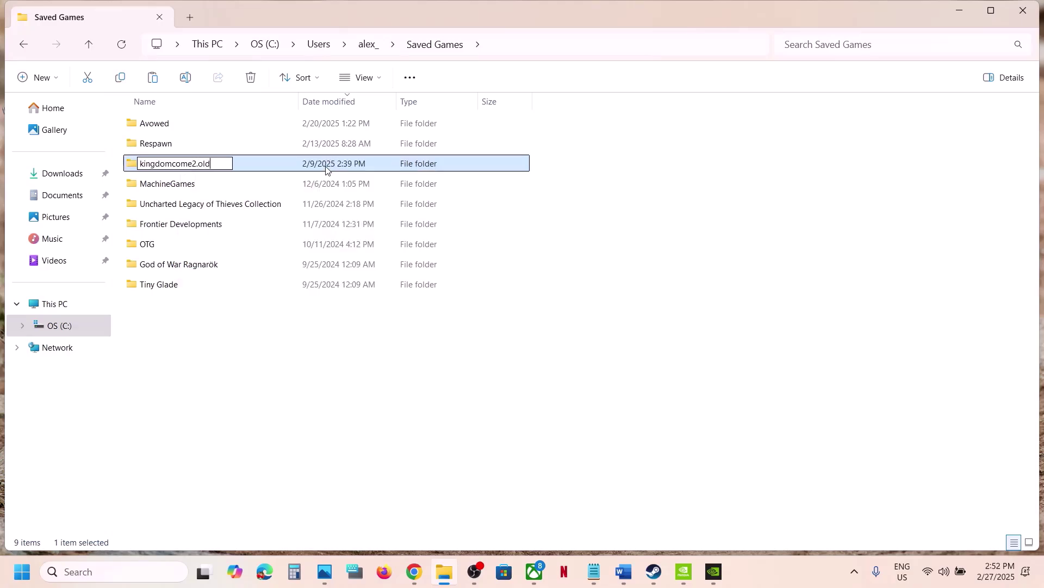
pyautogui.write('.old')
pyautogui.click(273, 381)
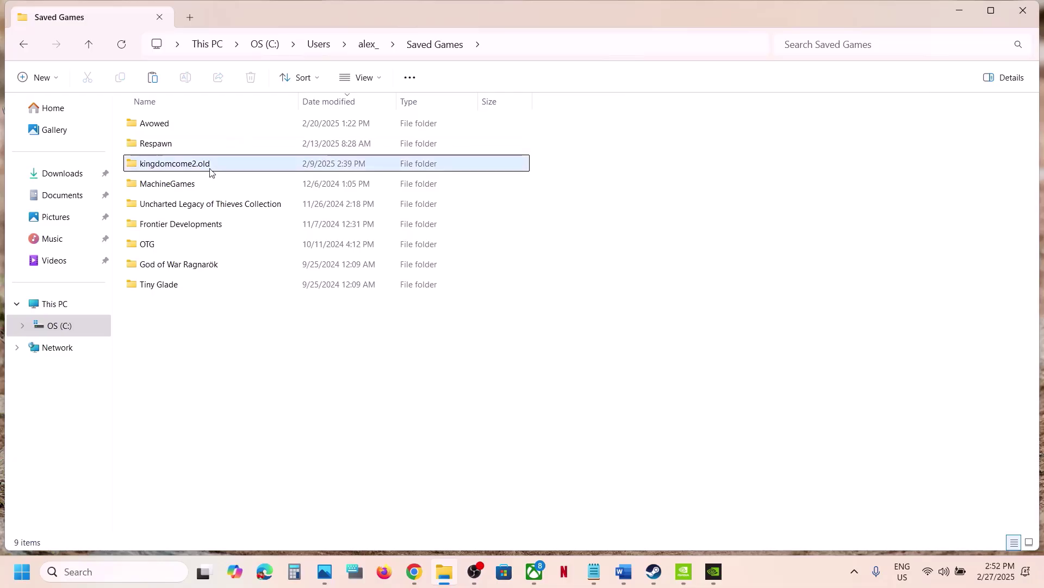
pyautogui.moveTo(210, 170)
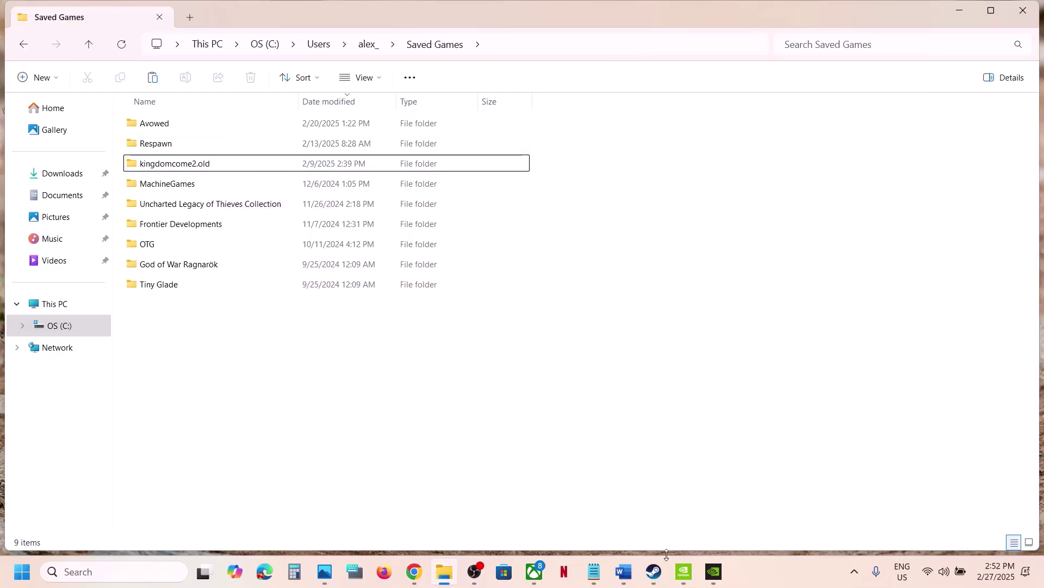
# Bring up Steam, then switch to the Word document and read Step 8 on the -dx11/-dx12 launch options
pyautogui.click(655, 571)
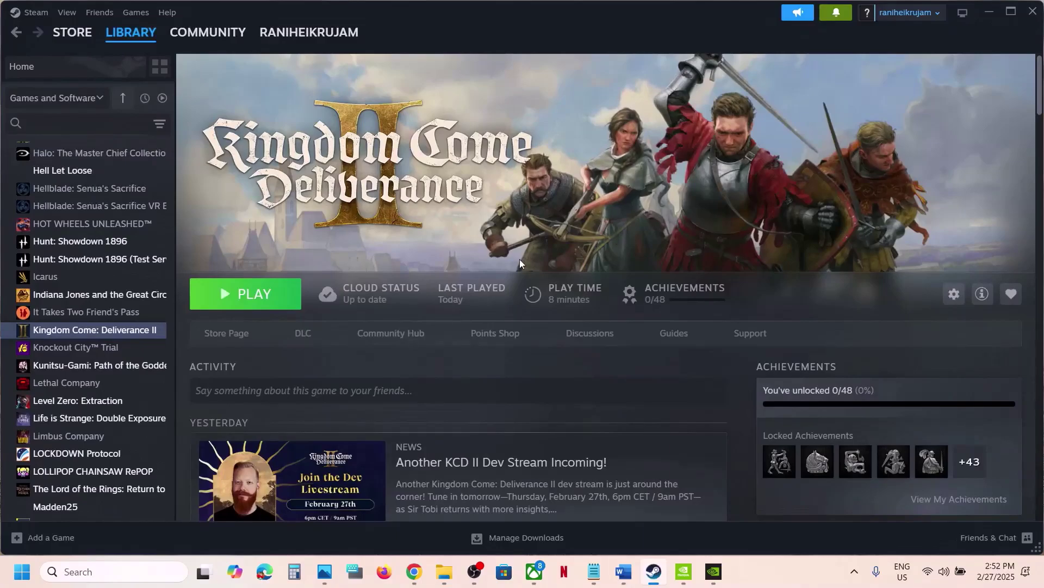
pyautogui.click(623, 571)
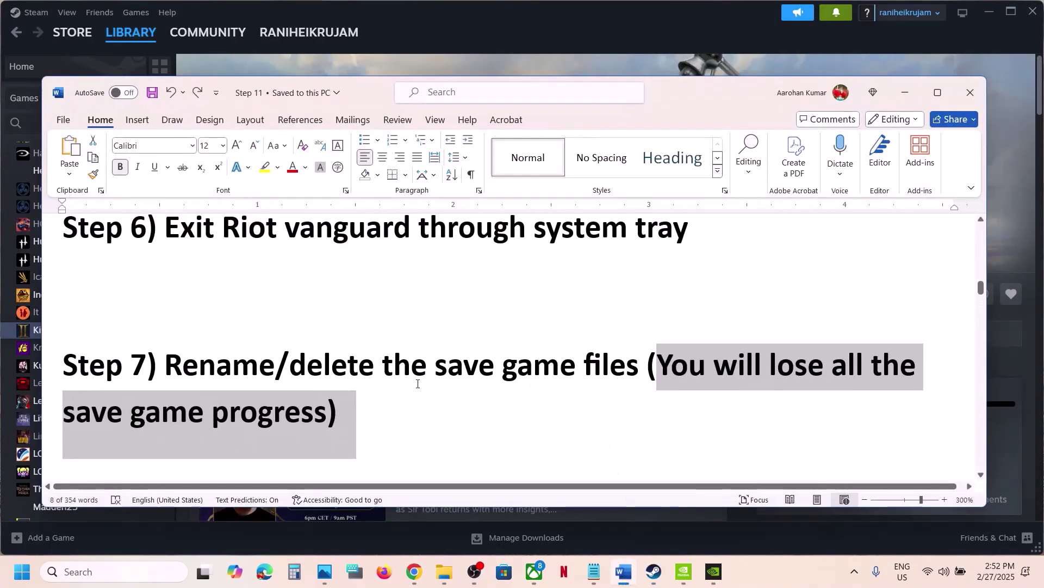
pyautogui.scroll(-2, 417, 384)
pyautogui.scroll(-1, 417, 384)
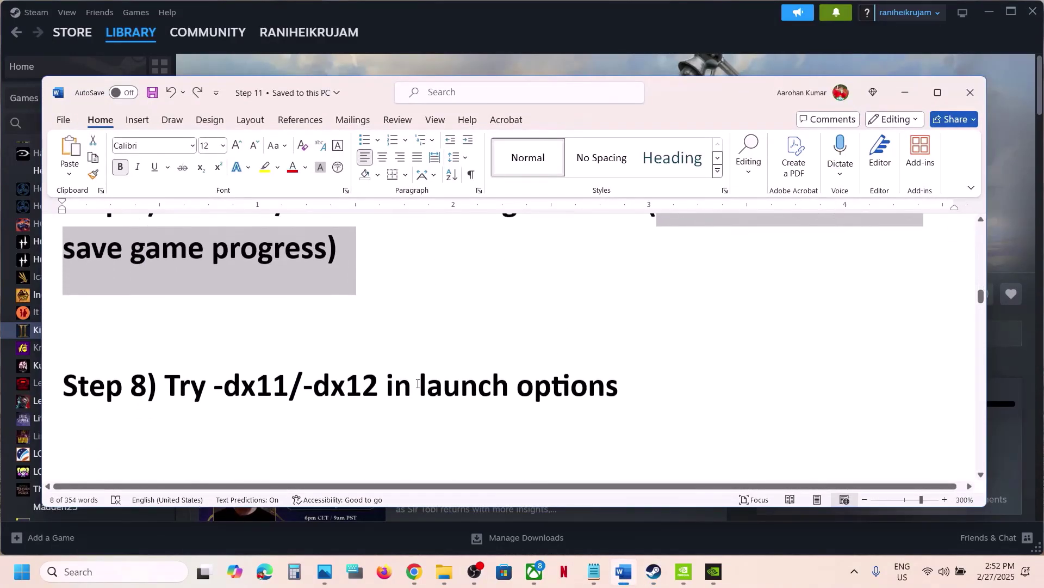
# Switch to Steam, set Kingdom Come: Deliverance II's launch option to -dx11 and close its properties
pyautogui.click(498, 8)
pyautogui.rightClick(122, 329)
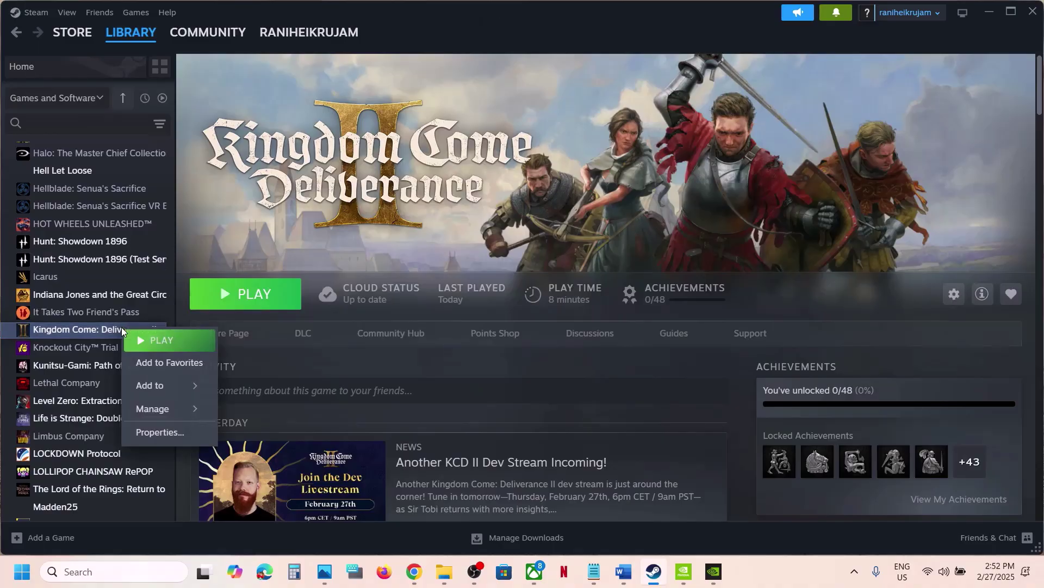
pyautogui.click(160, 432)
pyautogui.click(453, 354)
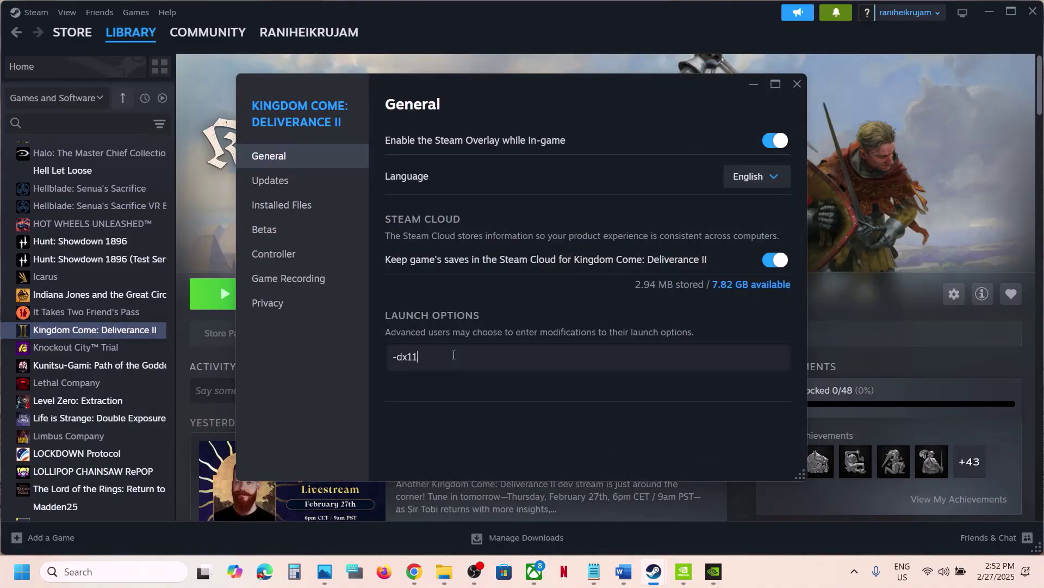
pyautogui.click(797, 85)
# Reopen the properties of Kingdom Come: Deliverance II and replace the launch option with -dx12
pyautogui.rightClick(152, 329)
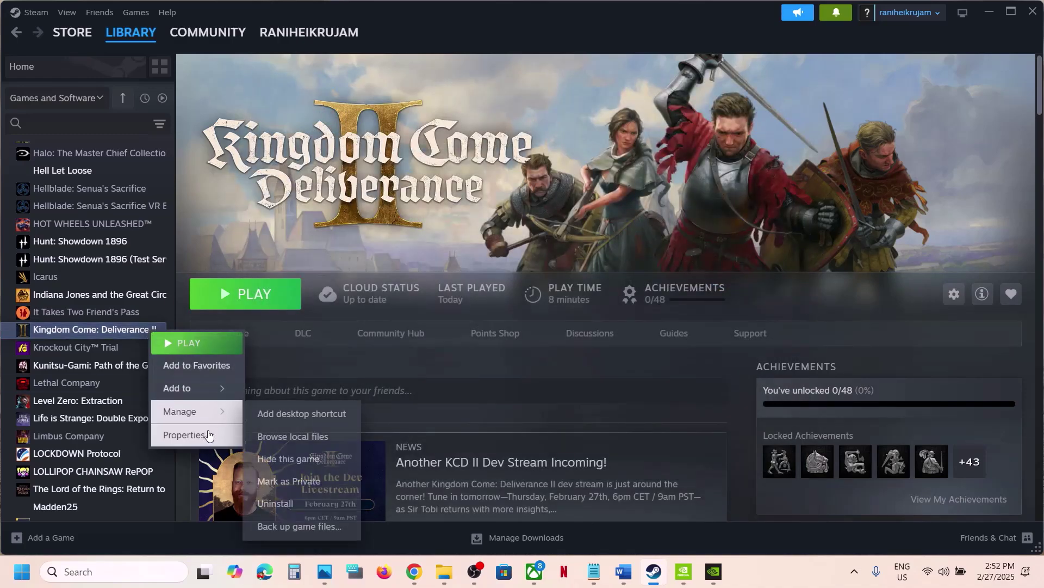
pyautogui.click(185, 435)
pyautogui.moveTo(429, 357); pyautogui.dragTo(338, 362)
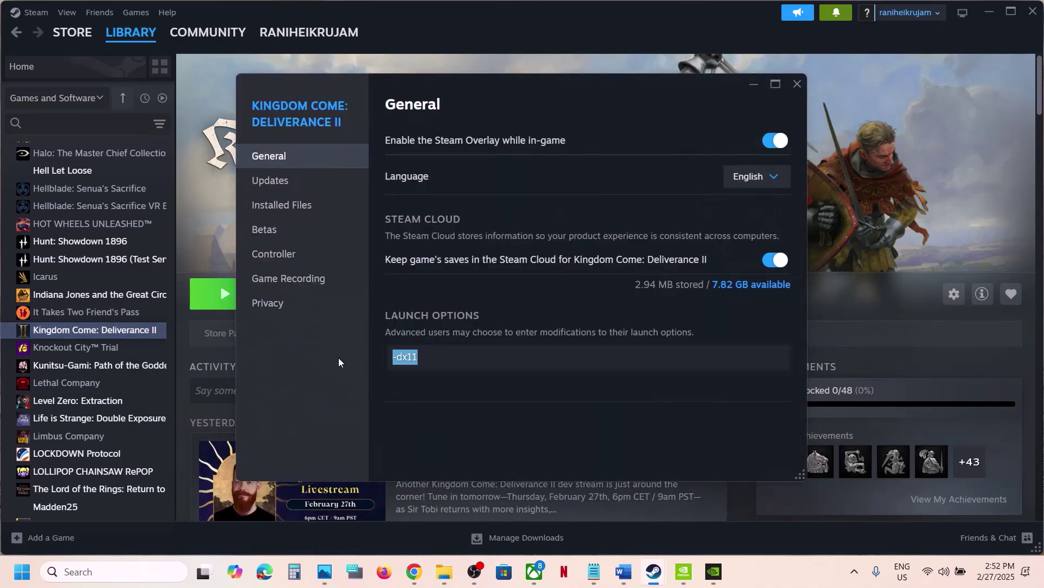
pyautogui.write('-dx12')
pyautogui.click(344, 367)
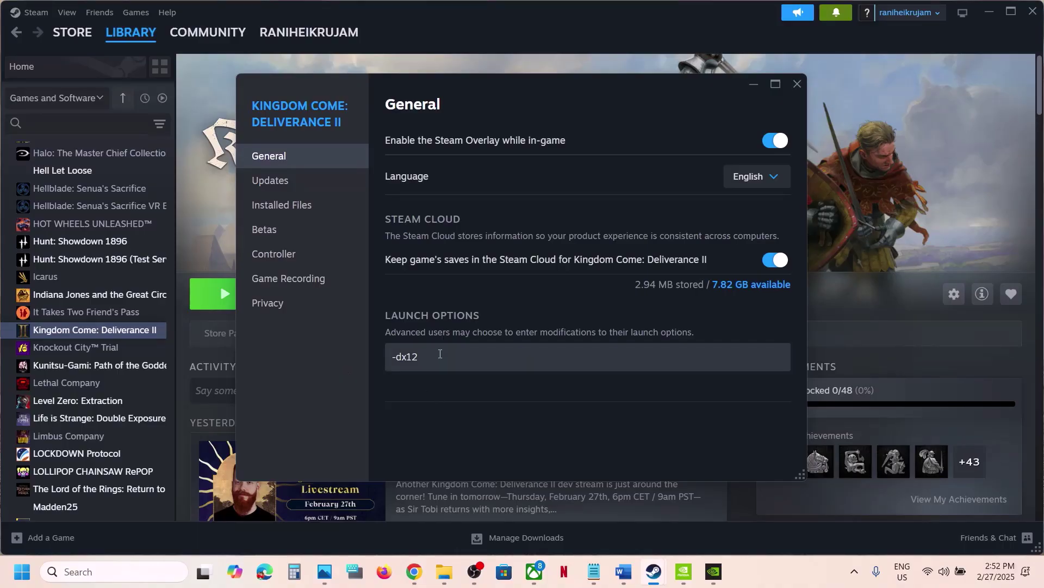
# Clear the launch options of Kingdom Come: Deliverance II and close its properties
pyautogui.moveTo(434, 356); pyautogui.dragTo(342, 365)
pyautogui.click(458, 400)
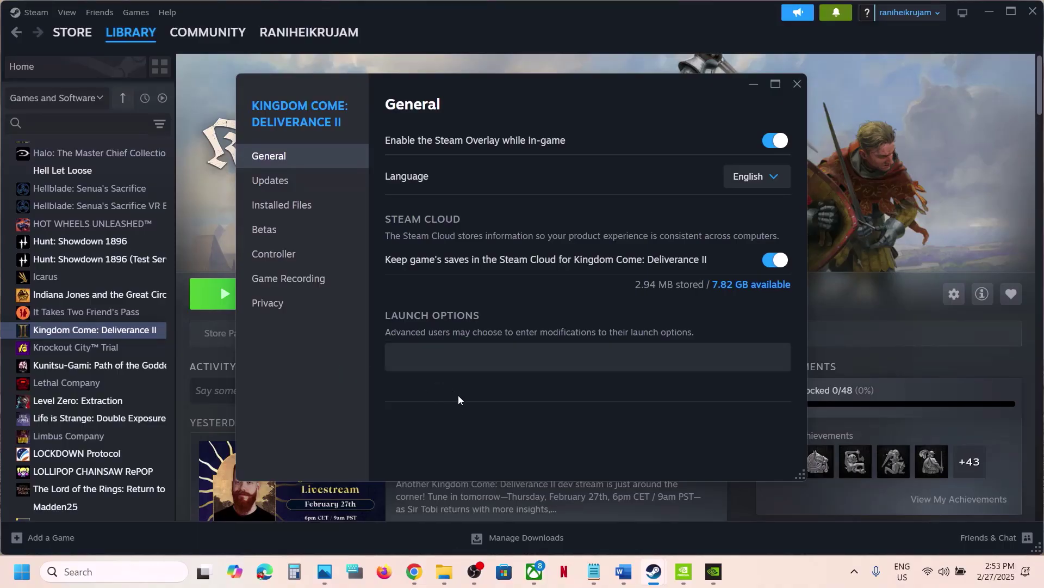
pyautogui.click(795, 90)
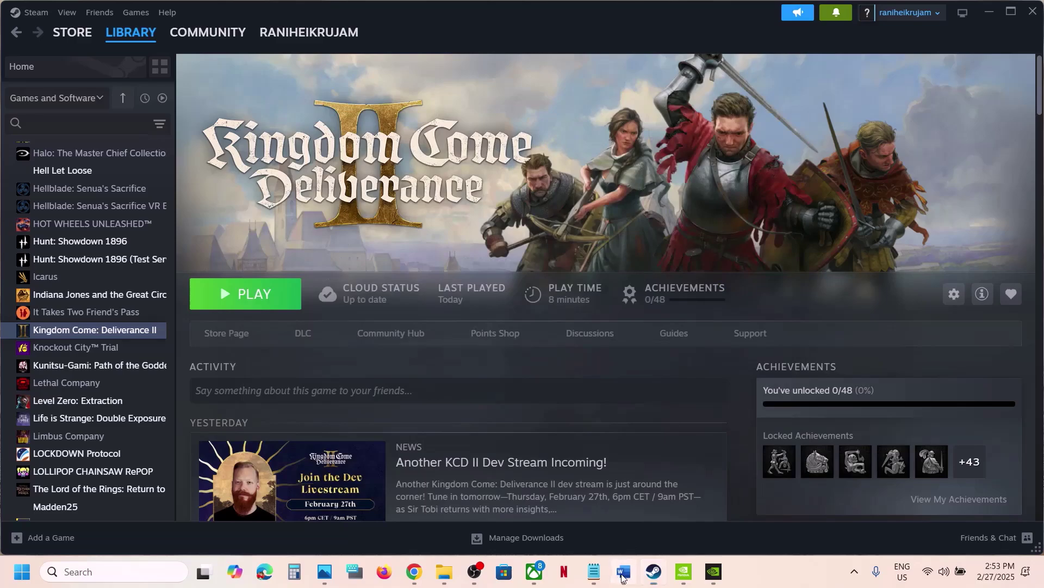
# Switch to the Word document and highlight the Step 10 instruction to run the game as administrator from the installation folder
pyautogui.click(623, 571)
pyautogui.scroll(-5, 198, 323)
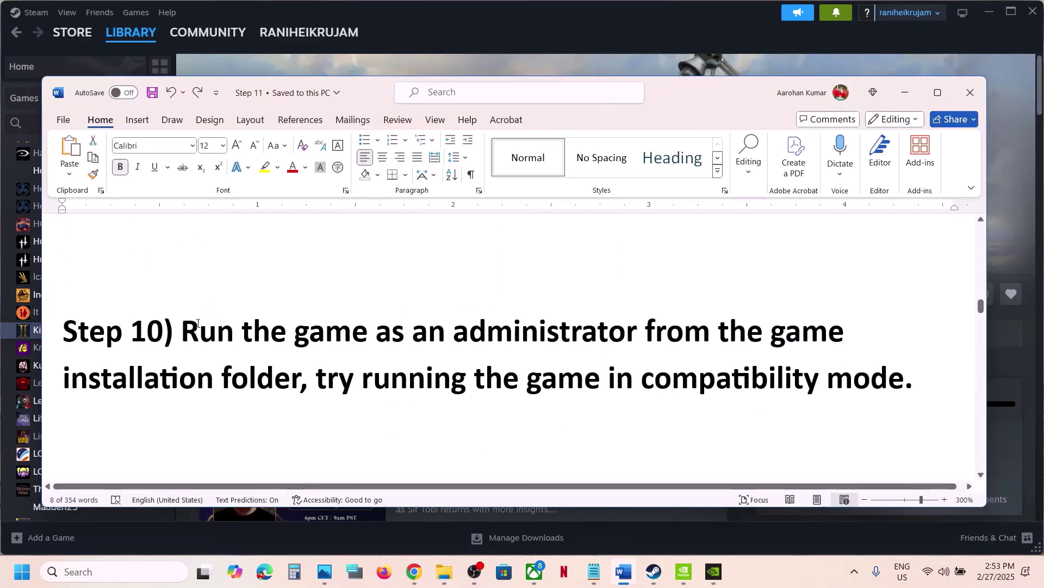
pyautogui.moveTo(193, 334); pyautogui.dragTo(314, 379)
# Switch to Steam and open the installation folder of Kingdom Come: Deliverance II by browsing its local files
pyautogui.click(448, 57)
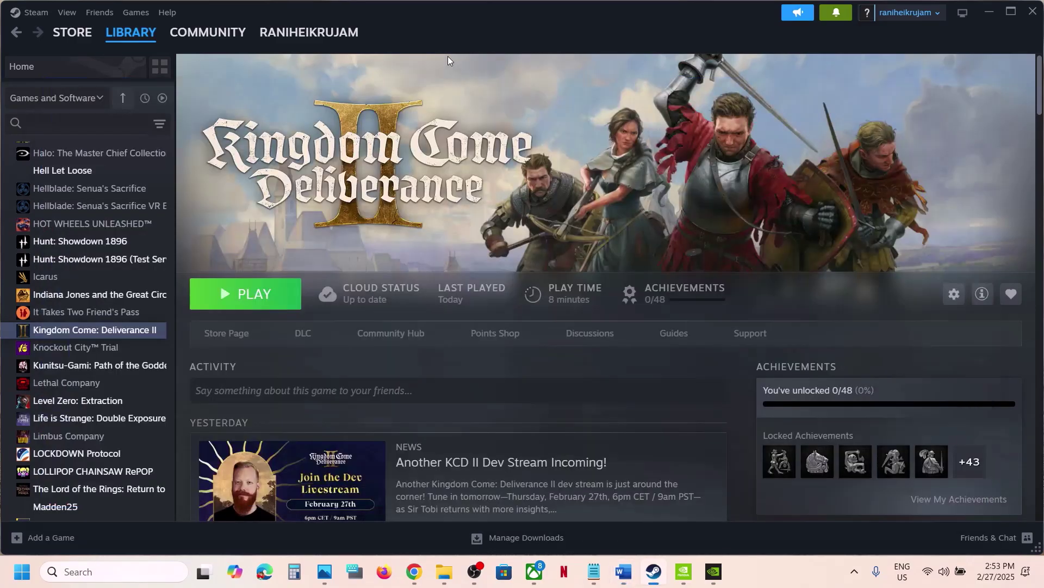
pyautogui.rightClick(102, 330)
pyautogui.moveTo(157, 412)
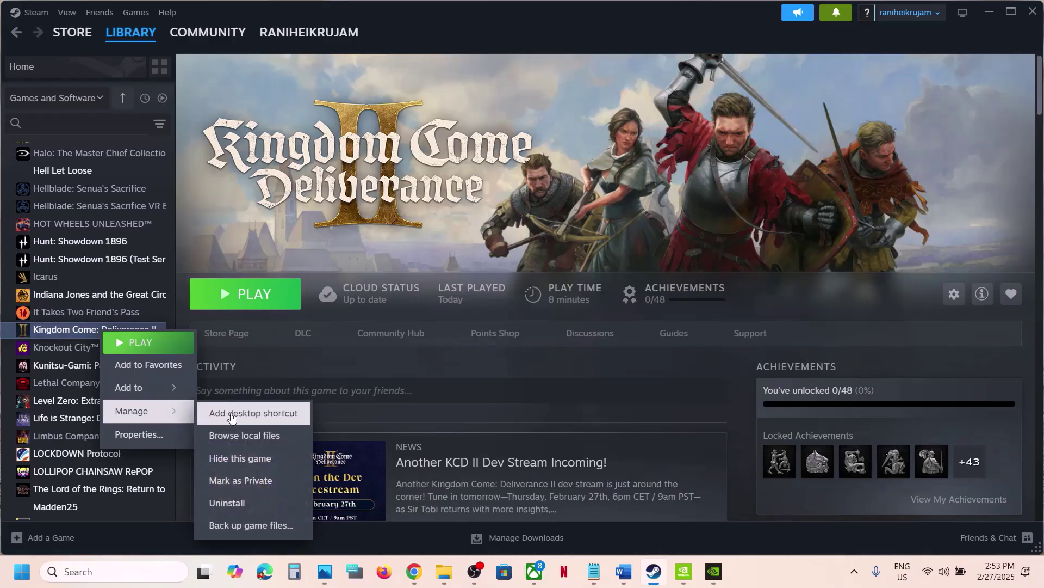
pyautogui.click(262, 440)
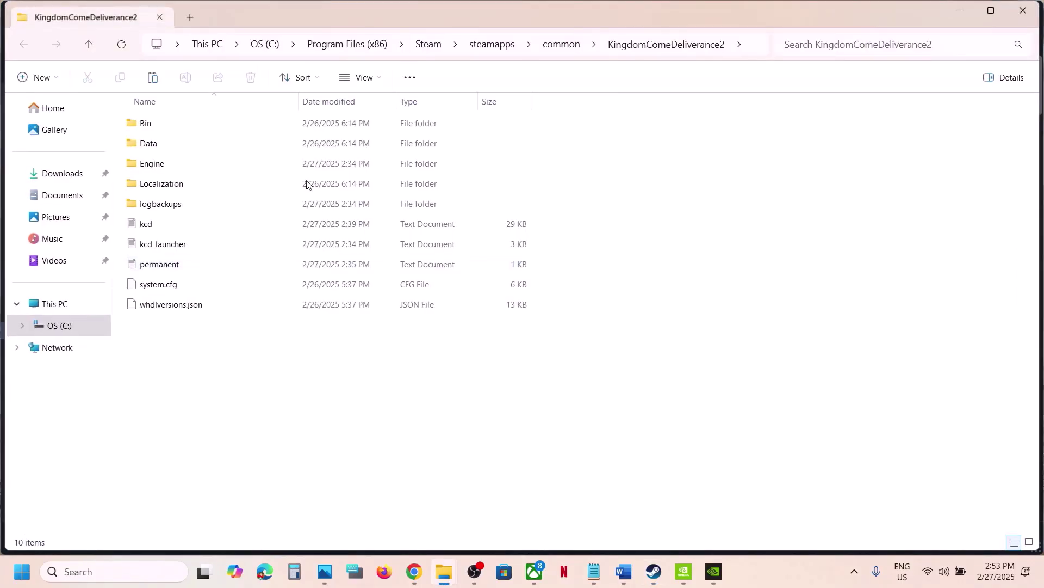
# Check the subfolders of Bin for the game executable and select the KingdomCome application in Win64MasterMasterSteamPGO
pyautogui.doubleClick(156, 130)
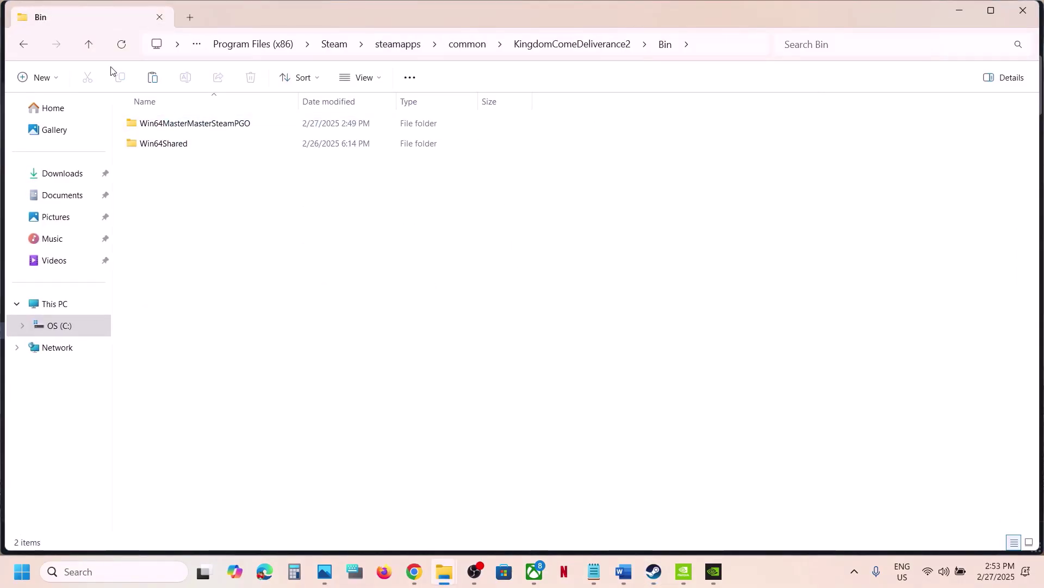
pyautogui.doubleClick(175, 146)
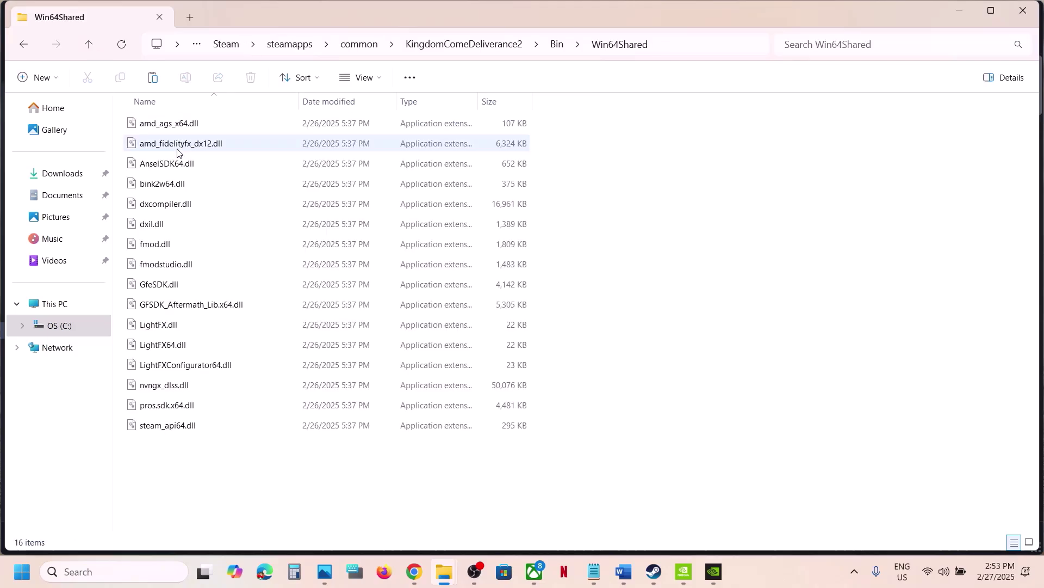
pyautogui.click(90, 48)
pyautogui.doubleClick(203, 122)
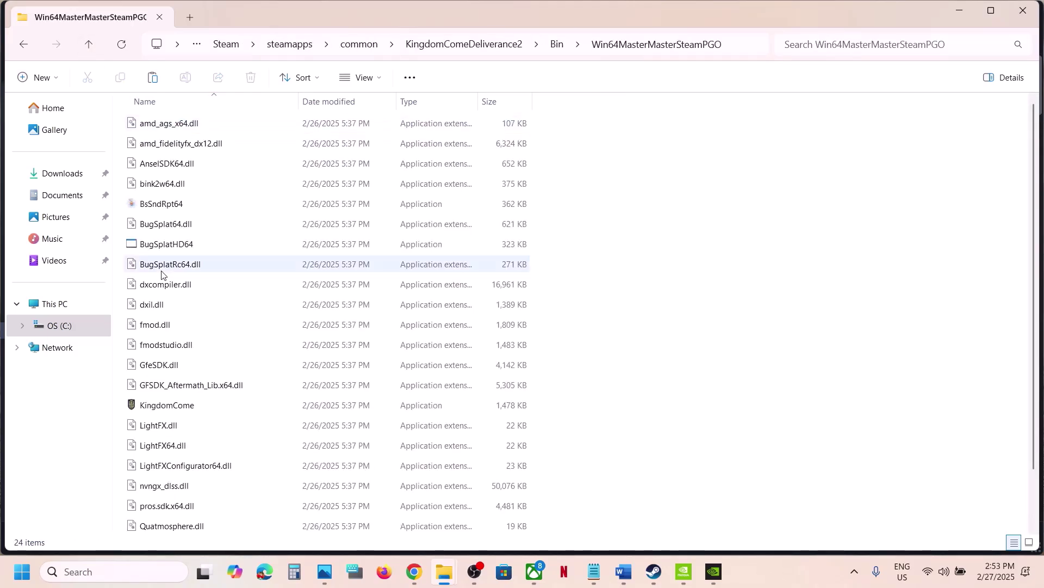
pyautogui.scroll(-1, 161, 275)
pyautogui.click(171, 346)
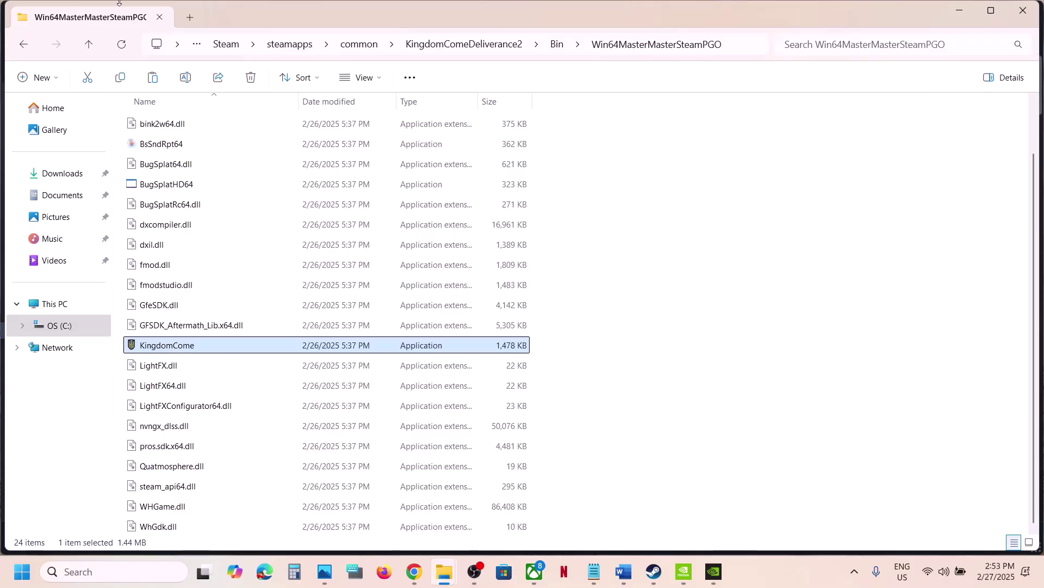
# Look into the game's Engine folder, then return to Bin\Win64MasterMasterSteamPGO and select the KingdomCome application
pyautogui.click(88, 46)
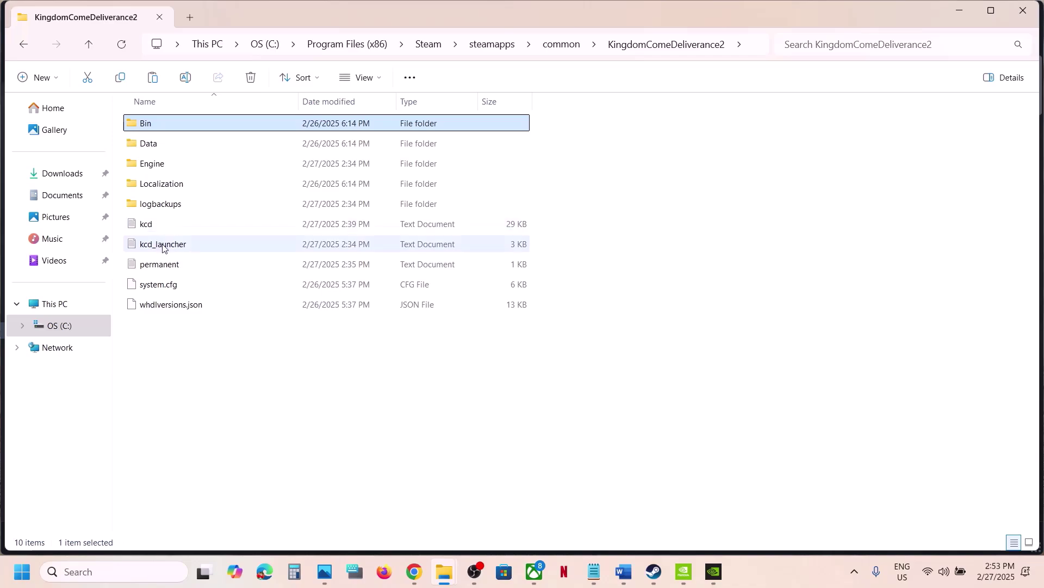
pyautogui.doubleClick(154, 169)
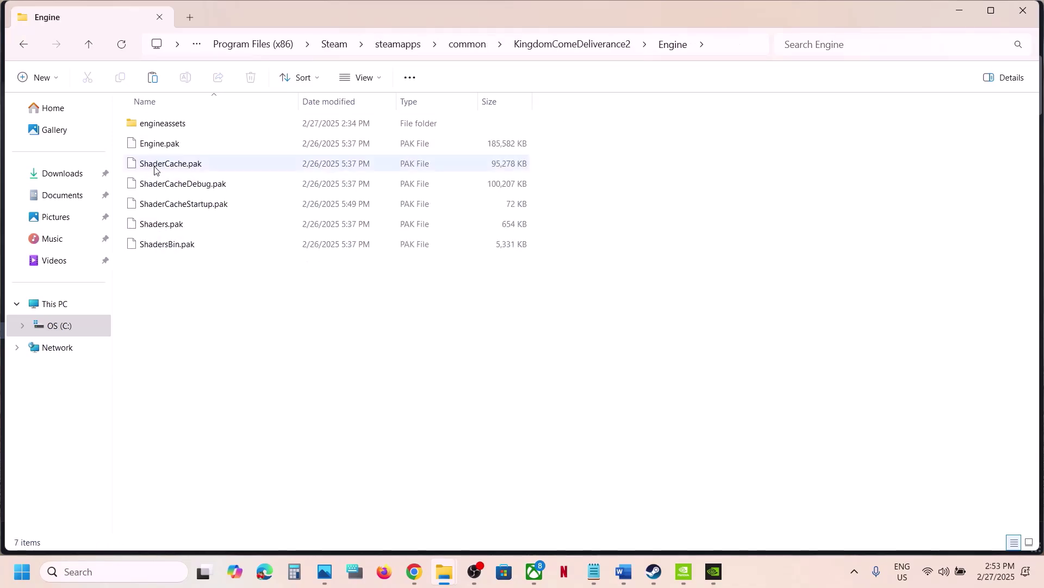
pyautogui.click(89, 48)
pyautogui.click(148, 124)
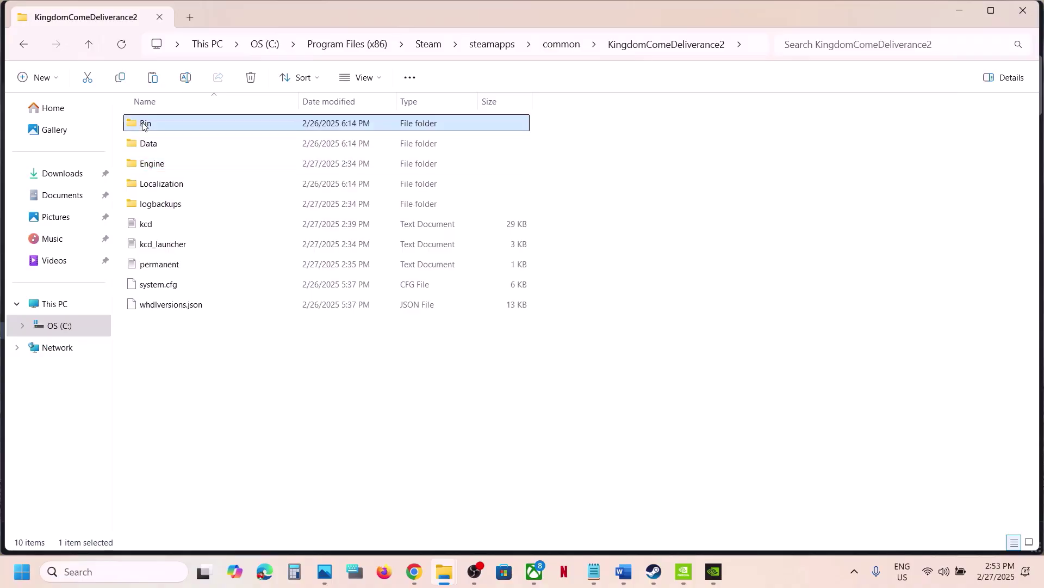
pyautogui.doubleClick(149, 124)
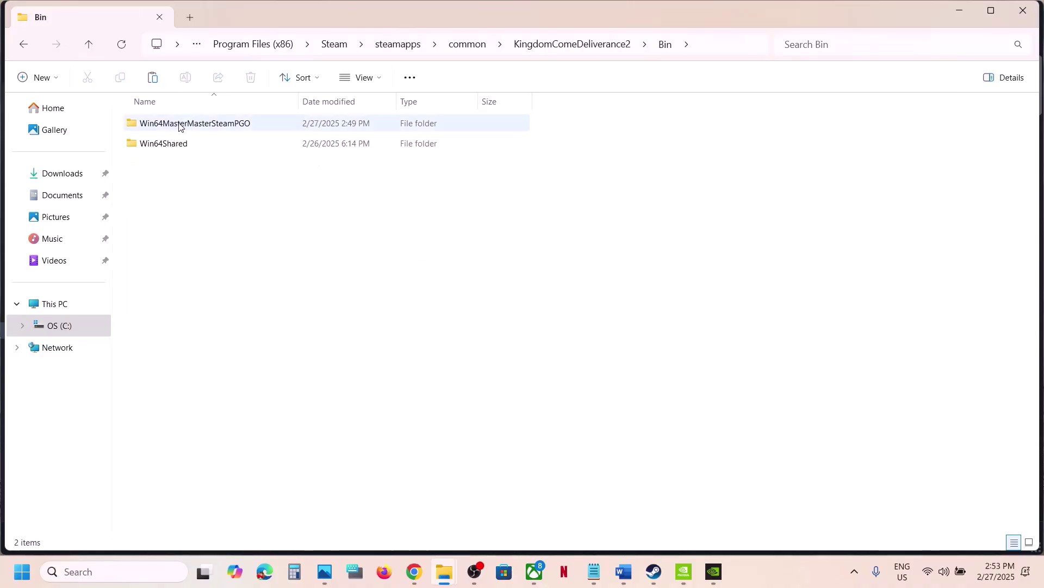
pyautogui.doubleClick(182, 125)
pyautogui.scroll(-1, 213, 306)
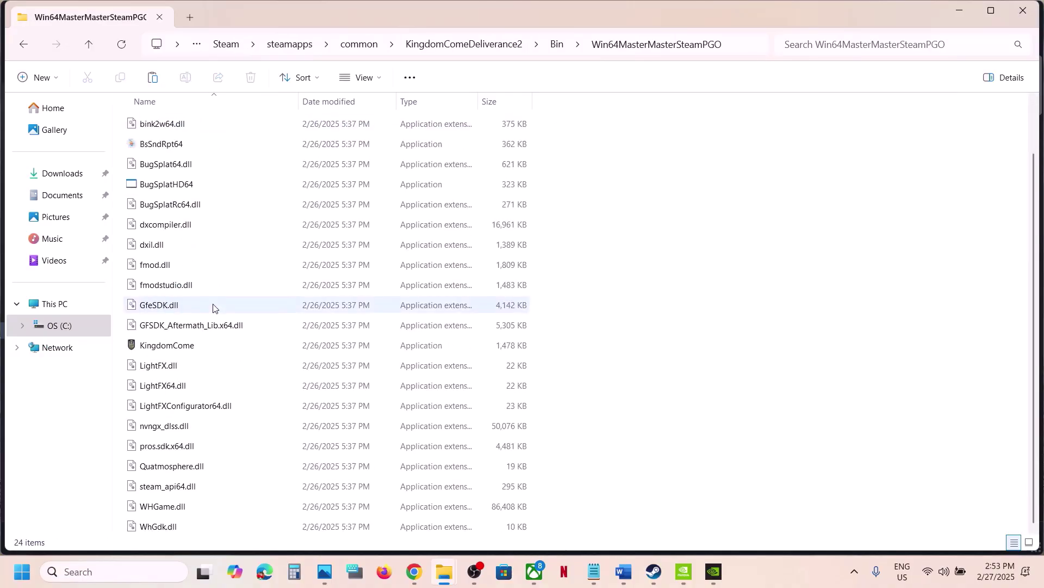
pyautogui.click(183, 348)
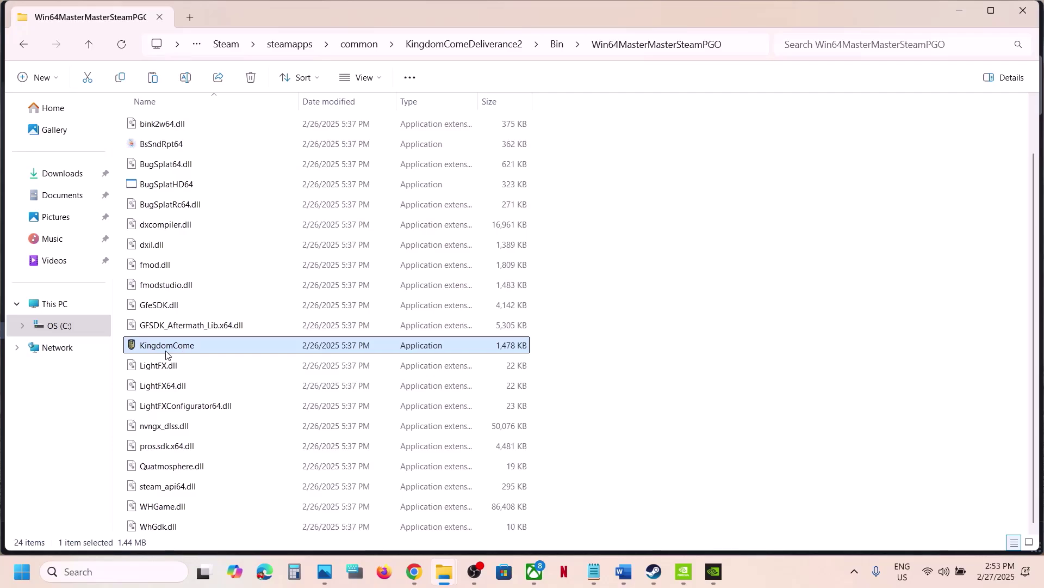
# Set the KingdomCome application to run as an administrator in its compatibility properties and apply the change
pyautogui.rightClick(189, 352)
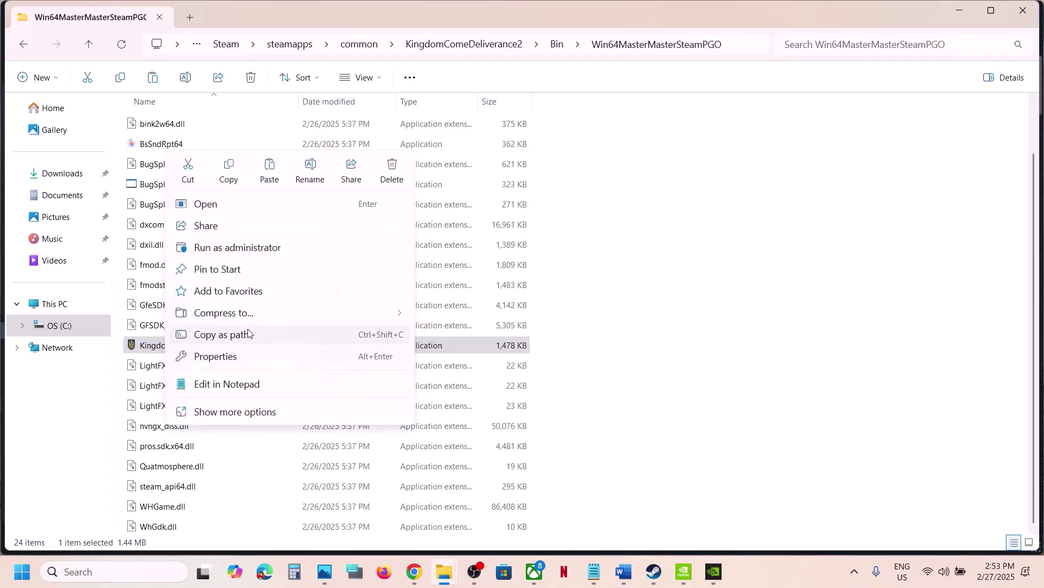
pyautogui.click(220, 358)
pyautogui.click(291, 217)
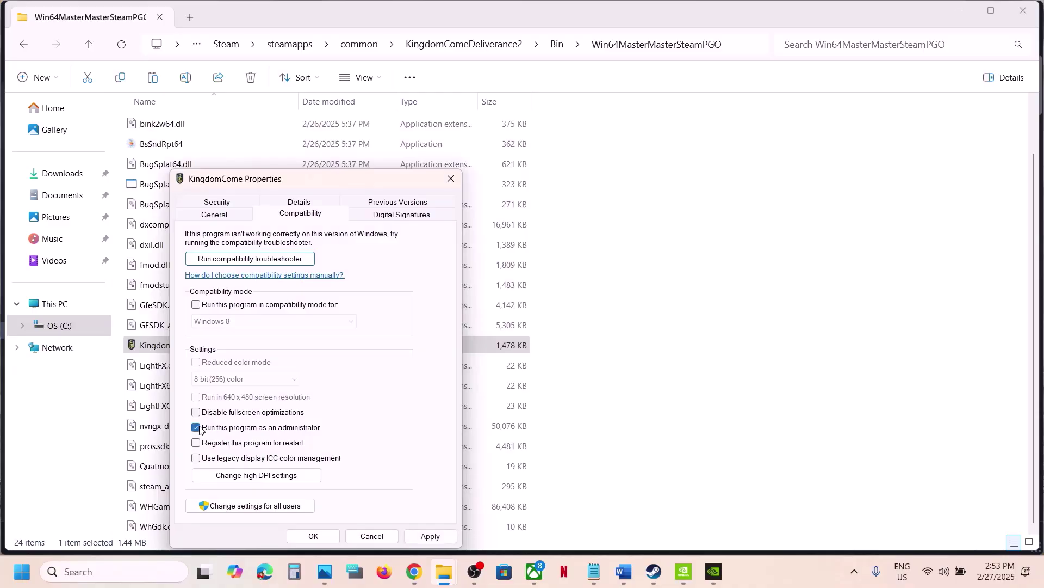
pyautogui.click(427, 535)
pyautogui.click(326, 538)
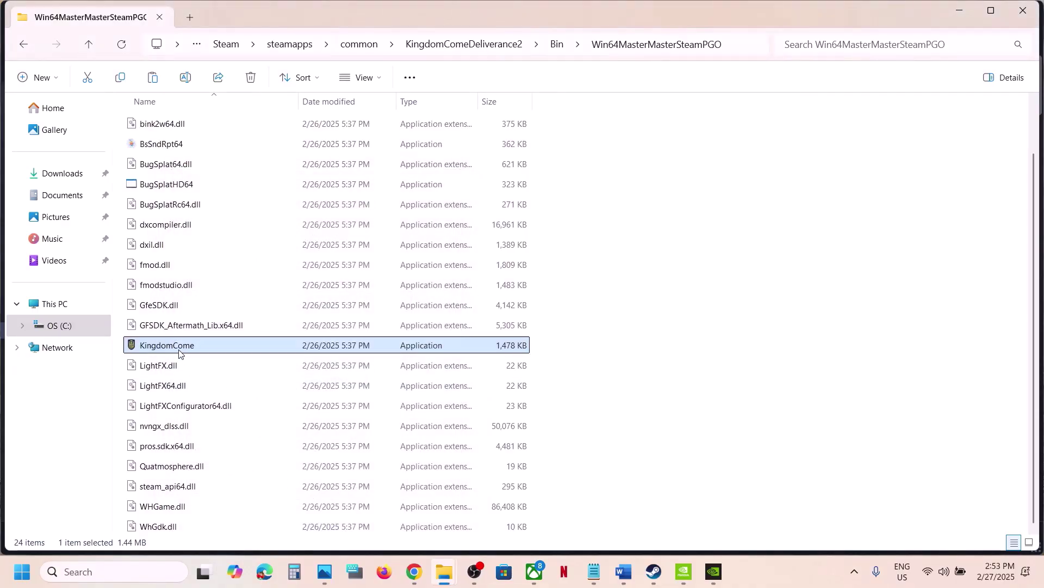
# Set the KingdomCome application to Windows 7 compatibility mode with fullscreen optimizations disabled, and apply the properties
pyautogui.rightClick(180, 354)
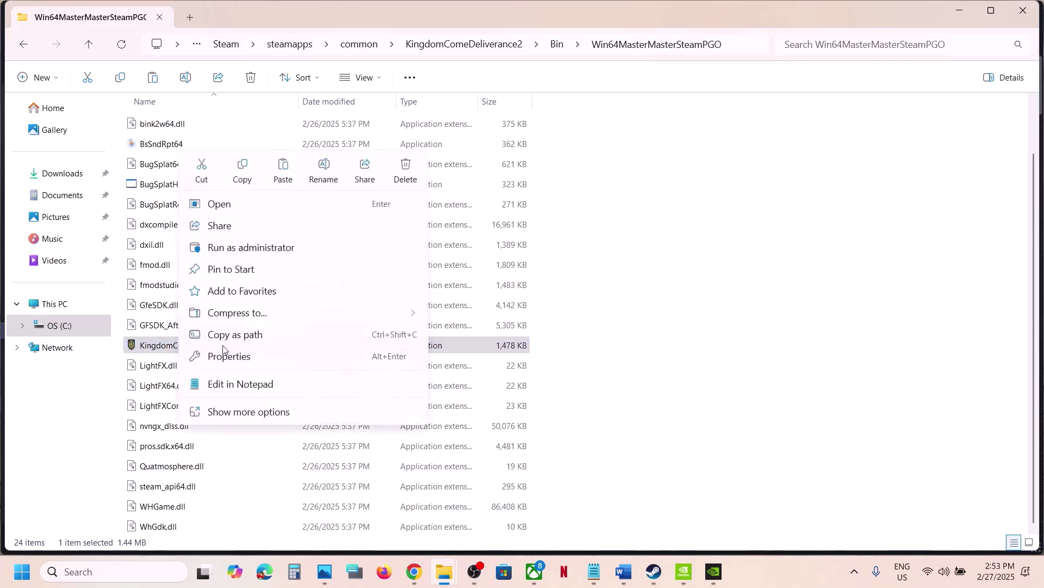
pyautogui.click(243, 356)
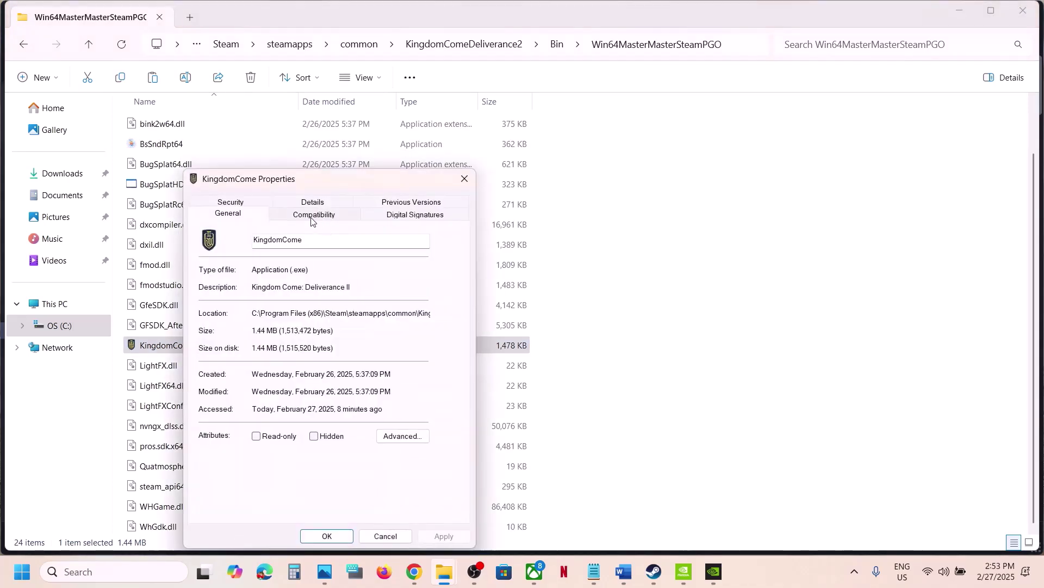
pyautogui.click(312, 215)
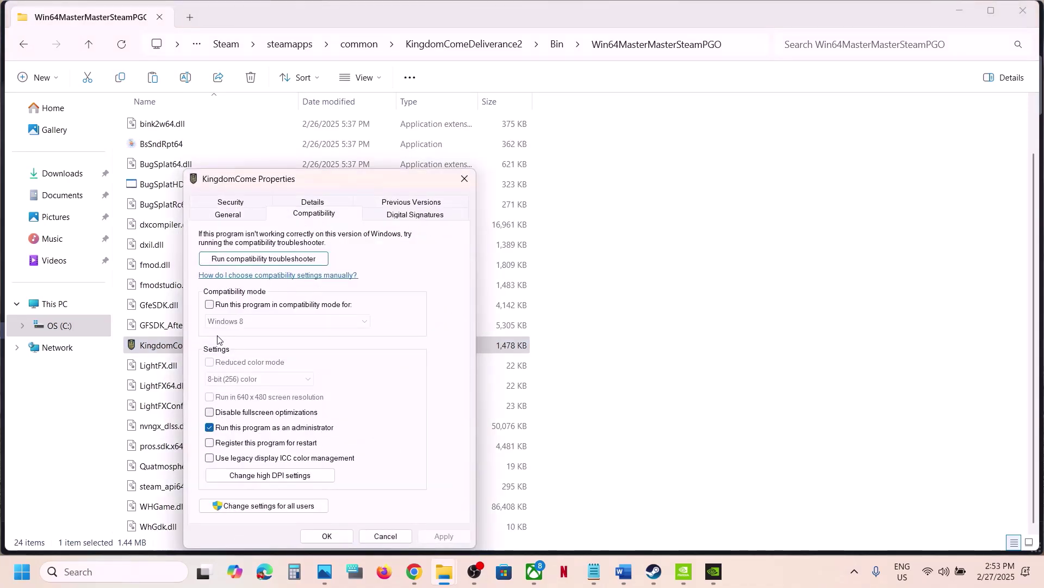
pyautogui.click(210, 306)
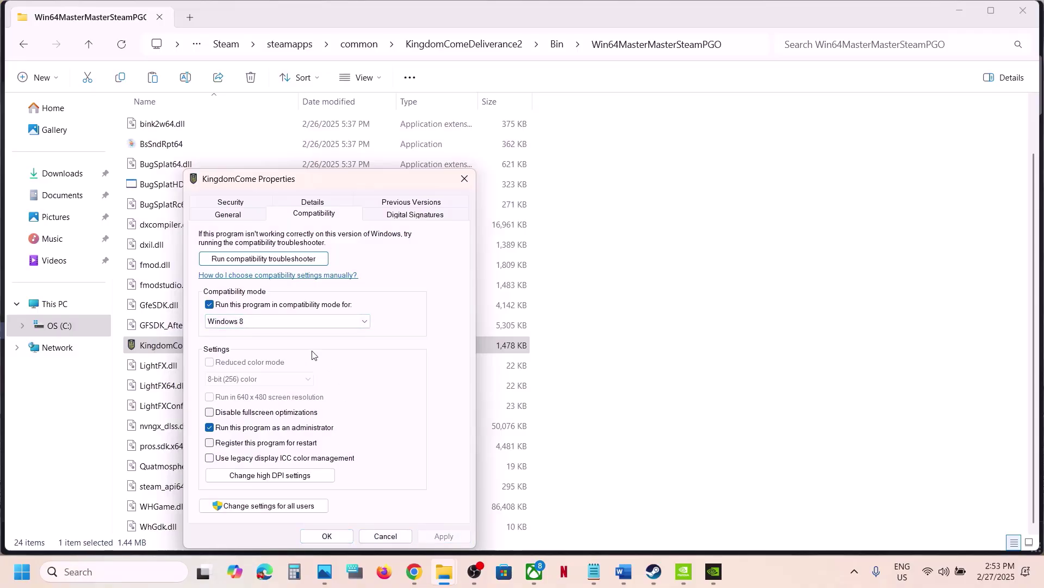
pyautogui.click(297, 322)
pyautogui.click(272, 359)
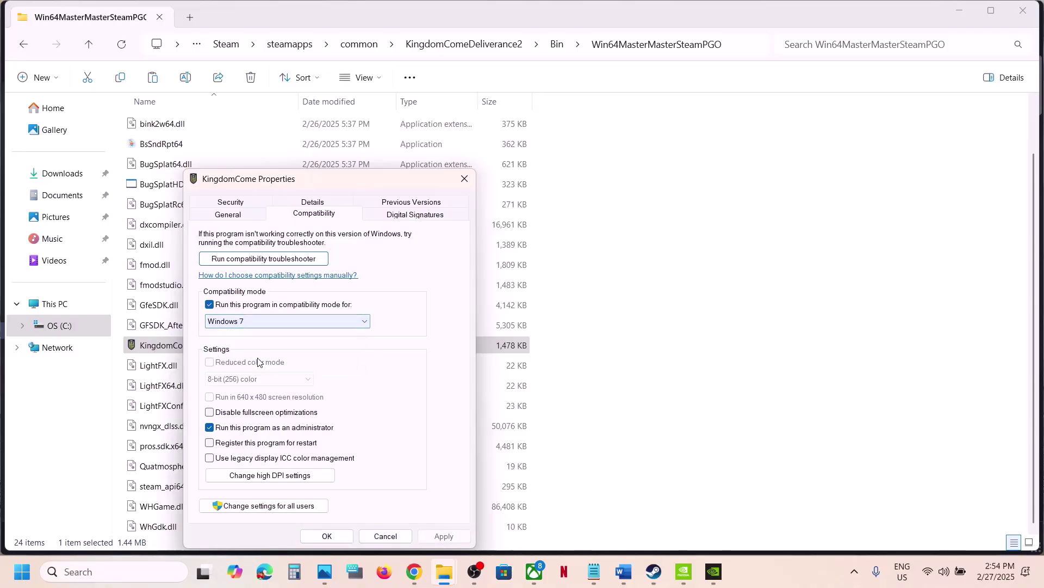
pyautogui.click(425, 538)
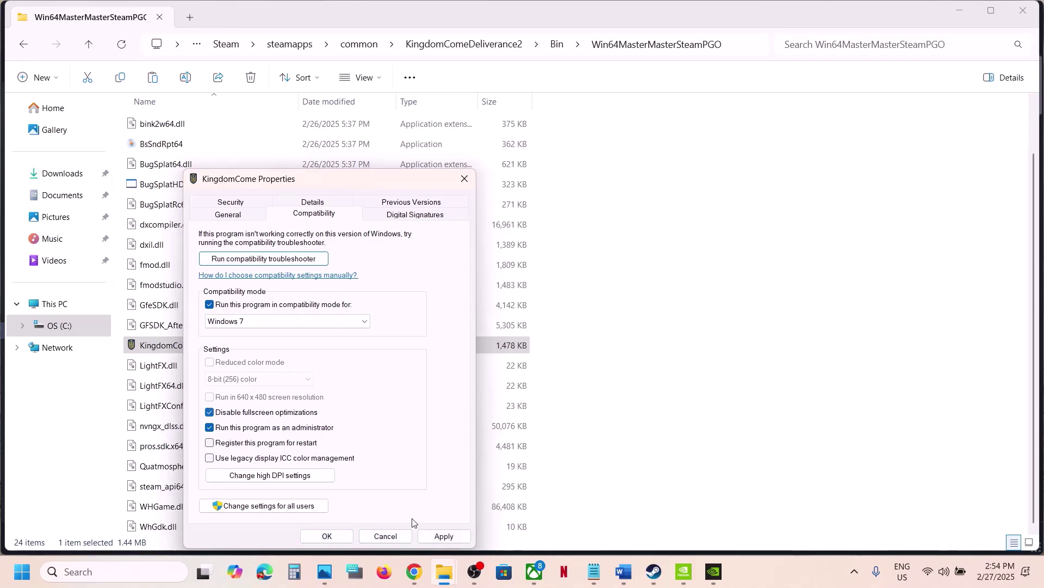
pyautogui.click(344, 538)
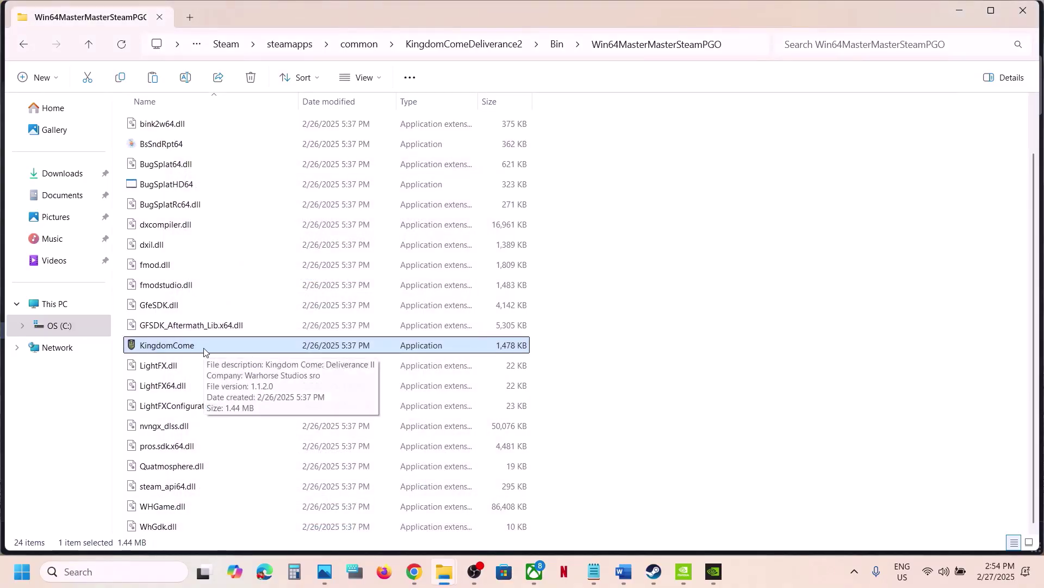
# Clear the compatibility mode, fullscreen optimization and administrator options of the KingdomCome application and close its properties
pyautogui.rightClick(204, 351)
pyautogui.click(255, 355)
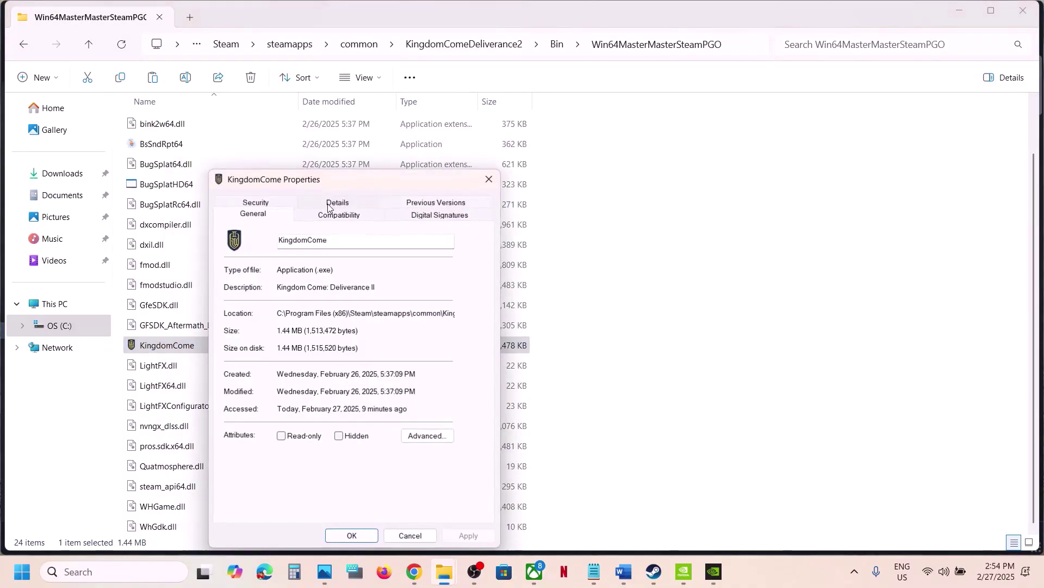
pyautogui.click(323, 220)
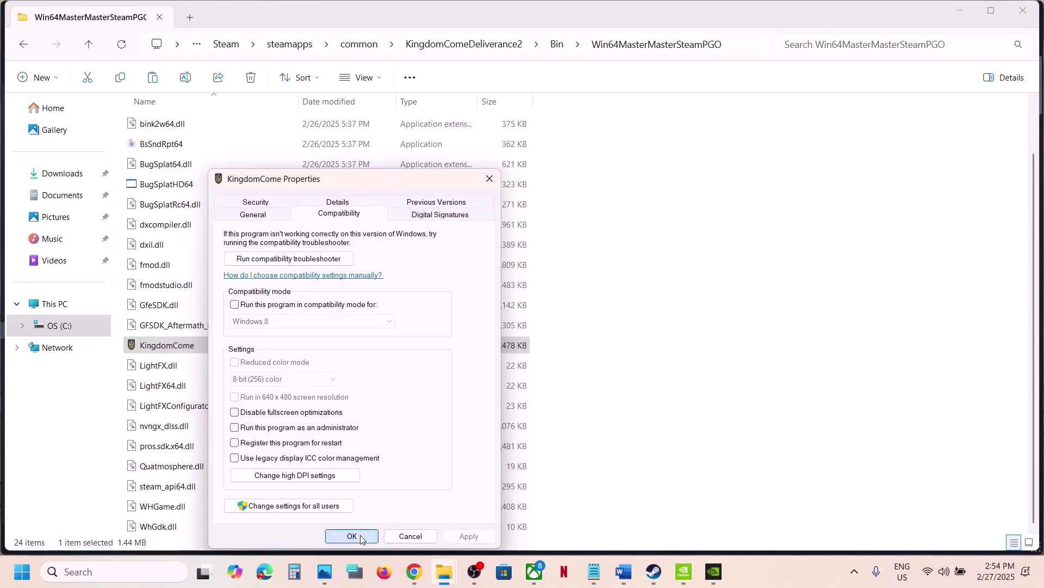
pyautogui.click(352, 536)
# Switch to the Word document and highlight the Step 11 instruction to allow the game exe file in the antivirus program
pyautogui.click(651, 576)
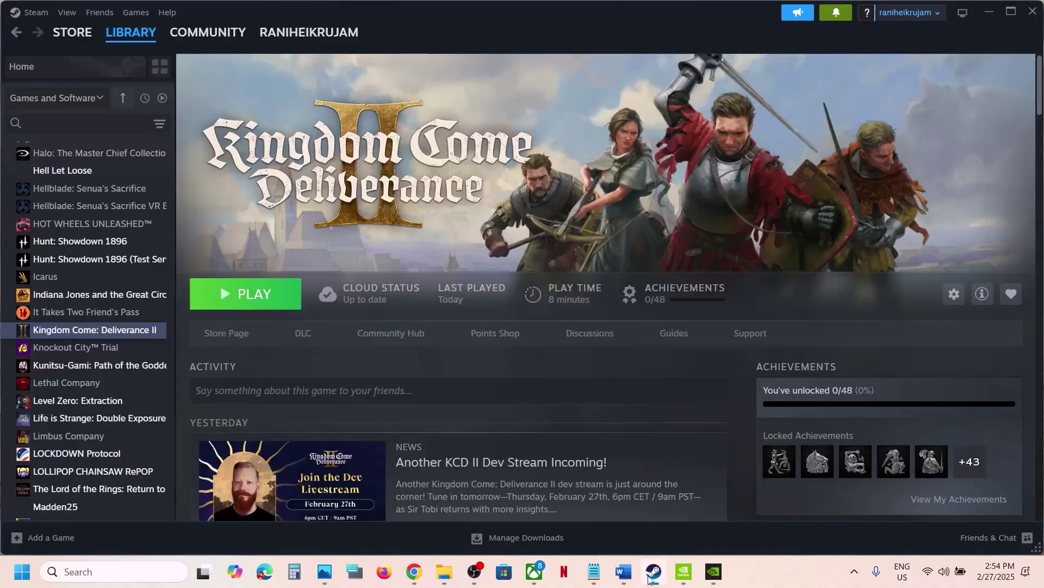
pyautogui.click(620, 580)
pyautogui.scroll(-5, 492, 361)
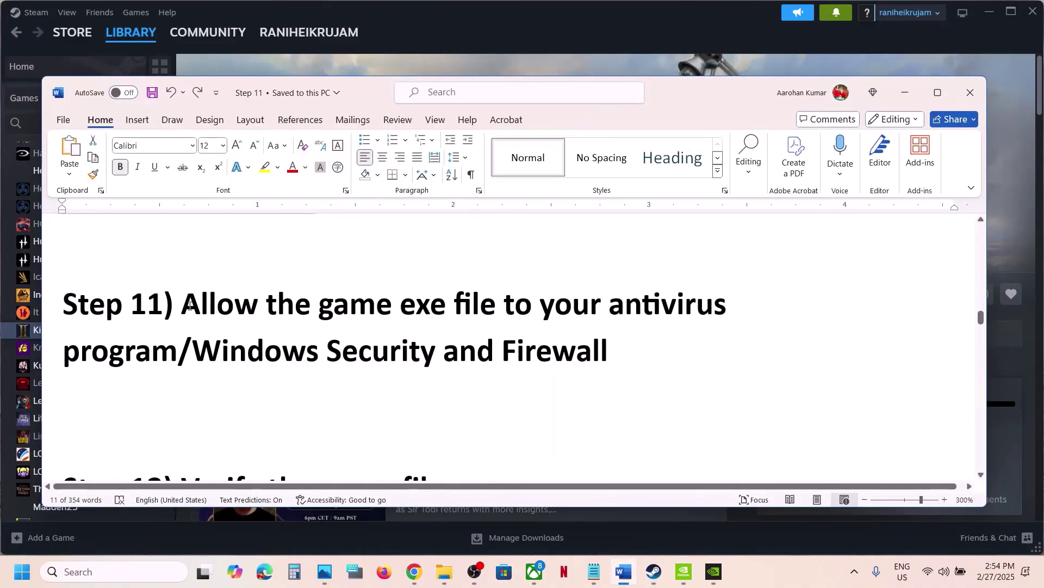
pyautogui.moveTo(186, 306); pyautogui.dragTo(196, 403)
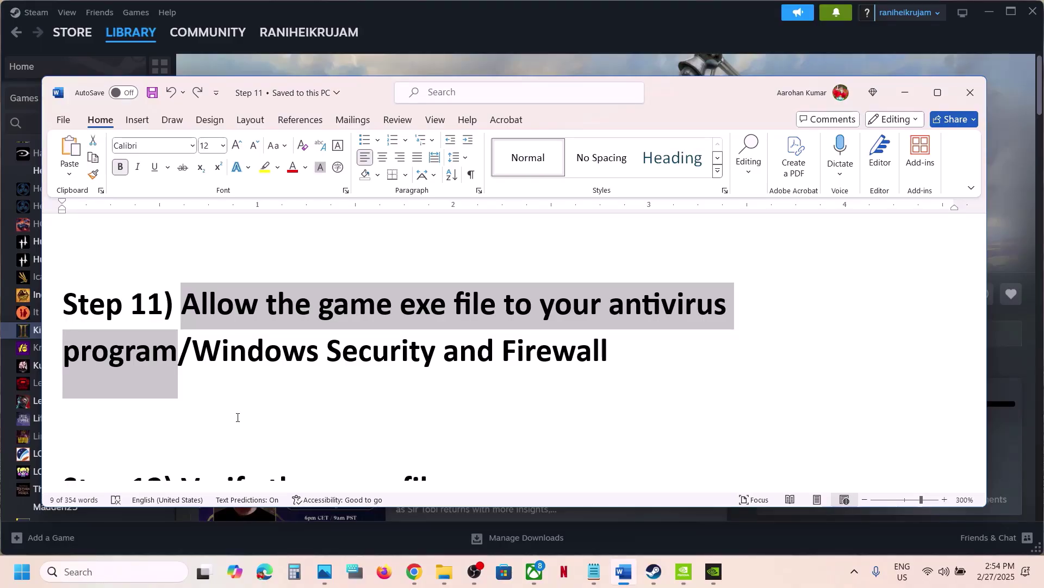
# Switch to Windows Settings and open the list of apps allowed through Controlled folder access in Windows Security's ransomware protection
pyautogui.press('super+i')
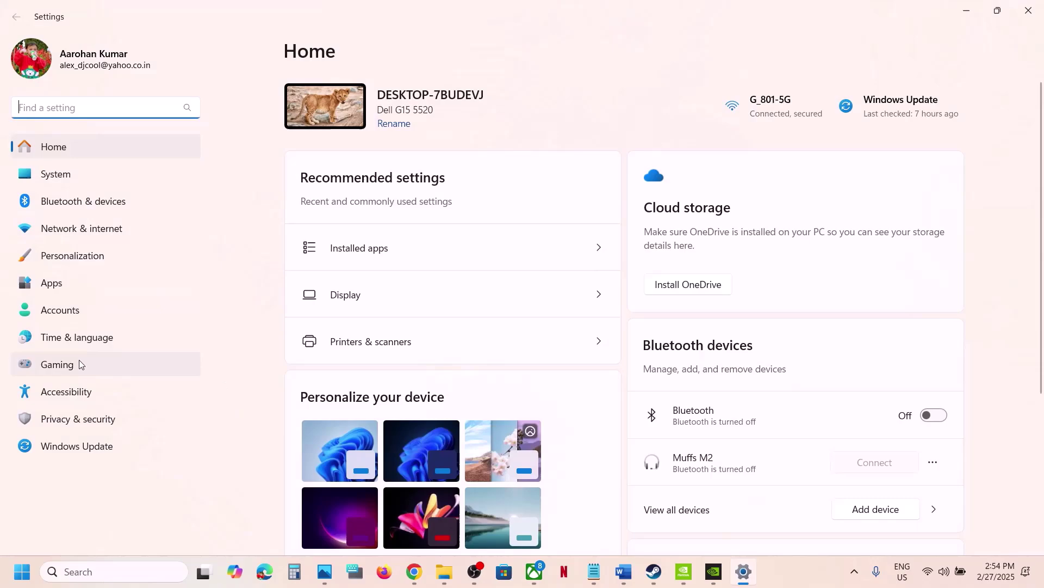
pyautogui.click(69, 418)
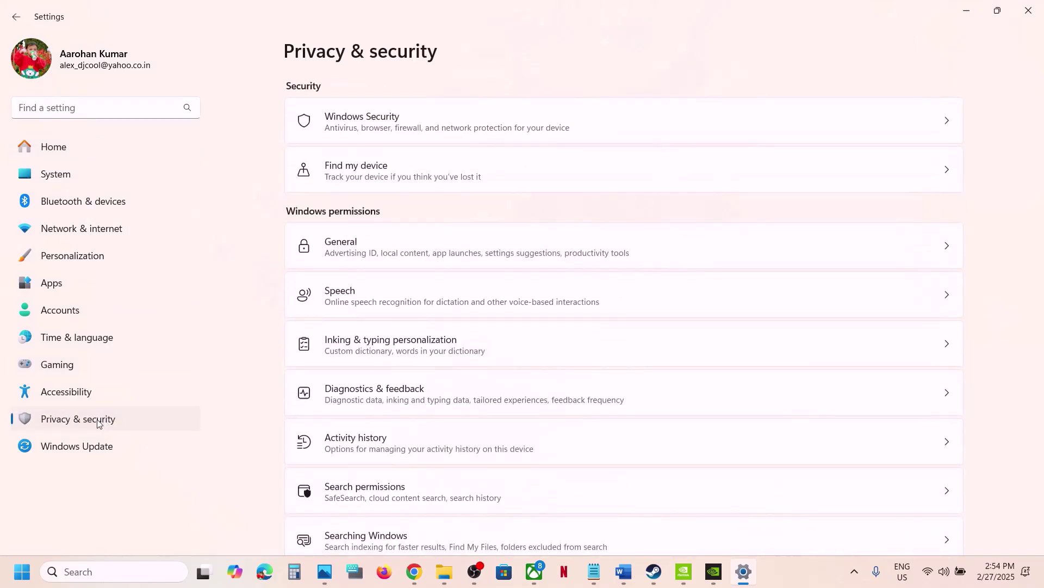
pyautogui.click(370, 128)
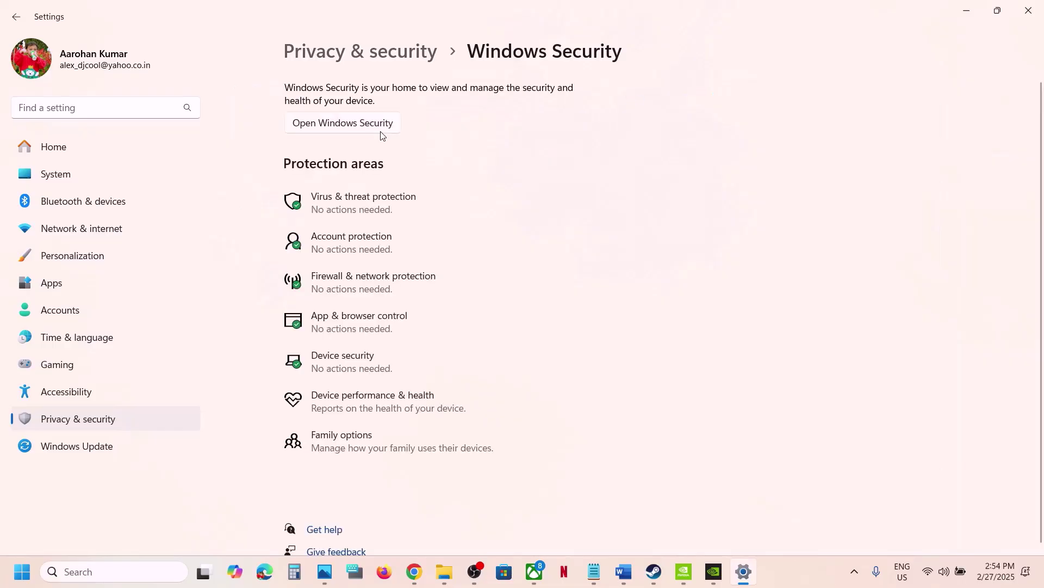
pyautogui.click(390, 202)
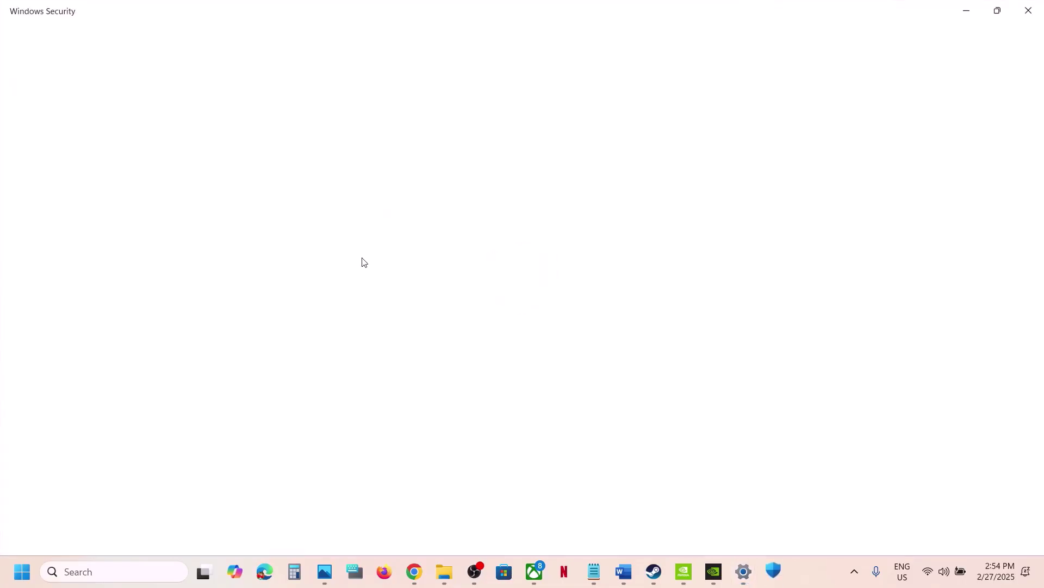
pyautogui.scroll(-3, 361, 261)
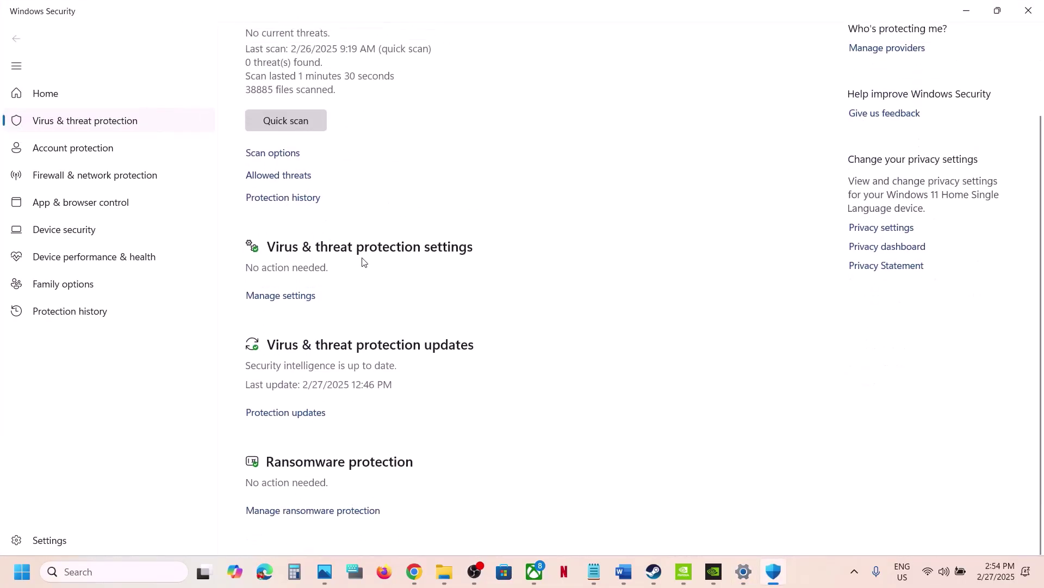
pyautogui.click(314, 513)
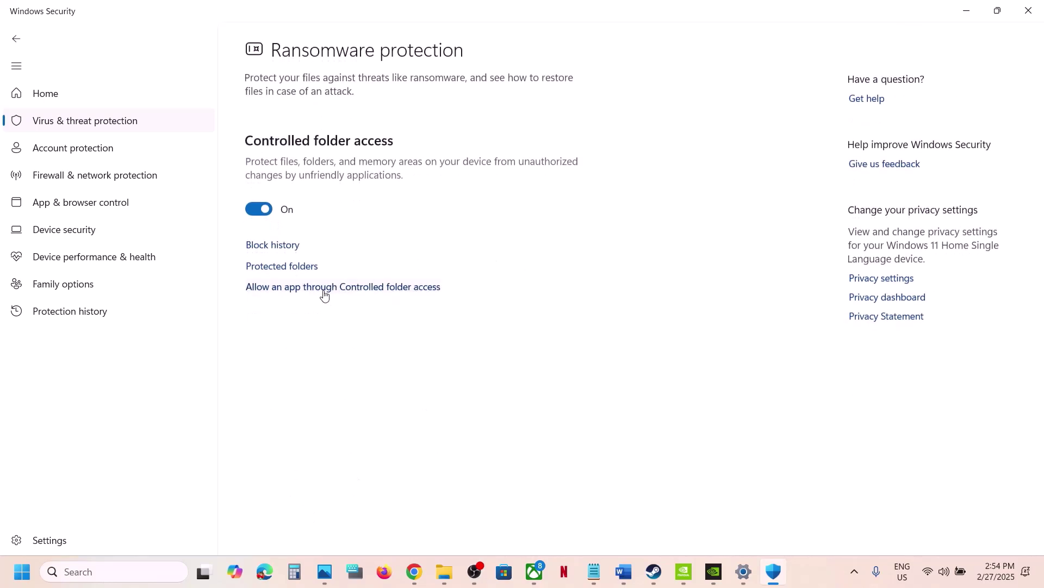
pyautogui.click(325, 288)
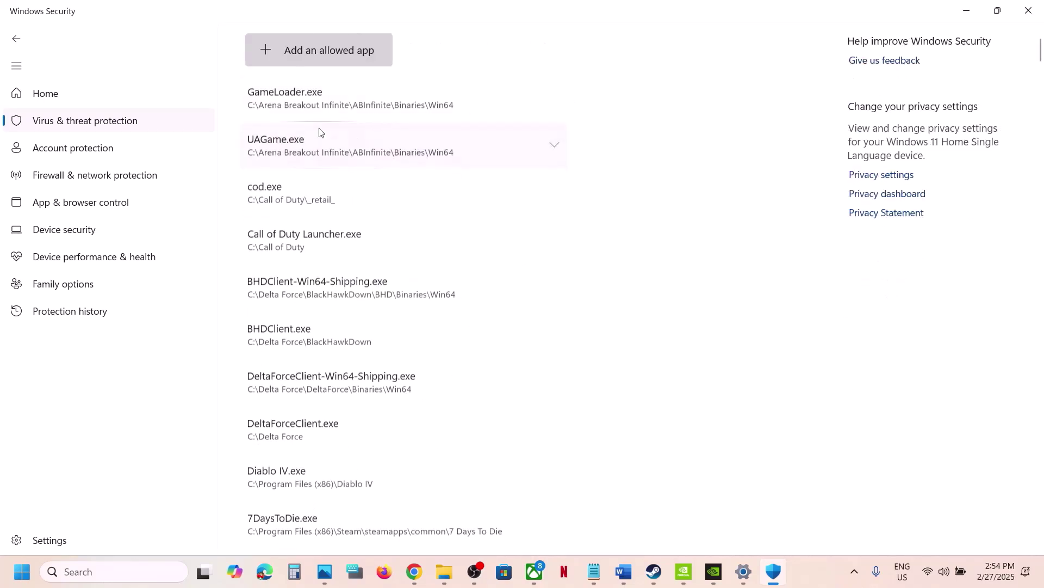
# Start adding an allowed app by browsing all apps, and open Program Files (x86) on the OS (C:) drive
pyautogui.click(334, 56)
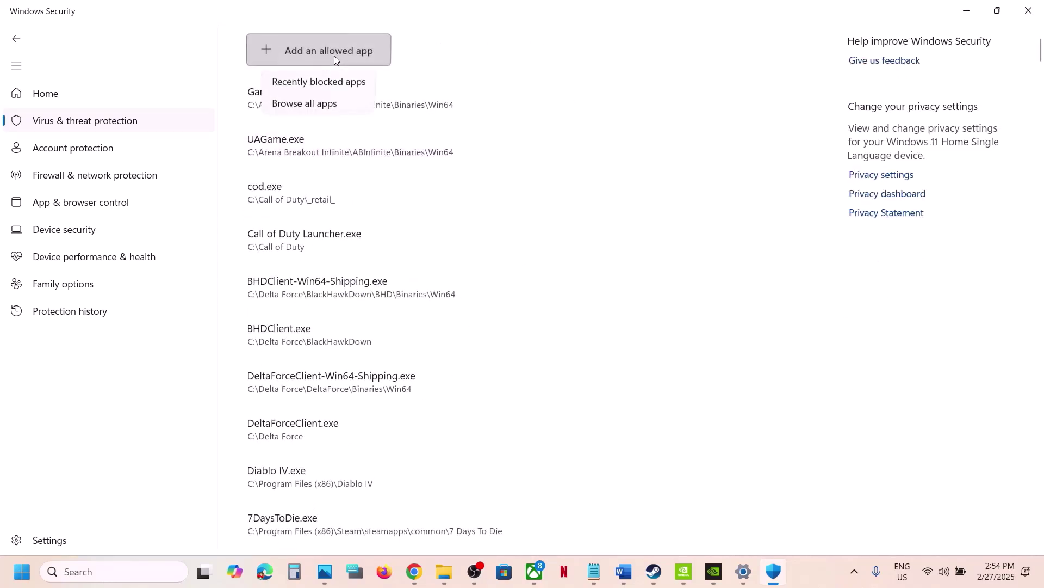
pyautogui.click(325, 108)
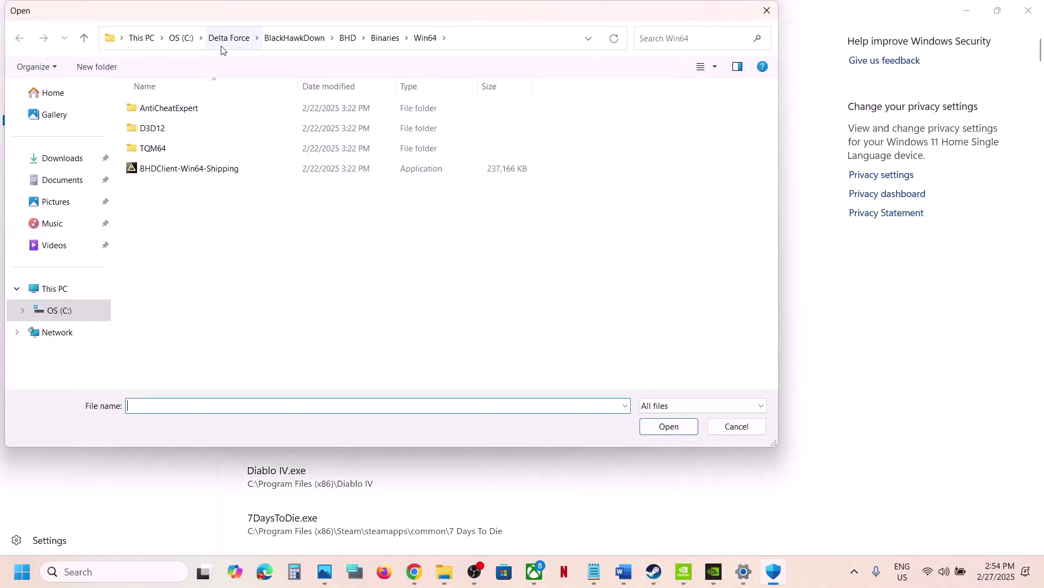
pyautogui.click(184, 38)
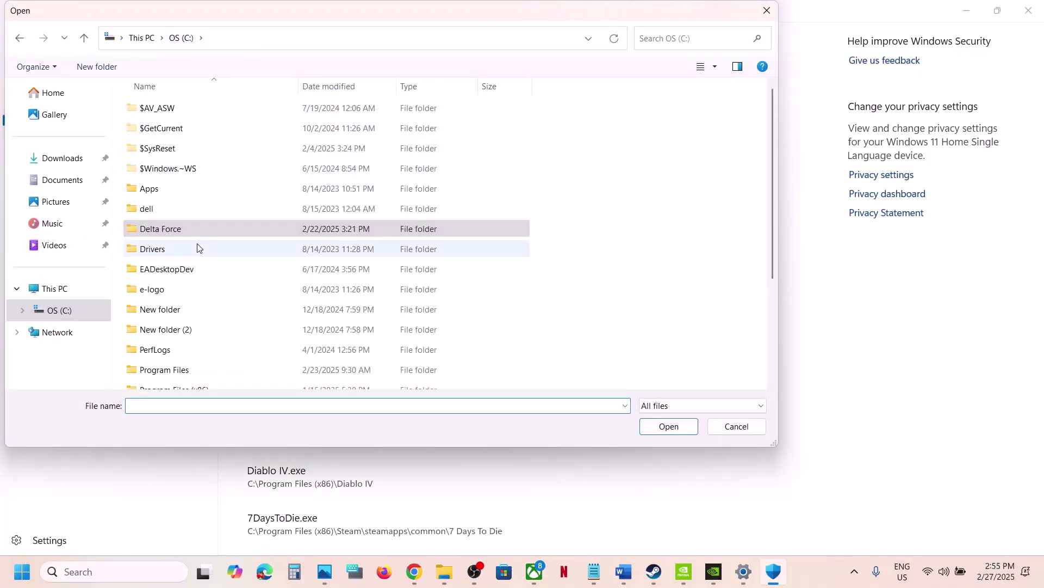
pyautogui.scroll(-3, 197, 243)
pyautogui.click(62, 287)
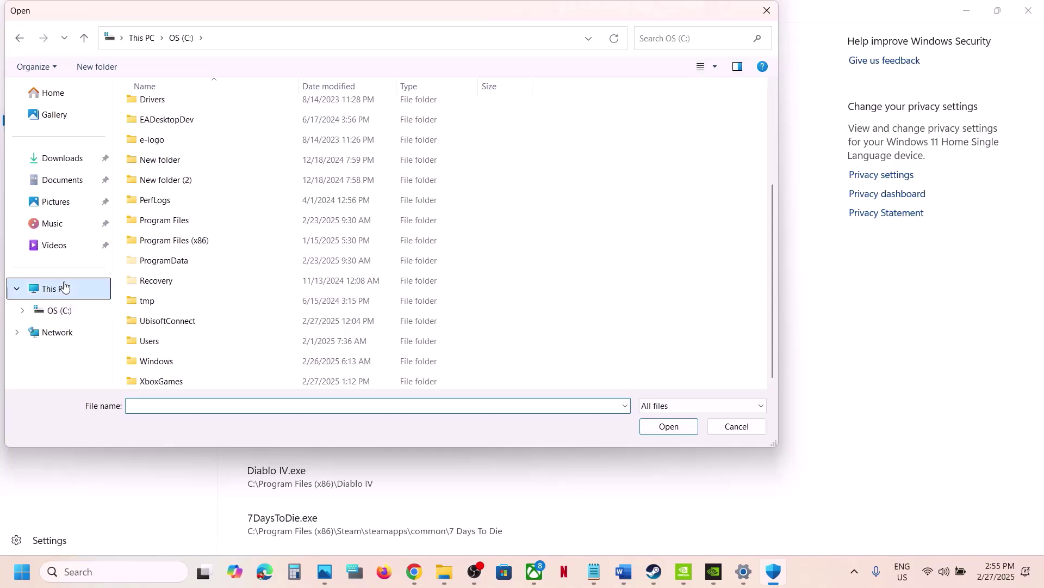
pyautogui.doubleClick(219, 134)
pyautogui.scroll(-3, 196, 288)
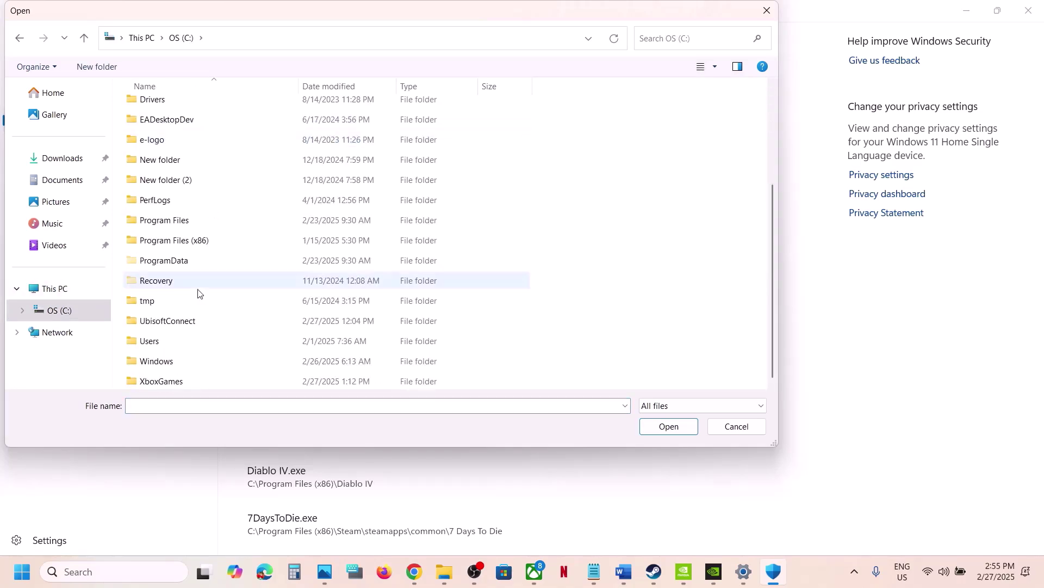
pyautogui.click(193, 240)
pyautogui.doubleClick(193, 241)
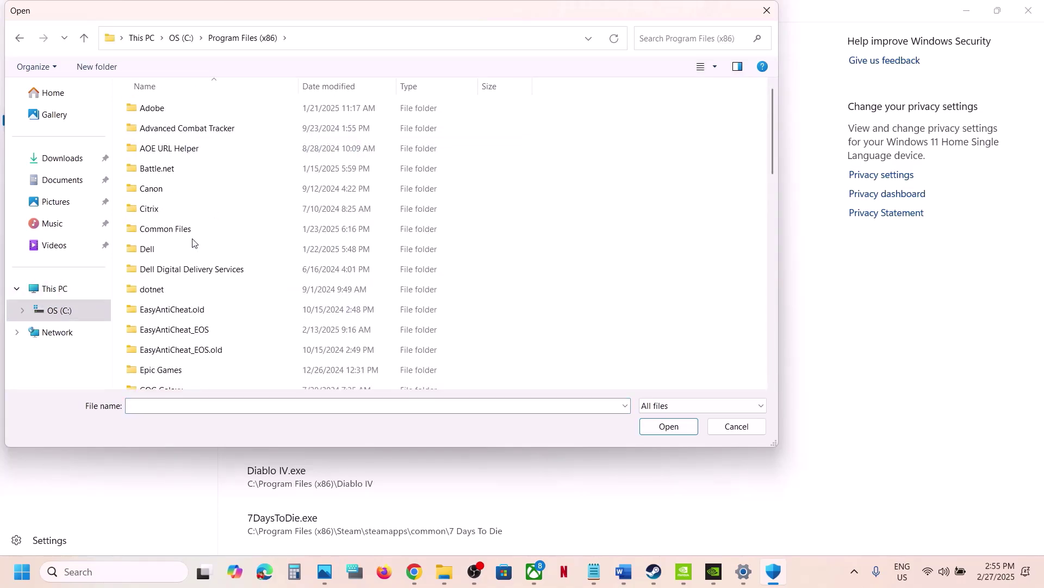
# Allow the KingdomCome application from Steam\steamapps\common\KingdomComeDeliverance2\Bin\Win64MasterMasterSteamPGO through Controlled folder access
pyautogui.scroll(-4, 193, 242)
pyautogui.scroll(-5, 195, 238)
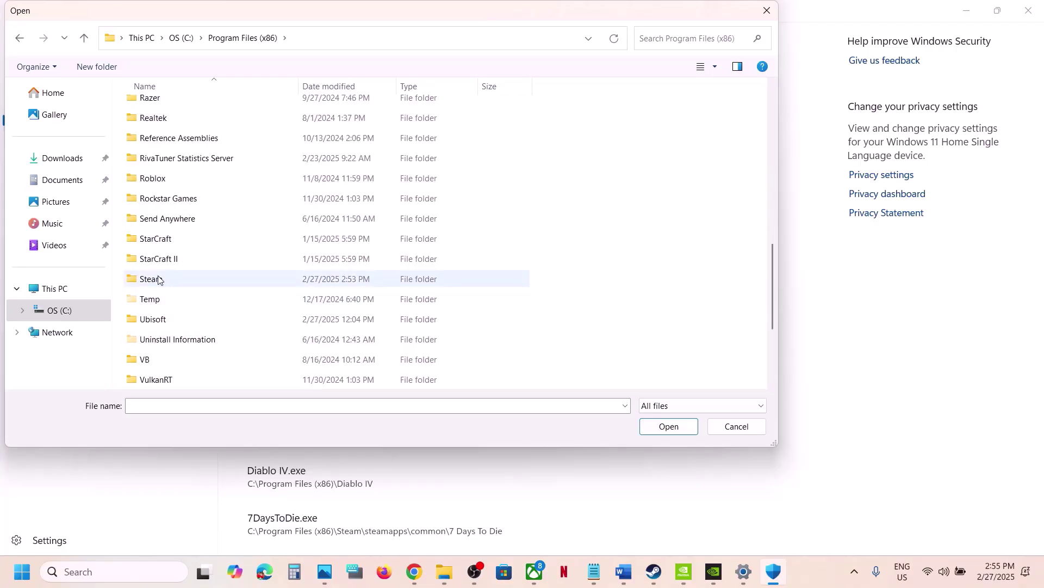
pyautogui.doubleClick(158, 279)
pyautogui.scroll(-2, 182, 227)
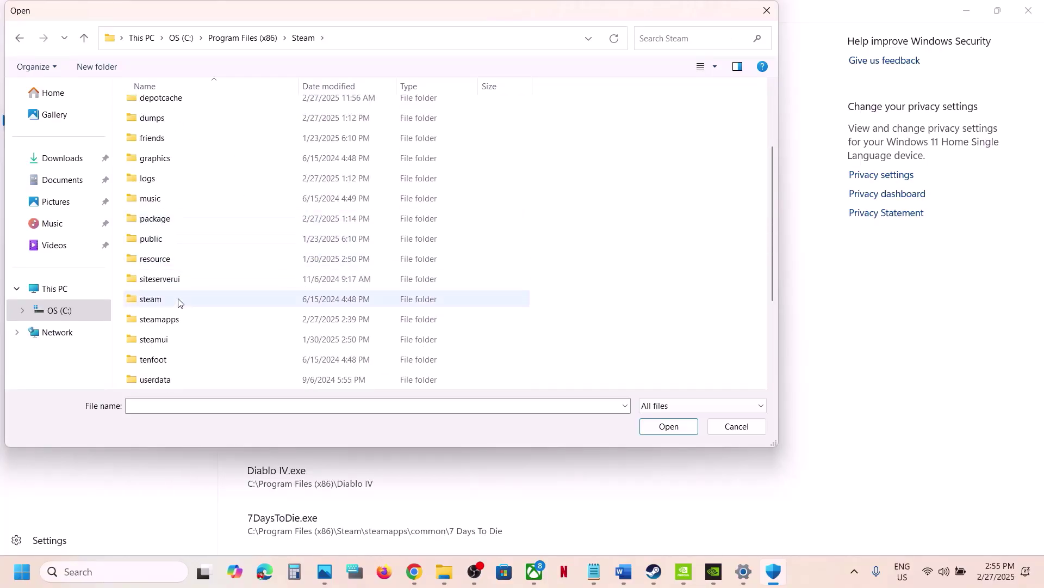
pyautogui.doubleClick(175, 318)
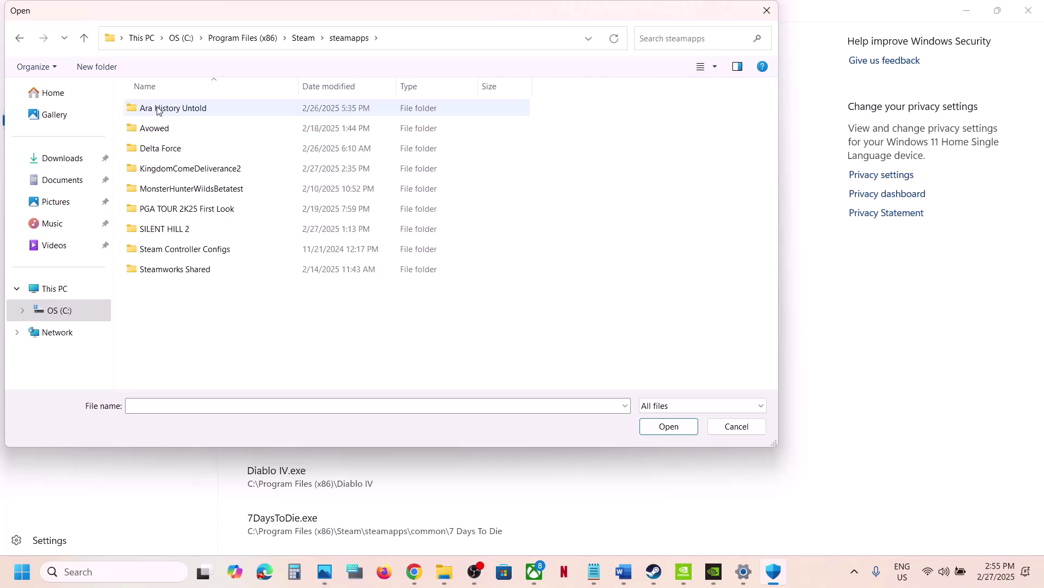
pyautogui.doubleClick(195, 170)
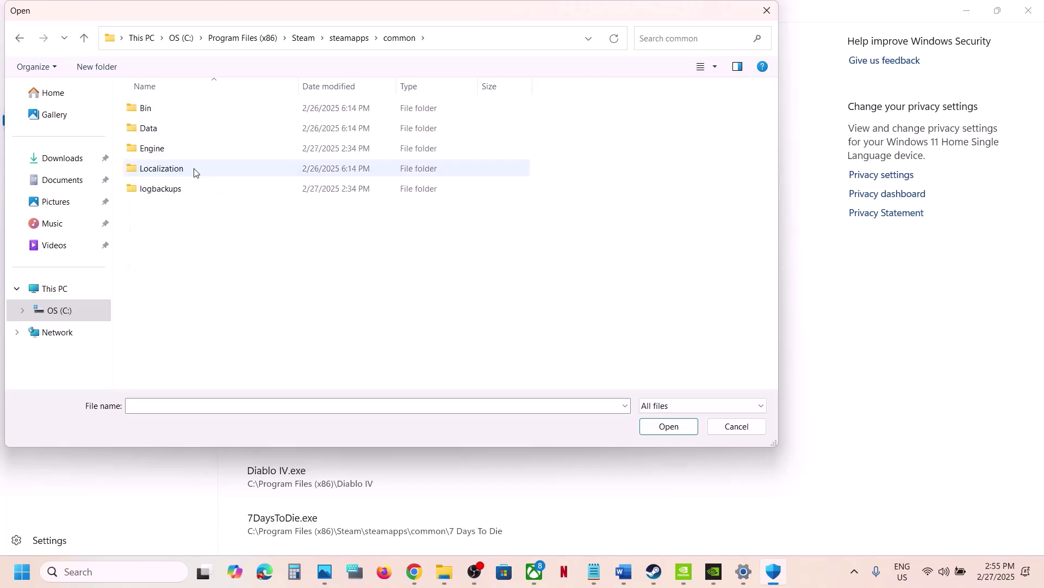
pyautogui.doubleClick(148, 109)
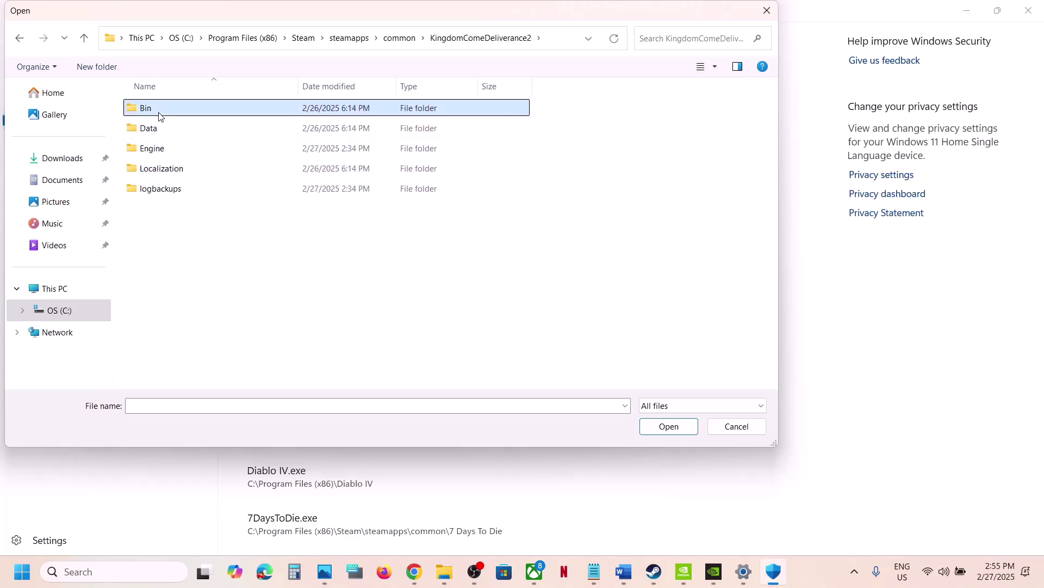
pyautogui.doubleClick(159, 112)
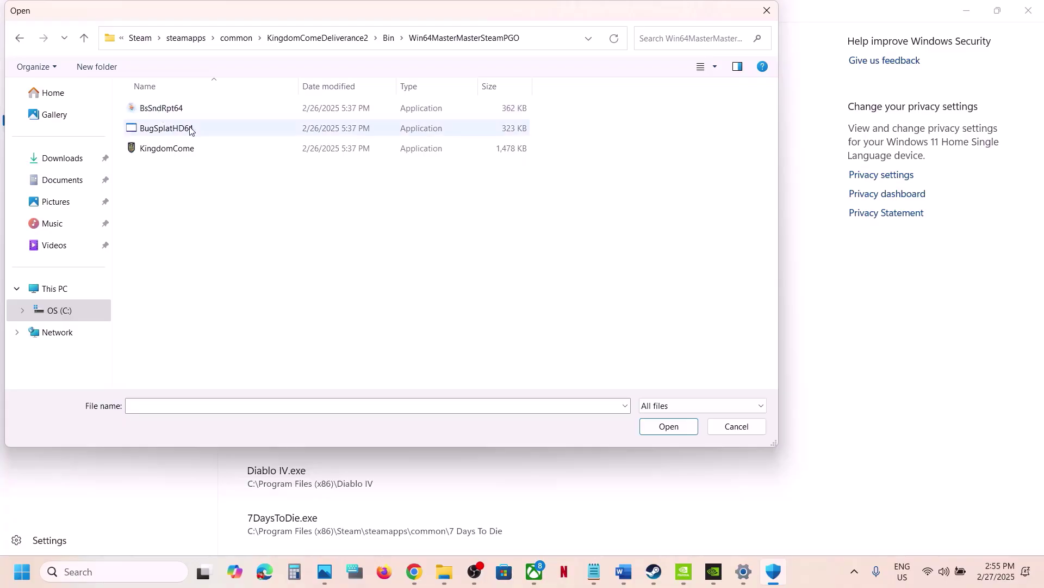
pyautogui.click(171, 150)
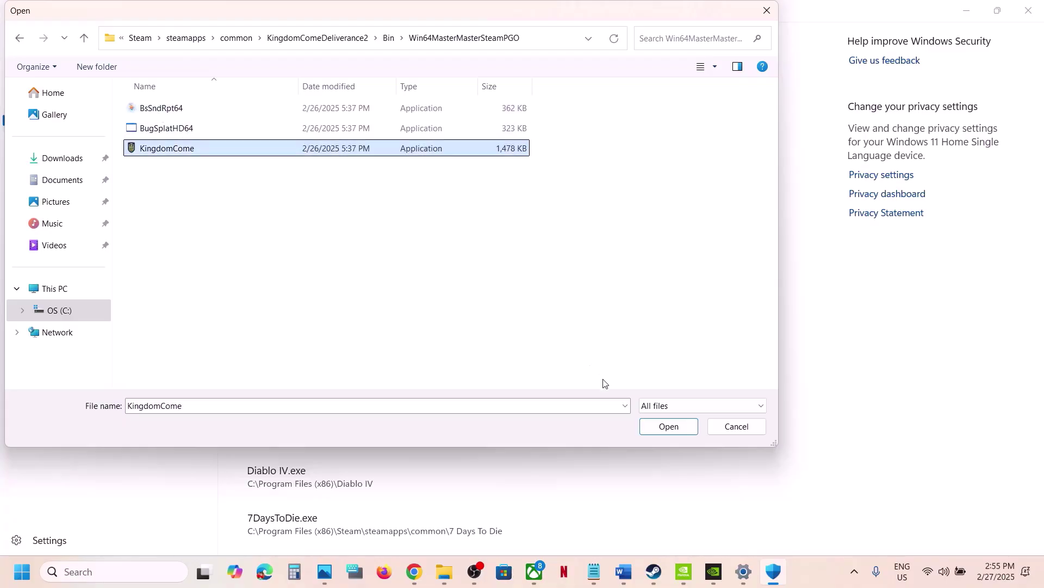
pyautogui.click(662, 433)
# Add the BsSndRpt64 application from the same game folder to the allowed apps
pyautogui.click(321, 59)
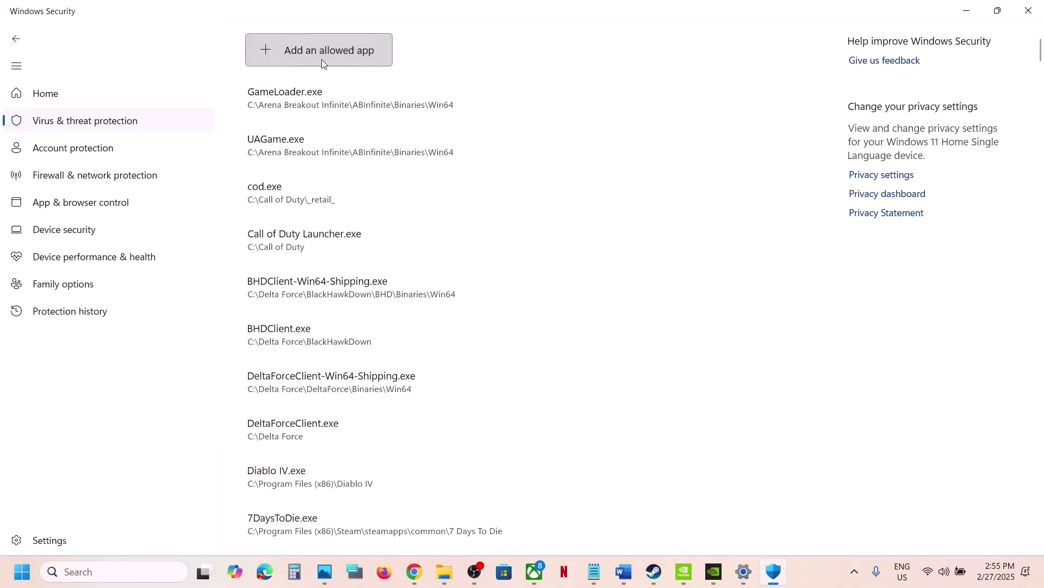
pyautogui.click(311, 103)
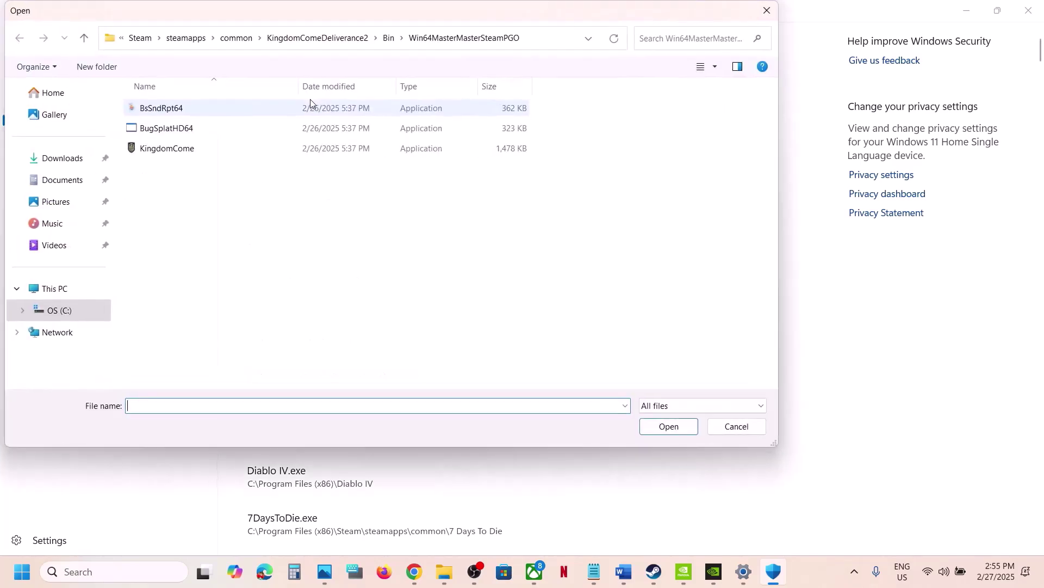
pyautogui.click(197, 111)
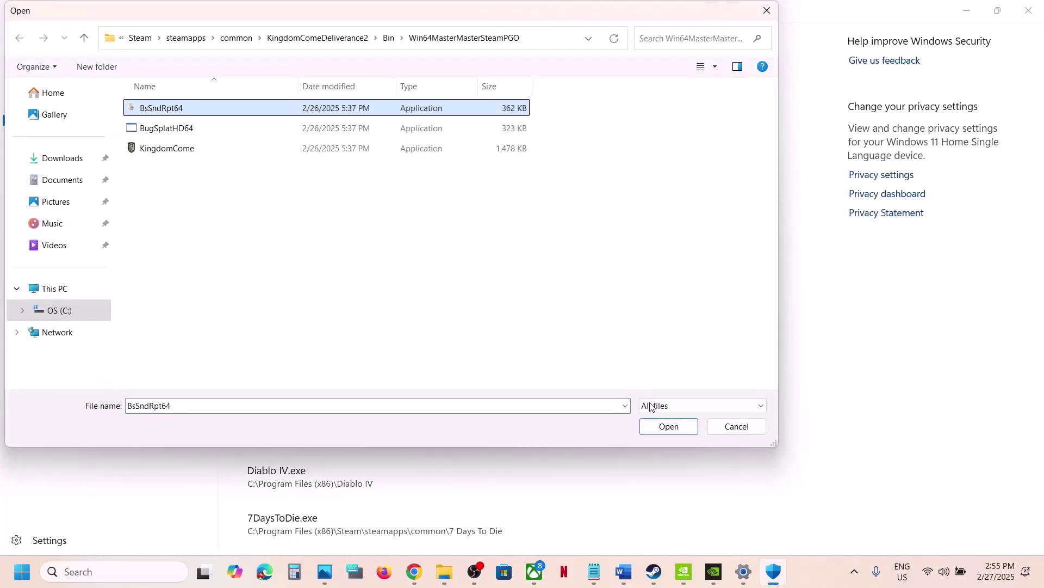
pyautogui.click(660, 426)
# Check the game's Bin and Win64Shared folders for further executables to allow, and close the file browser
pyautogui.click(283, 51)
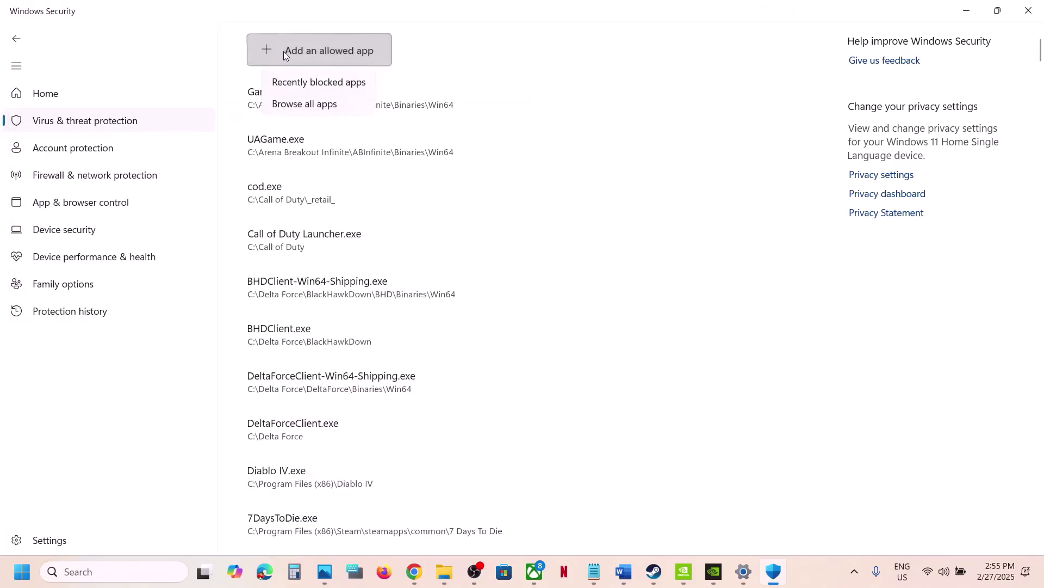
pyautogui.click(302, 103)
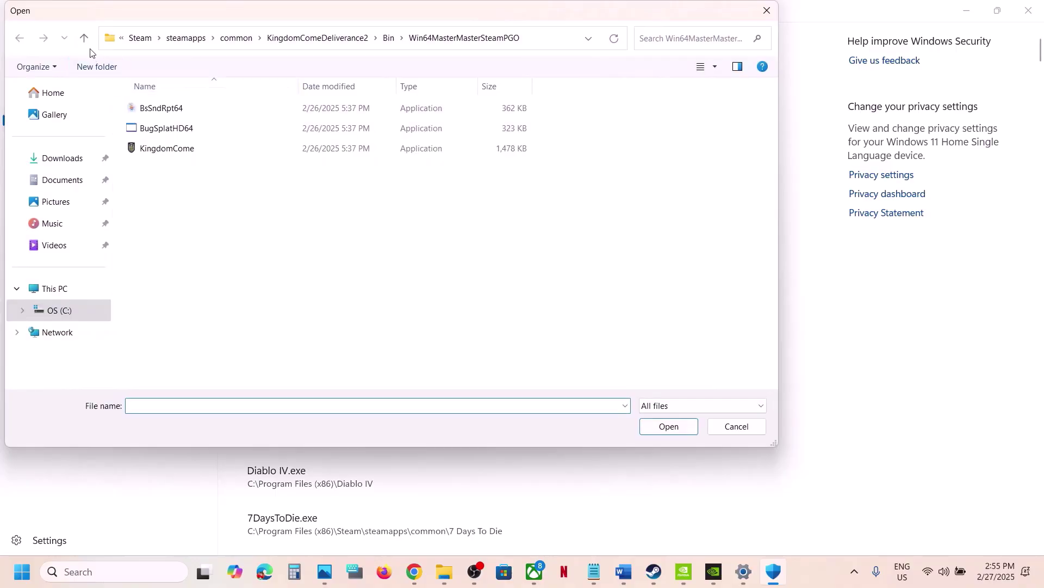
pyautogui.click(85, 39)
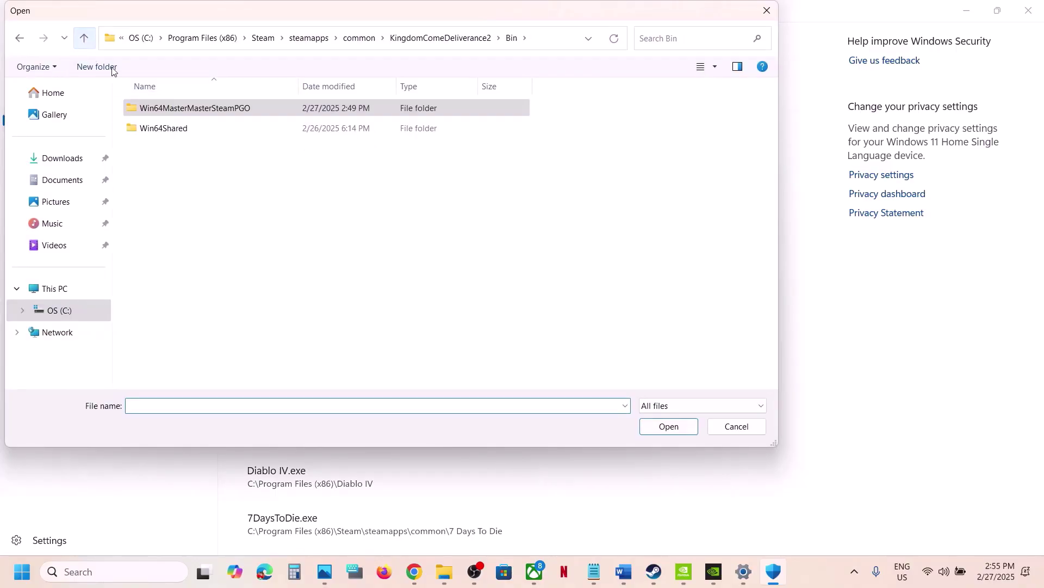
pyautogui.doubleClick(152, 129)
pyautogui.click(82, 39)
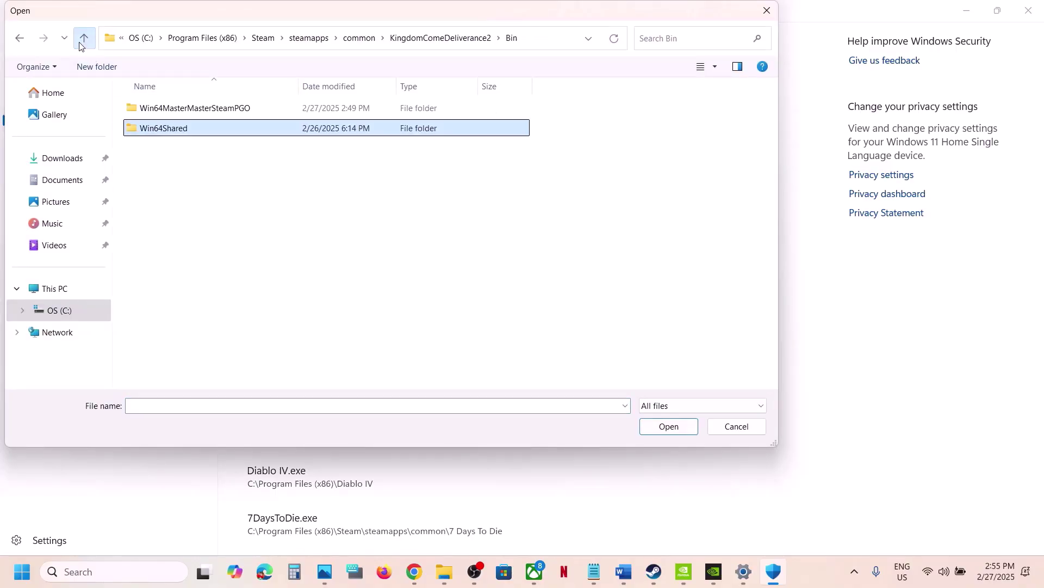
pyautogui.click(767, 10)
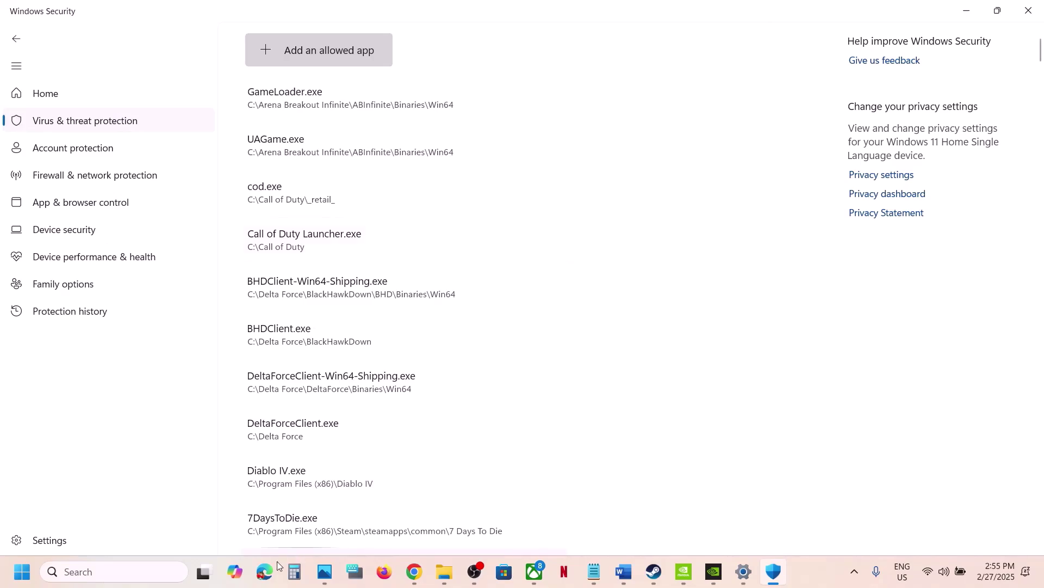
# Switch to Control Panel, open the Windows Defender Firewall allowed apps list and unlock its settings for changes
pyautogui.click(132, 571)
pyautogui.write('contro')
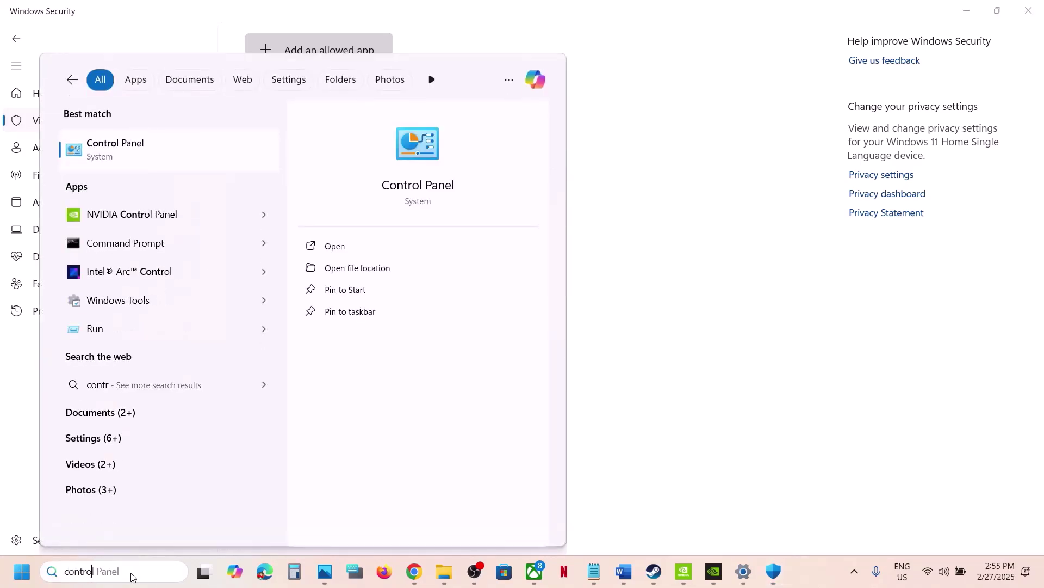
pyautogui.press('Return')
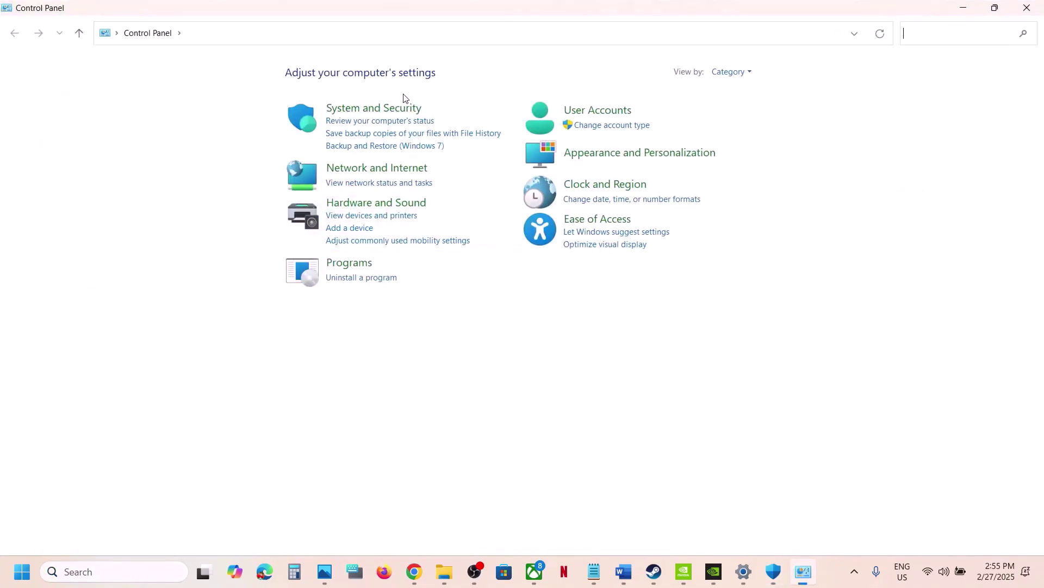
pyautogui.click(394, 114)
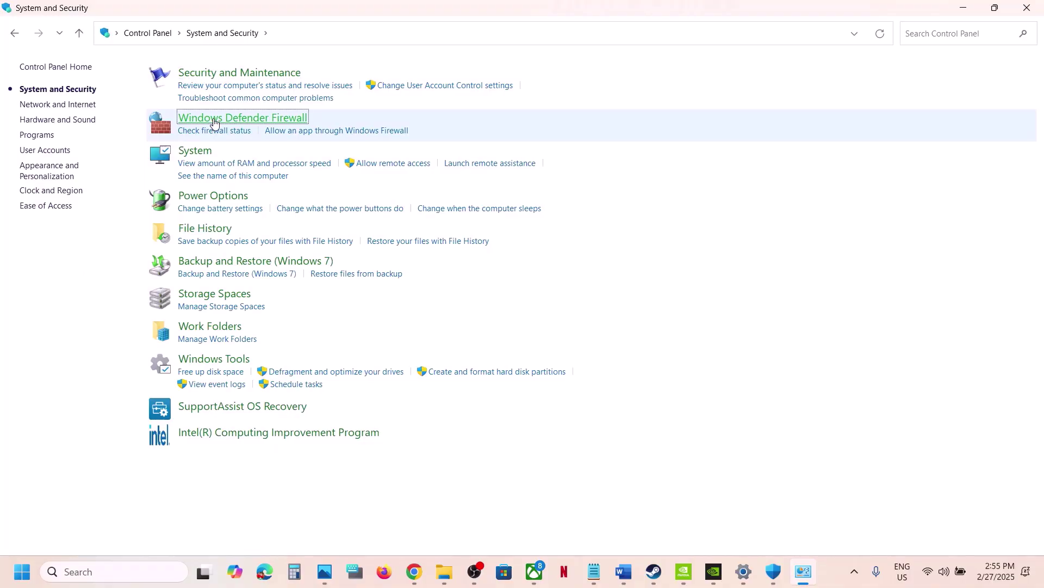
pyautogui.click(224, 118)
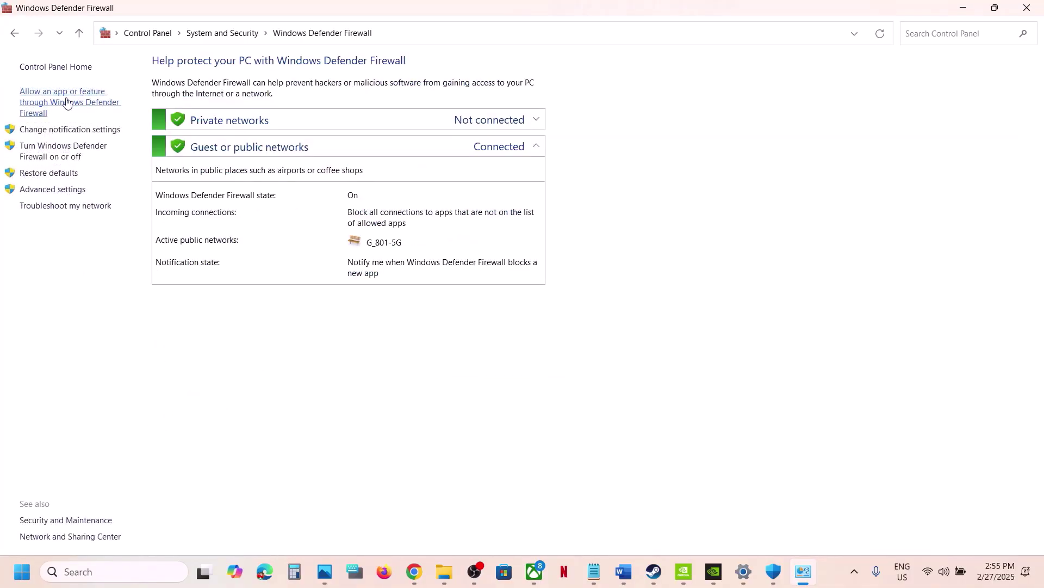
pyautogui.click(67, 103)
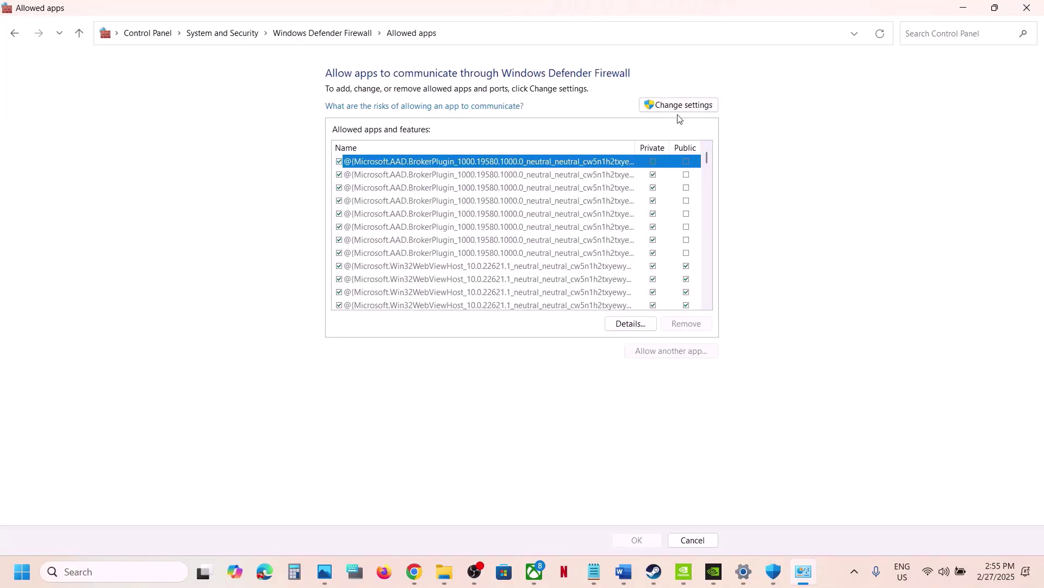
pyautogui.click(690, 105)
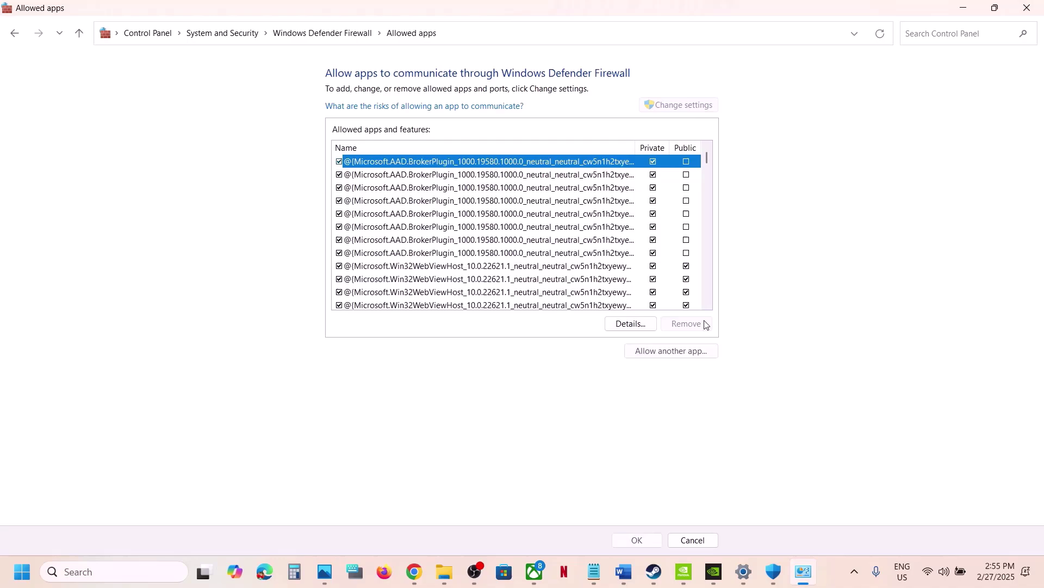
# Start allowing another app through the firewall and browse to Program Files (x86) on the OS (C:) drive
pyautogui.click(685, 351)
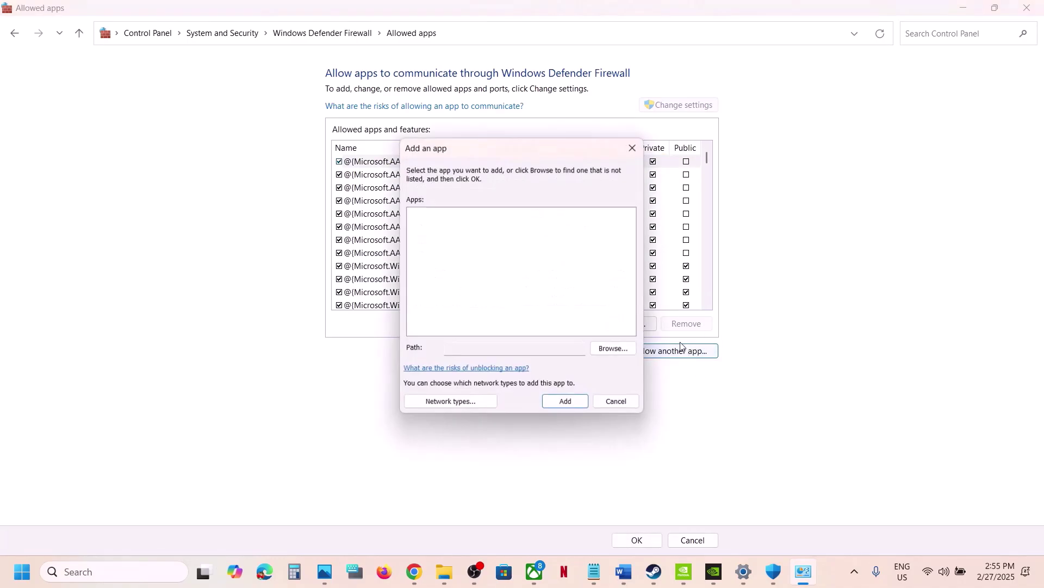
pyautogui.click(601, 347)
pyautogui.click(563, 165)
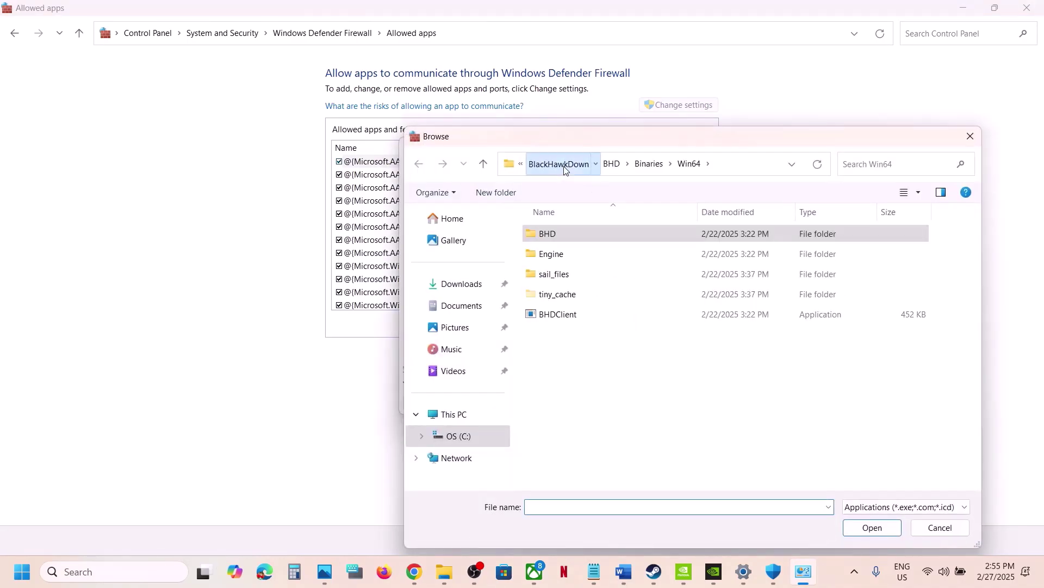
pyautogui.click(469, 419)
pyautogui.doubleClick(585, 256)
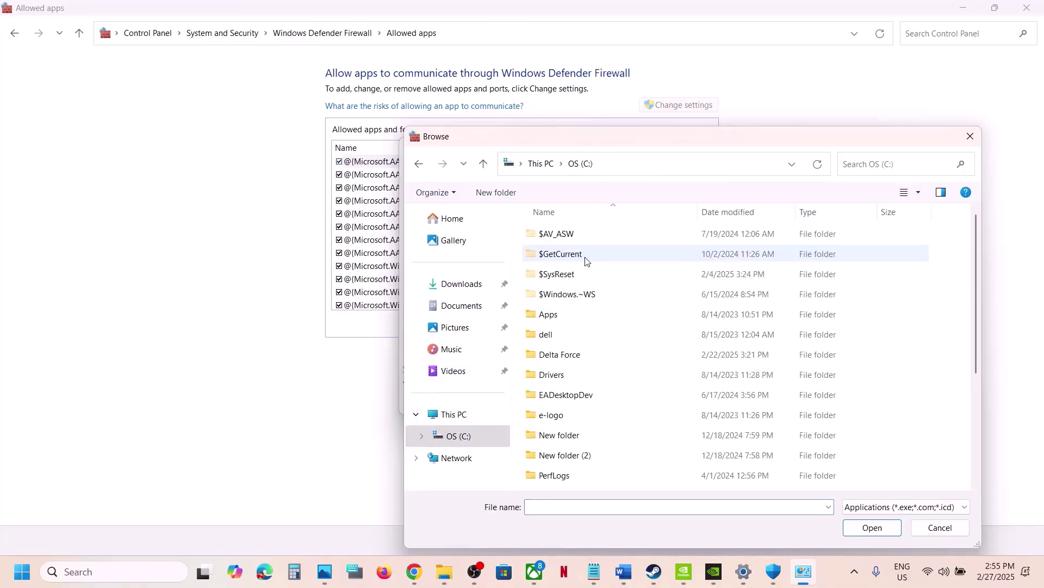
pyautogui.scroll(-10, 604, 381)
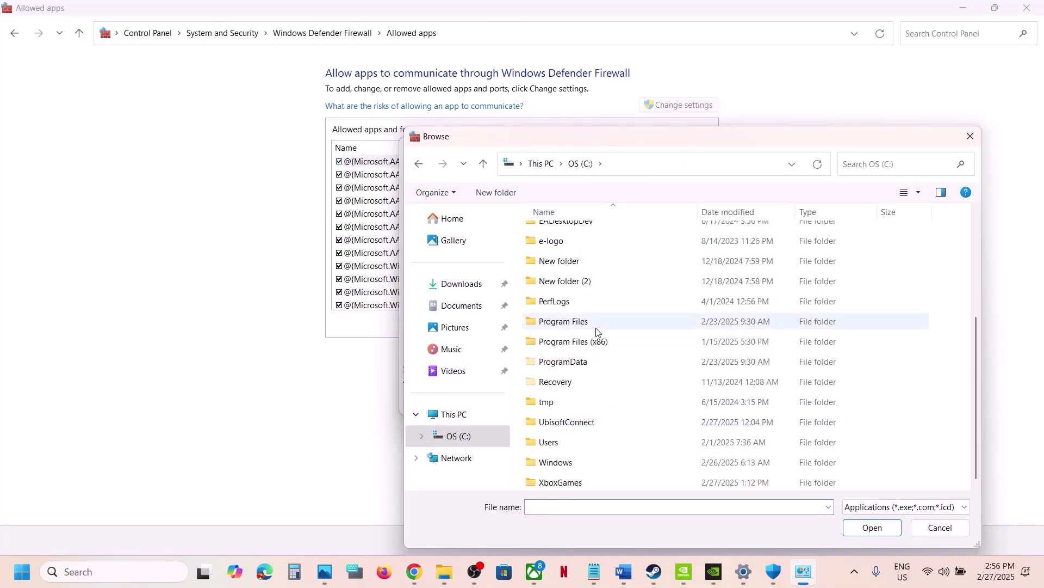
pyautogui.click(592, 344)
pyautogui.doubleClick(592, 344)
# Add the KingdomCome application from Steam\steamapps\common\KingdomComeDeliverance2\Bin\Win64MasterMasterSteamPGO to the firewall's allowed apps
pyautogui.scroll(-4, 582, 425)
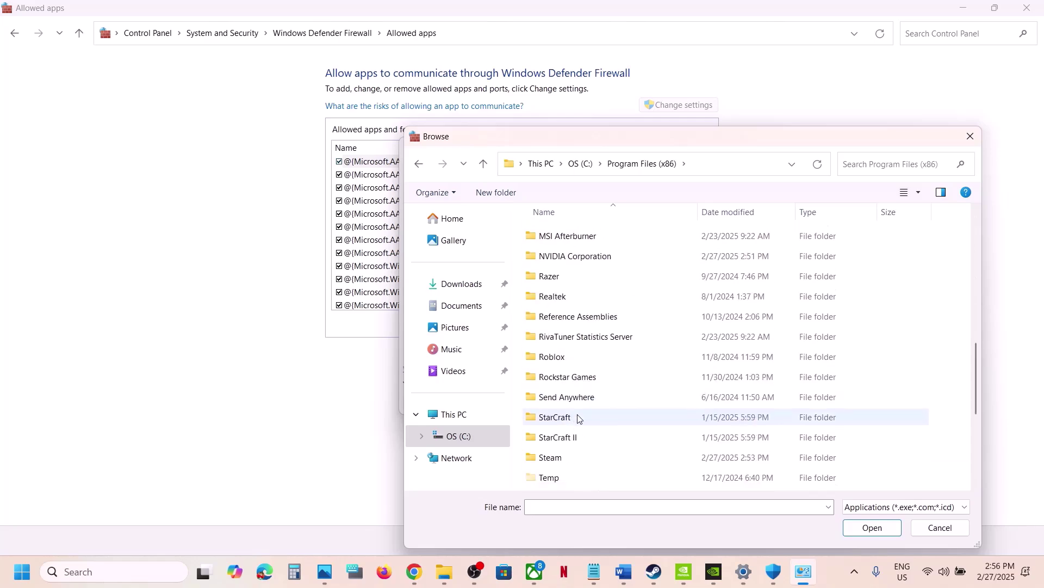
pyautogui.doubleClick(559, 456)
pyautogui.scroll(-3, 585, 305)
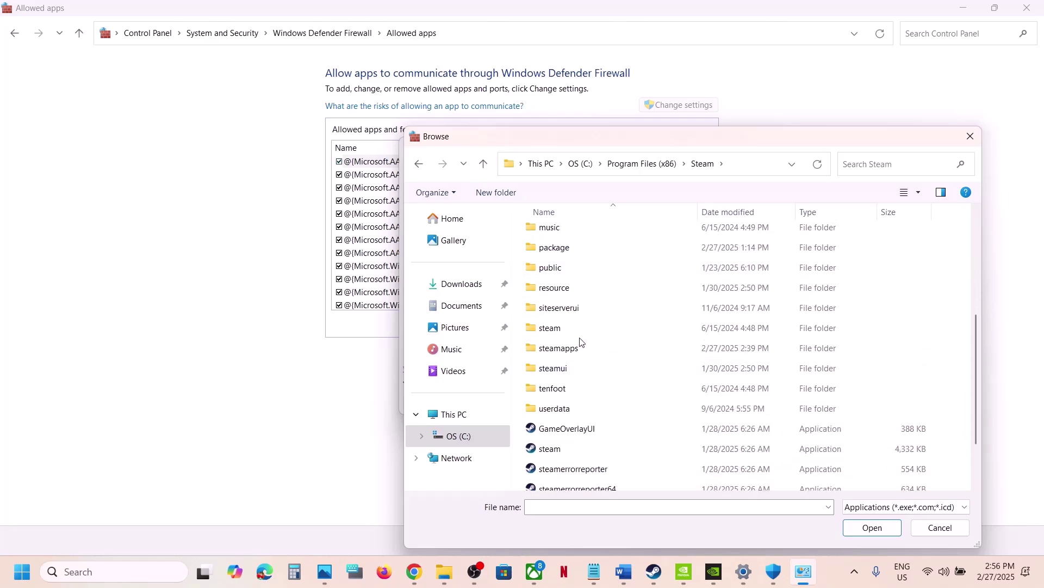
pyautogui.doubleClick(577, 349)
pyautogui.doubleClick(581, 235)
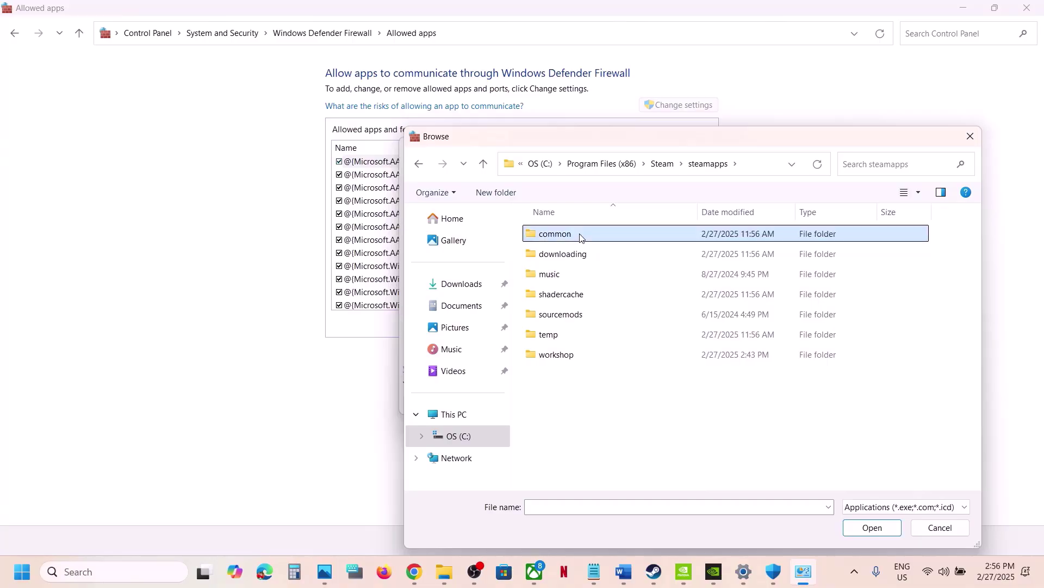
pyautogui.doubleClick(592, 297)
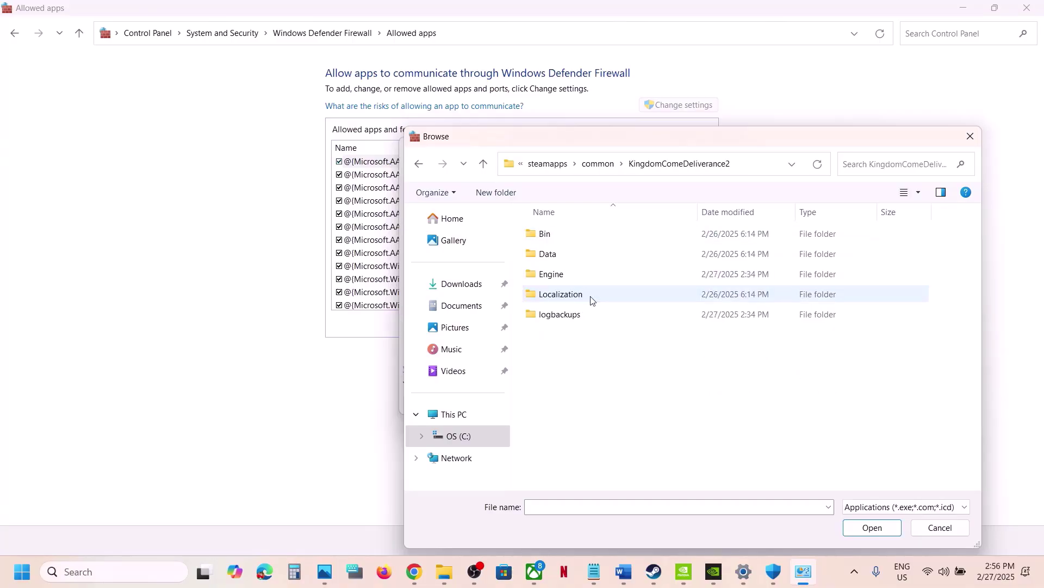
pyautogui.doubleClick(554, 235)
pyautogui.doubleClick(557, 235)
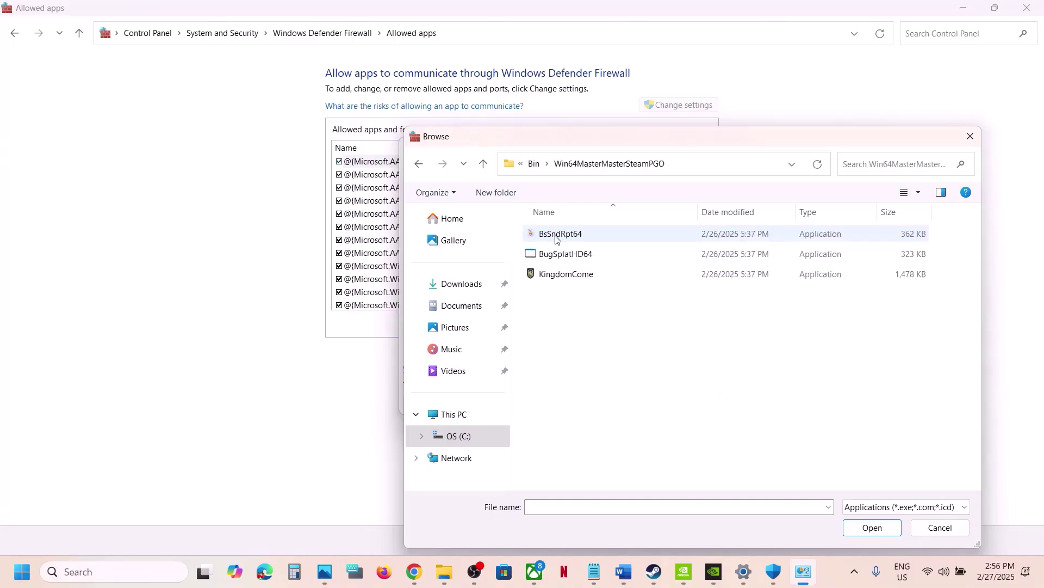
pyautogui.click(565, 275)
pyautogui.click(872, 527)
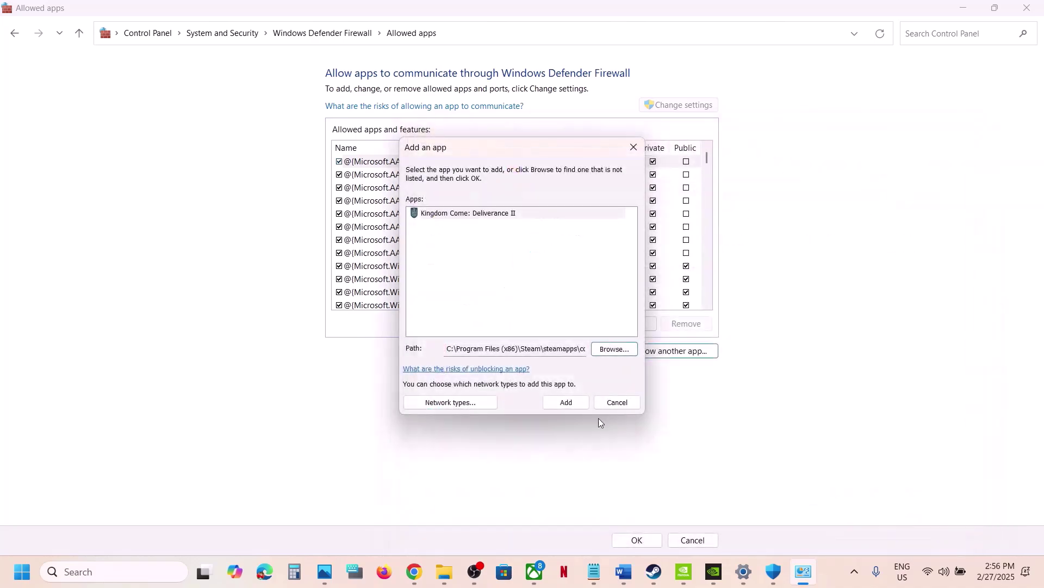
pyautogui.click(575, 402)
# Add the BsSndRpt64 application from the Win64MasterMasterSteamPGO folder to the firewall's allowed apps
pyautogui.click(626, 335)
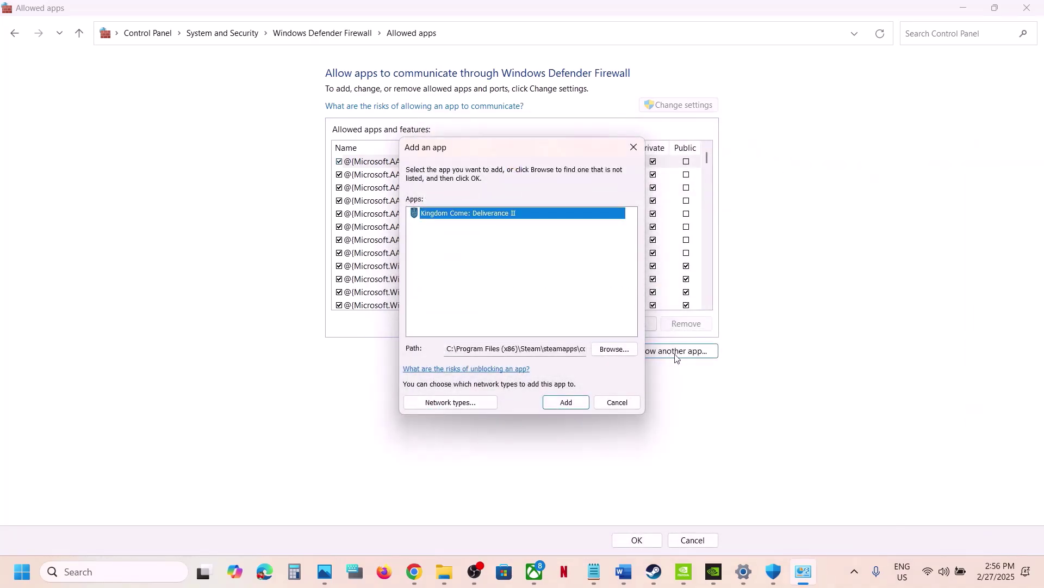
pyautogui.click(627, 352)
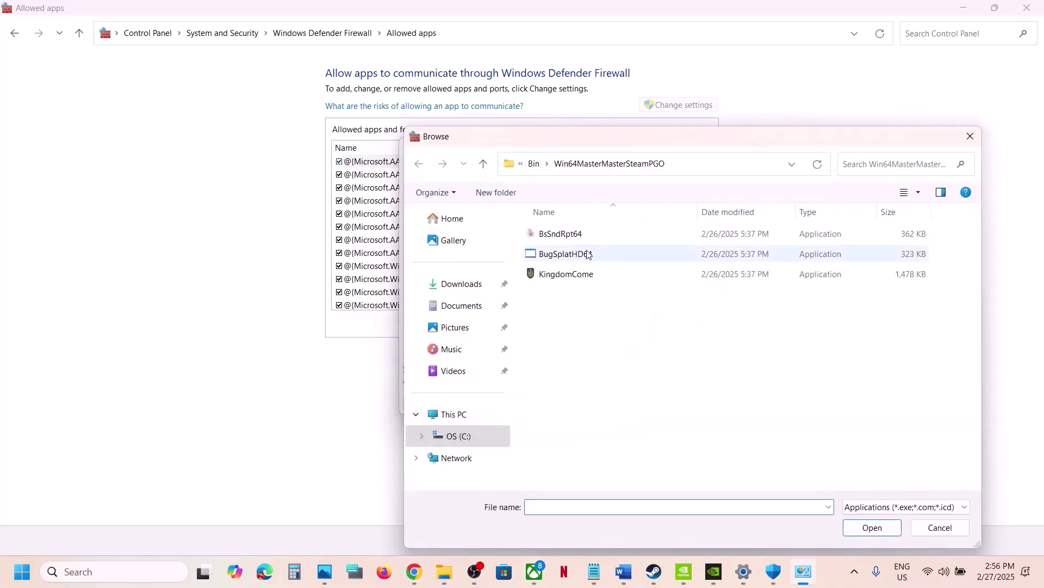
pyautogui.click(571, 240)
pyautogui.click(871, 527)
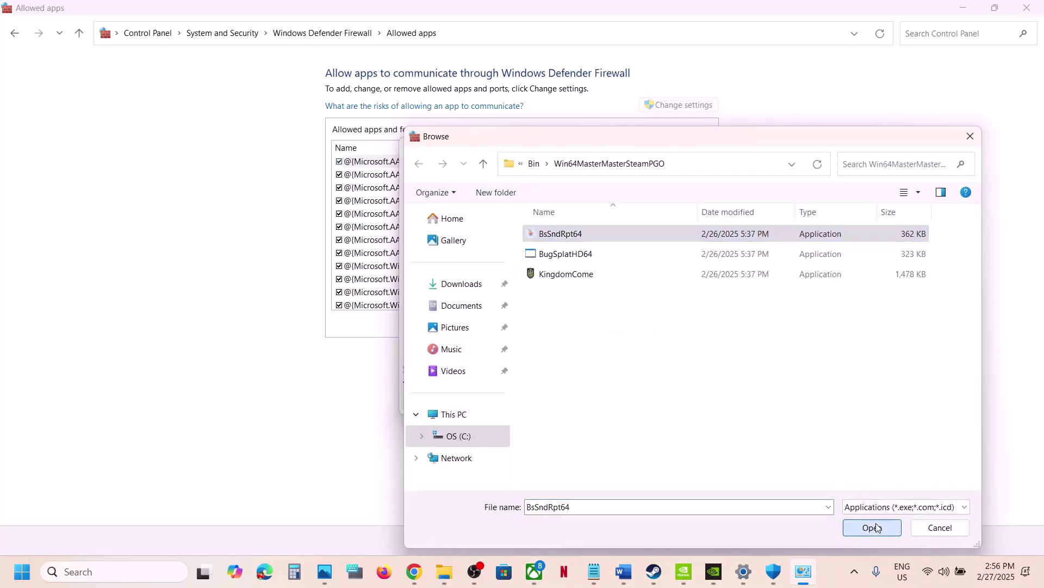
pyautogui.click(559, 405)
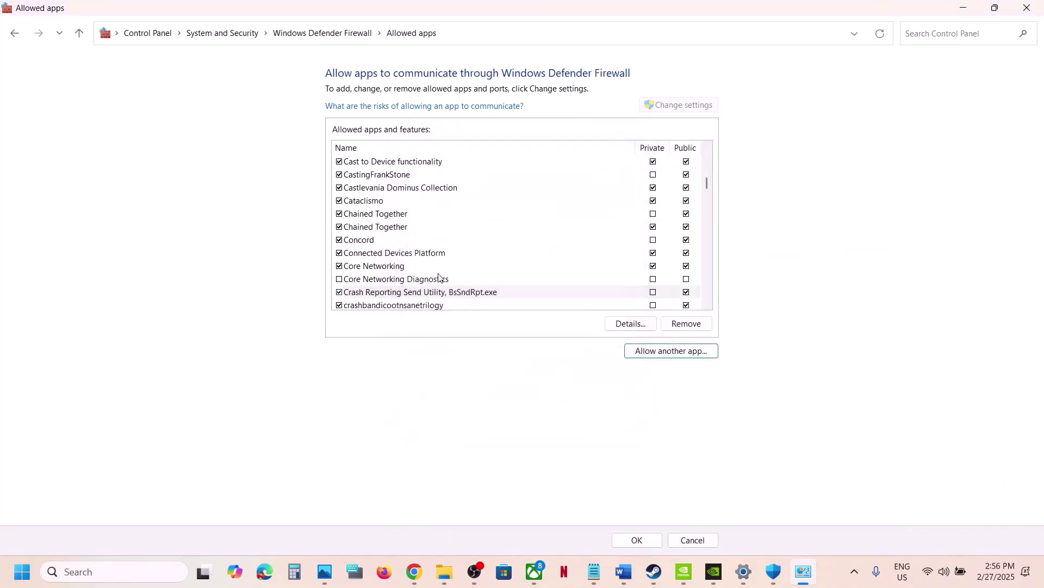
# Locate the Kingdom Come: Deliverance II entry in the allowed apps list, and close the firewall, Windows Security and Settings windows
pyautogui.click(400, 258)
pyautogui.press('k')
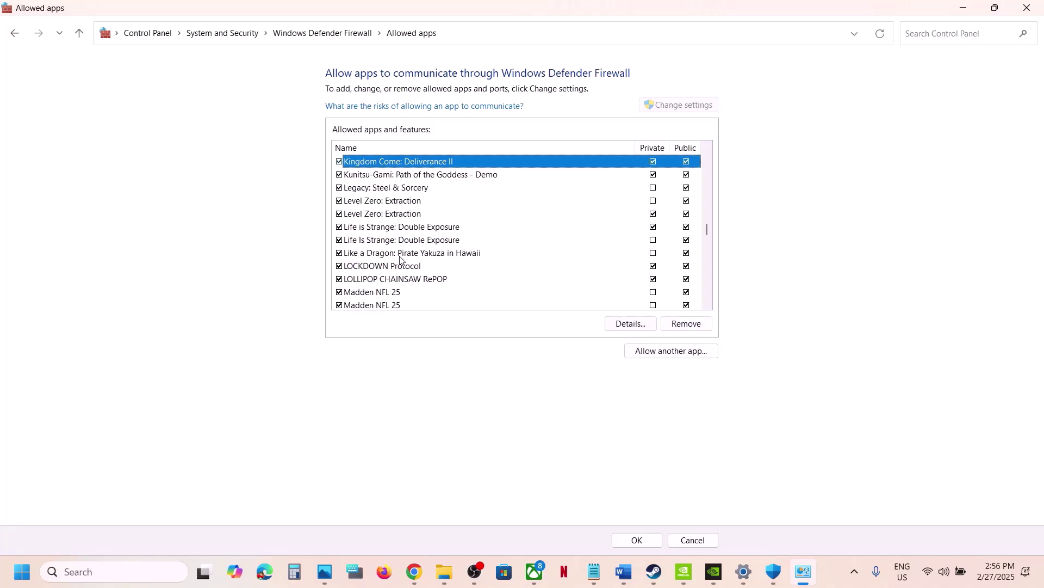
pyautogui.click(1030, 10)
pyautogui.click(1030, 11)
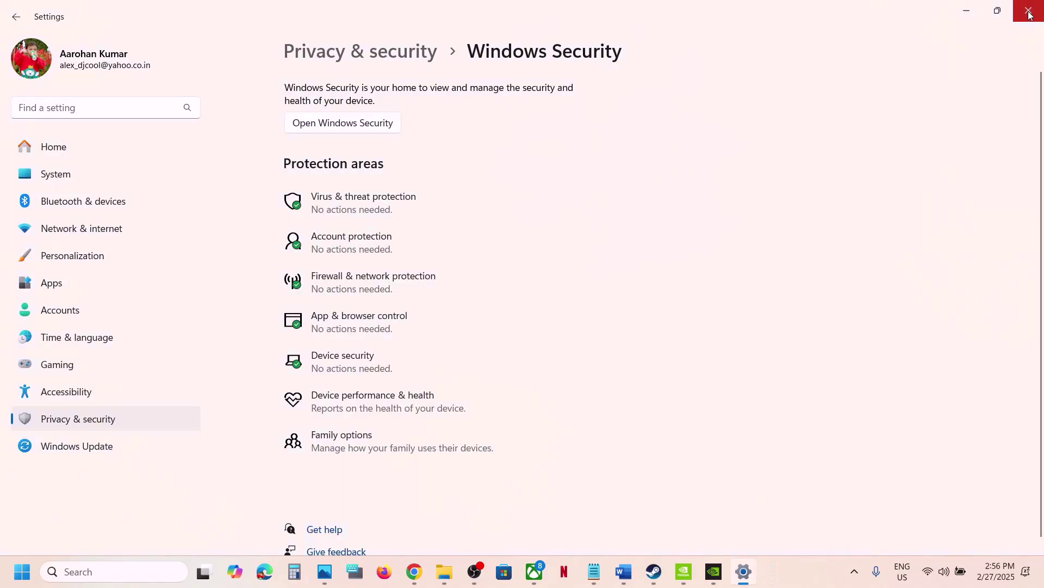
pyautogui.click(1029, 11)
# Read Step 12 of the guide, show the file integrity option in Kingdom Come: Deliverance II's installed files properties in Steam, and close the properties
pyautogui.scroll(-3, 506, 344)
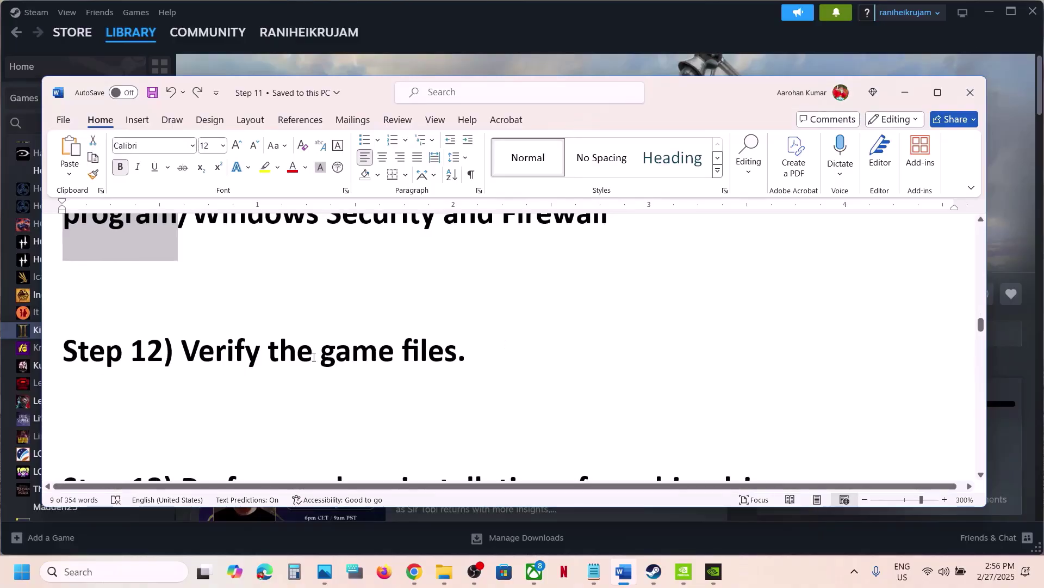
pyautogui.click(498, 50)
pyautogui.rightClick(95, 331)
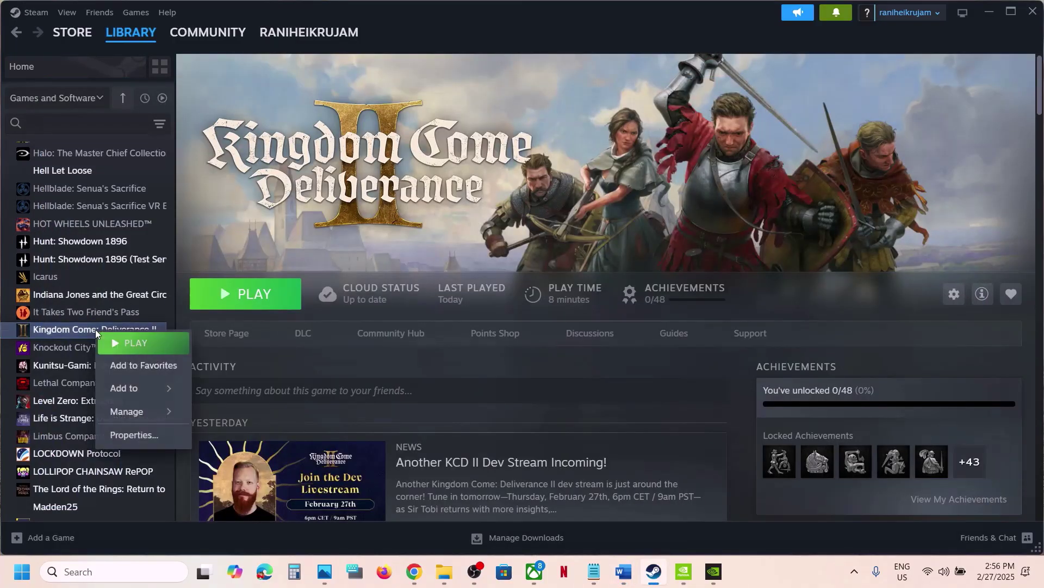
pyautogui.click(136, 435)
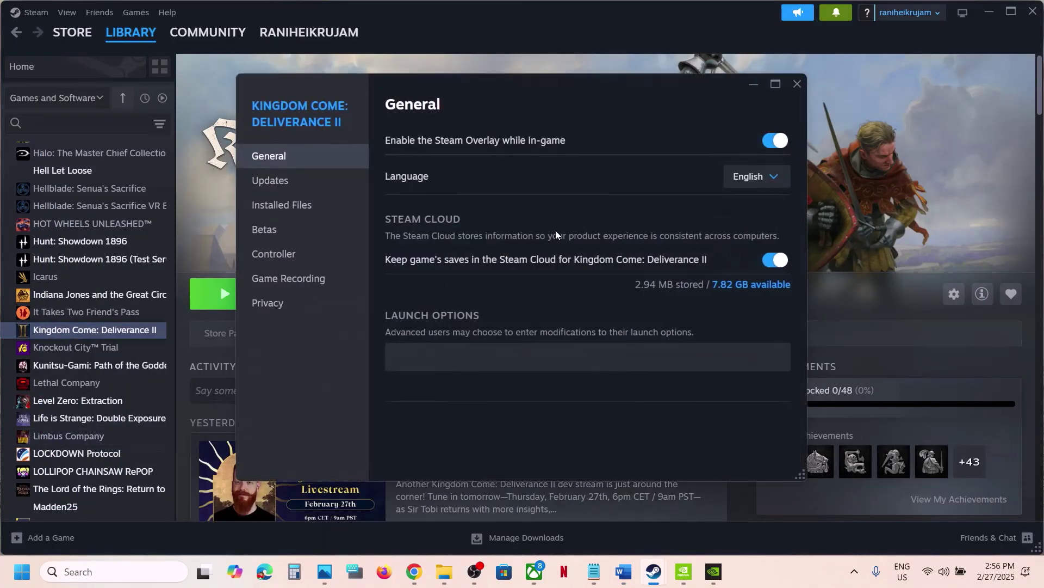
pyautogui.click(298, 212)
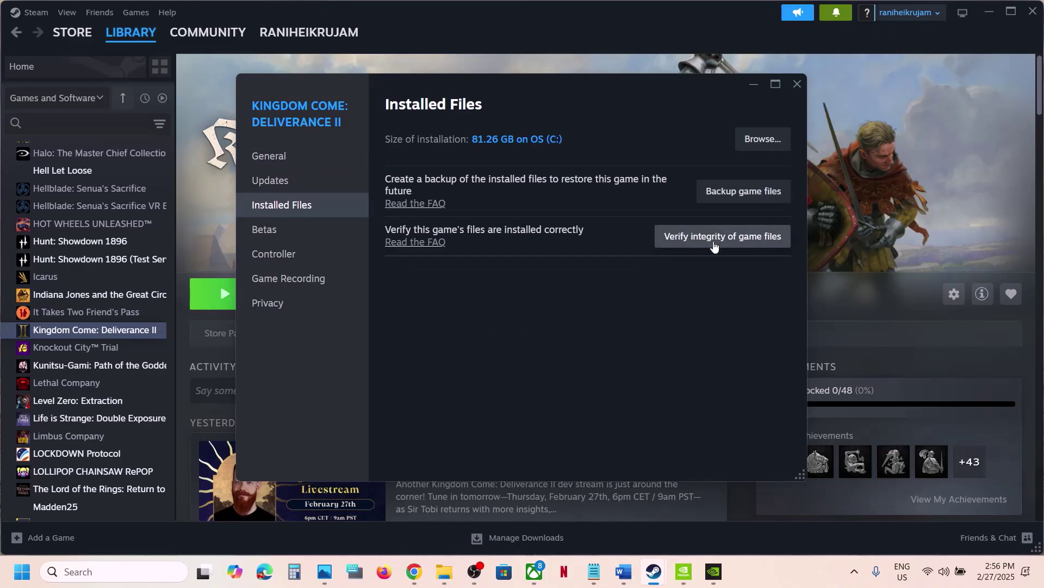
pyautogui.click(798, 85)
# Return to the Word guide and read Step 13 on clean graphics driver installation, highlighting its NVIDIA and AMD links
pyautogui.click(620, 571)
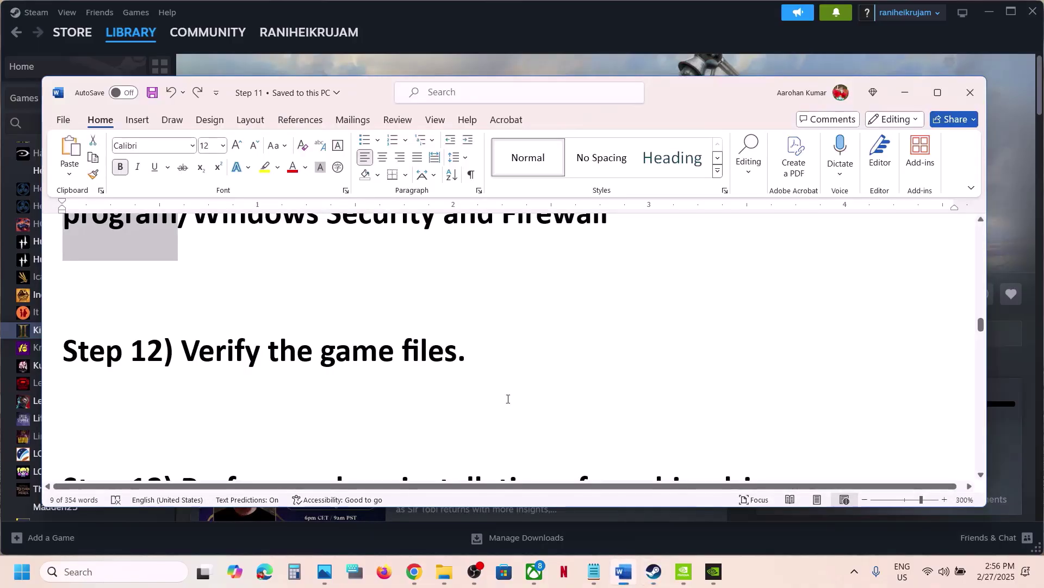
pyautogui.scroll(-3, 508, 397)
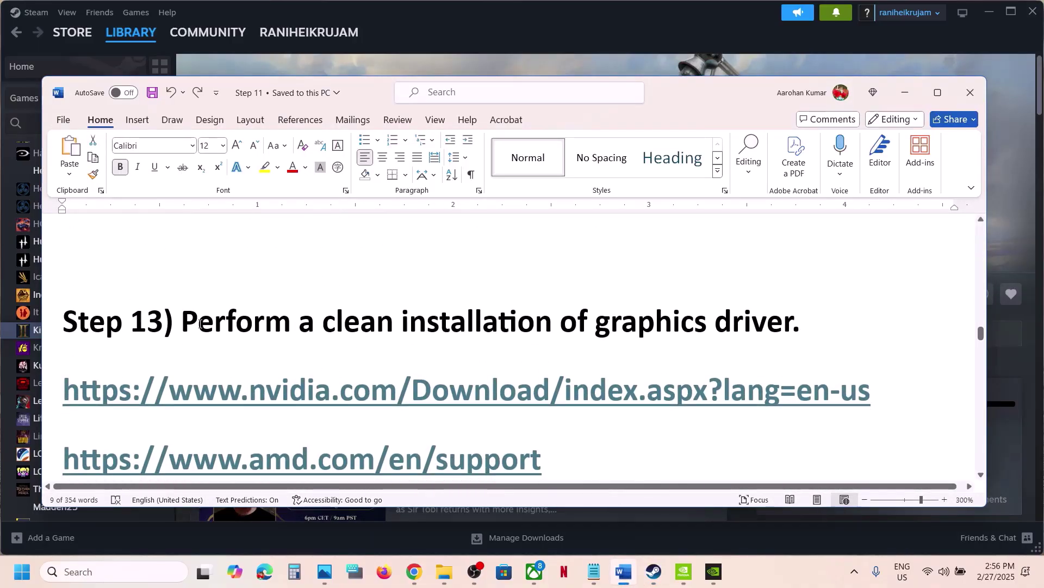
pyautogui.moveTo(181, 325); pyautogui.dragTo(797, 327)
pyautogui.scroll(-1, 436, 412)
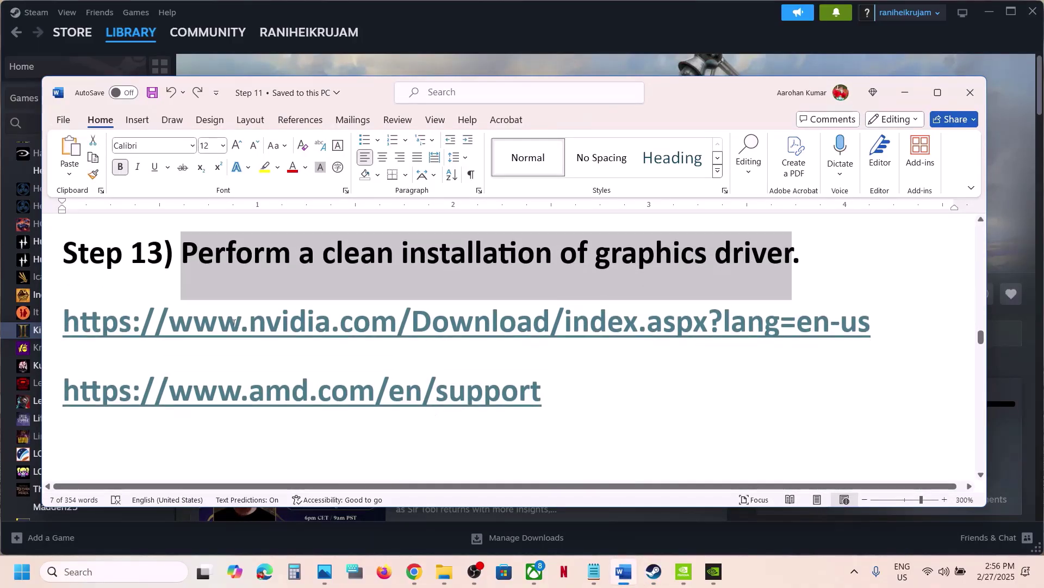
pyautogui.moveTo(225, 322); pyautogui.dragTo(530, 325)
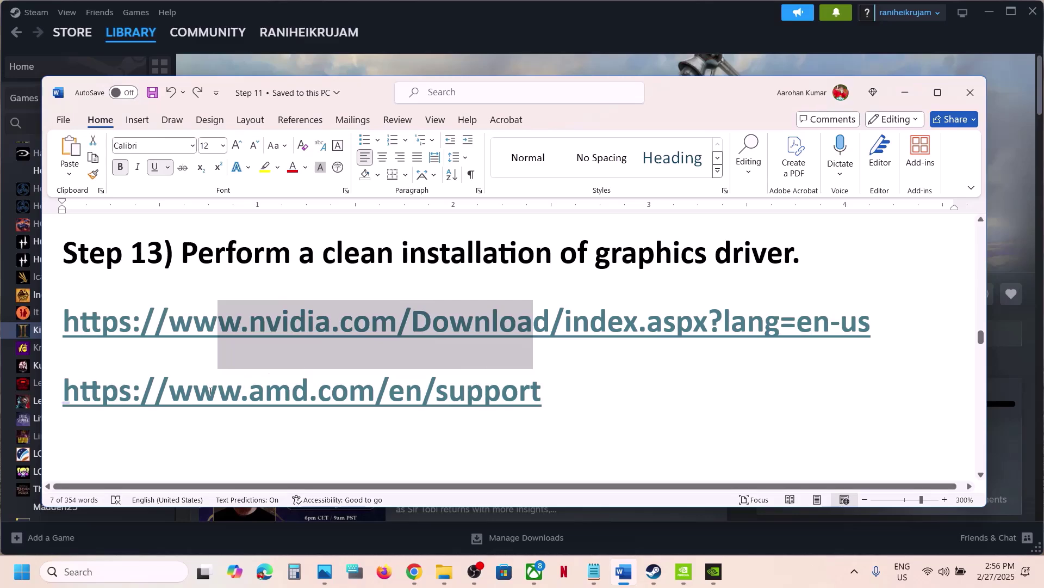
pyautogui.moveTo(231, 383); pyautogui.dragTo(453, 379)
pyautogui.moveTo(870, 323); pyautogui.dragTo(552, 325)
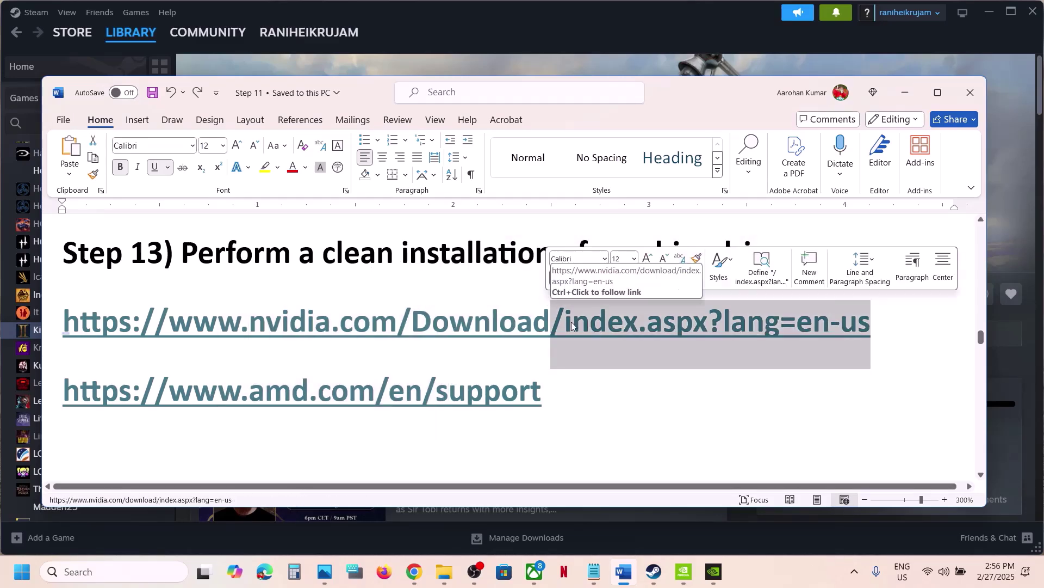
# On NVIDIA's drivers page in the browser, choose Windows 11 for the GeForce RTX 3050 Laptop GPU and search for matching drivers
pyautogui.click(719, 537)
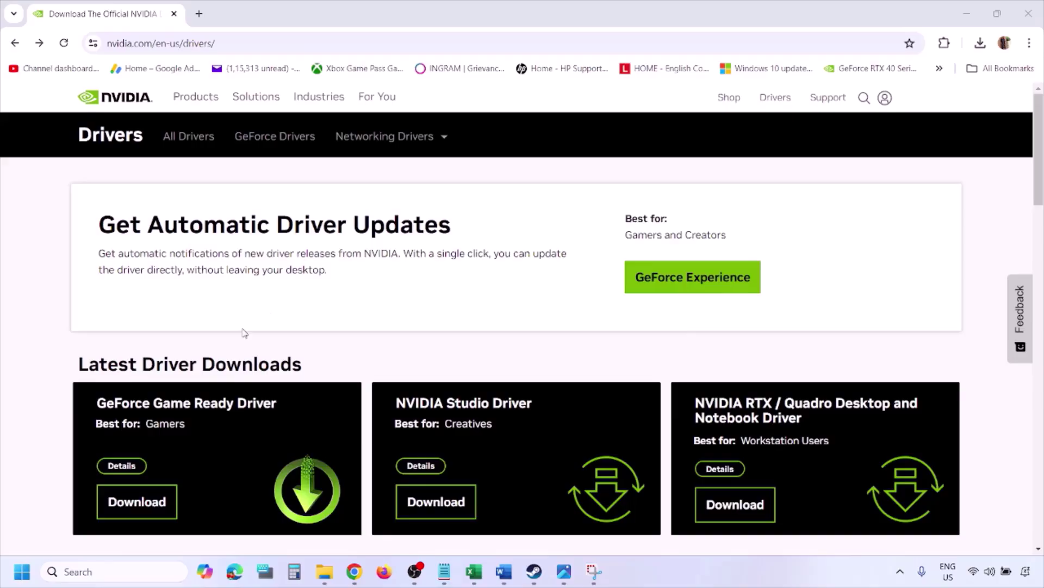
pyautogui.scroll(-8, 244, 333)
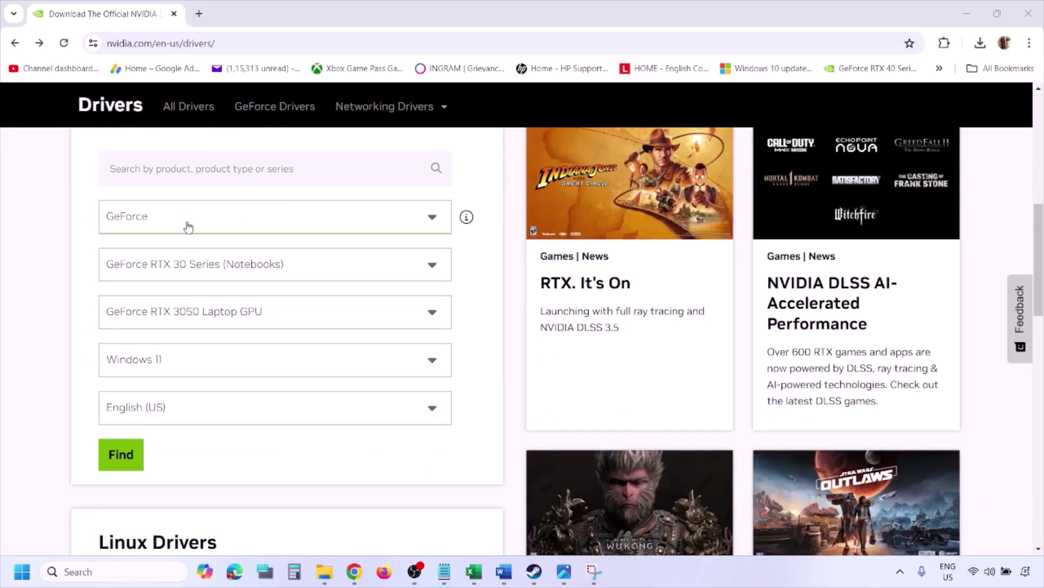
pyautogui.click(173, 364)
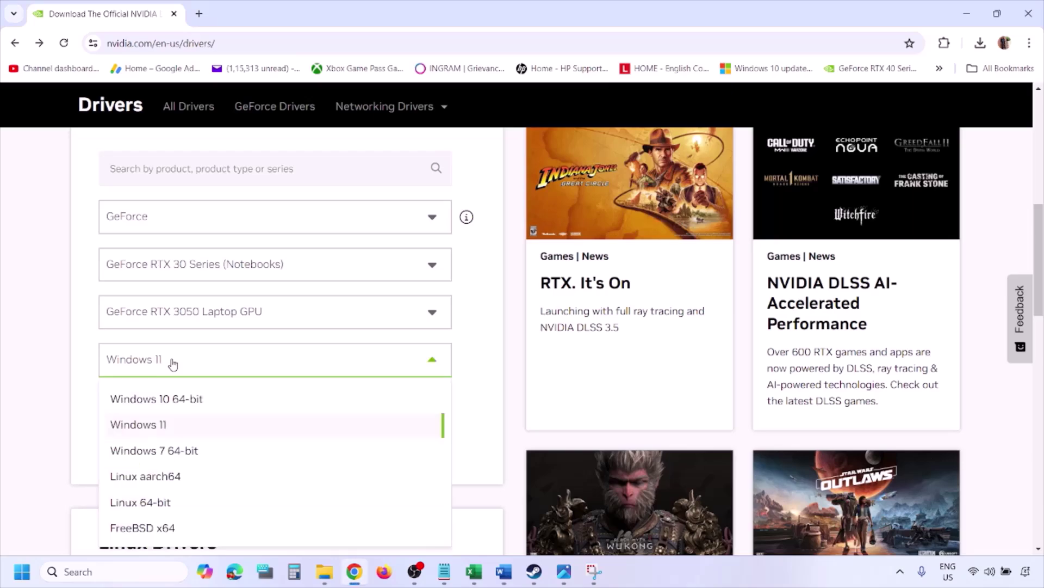
pyautogui.click(155, 426)
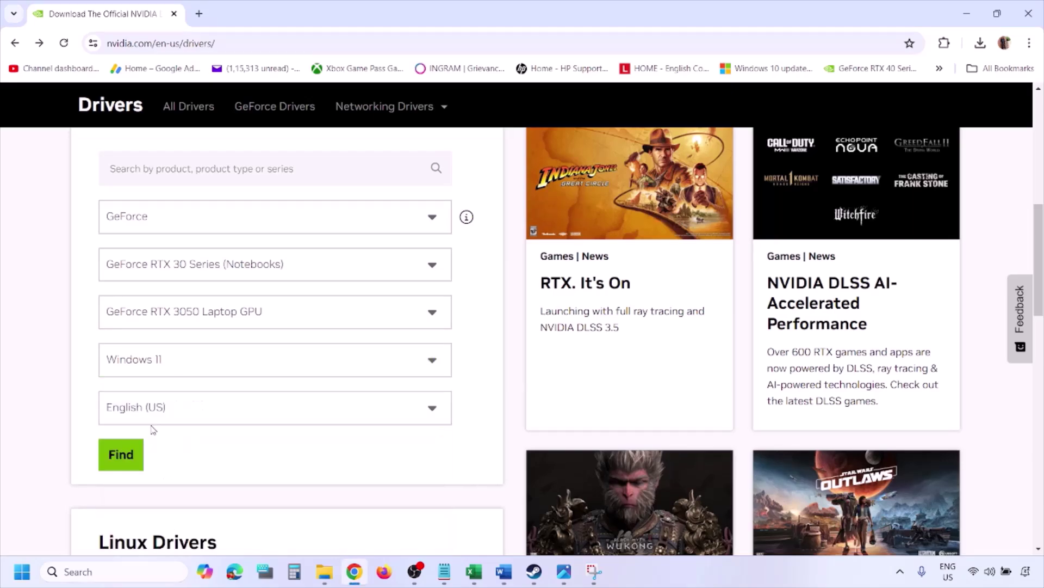
pyautogui.click(120, 455)
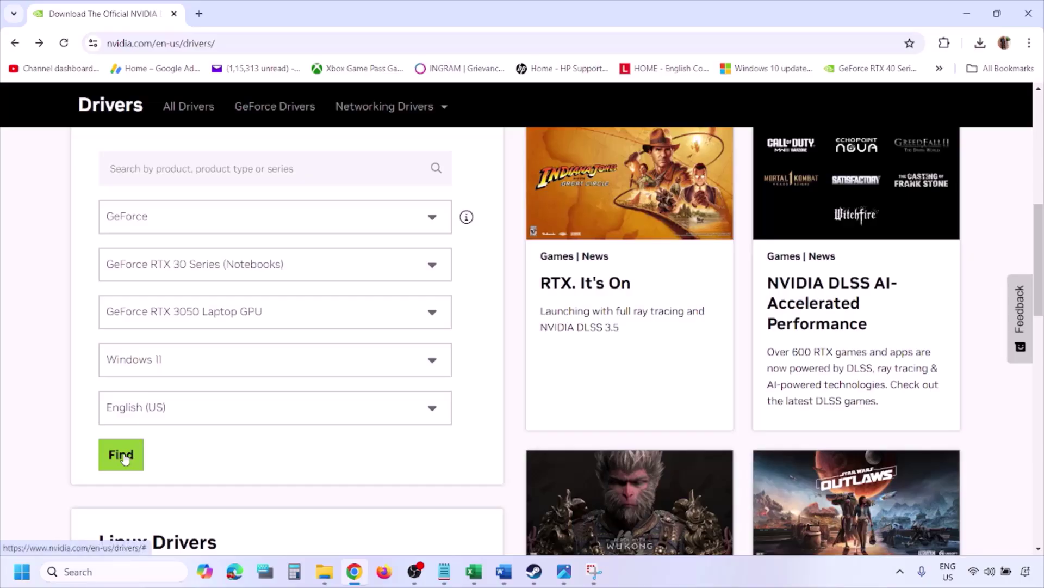
# Switch to Photos and review the driver download and NVIDIA Installer screenshots from 1.png through 5.png, up to the clean installation option
pyautogui.click(564, 571)
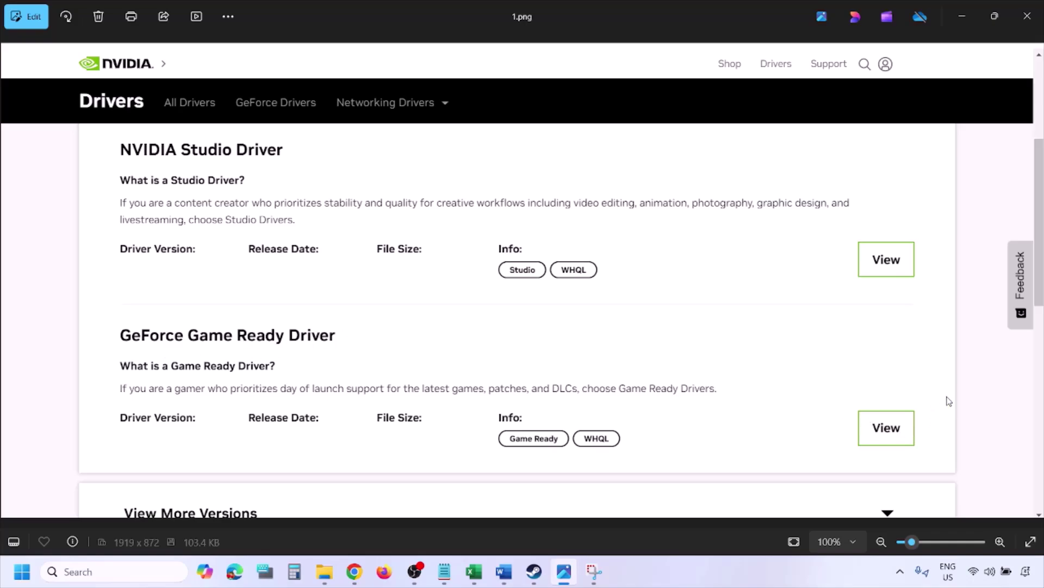
pyautogui.press('Right')
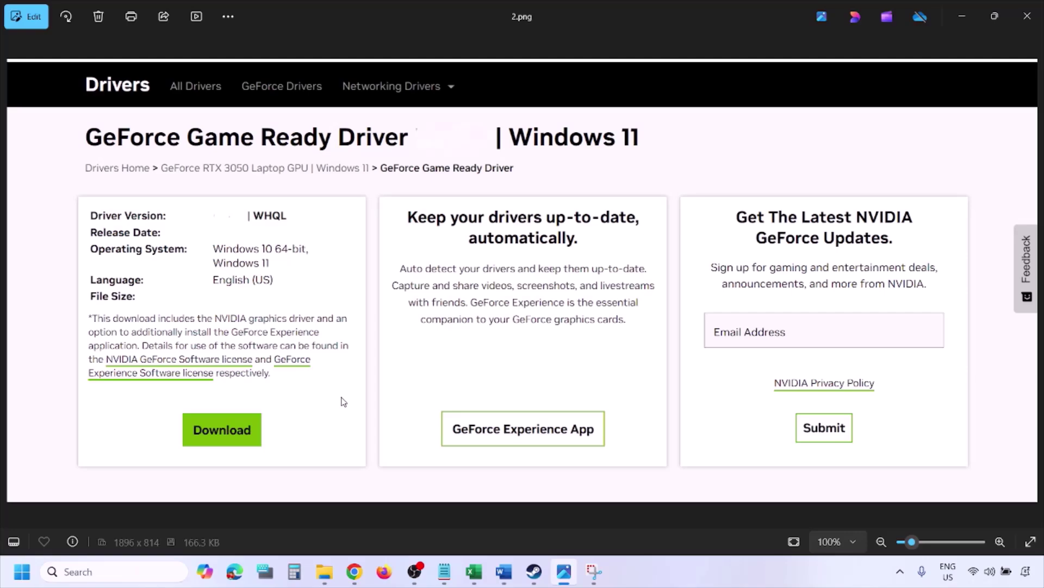
pyautogui.press('Right')
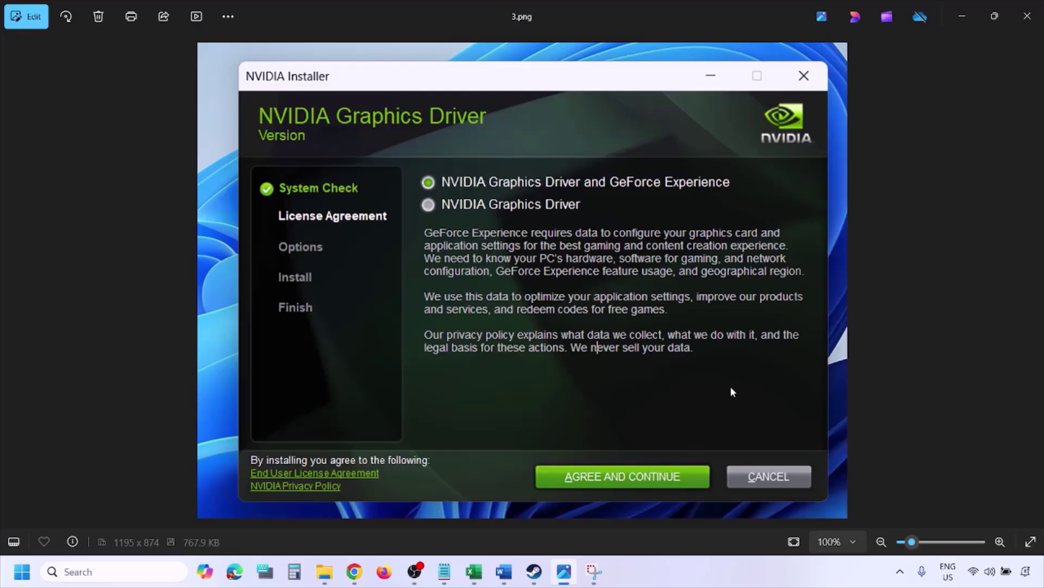
pyautogui.press('Right')
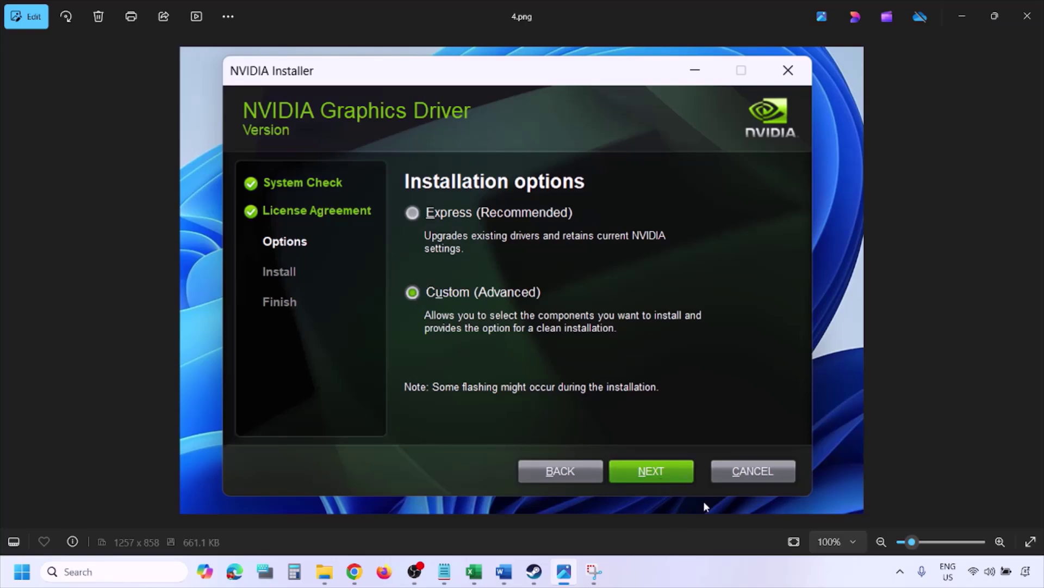
pyautogui.press('Right')
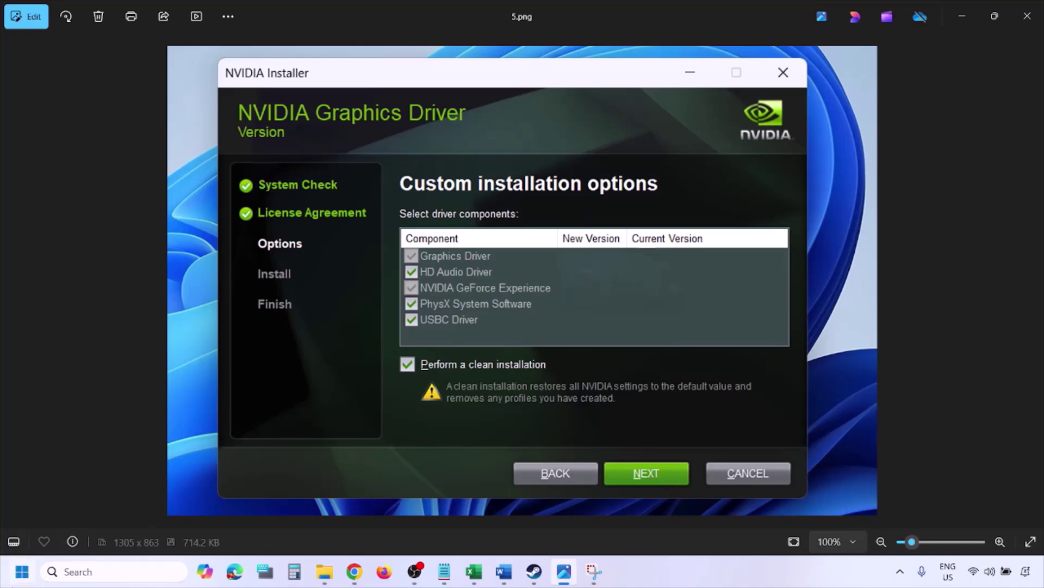
# Bring up the Windows power options to show the Restart choice, and leave them without restarting
pyautogui.click(21, 571)
pyautogui.click(396, 525)
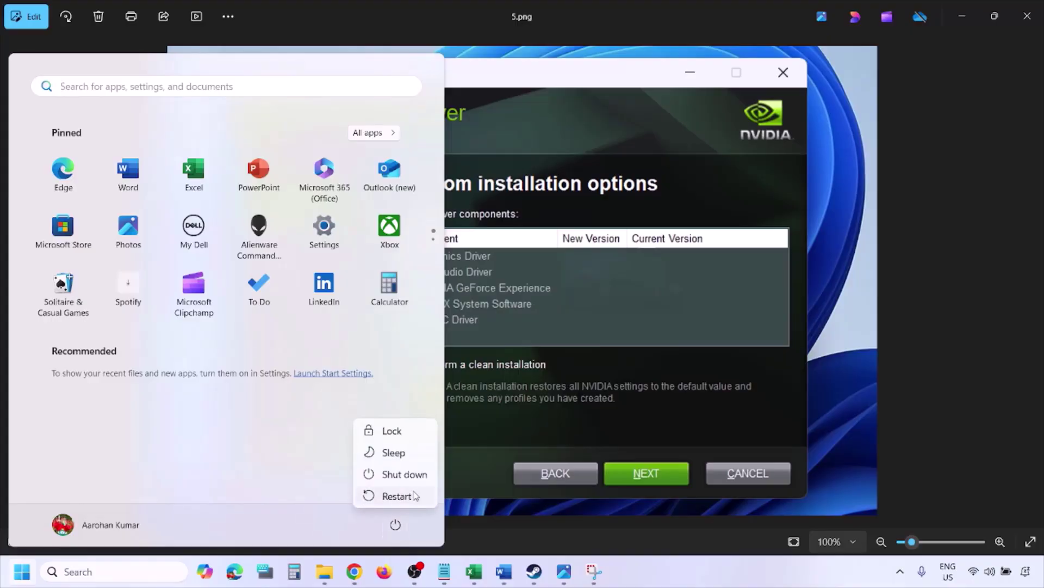
pyautogui.click(713, 584)
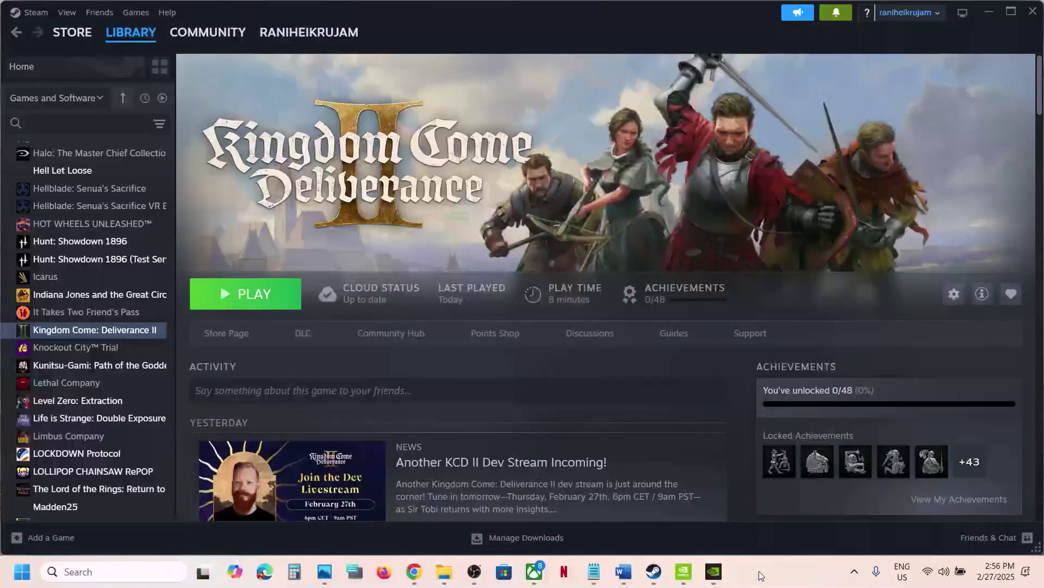
# Return to the Word guide and highlight the AMD support link under Step 13
pyautogui.click(635, 571)
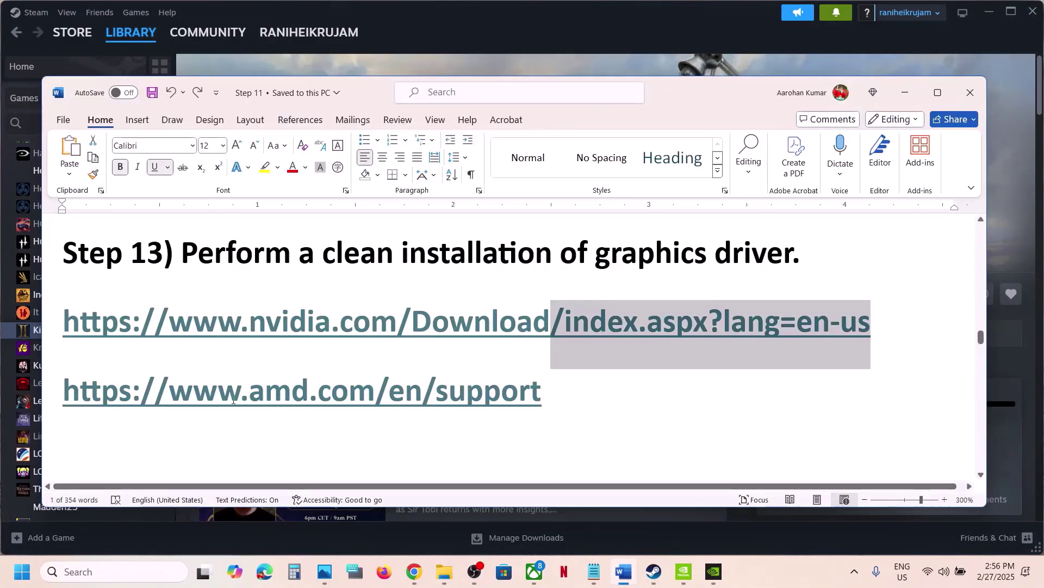
pyautogui.moveTo(187, 387); pyautogui.dragTo(538, 378)
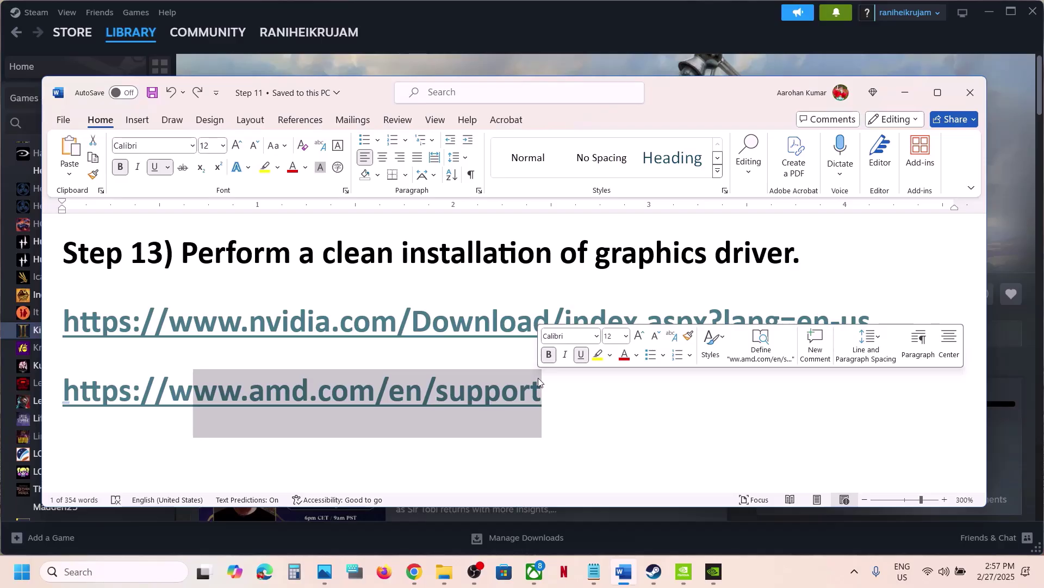
# Copy the word "graphics" from Step 14 of the guide and search Windows with it to open the Graphics settings
pyautogui.scroll(-1, 539, 378)
pyautogui.scroll(-1, 539, 377)
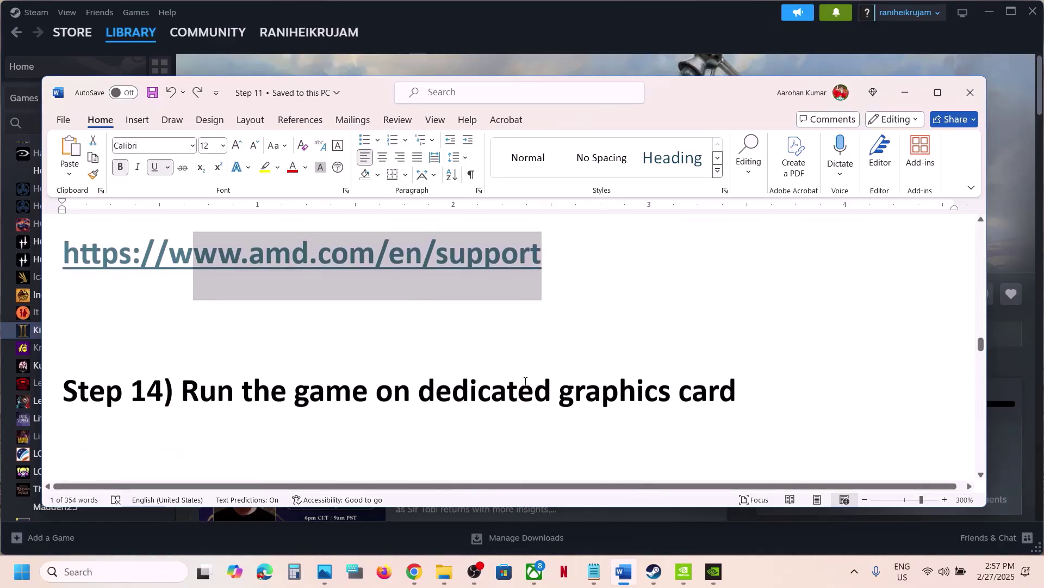
pyautogui.doubleClick(581, 396)
pyautogui.hotkey('ctrl', 'c')
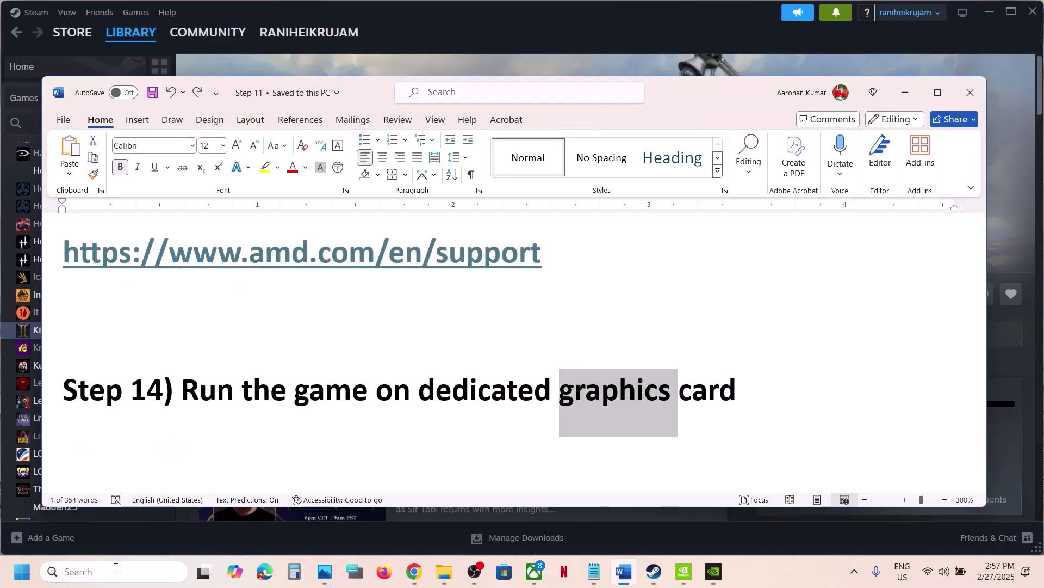
pyautogui.click(115, 571)
pyautogui.hotkey('ctrl', 'v')
pyautogui.click(156, 157)
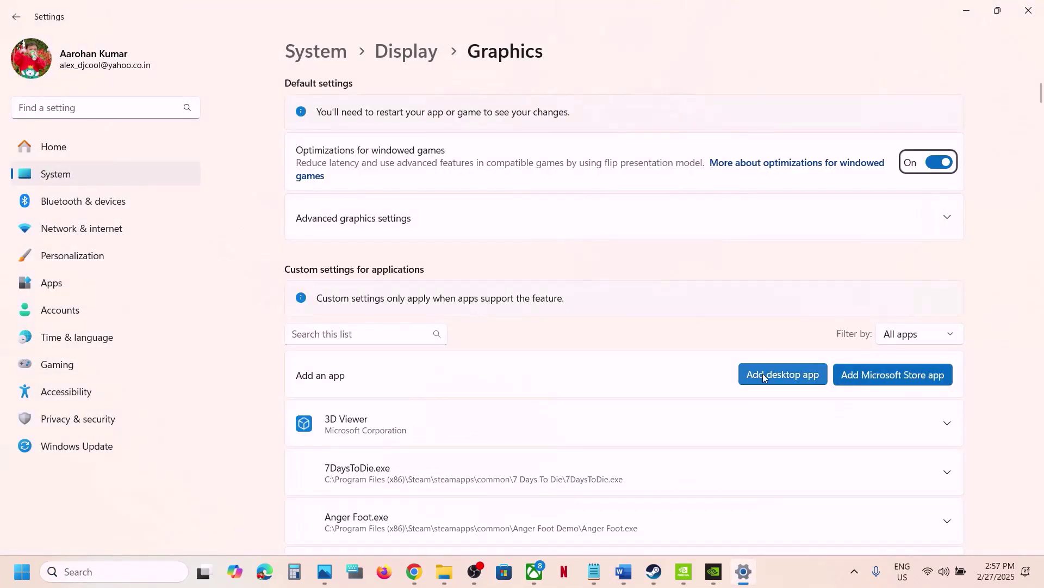
# Start adding a desktop app to the custom graphics settings and browse to C:\Program Files (x86)\Steam\steamapps\common
pyautogui.click(769, 377)
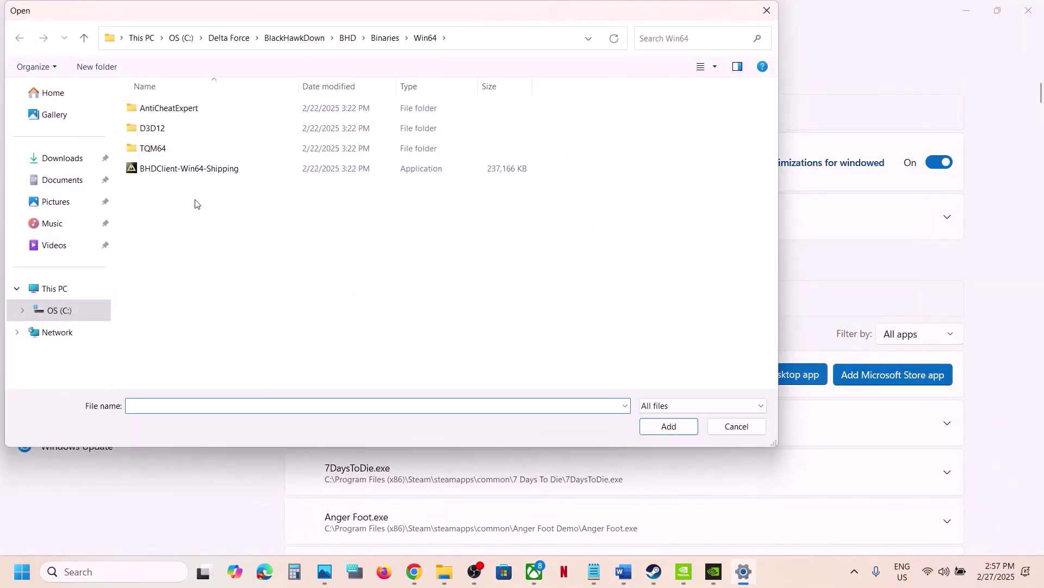
pyautogui.click(71, 288)
pyautogui.doubleClick(236, 126)
pyautogui.scroll(-2, 198, 347)
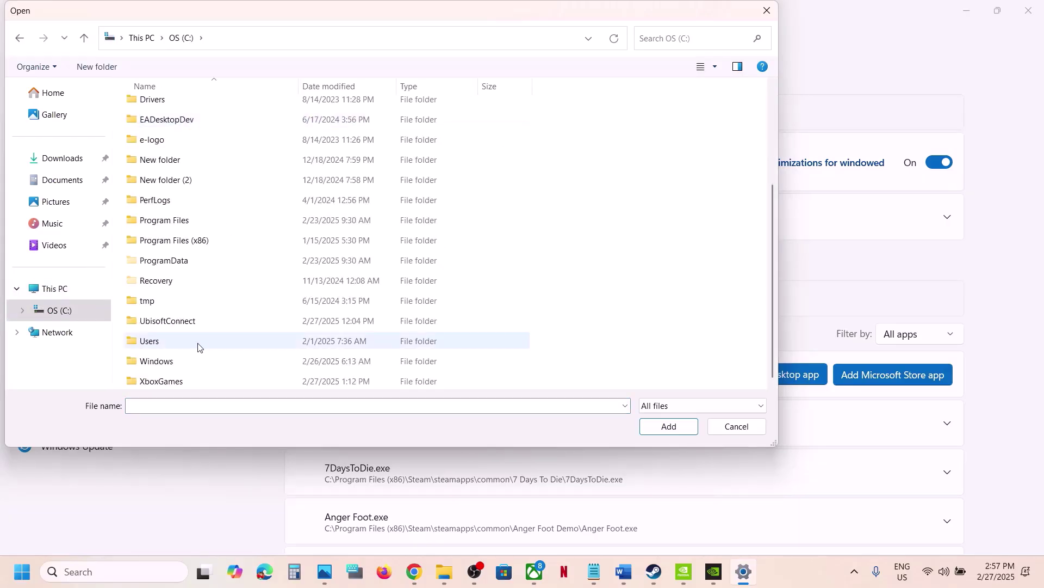
pyautogui.doubleClick(183, 240)
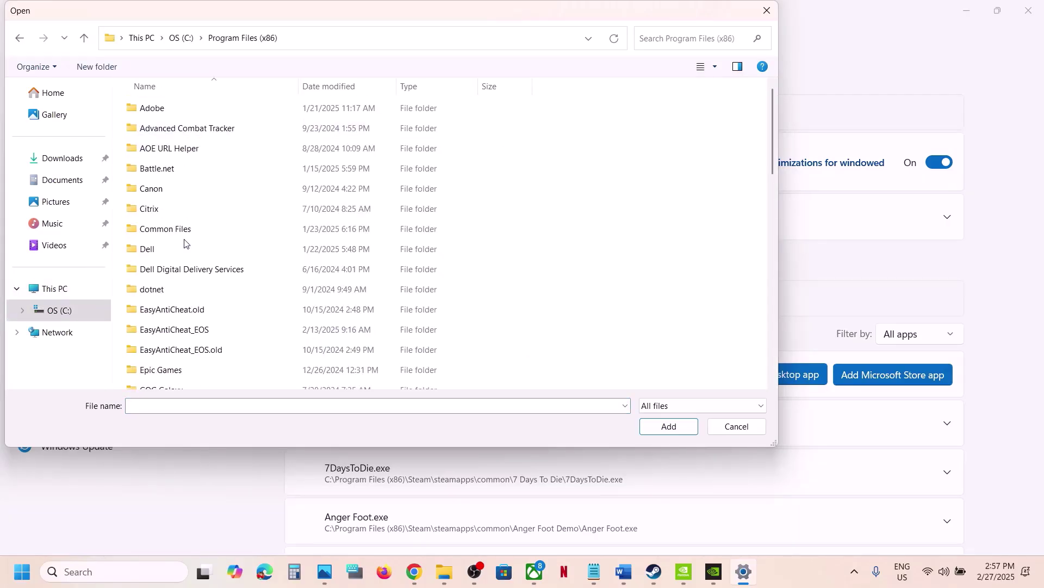
pyautogui.scroll(-10, 175, 262)
pyautogui.doubleClick(154, 119)
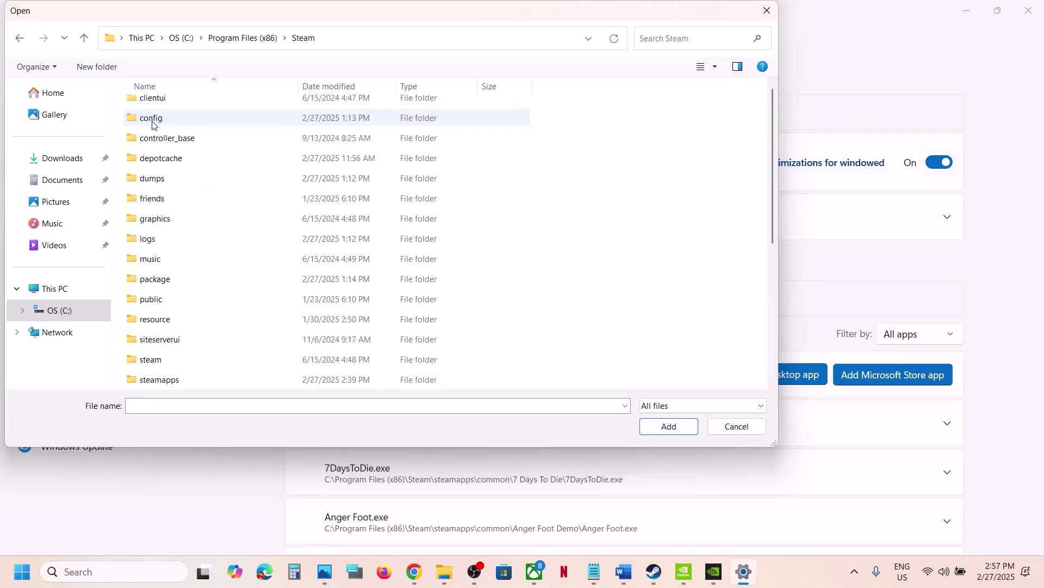
pyautogui.scroll(-4, 164, 164)
pyautogui.scroll(5, 173, 130)
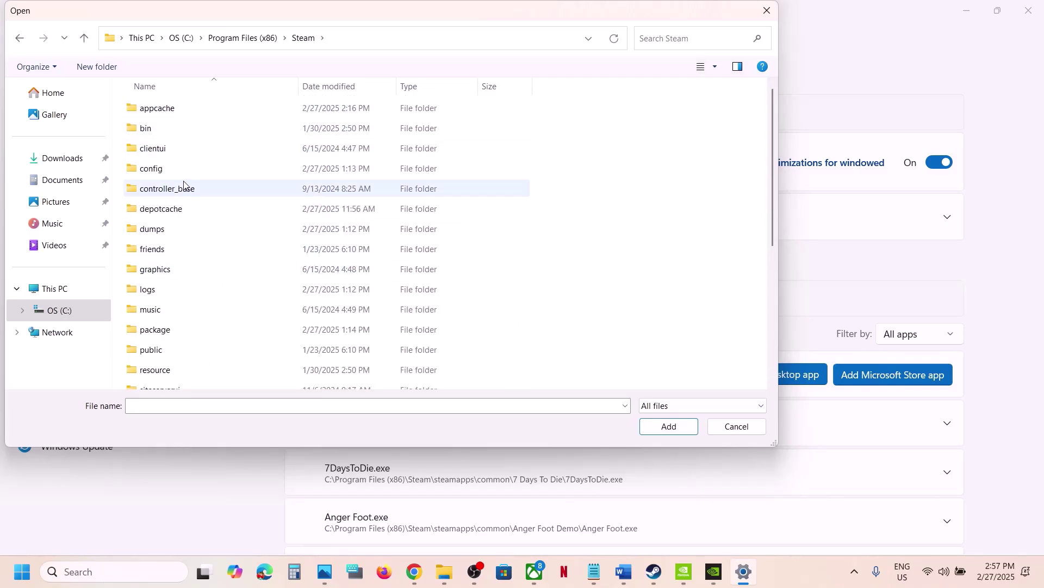
pyautogui.scroll(-4, 185, 182)
pyautogui.doubleClick(175, 200)
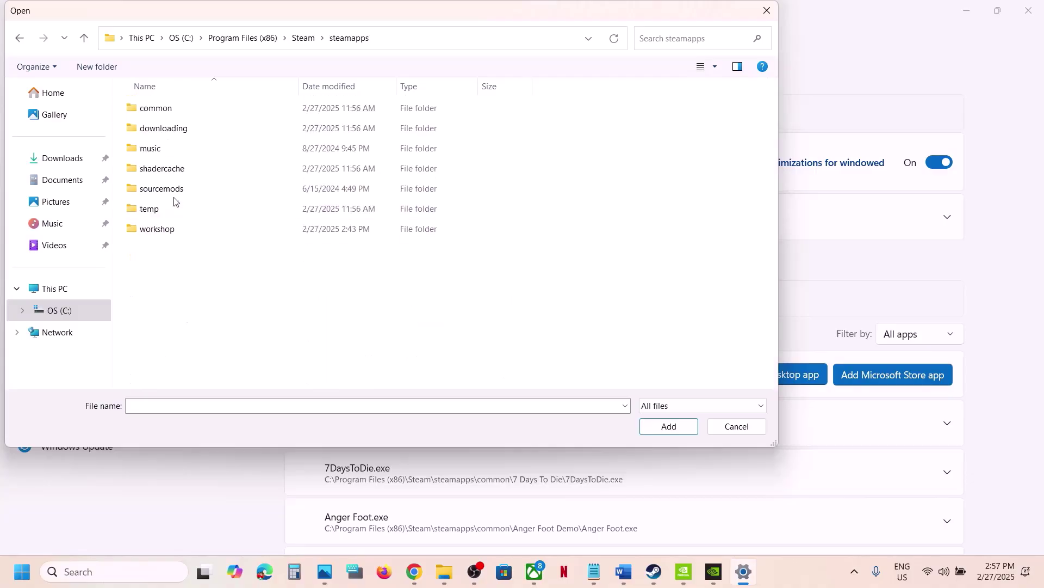
pyautogui.doubleClick(171, 112)
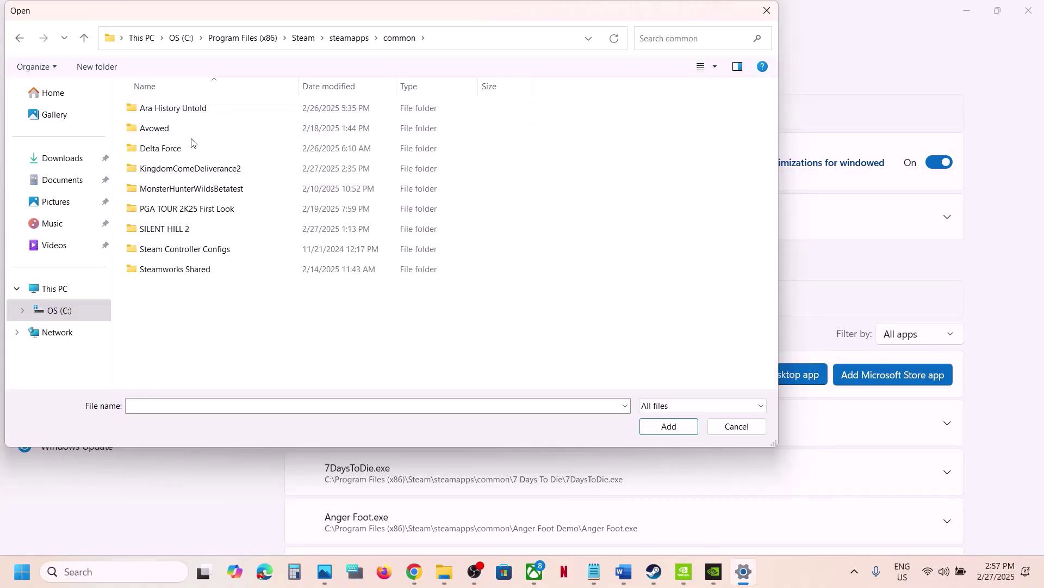
# Add the KingdomCome application from KingdomComeDeliverance2\Bin\Win64MasterMasterSteamPGO to the custom graphics list
pyautogui.doubleClick(188, 169)
pyautogui.click(164, 109)
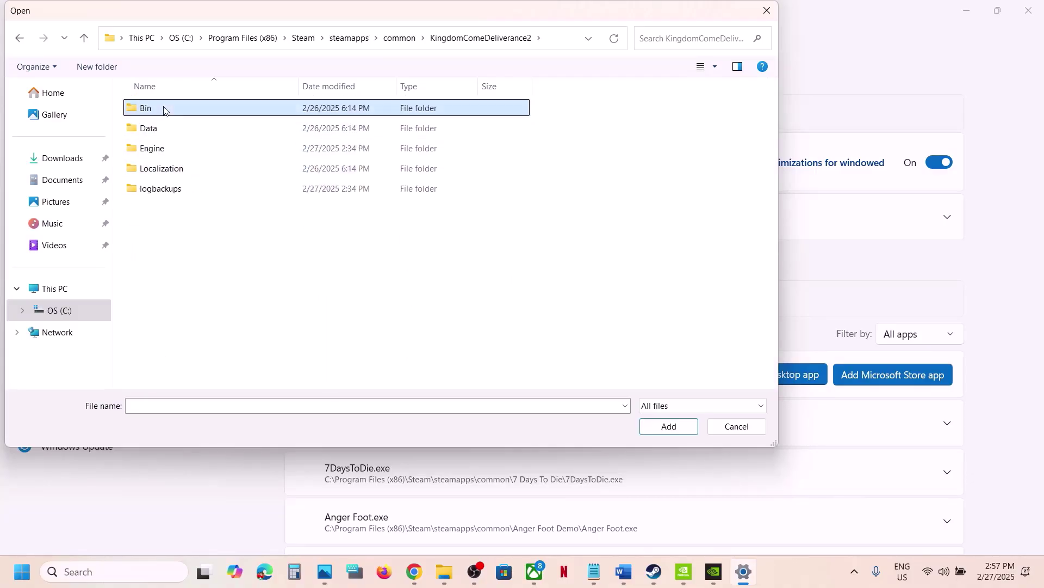
pyautogui.doubleClick(164, 108)
pyautogui.doubleClick(163, 107)
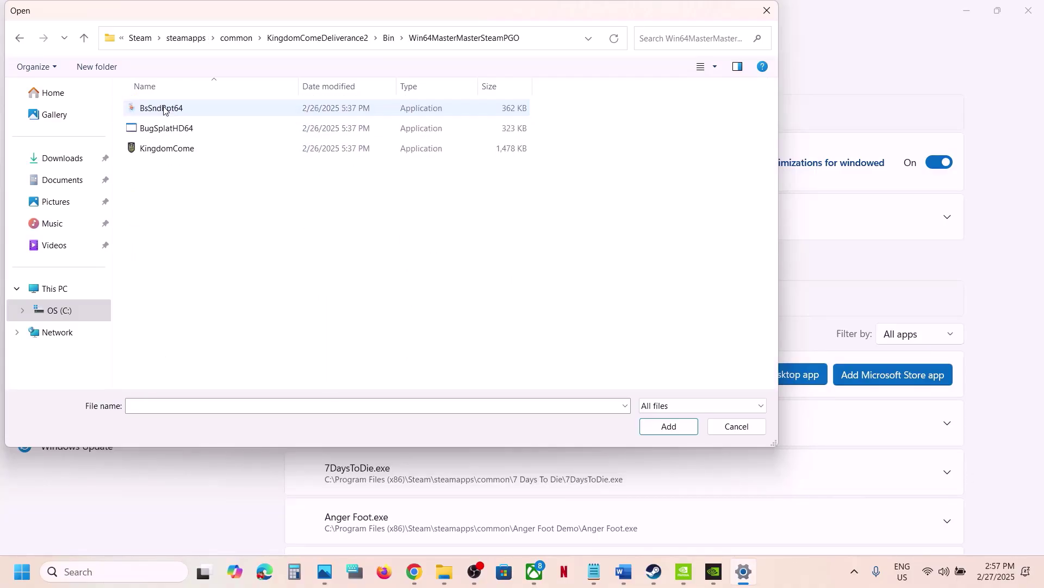
pyautogui.click(180, 154)
pyautogui.click(660, 432)
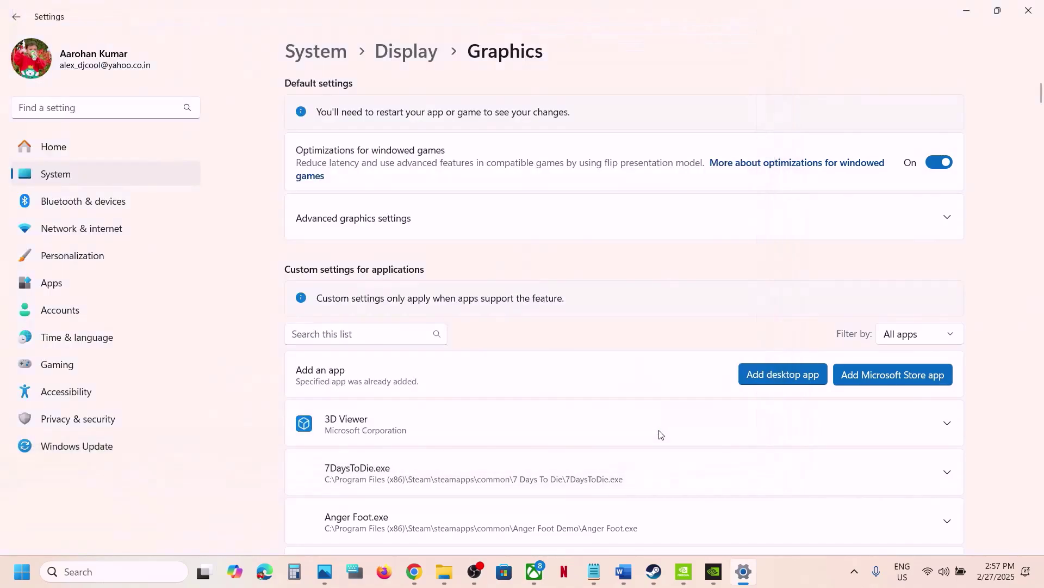
# Set the GPU preference for Kingdom Come: Deliverance II to High Performance (NVIDIA GeForce RTX 3050 Laptop GPU) and close Settings
pyautogui.scroll(-5, 517, 422)
pyautogui.scroll(-10, 517, 422)
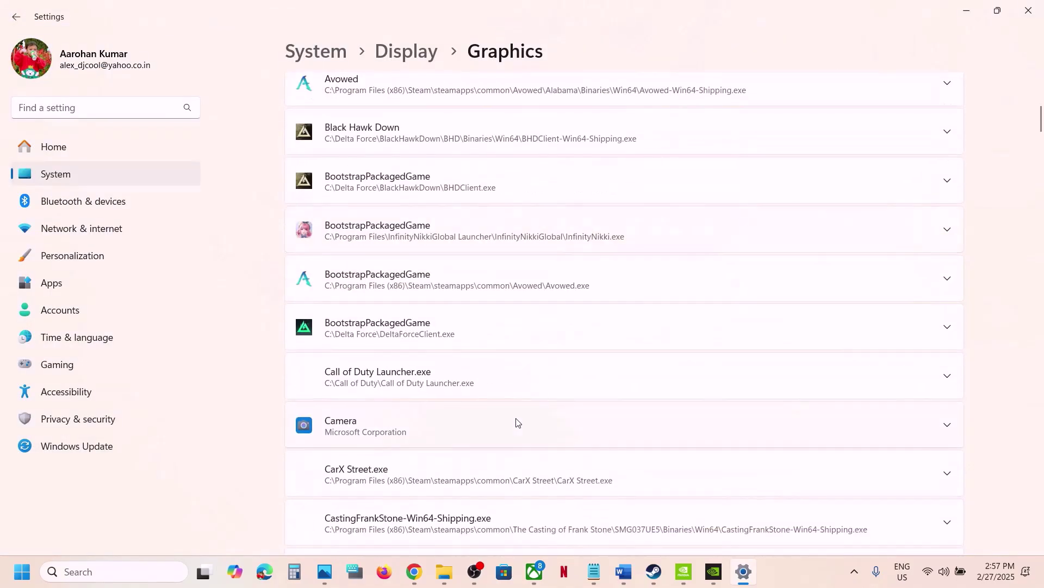
pyautogui.scroll(-10, 516, 422)
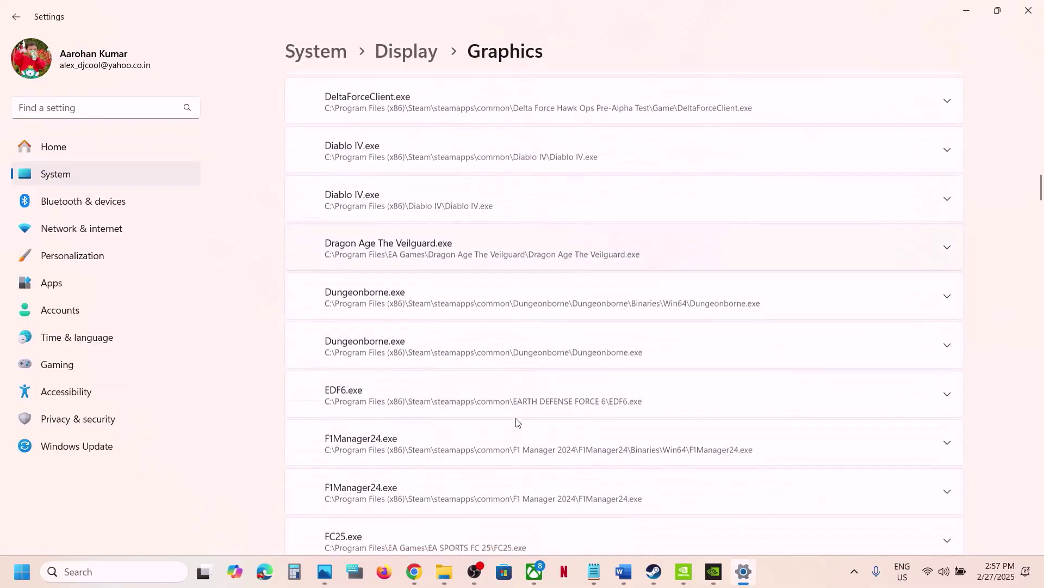
pyautogui.scroll(-12, 517, 422)
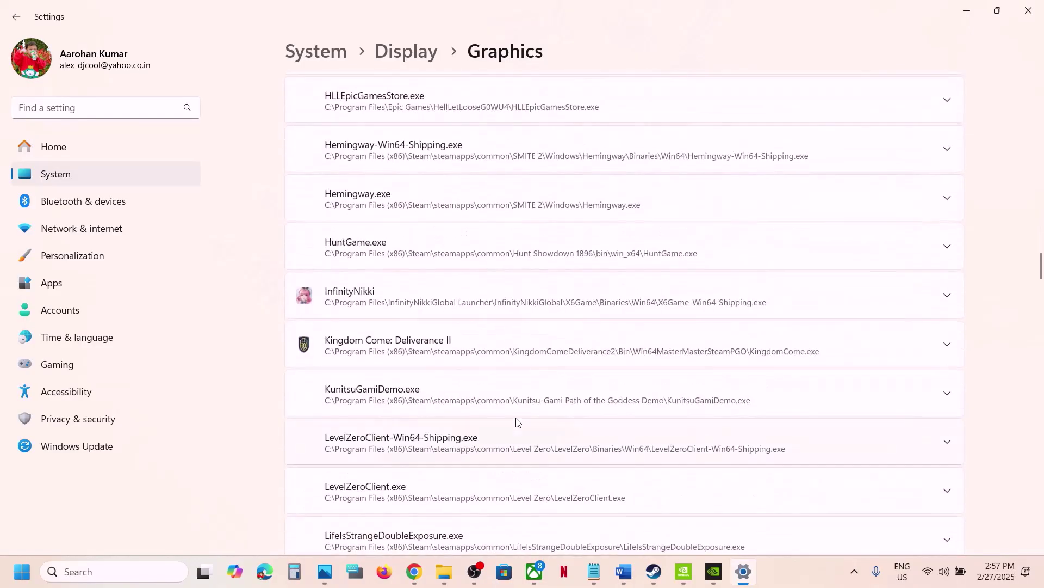
pyautogui.click(467, 319)
pyautogui.scroll(1, 467, 319)
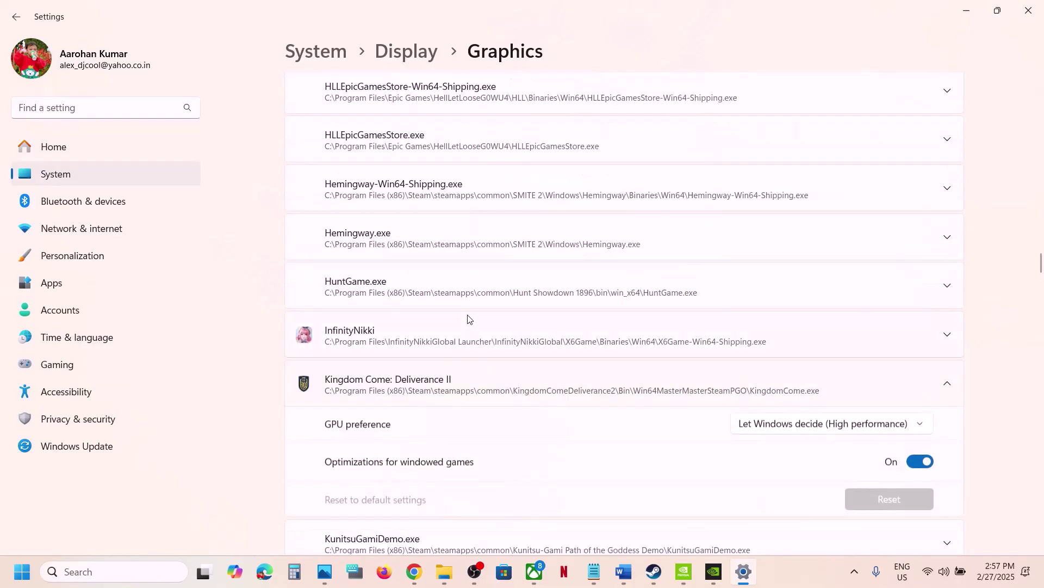
pyautogui.click(852, 430)
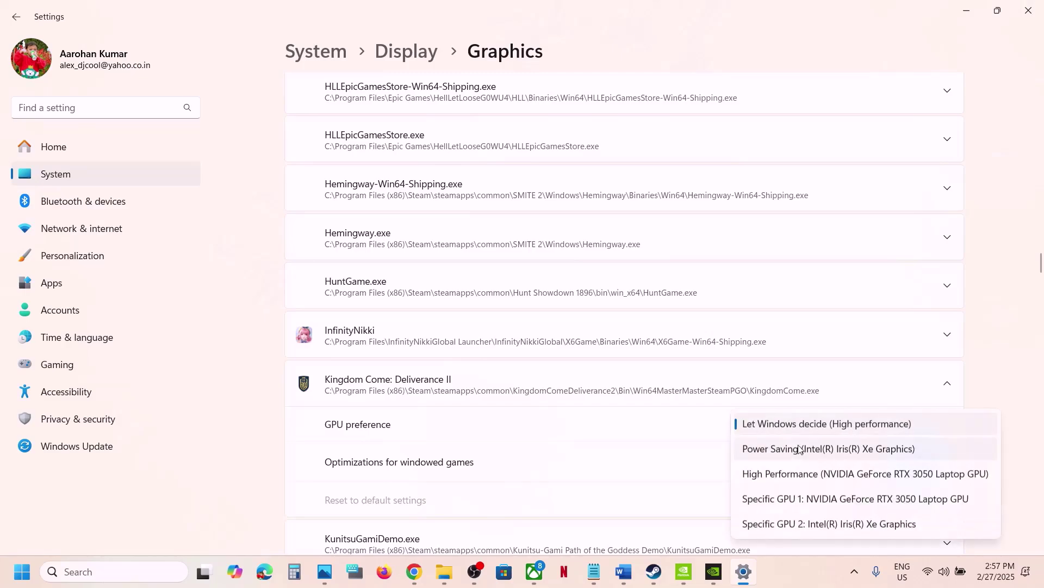
pyautogui.click(814, 478)
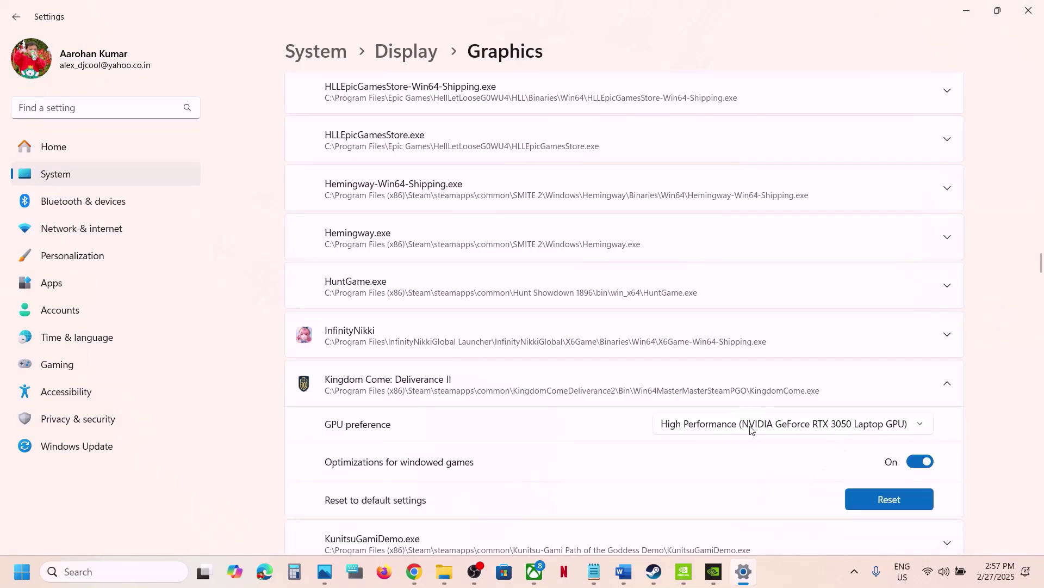
pyautogui.click(1028, 11)
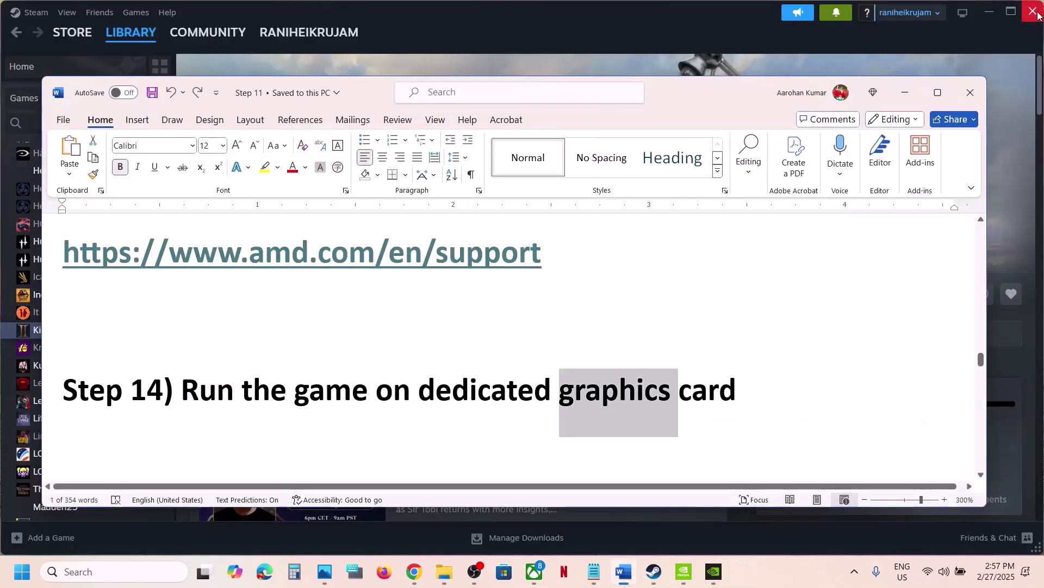
# Find Step 15 on rolling back the graphics driver in the Word guide and highlight part of its heading
pyautogui.scroll(3, 361, 414)
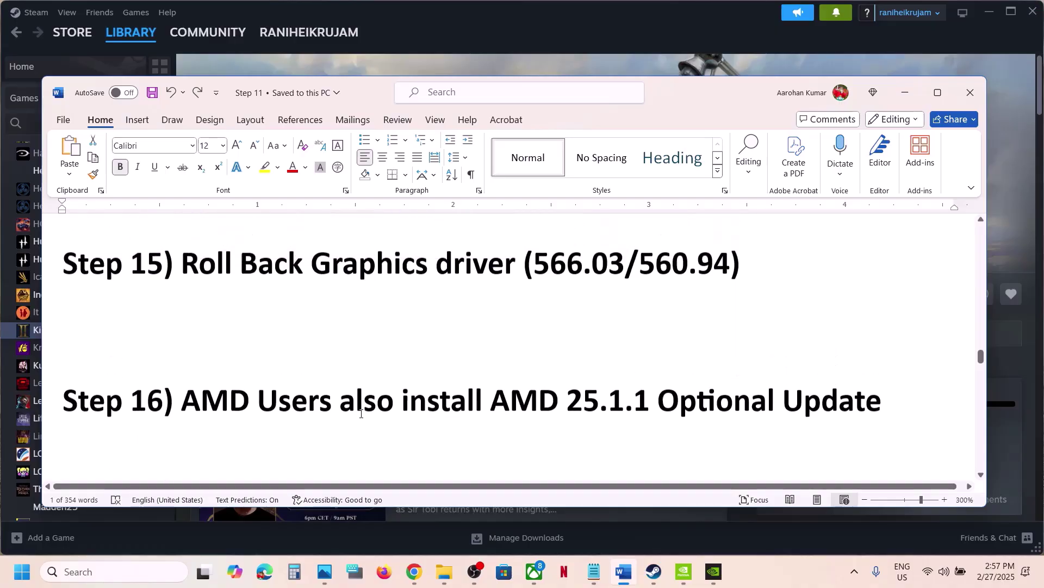
pyautogui.scroll(-2, 362, 408)
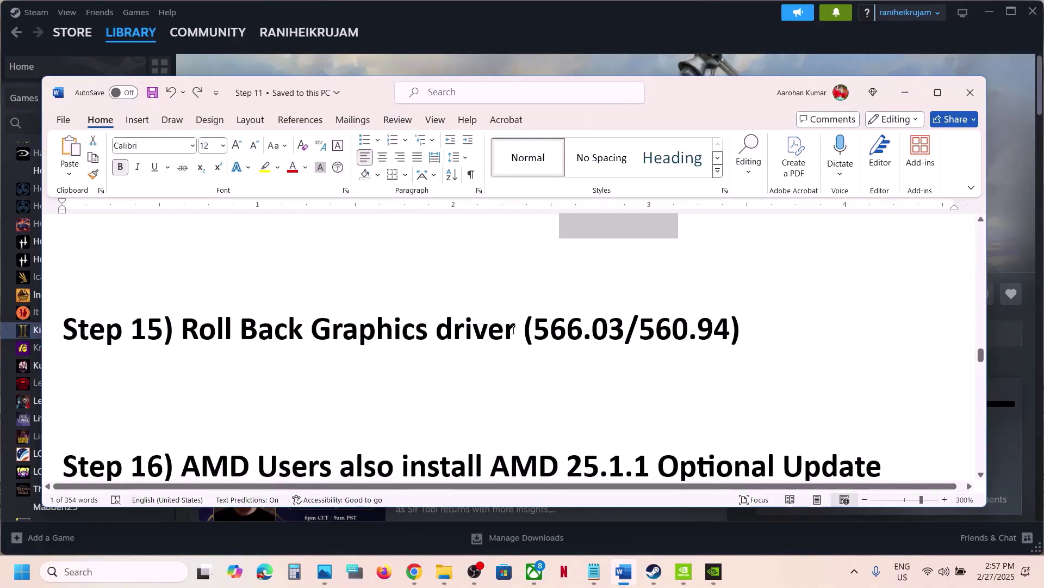
pyautogui.moveTo(513, 329); pyautogui.dragTo(281, 353)
# Copy the NVIDIA download link from Step 13 and open it in a new, maximized Chrome window
pyautogui.scroll(6, 282, 354)
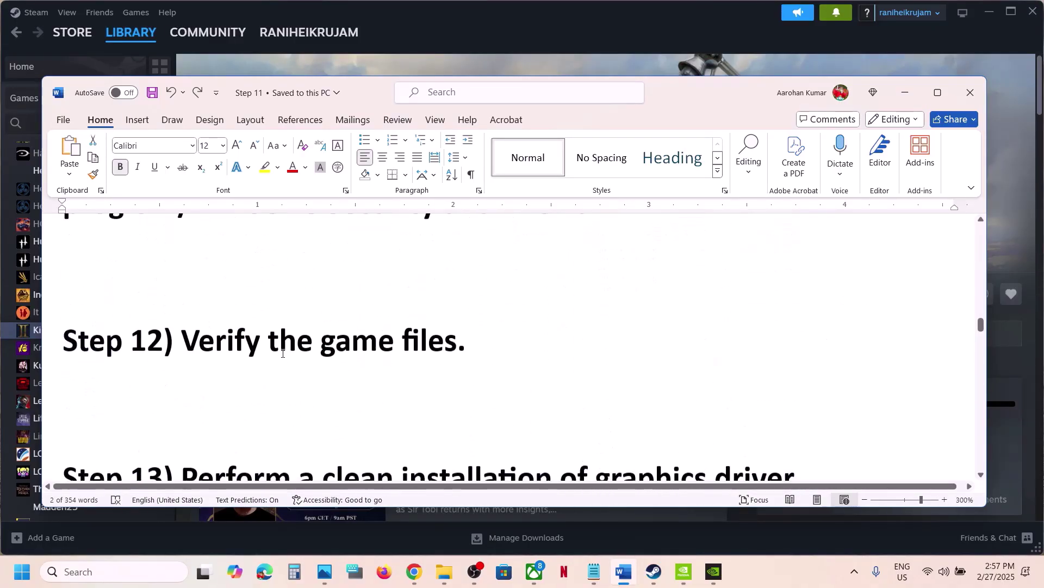
pyautogui.scroll(-4, 282, 354)
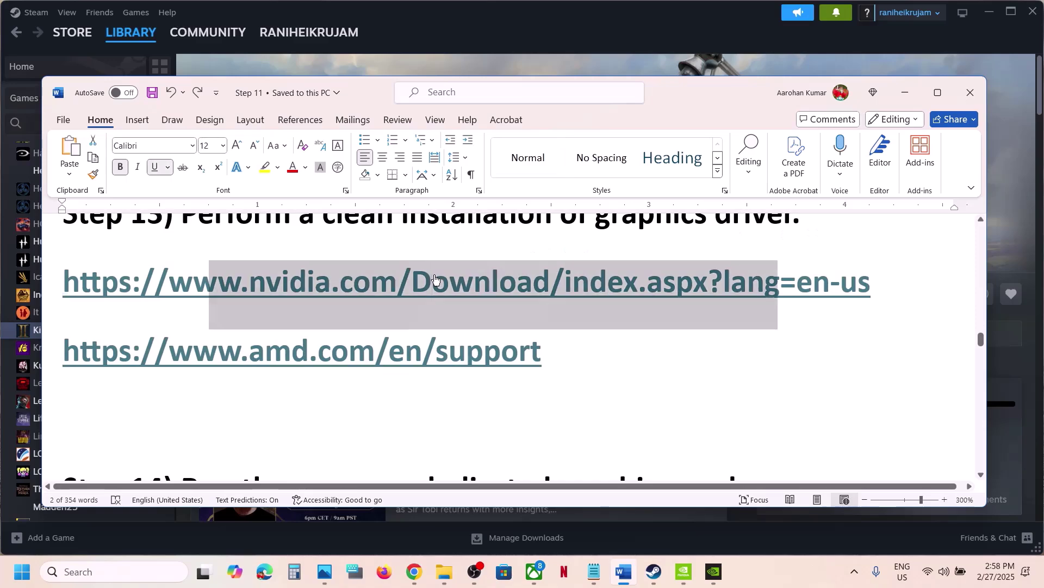
pyautogui.tripleClick(435, 279)
pyautogui.hotkey('ctrl', 'c')
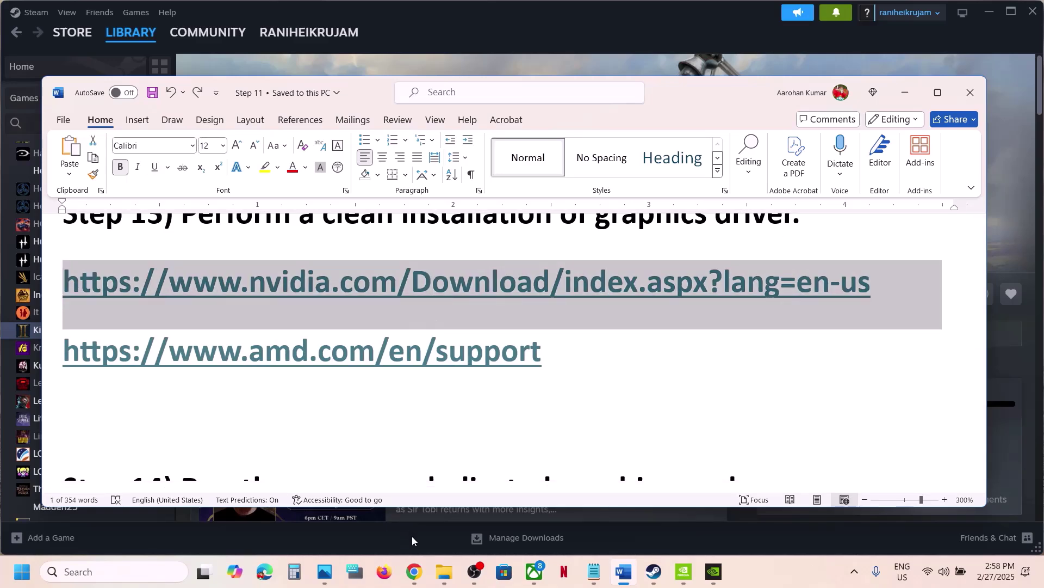
pyautogui.rightClick(414, 571)
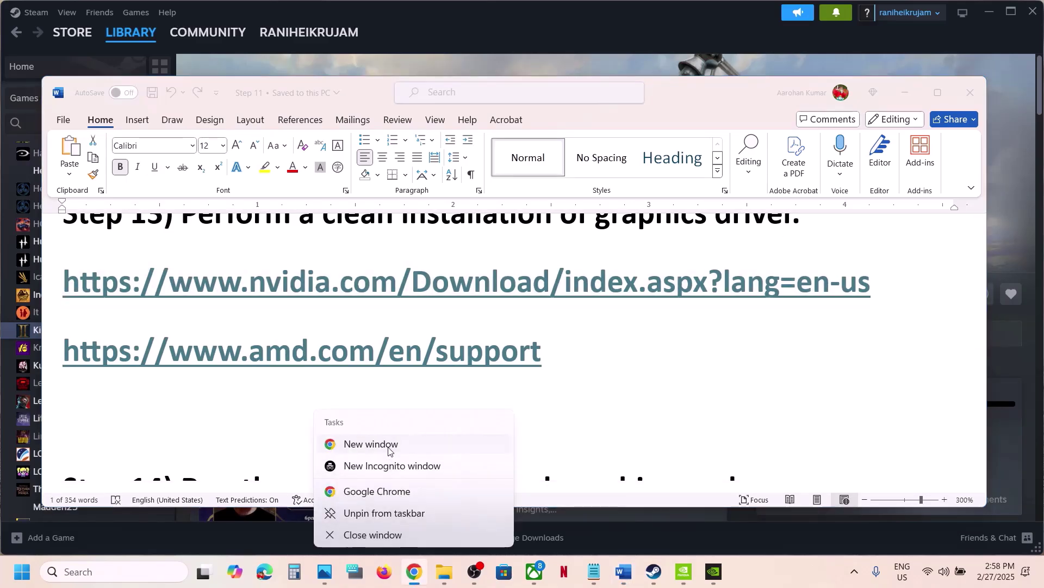
pyautogui.click(388, 450)
pyautogui.hotkey('ctrl', 'v')
pyautogui.press('Return')
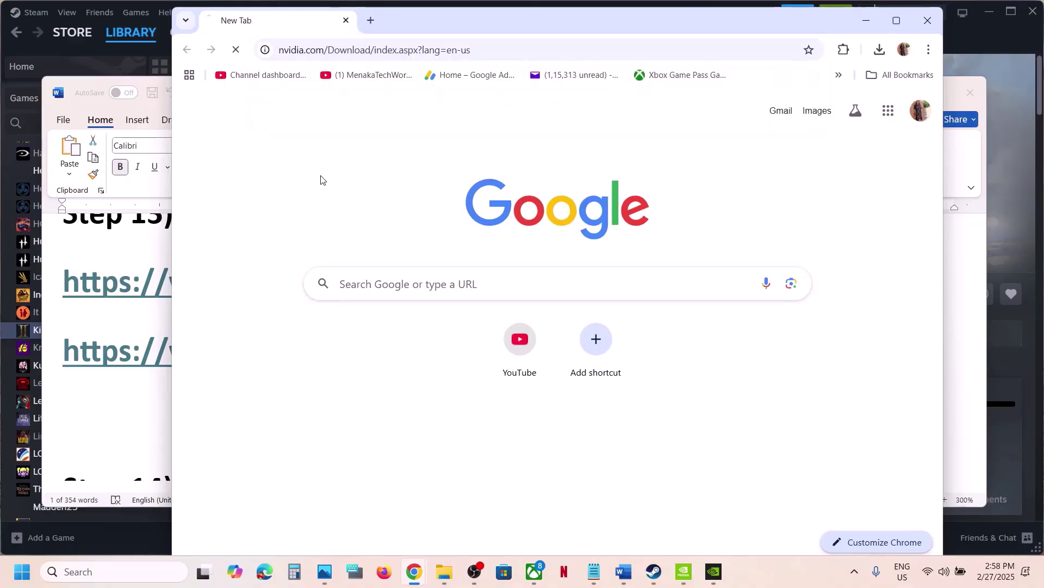
pyautogui.click(895, 20)
# Search for GeForce RTX 3050 Laptop GPU drivers on Windows 11 and expand the list of more driver versions
pyautogui.scroll(-3, 407, 247)
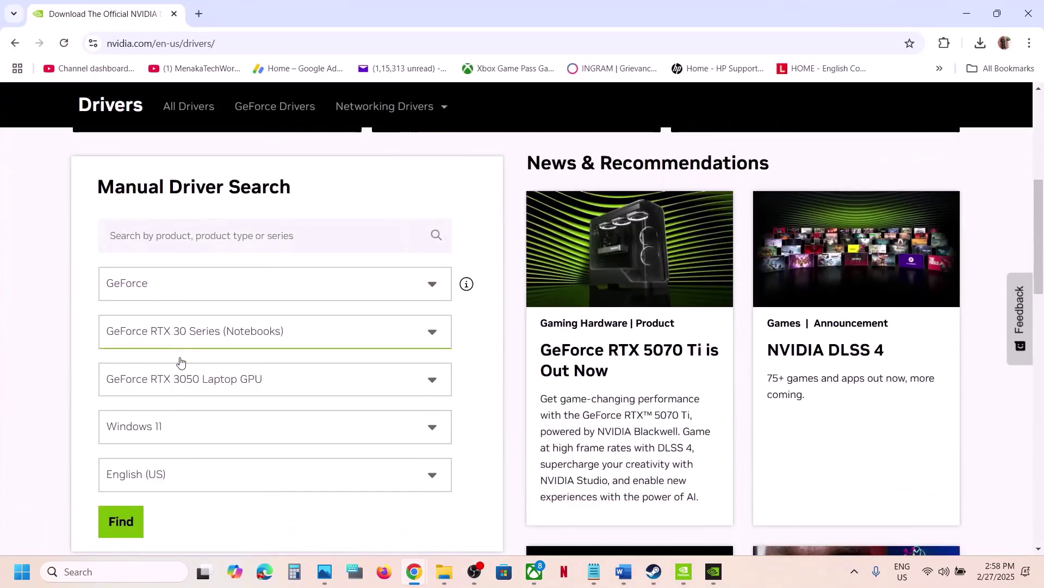
pyautogui.scroll(-1, 181, 362)
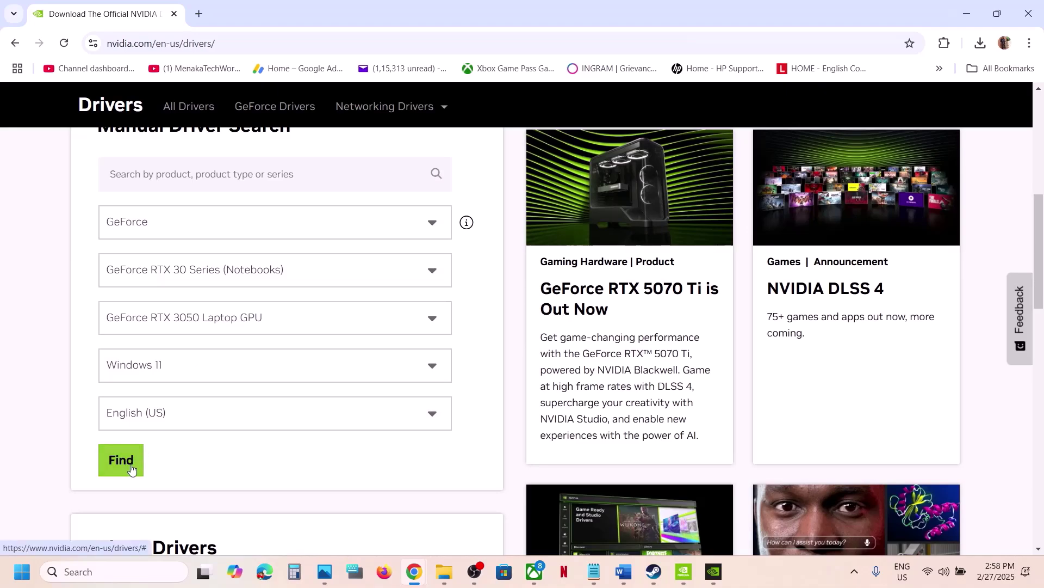
pyautogui.click(131, 469)
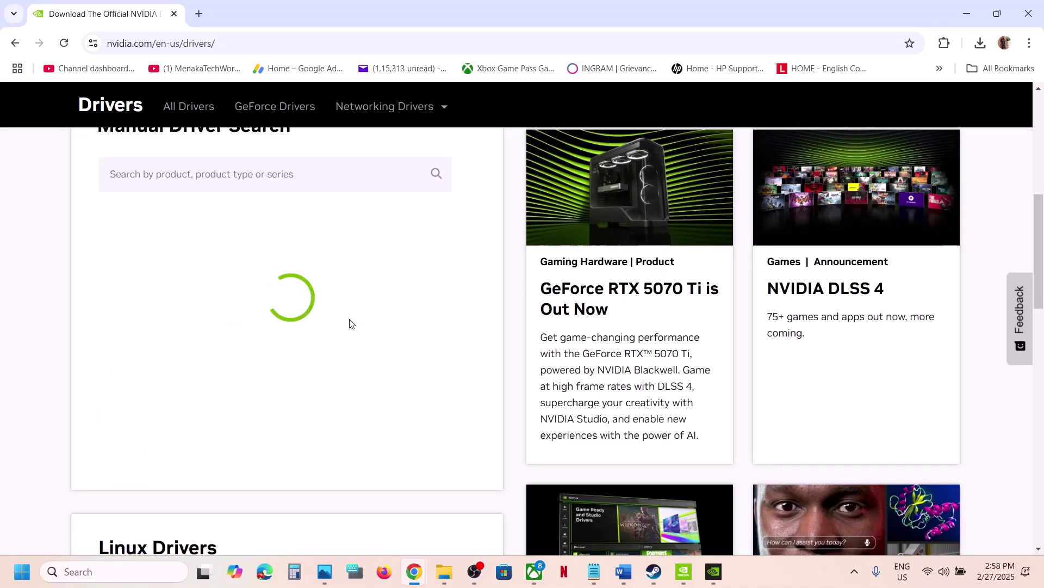
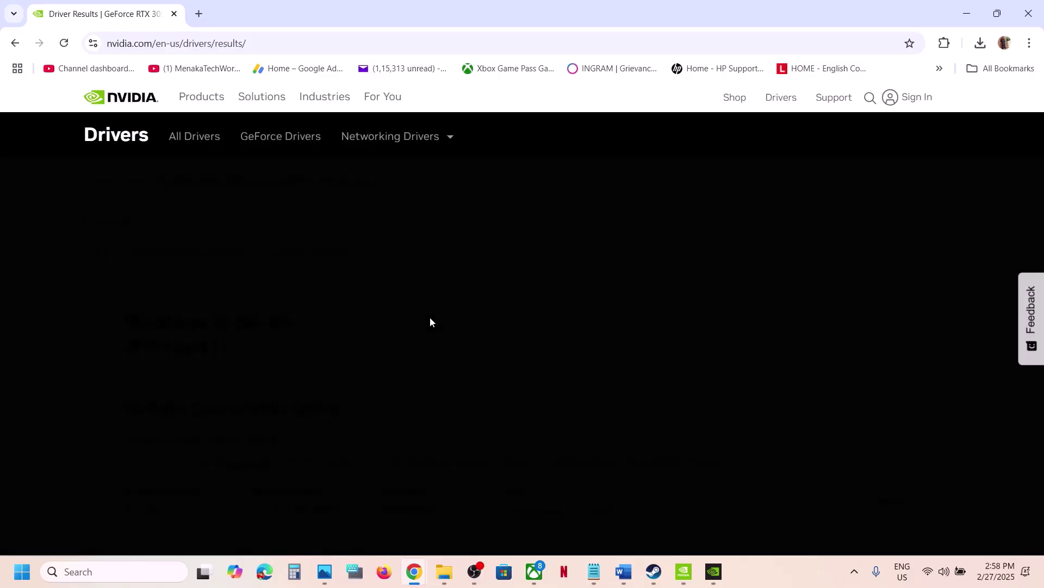
pyautogui.scroll(-8, 430, 317)
pyautogui.scroll(-1, 429, 322)
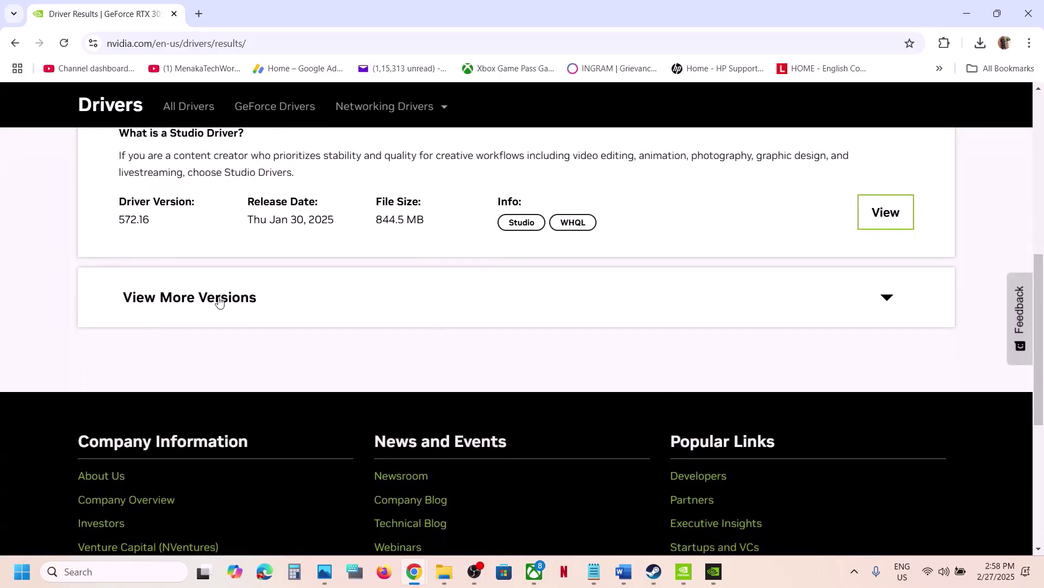
pyautogui.click(200, 298)
pyautogui.scroll(-3, 200, 309)
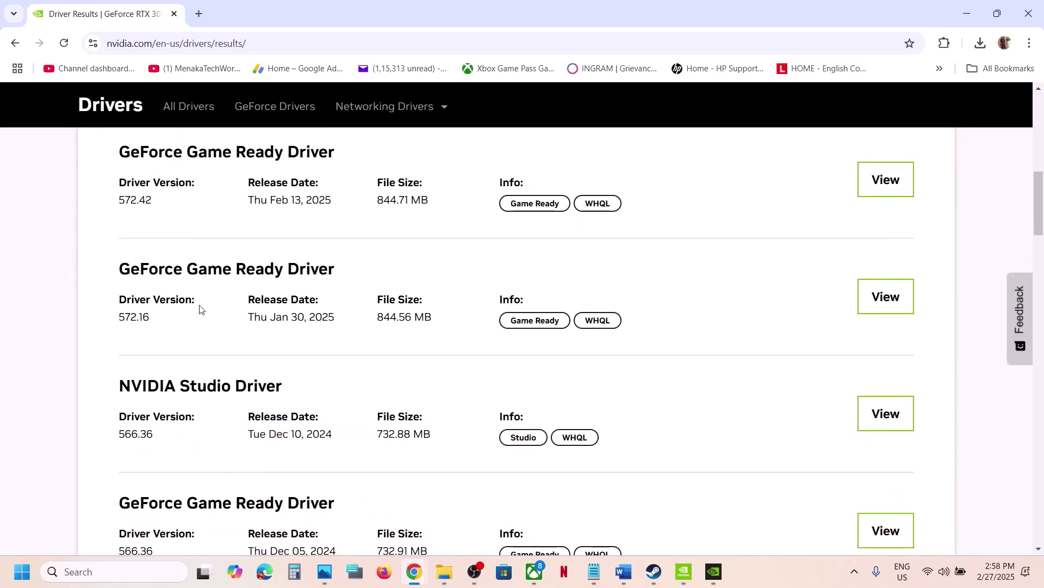
# Highlight driver version 566.03 in Step 15 of the Word guide and return to the NVIDIA driver results in Chrome
pyautogui.click(631, 581)
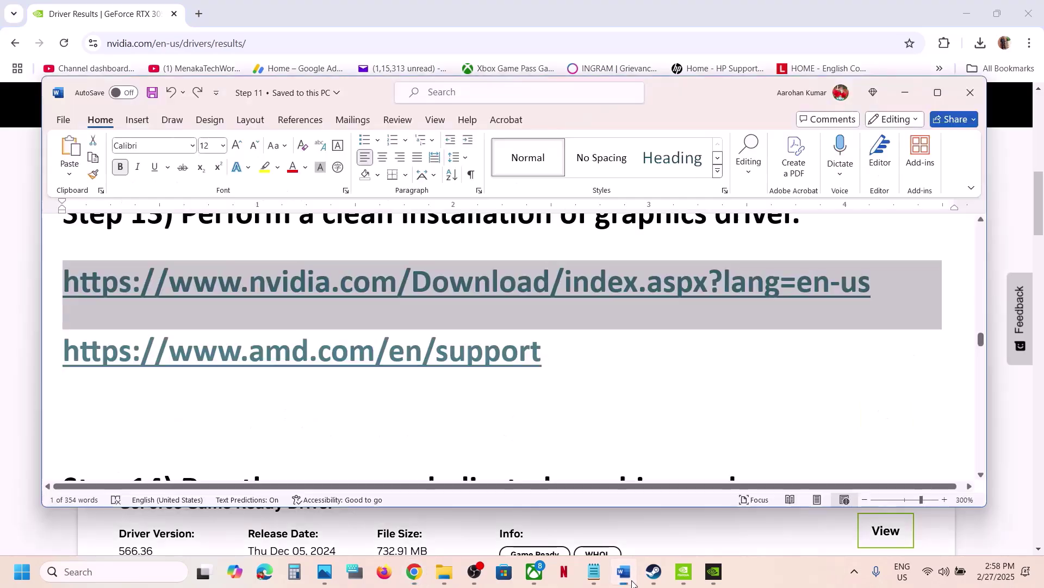
pyautogui.scroll(-8, 572, 400)
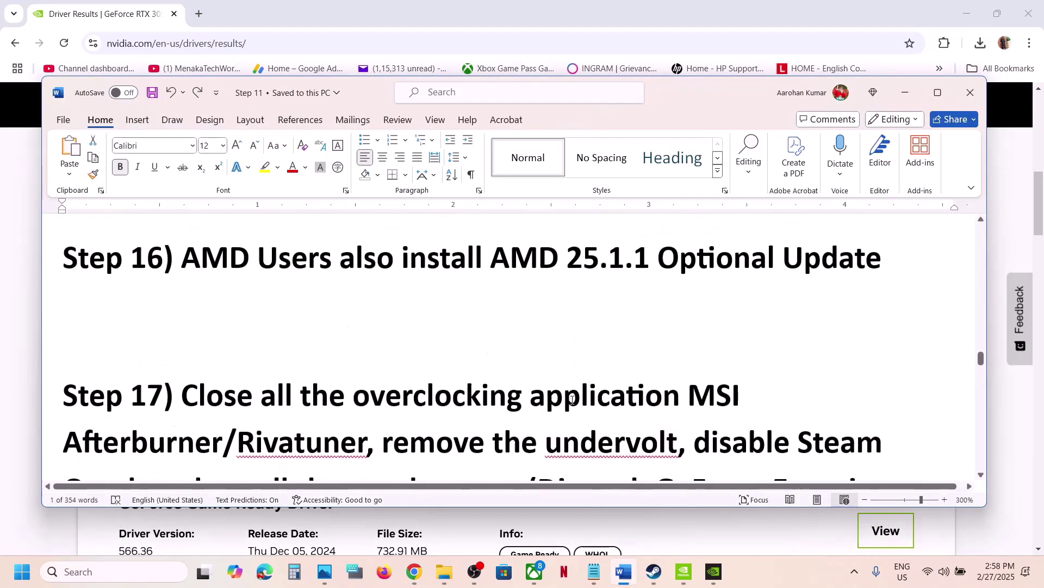
pyautogui.scroll(4, 572, 400)
pyautogui.moveTo(537, 344); pyautogui.dragTo(625, 345)
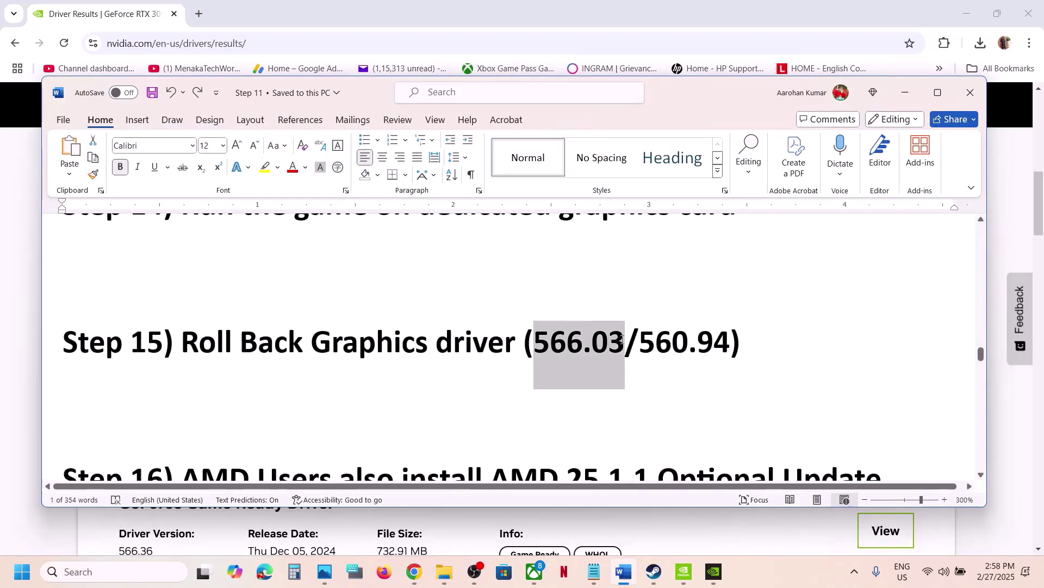
pyautogui.click(29, 452)
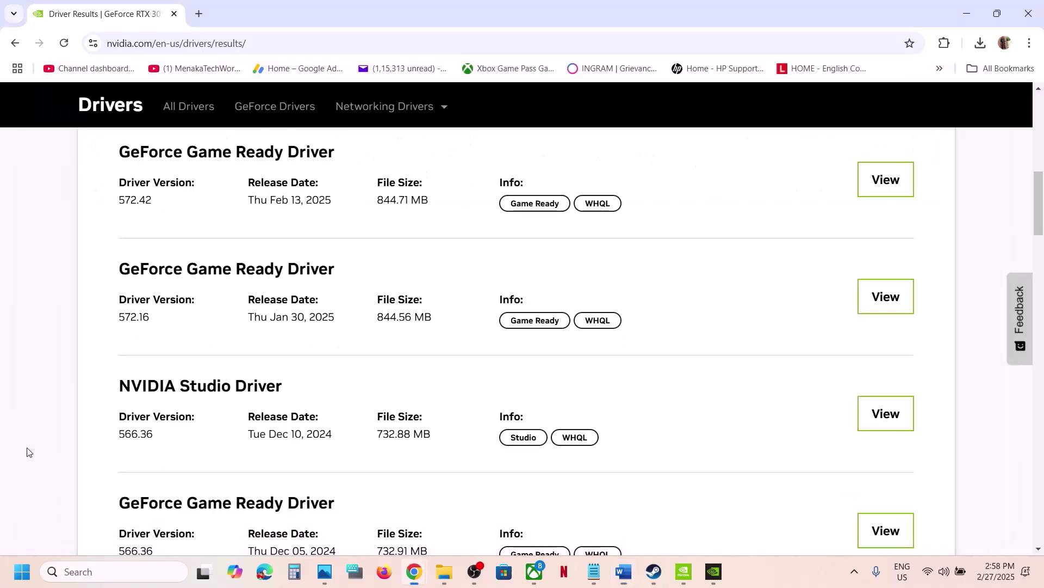
# Look through the older GeForce driver versions for Game Ready Driver 566.03 and highlight its version number
pyautogui.scroll(4, 252, 360)
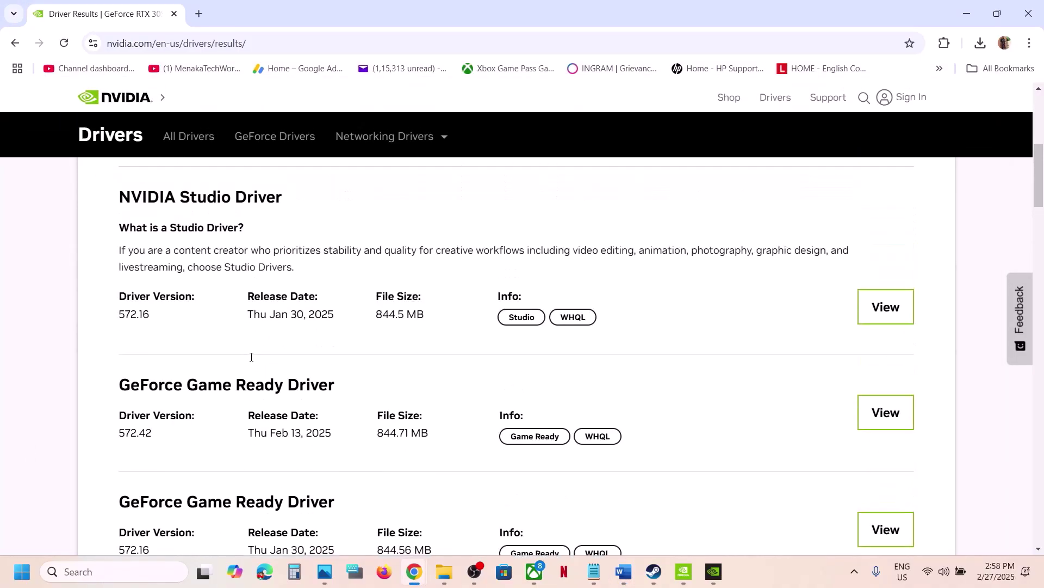
pyautogui.scroll(-1, 251, 356)
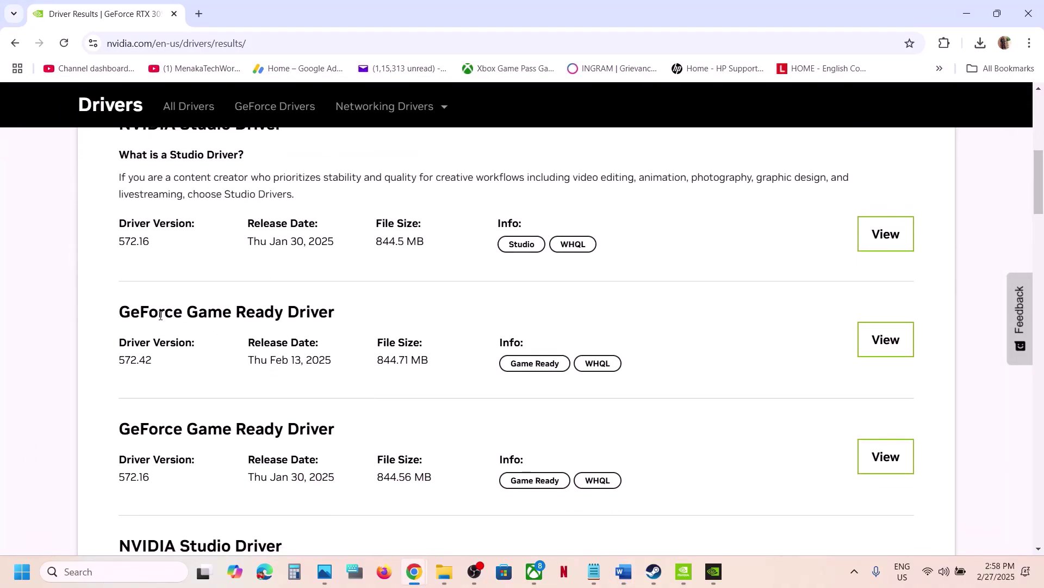
pyautogui.scroll(1, 158, 317)
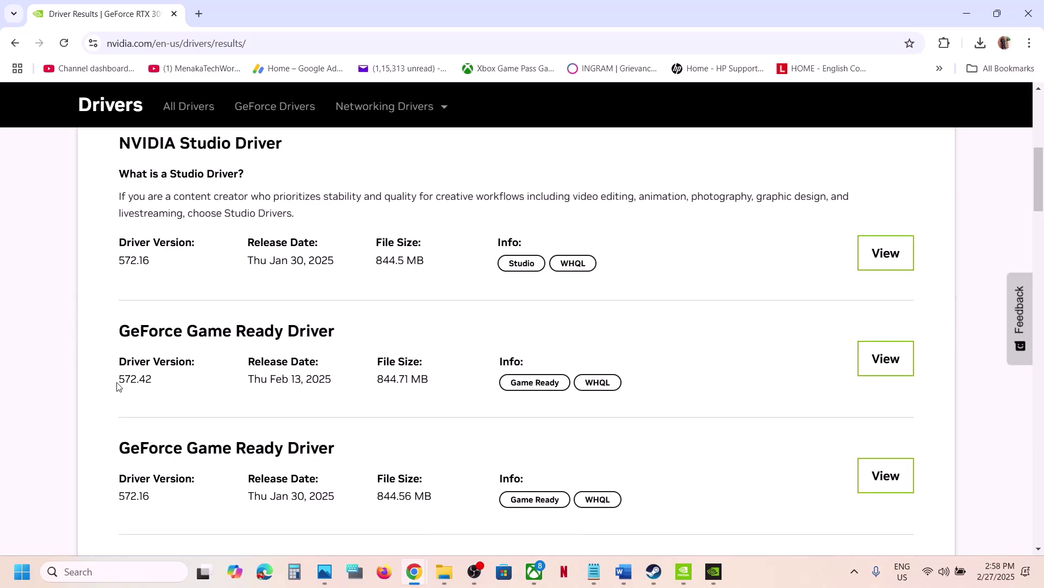
pyautogui.moveTo(116, 384); pyautogui.dragTo(157, 385)
pyautogui.click(158, 386)
pyautogui.scroll(-2, 158, 386)
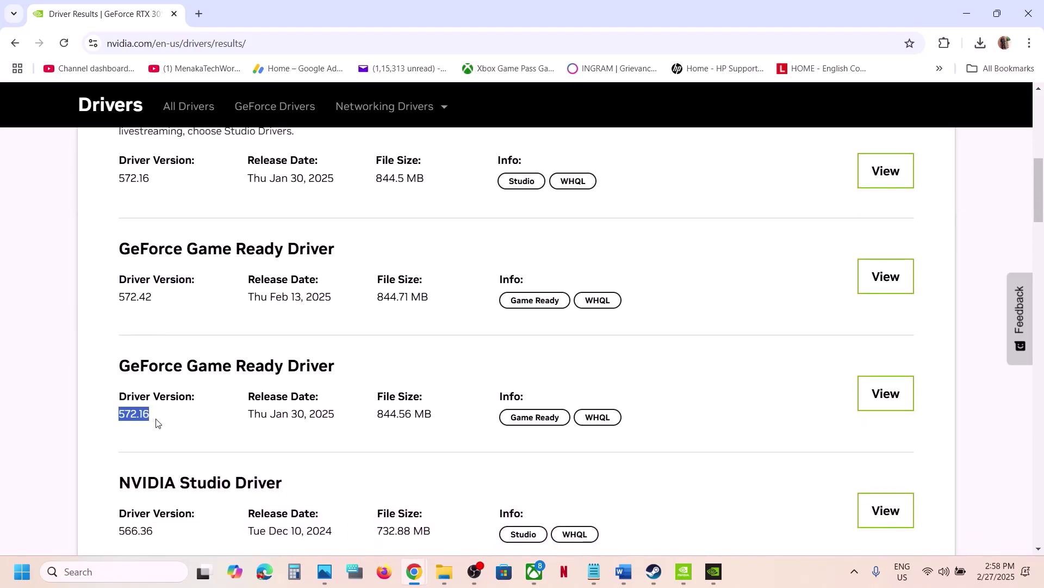
pyautogui.scroll(-3, 157, 422)
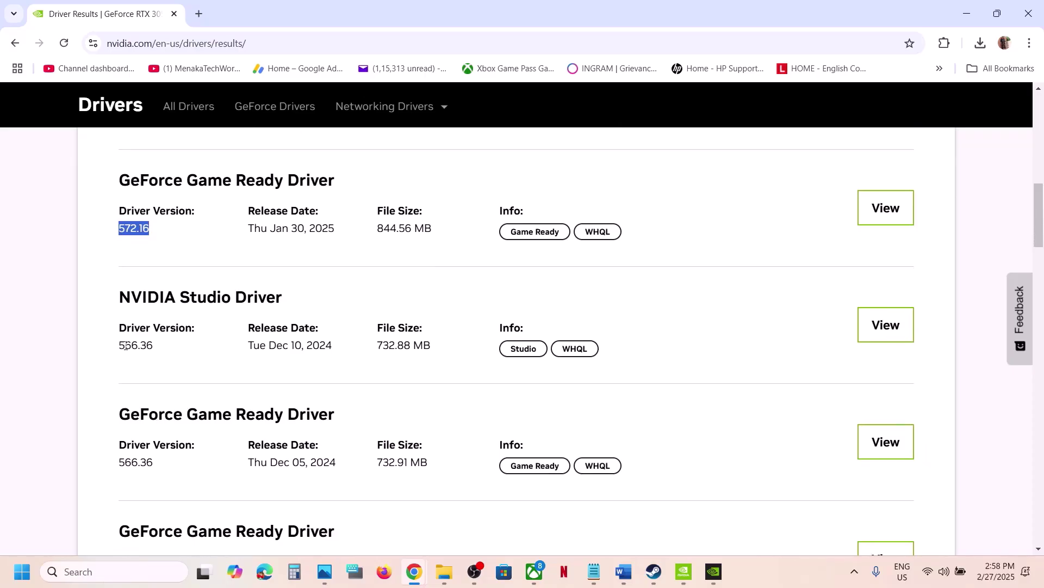
pyautogui.scroll(-5, 164, 350)
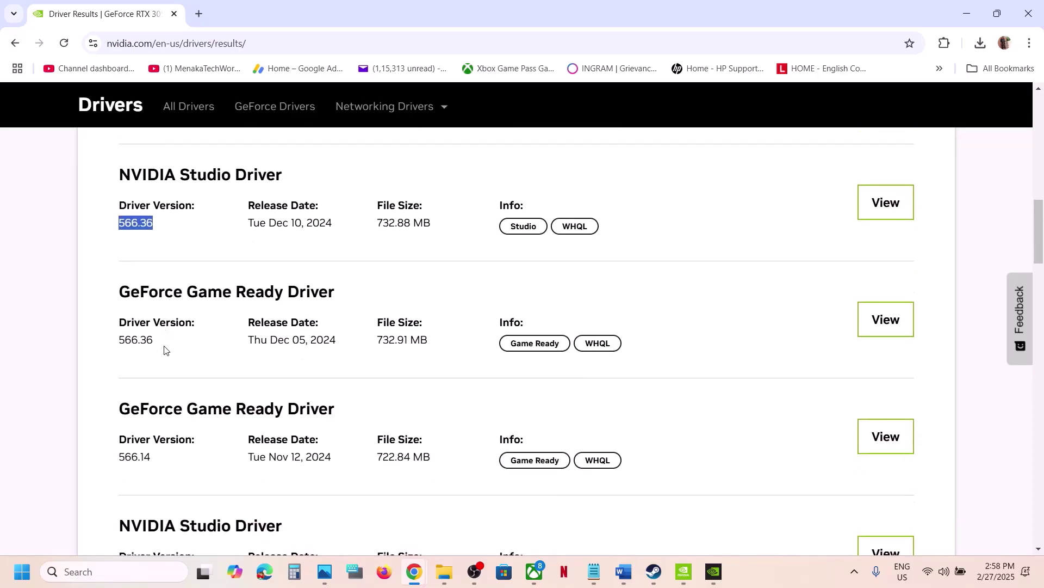
pyautogui.scroll(-1, 164, 350)
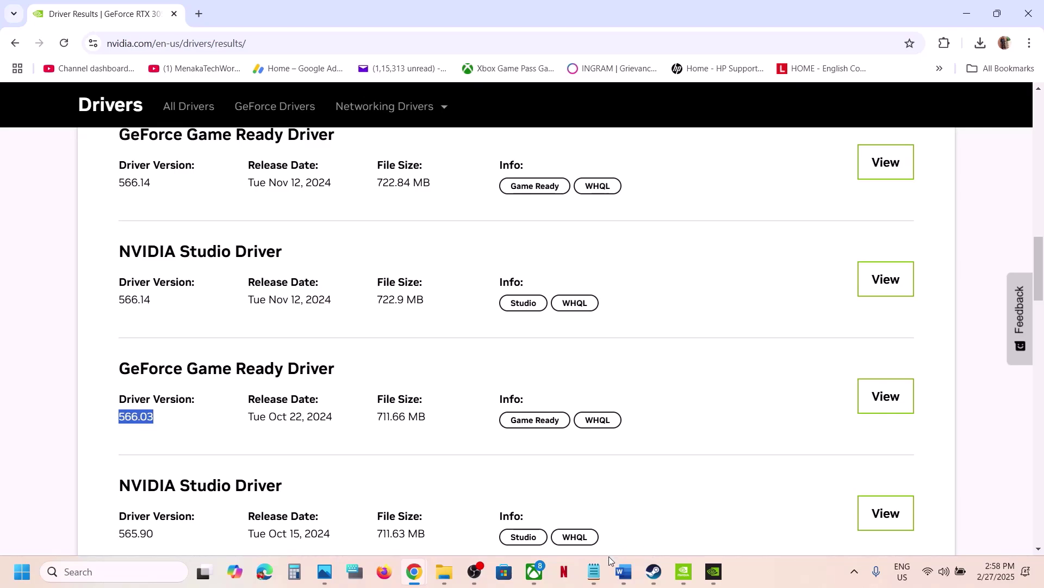
# Highlight the alternative rollback version 560.94 in Step 15 of the Word guide and locate it in Chrome's NVIDIA driver list
pyautogui.click(624, 578)
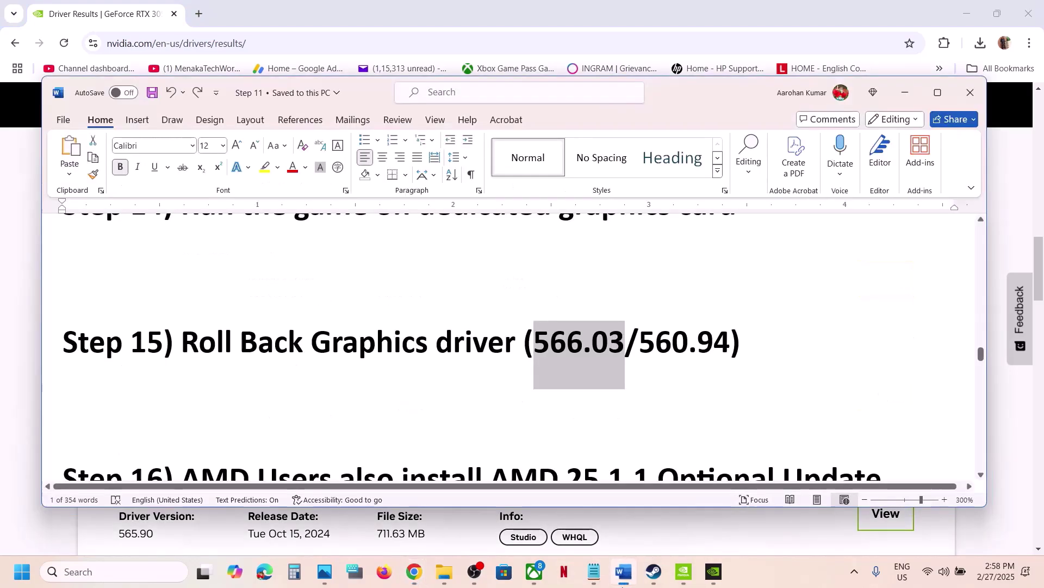
pyautogui.doubleClick(641, 334)
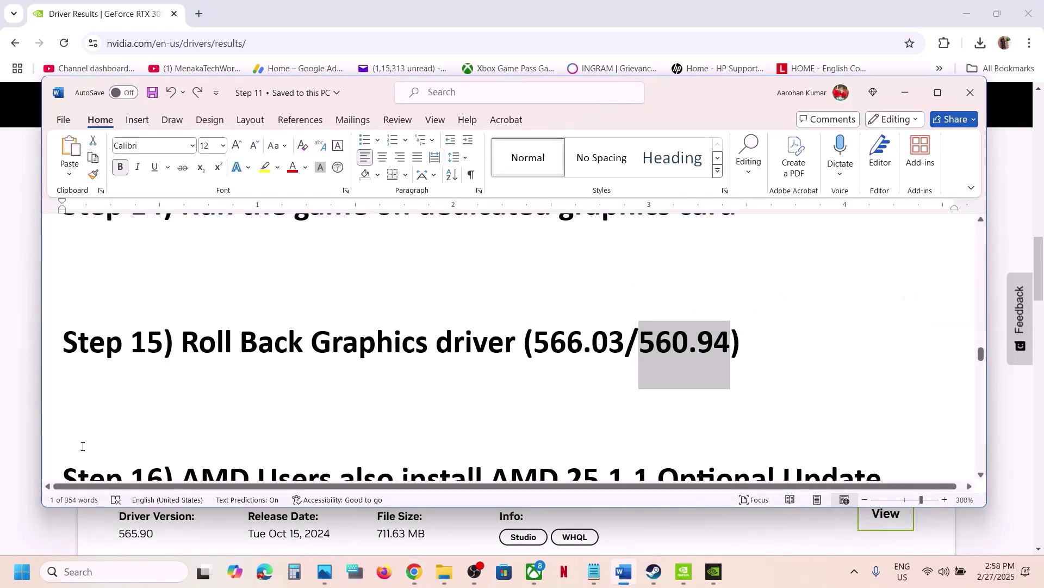
pyautogui.click(29, 469)
pyautogui.scroll(-8, 185, 466)
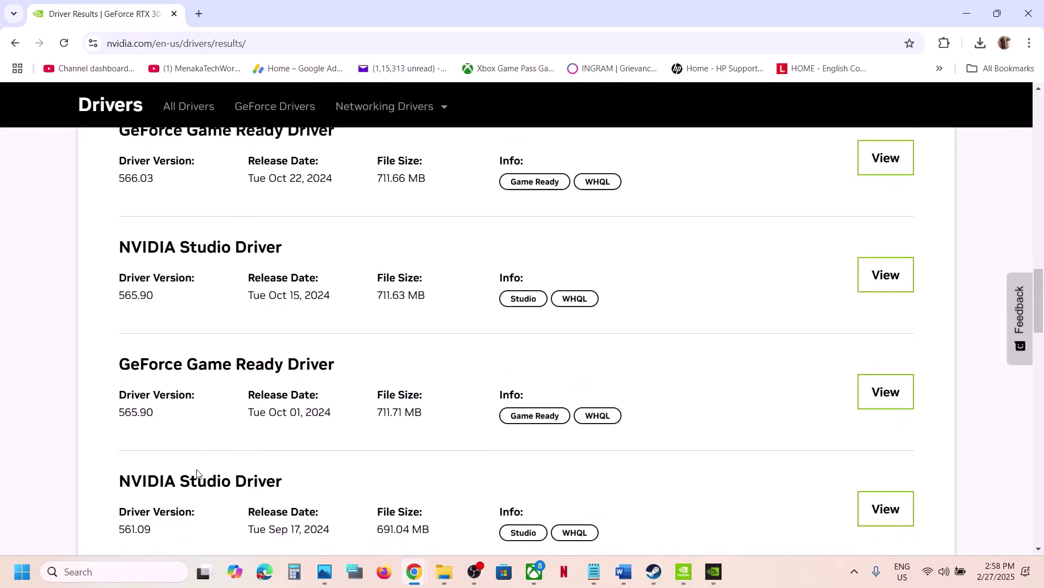
pyautogui.scroll(-6, 167, 462)
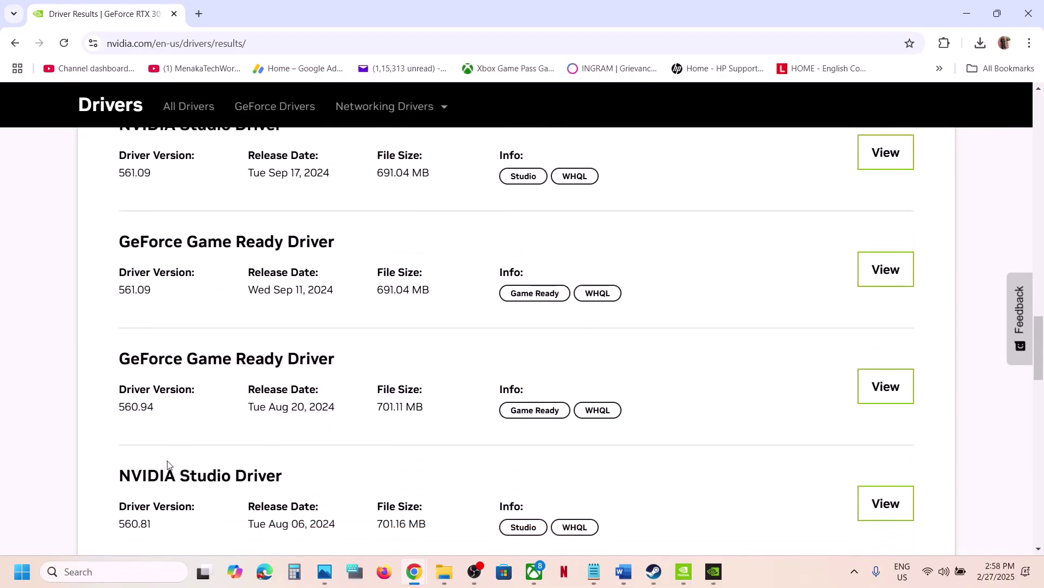
pyautogui.scroll(1, 168, 462)
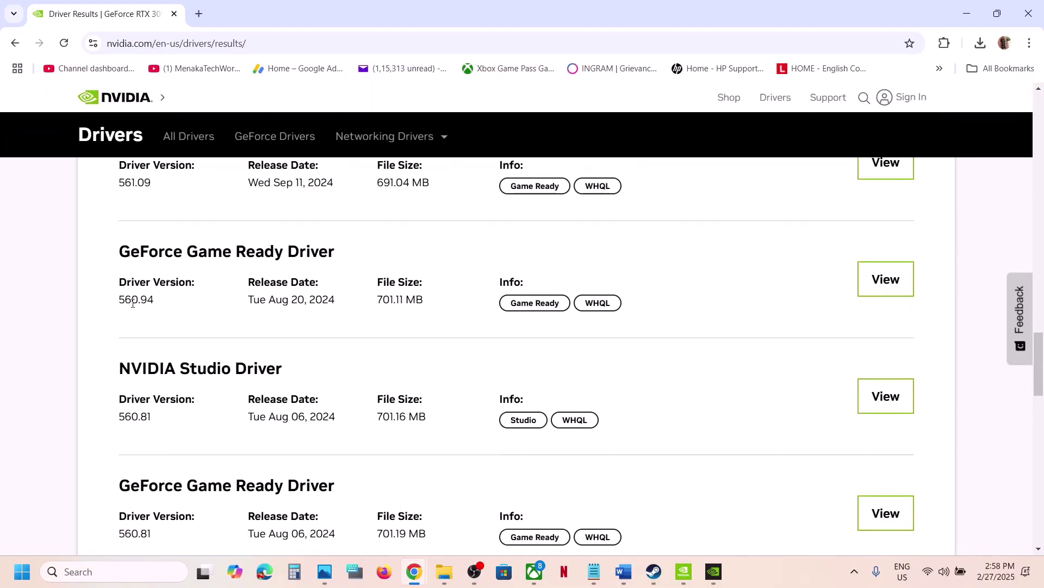
pyautogui.moveTo(118, 308); pyautogui.dragTo(193, 301)
pyautogui.click(196, 302)
pyautogui.scroll(4, 299, 289)
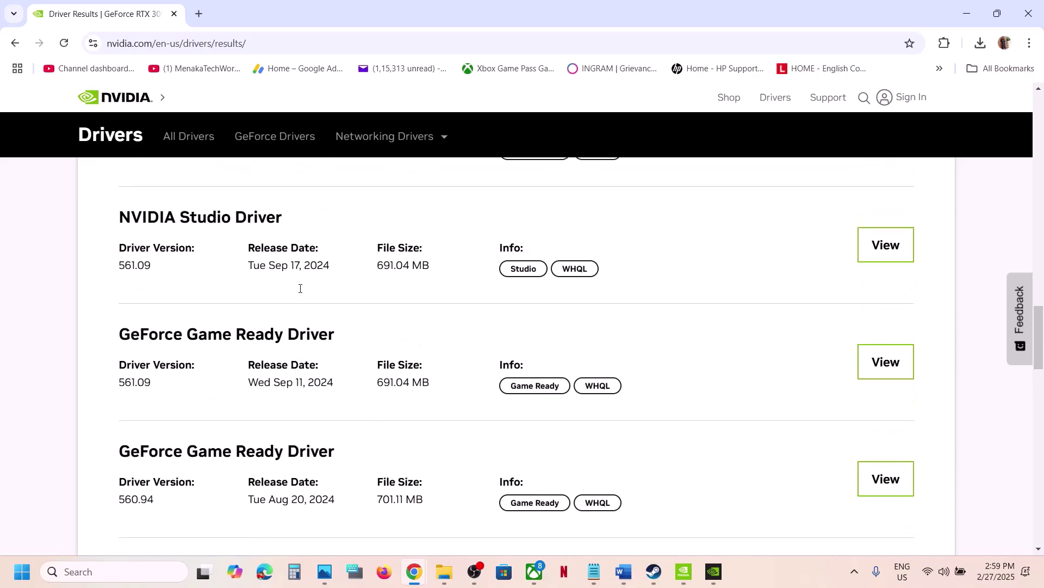
pyautogui.scroll(14, 300, 289)
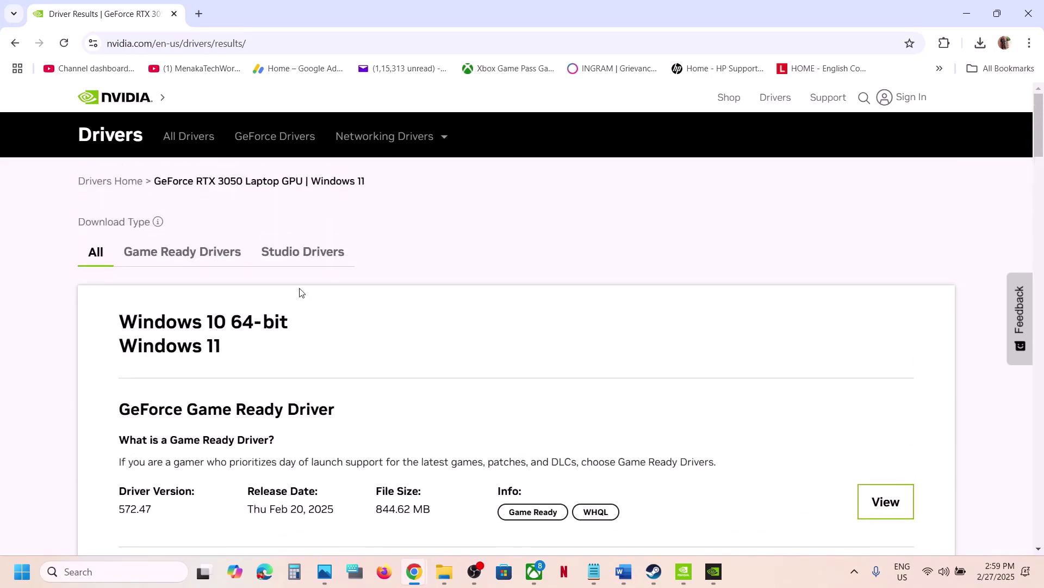
# Switch to the Word guide and copy "AMD 25.1.1 Optional Update" from Step 16
pyautogui.click(624, 568)
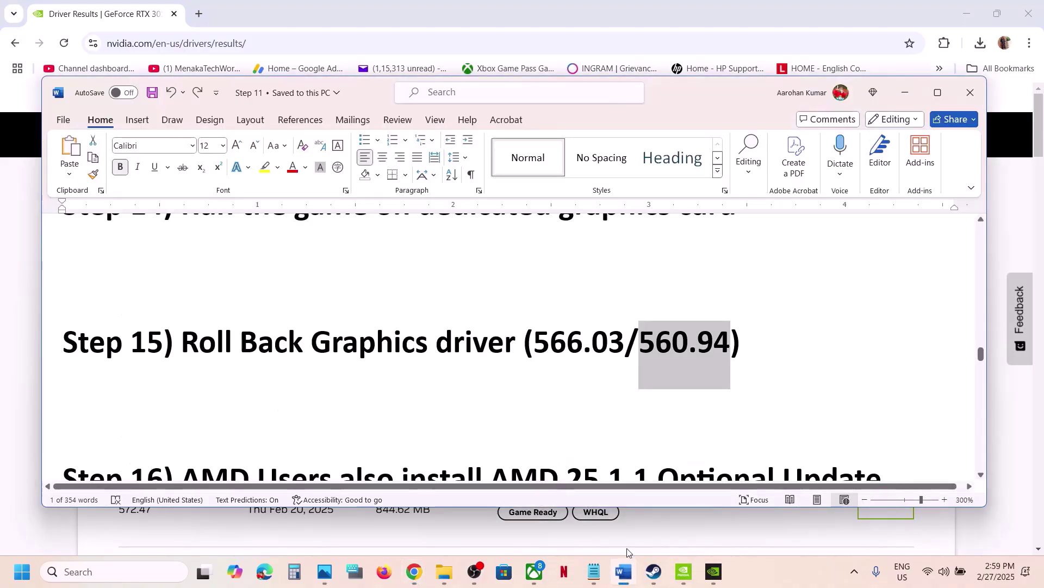
pyautogui.scroll(-3, 343, 370)
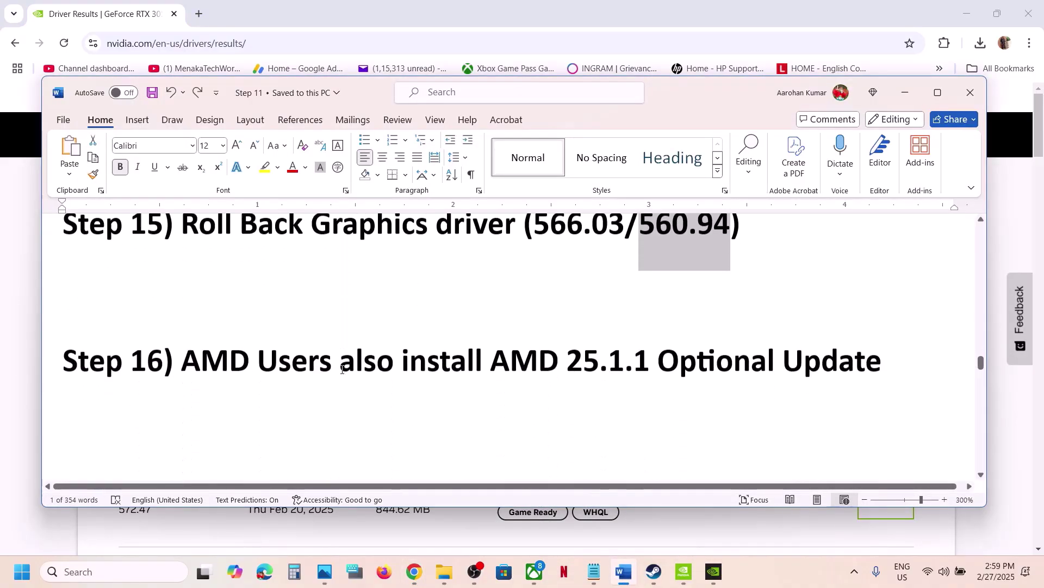
pyautogui.scroll(1, 342, 369)
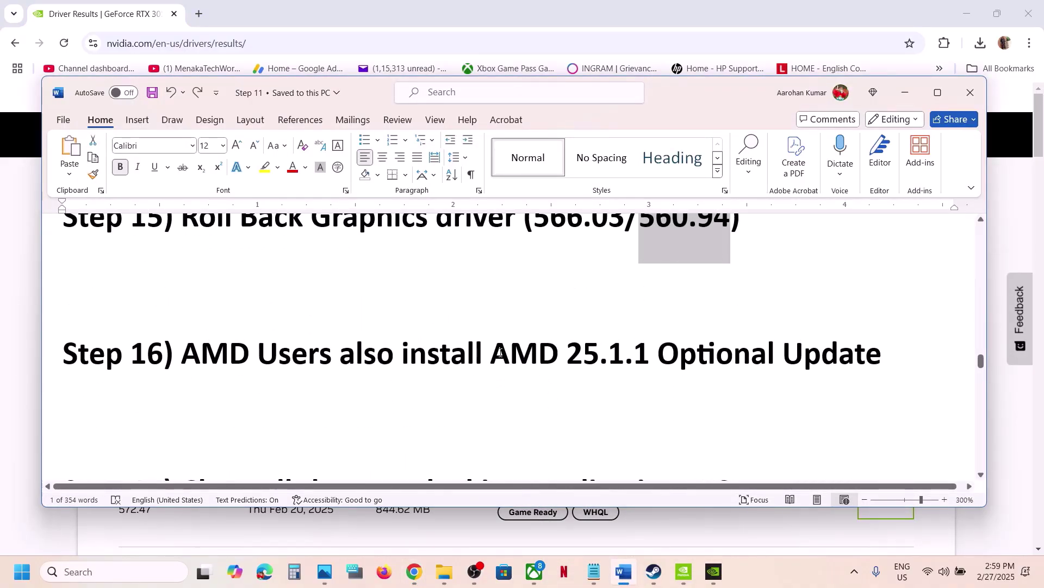
pyautogui.moveTo(500, 352); pyautogui.dragTo(865, 340)
pyautogui.hotkey('ctrl', 'c')
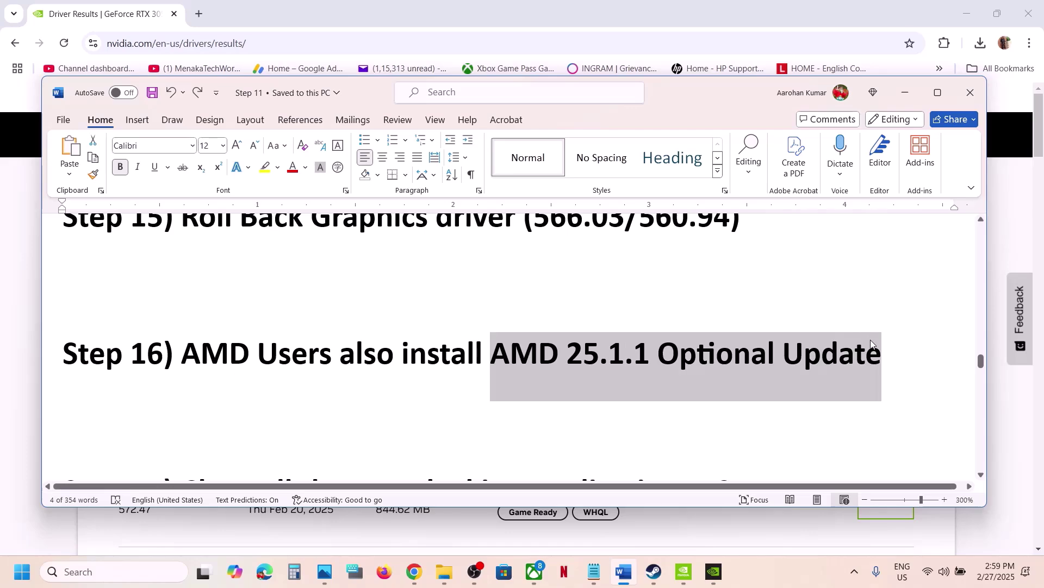
# Search for the copied AMD update in a new Chrome tab and download its Windows 10 & 11 64-bit driver from AMD's release notes
pyautogui.moveTo(419, 573)
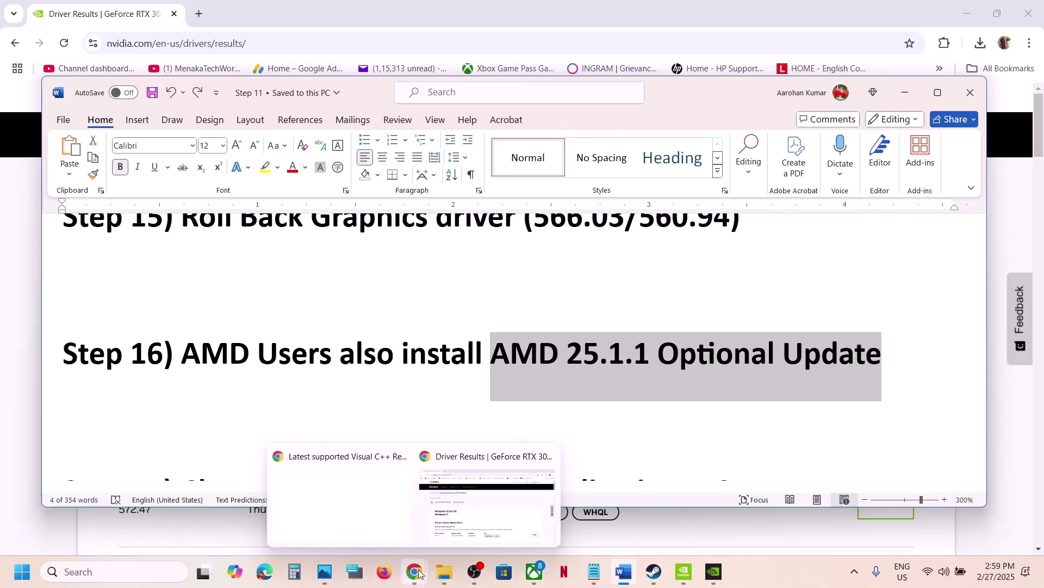
pyautogui.click(483, 507)
pyautogui.click(199, 14)
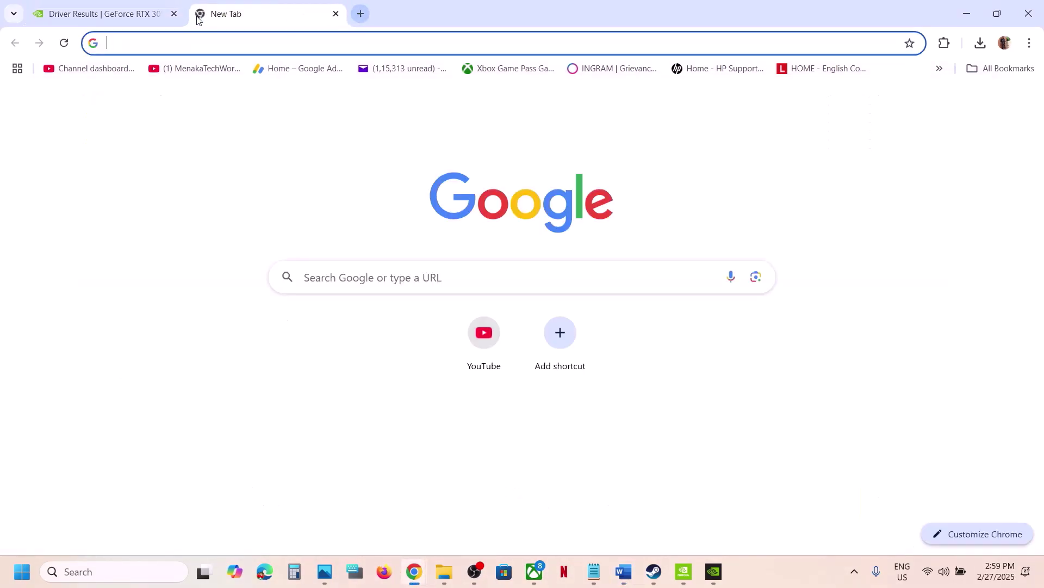
pyautogui.hotkey('ctrl', 'v')
pyautogui.press('Return')
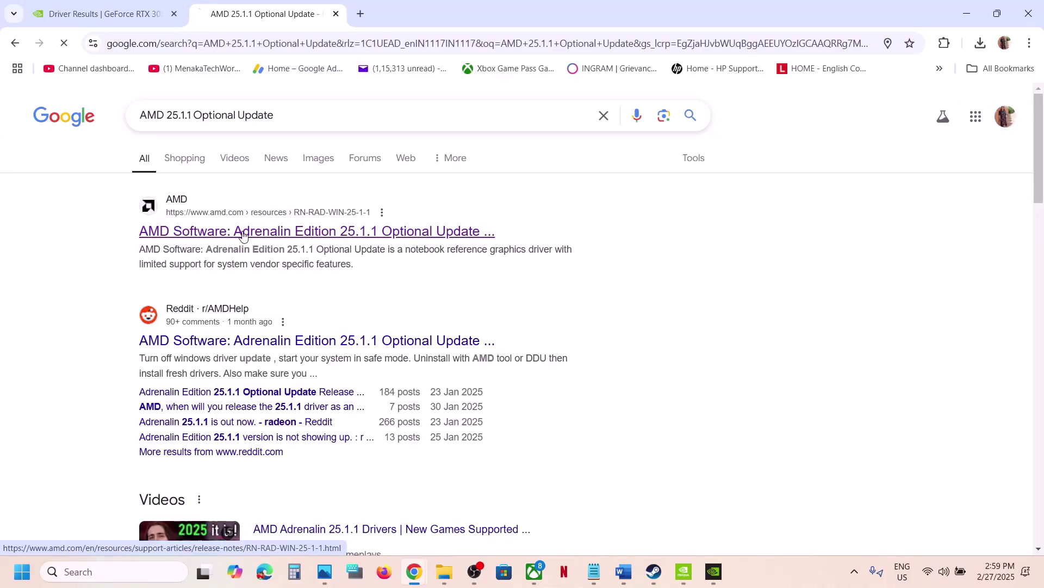
pyautogui.scroll(-10, 345, 271)
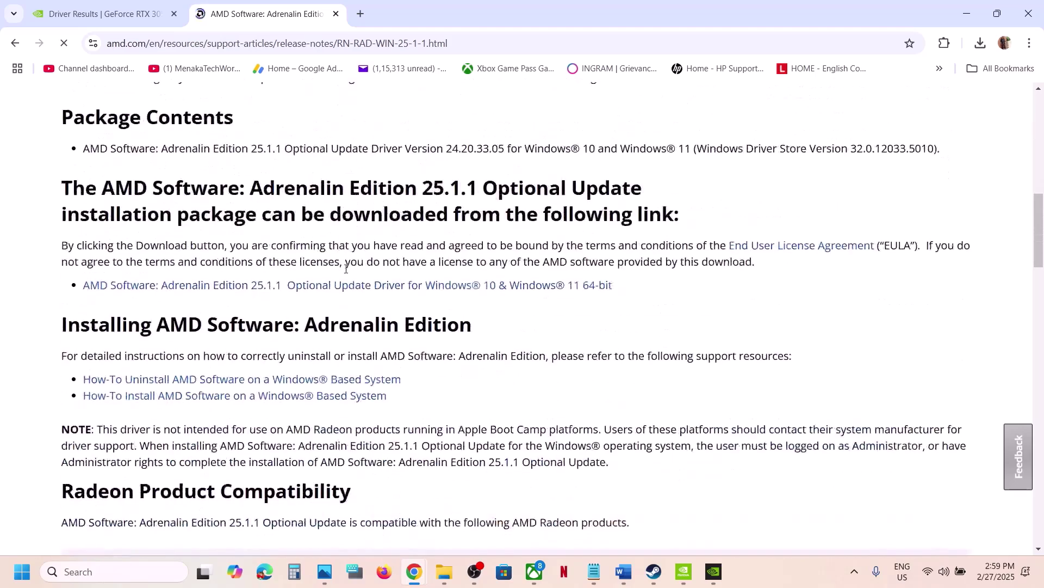
pyautogui.click(297, 291)
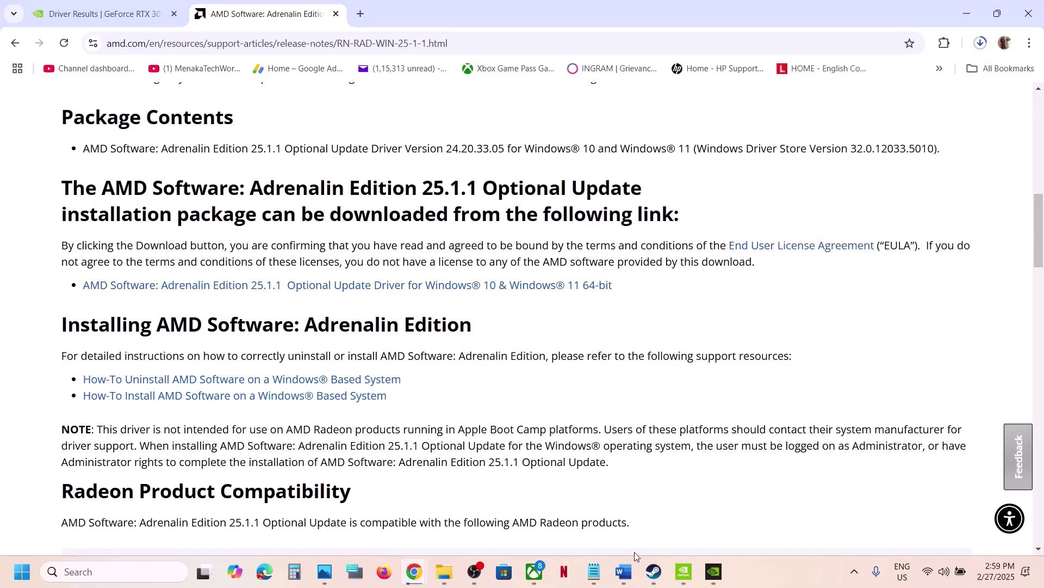
# Return to the Word guide and highlight the Step 17 instruction to close MSI Afterburner/Rivatuner
pyautogui.click(647, 572)
pyautogui.click(630, 576)
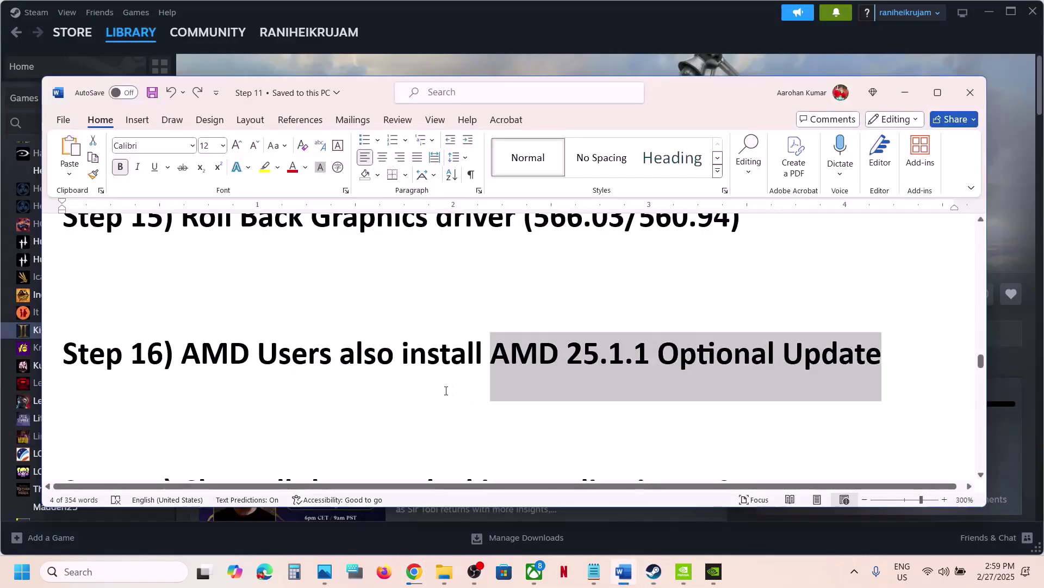
pyautogui.scroll(-5, 190, 257)
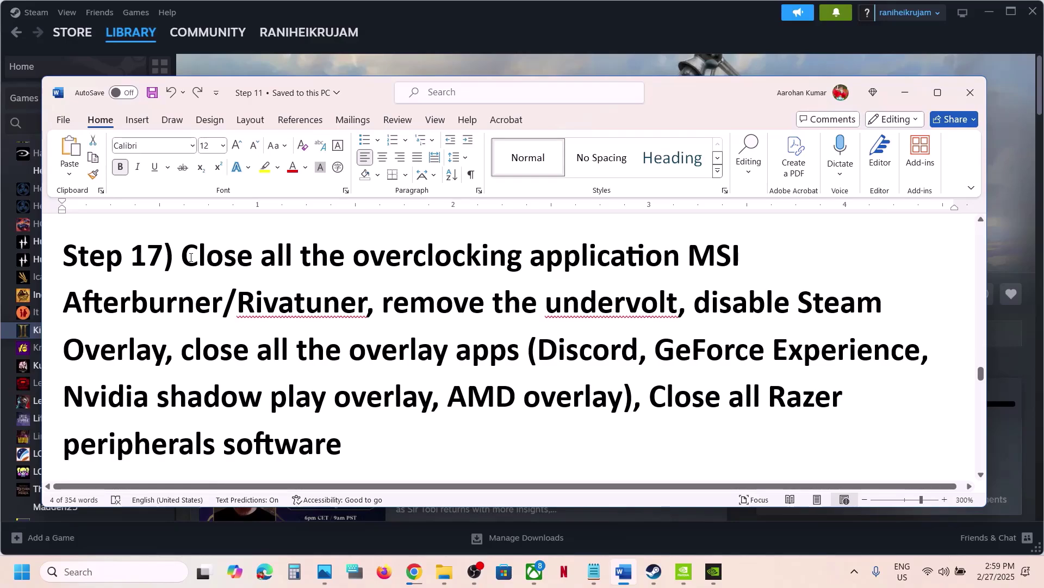
pyautogui.moveTo(191, 257); pyautogui.dragTo(305, 302)
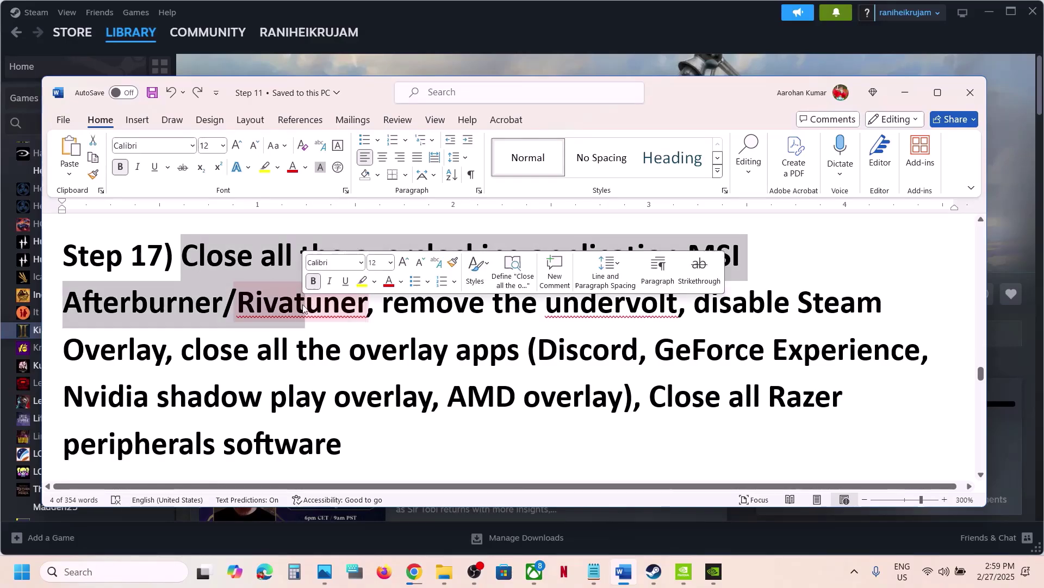
# Launch MSI Afterburner and RivaTuner Statistics Server through Windows search and bring up the MSI Afterburner window
pyautogui.click(132, 566)
pyautogui.write('msi afterburner')
pyautogui.press('Return')
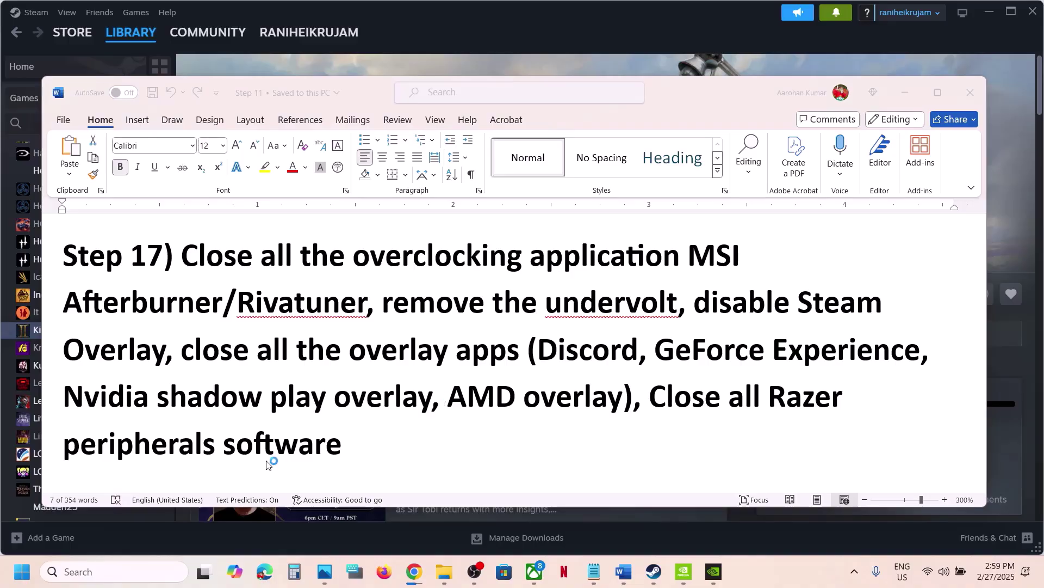
pyautogui.click(100, 572)
pyautogui.write('rivatuner')
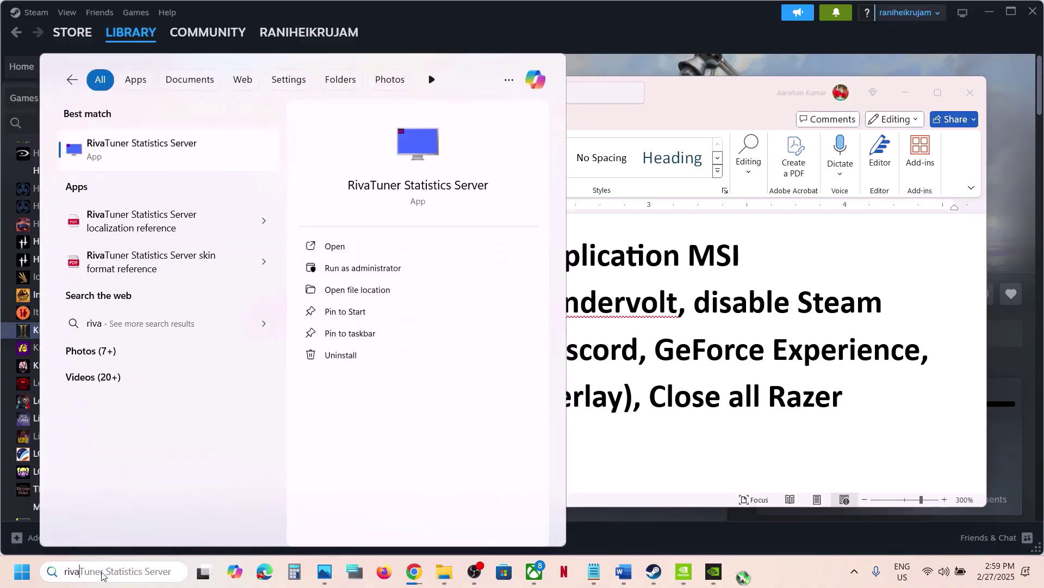
pyautogui.press('Return')
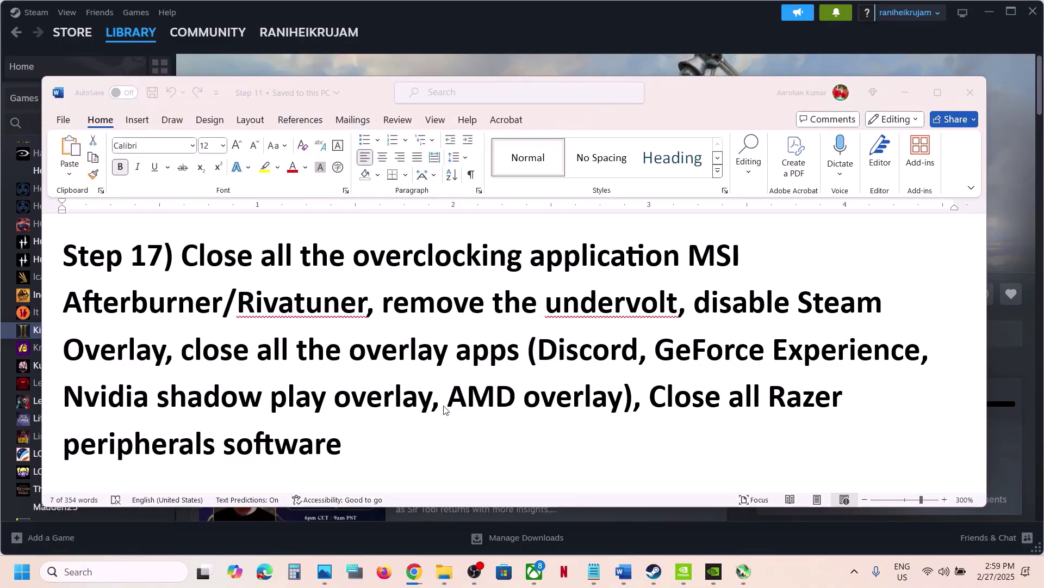
pyautogui.click(856, 574)
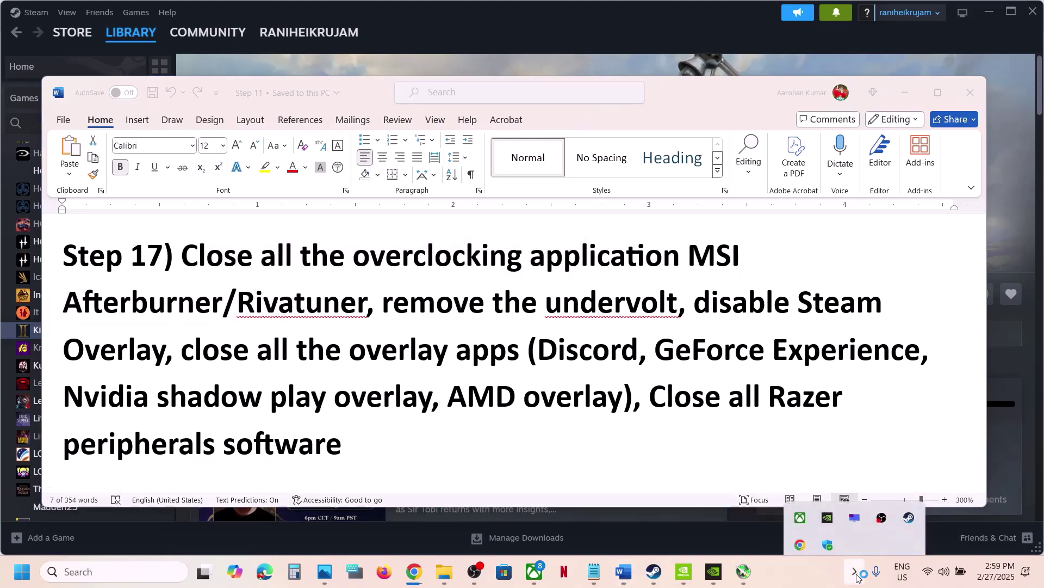
pyautogui.click(744, 580)
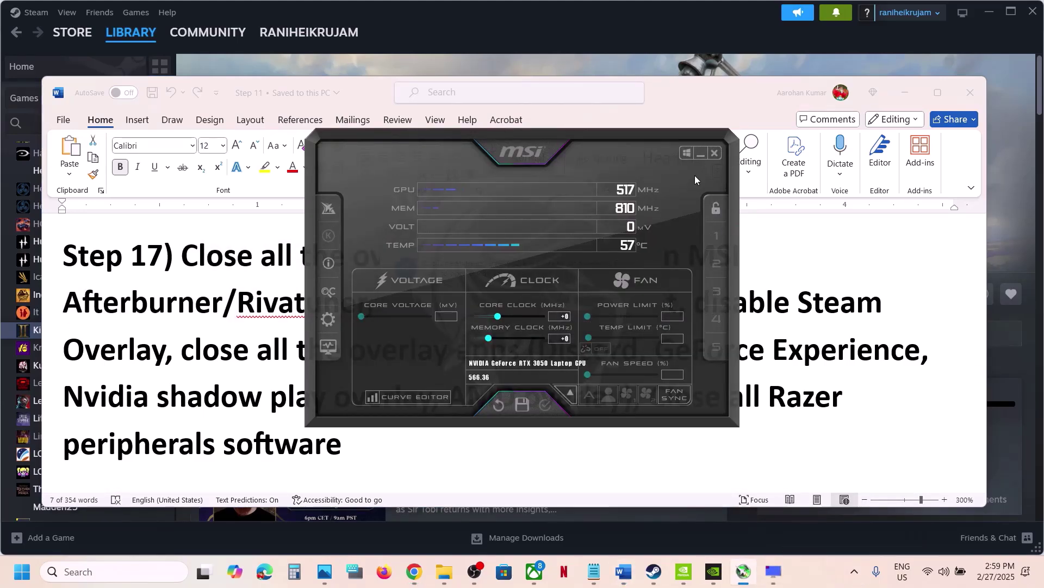
# Minimize the MSI Afterburner window and exit both MSI Afterburner and RivaTuner Statistics Server from the background apps
pyautogui.click(701, 154)
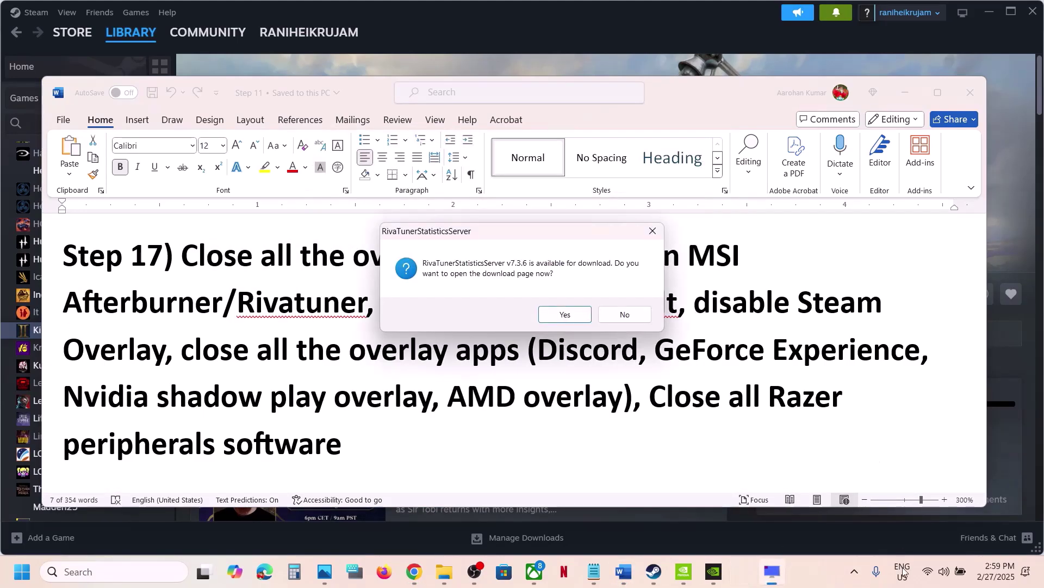
pyautogui.click(855, 571)
pyautogui.rightClick(886, 501)
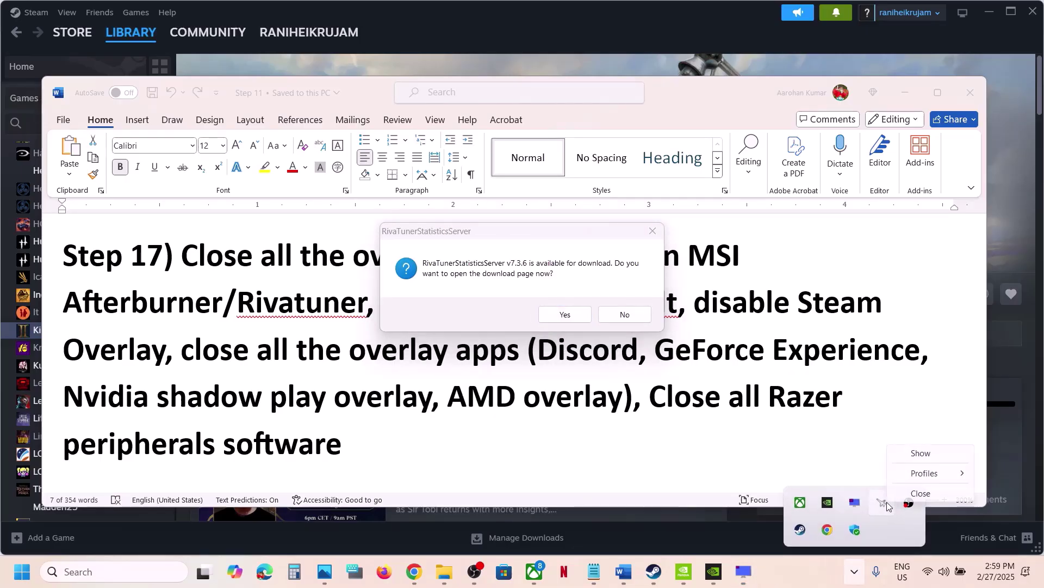
pyautogui.click(921, 493)
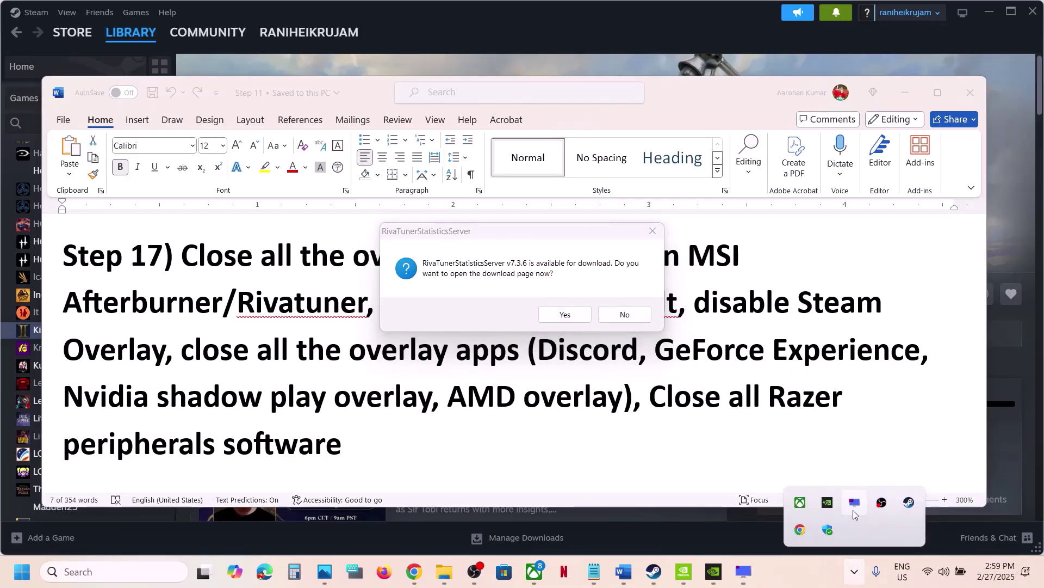
pyautogui.rightClick(854, 508)
pyautogui.click(854, 494)
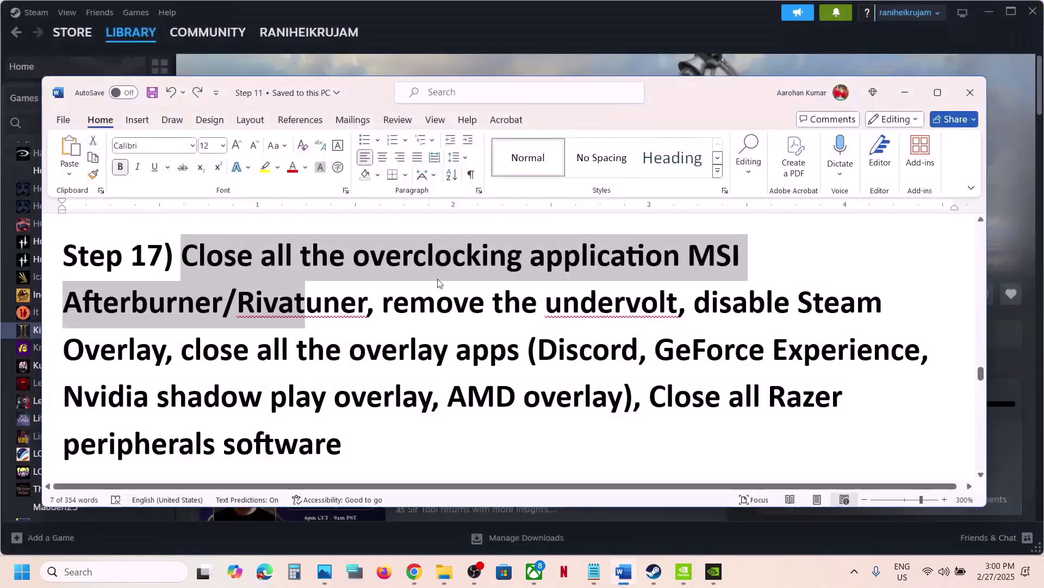
# Highlight the Step 17 instructions on removing the undervolt and disabling Steam Overlay in the Word guide
pyautogui.click(401, 306)
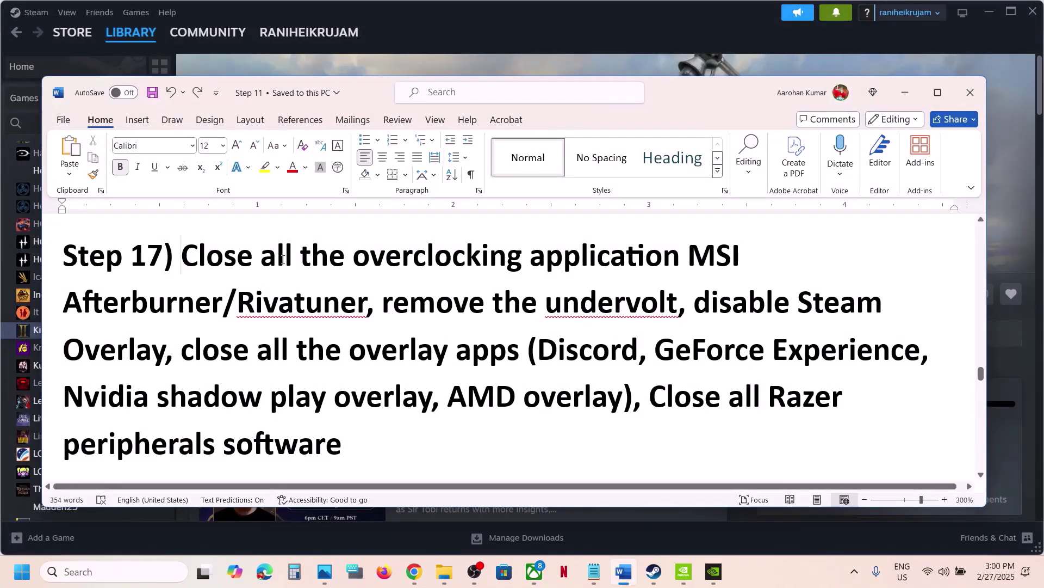
pyautogui.moveTo(181, 256); pyautogui.dragTo(597, 306)
pyautogui.click(597, 306)
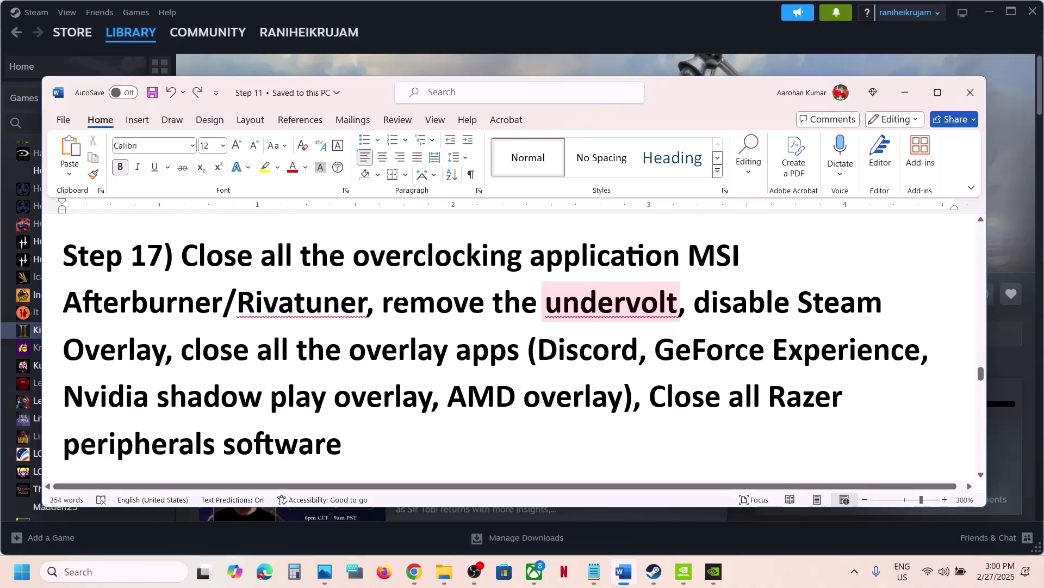
pyautogui.moveTo(382, 305); pyautogui.dragTo(173, 351)
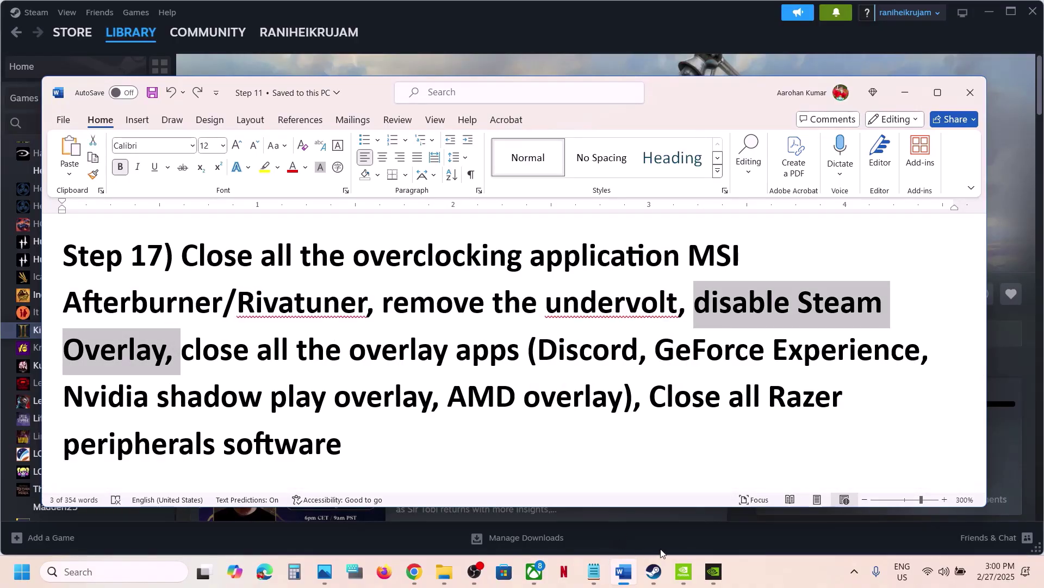
# Switch to Steam and view the in-game Steam Overlay setting in Kingdom Come: Deliverance II's properties, then close the properties
pyautogui.click(654, 571)
pyautogui.rightClick(122, 332)
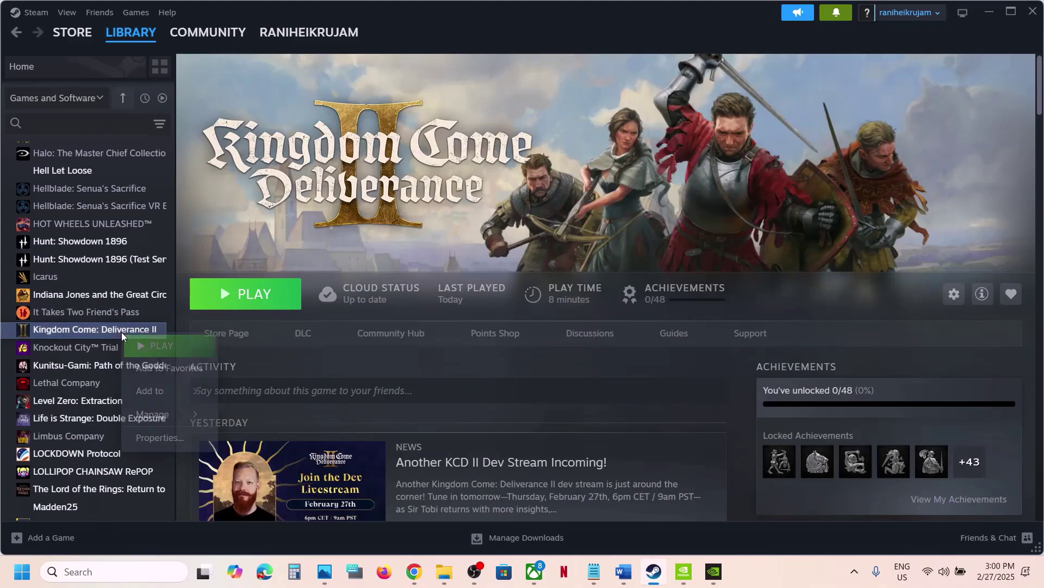
pyautogui.click(179, 437)
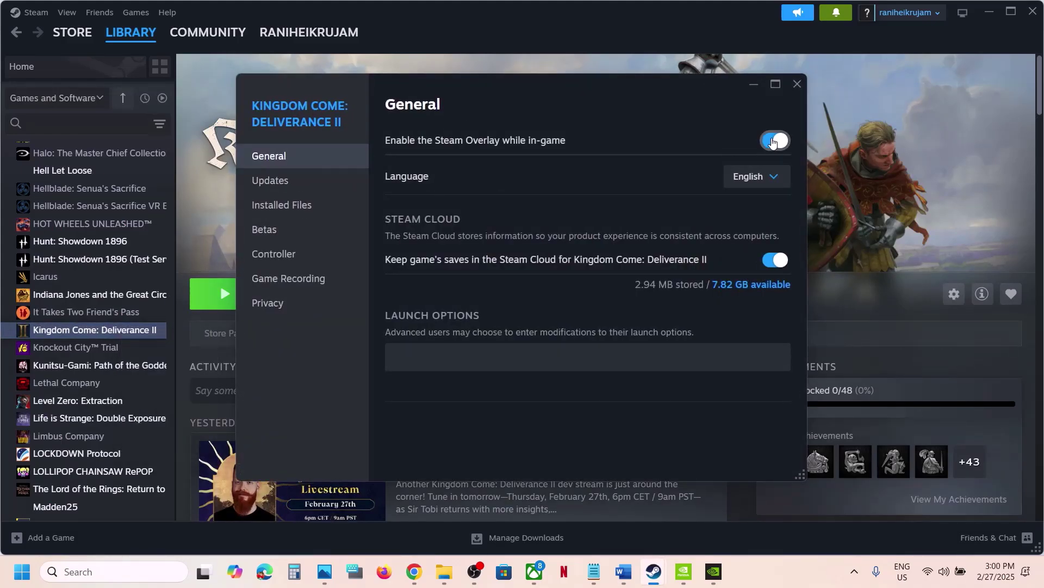
pyautogui.click(796, 85)
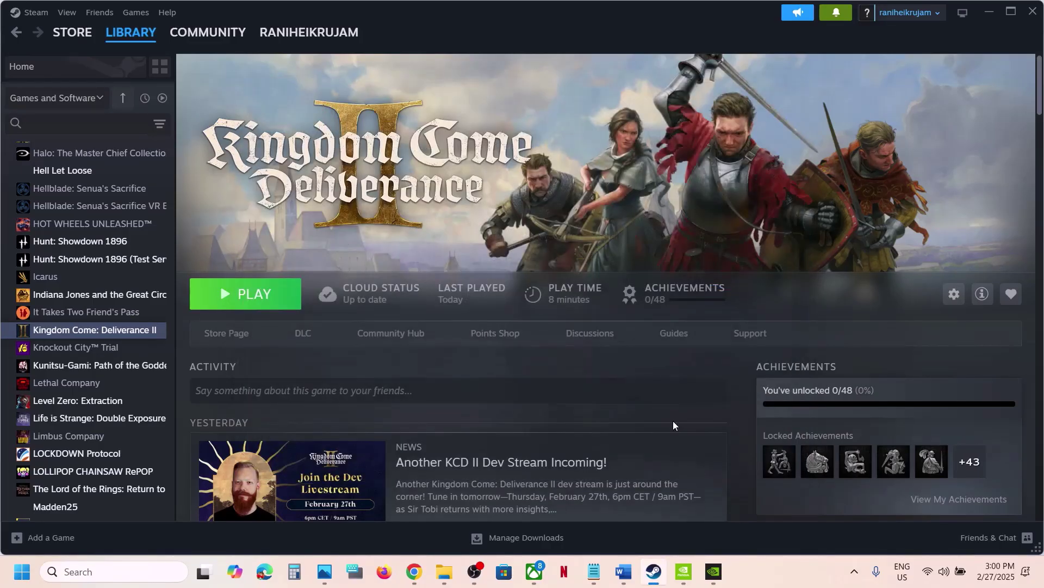
# Highlight the overlay app examples in the Word guide and check the NVIDIA overlay setting in the NVIDIA app
pyautogui.click(624, 572)
pyautogui.moveTo(538, 353); pyautogui.dragTo(741, 374)
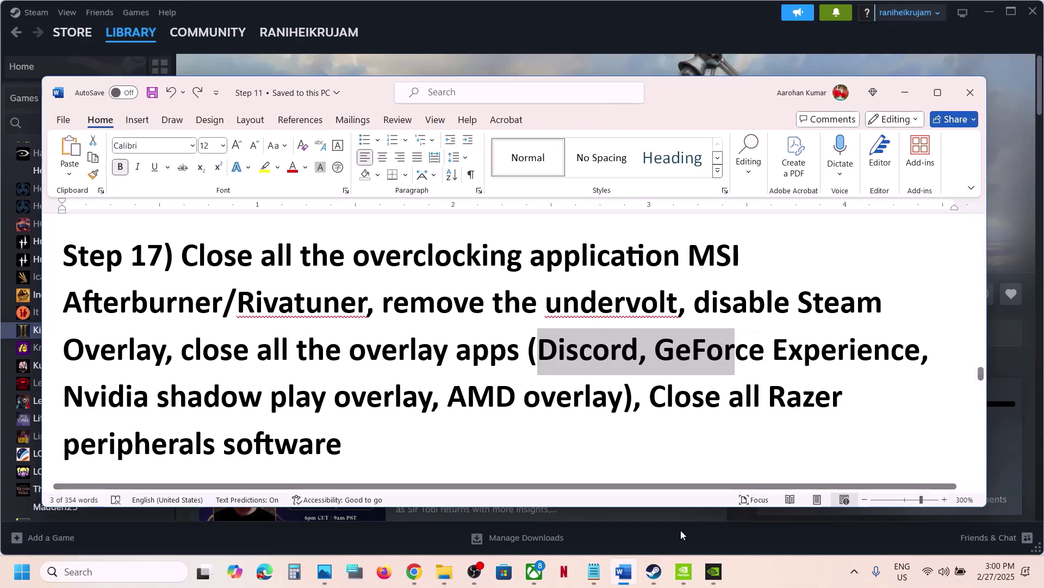
pyautogui.click(713, 572)
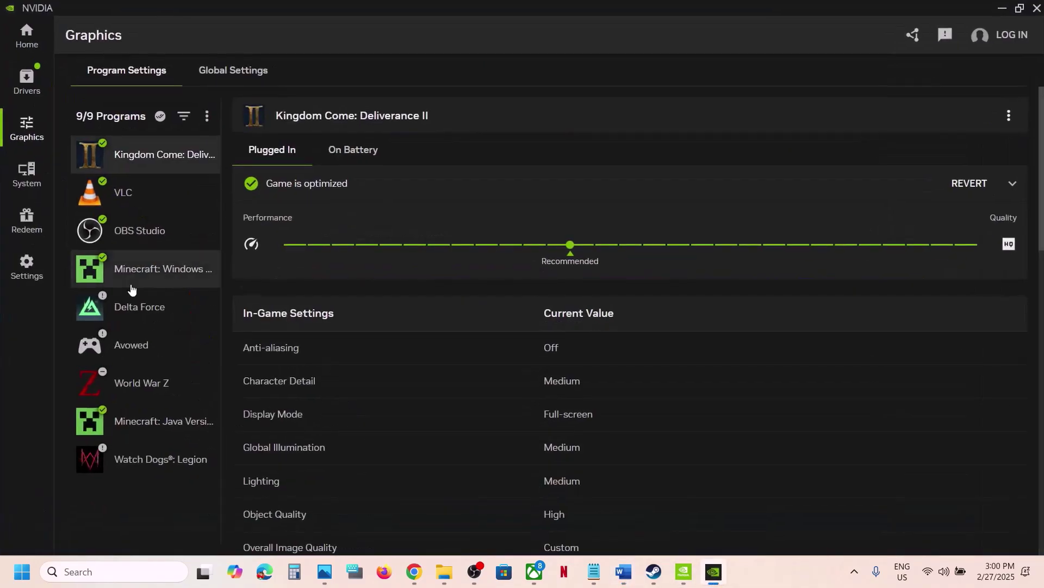
pyautogui.click(28, 265)
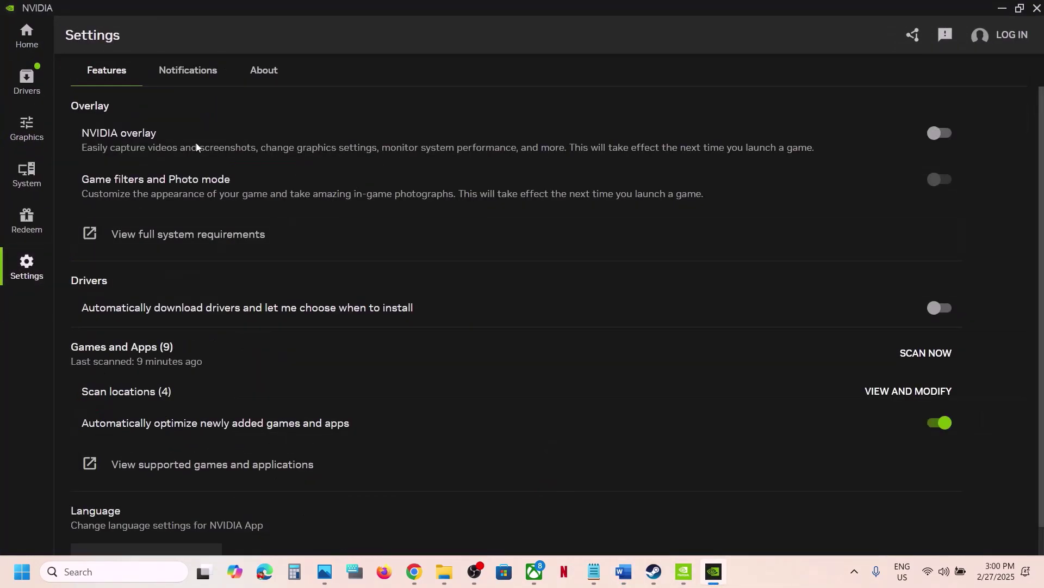
pyautogui.click(999, 10)
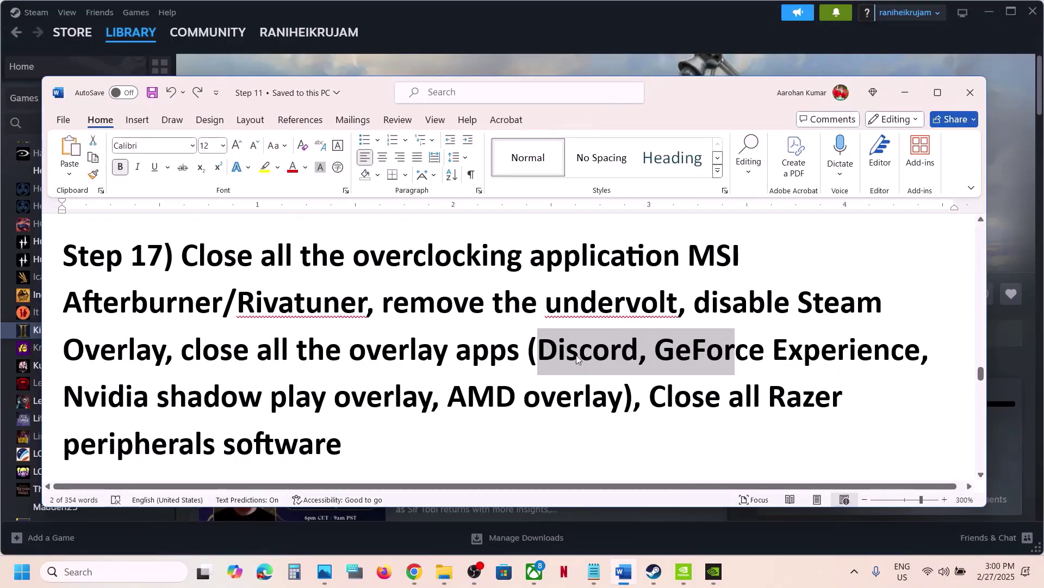
# Highlight the Step 17 instructions to close all overlay apps and all Razer peripherals software
pyautogui.moveTo(192, 357); pyautogui.dragTo(383, 353)
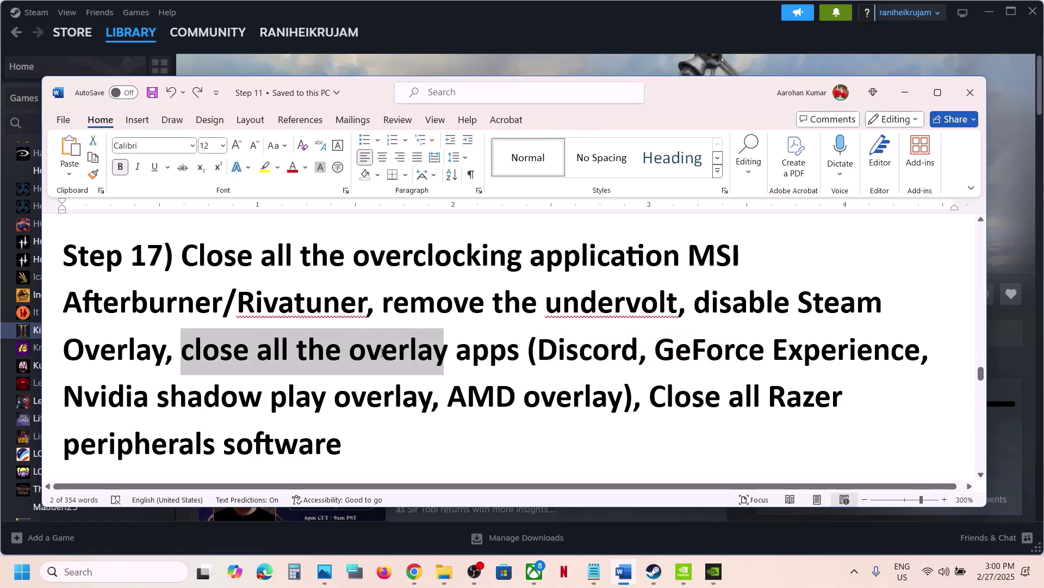
pyautogui.moveTo(446, 360); pyautogui.dragTo(523, 356)
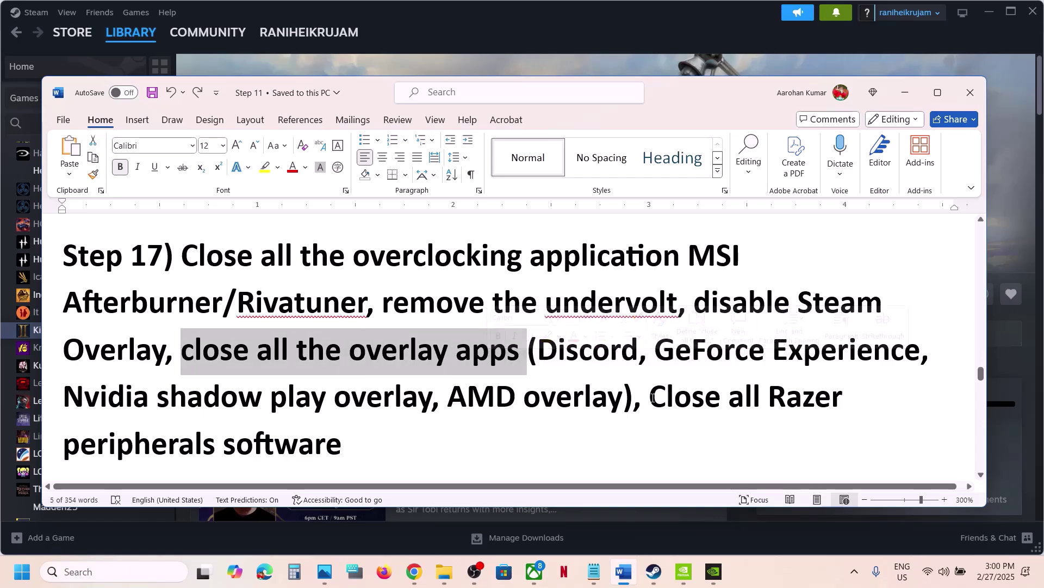
pyautogui.moveTo(650, 397); pyautogui.dragTo(383, 428)
# Go through Step 18, highlighting the instructions on unplugging external devices, USB adapters, controllers and monitors and closing lighting software
pyautogui.scroll(-5, 383, 429)
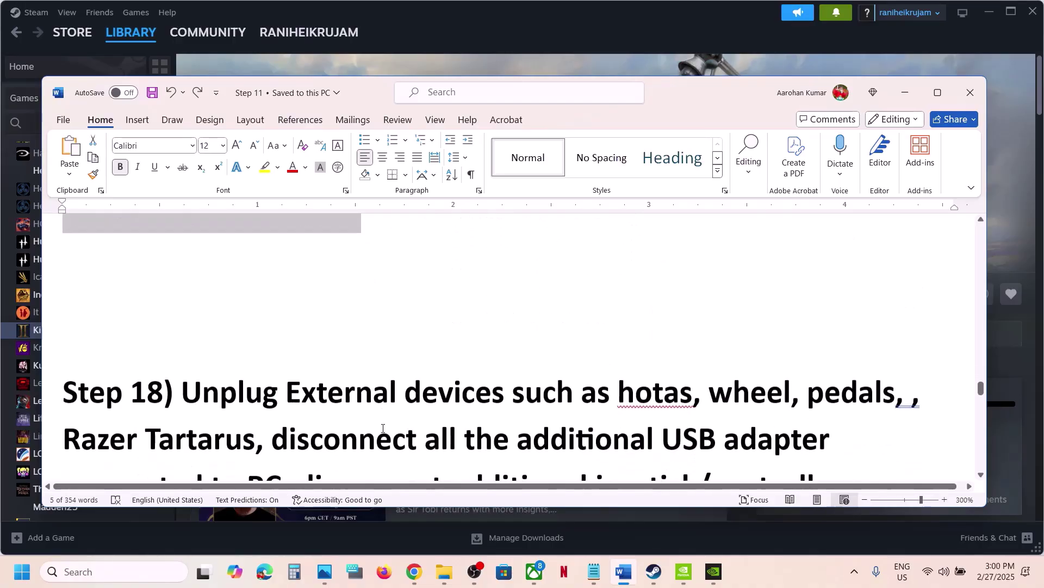
pyautogui.scroll(-1, 383, 428)
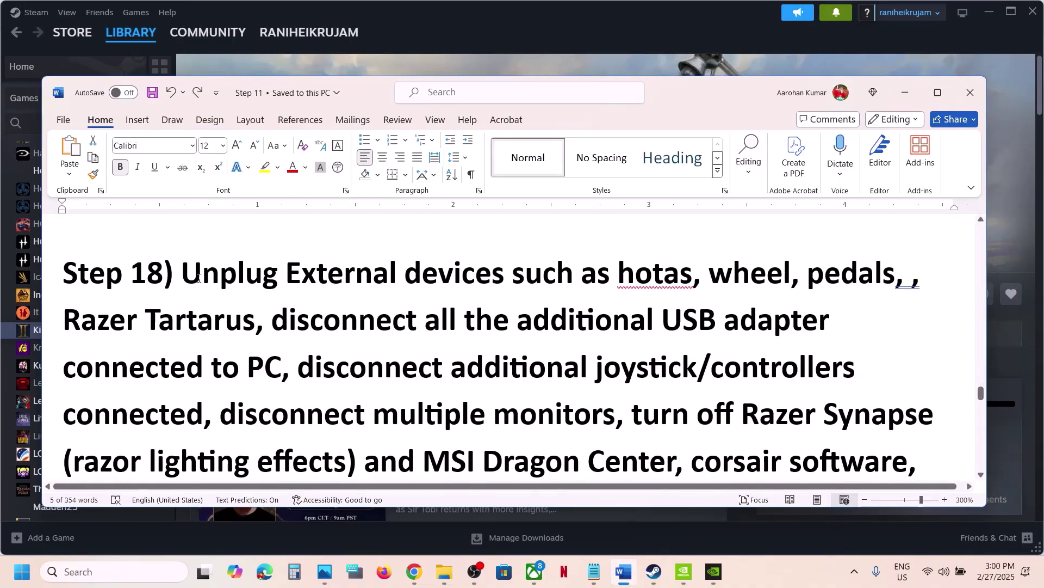
pyautogui.moveTo(198, 277); pyautogui.dragTo(535, 261)
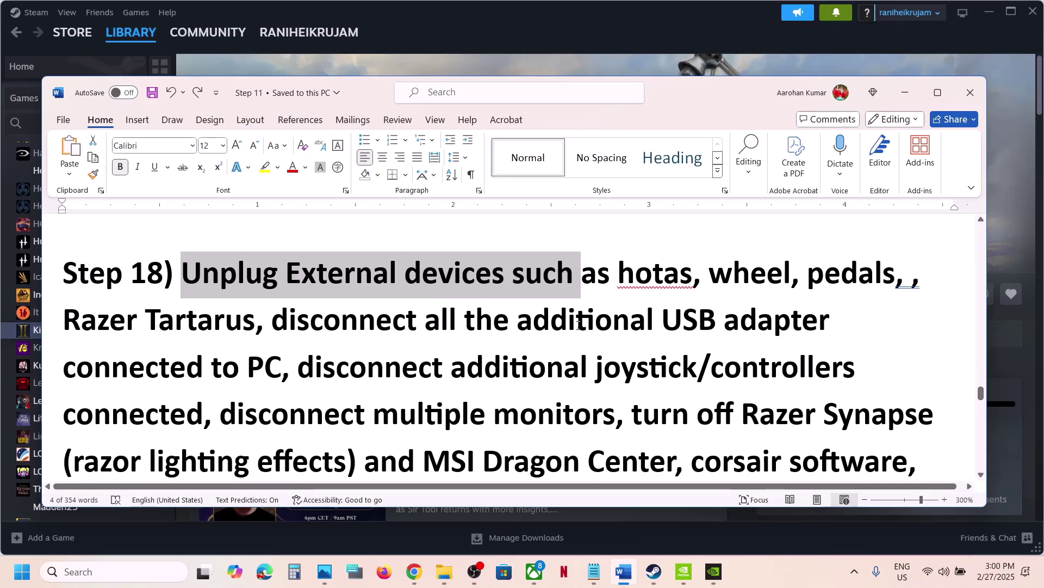
pyautogui.moveTo(517, 331); pyautogui.dragTo(278, 375)
pyautogui.scroll(-1, 277, 375)
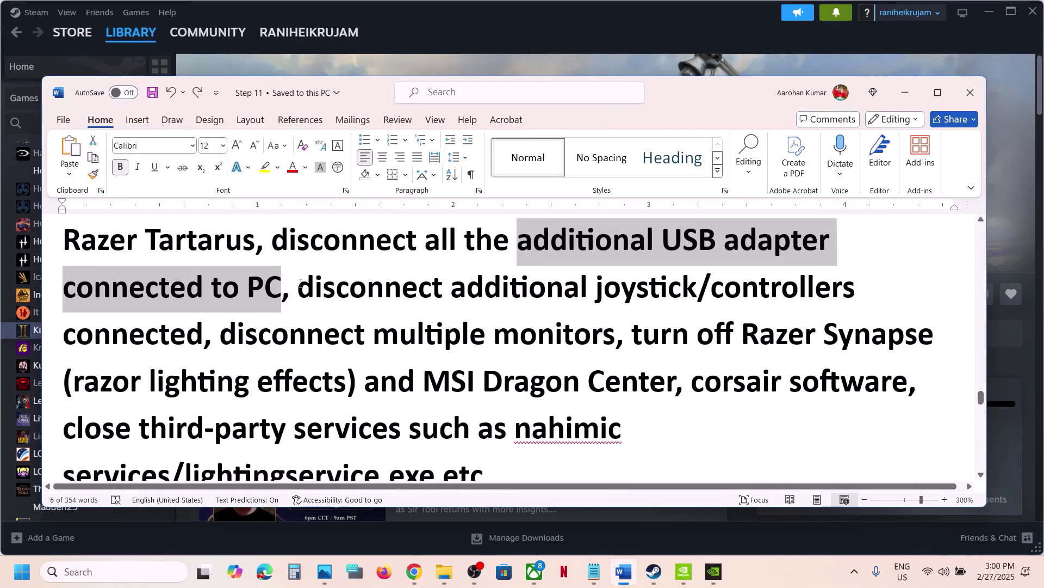
pyautogui.moveTo(300, 283); pyautogui.dragTo(578, 336)
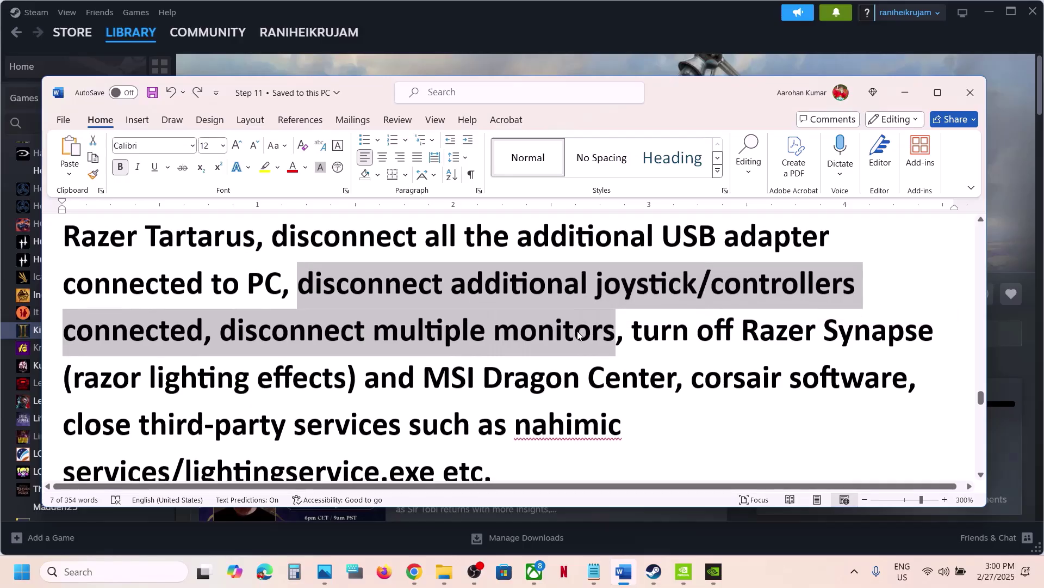
pyautogui.scroll(-1, 578, 336)
pyautogui.moveTo(632, 286); pyautogui.dragTo(513, 425)
pyautogui.click(509, 427)
# Highlight Step 19 on updating Windows and check for updates on the Windows Update page in Settings
pyautogui.scroll(-2, 509, 428)
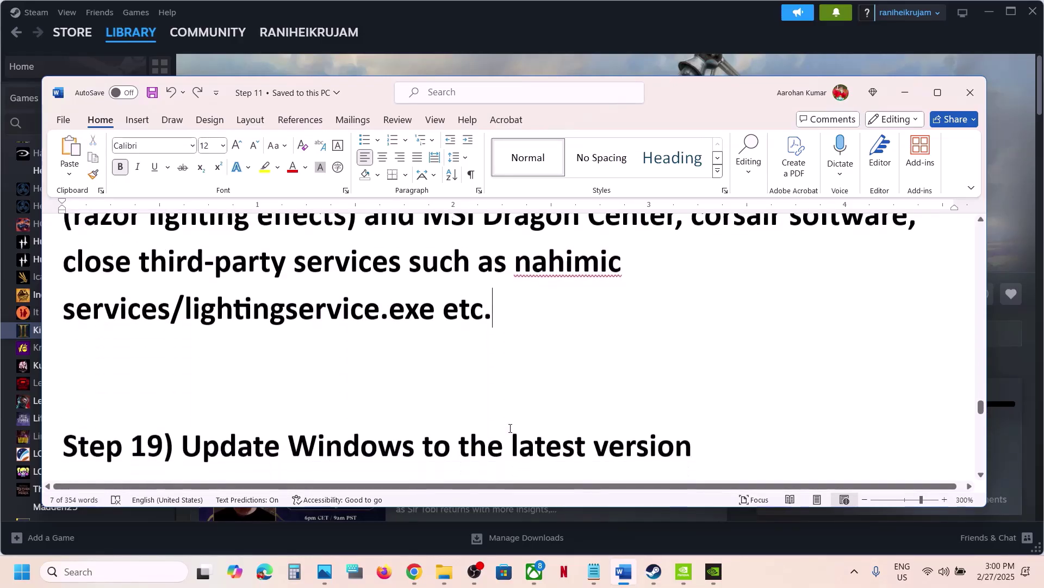
pyautogui.scroll(-3, 509, 428)
pyautogui.moveTo(205, 349); pyautogui.dragTo(680, 321)
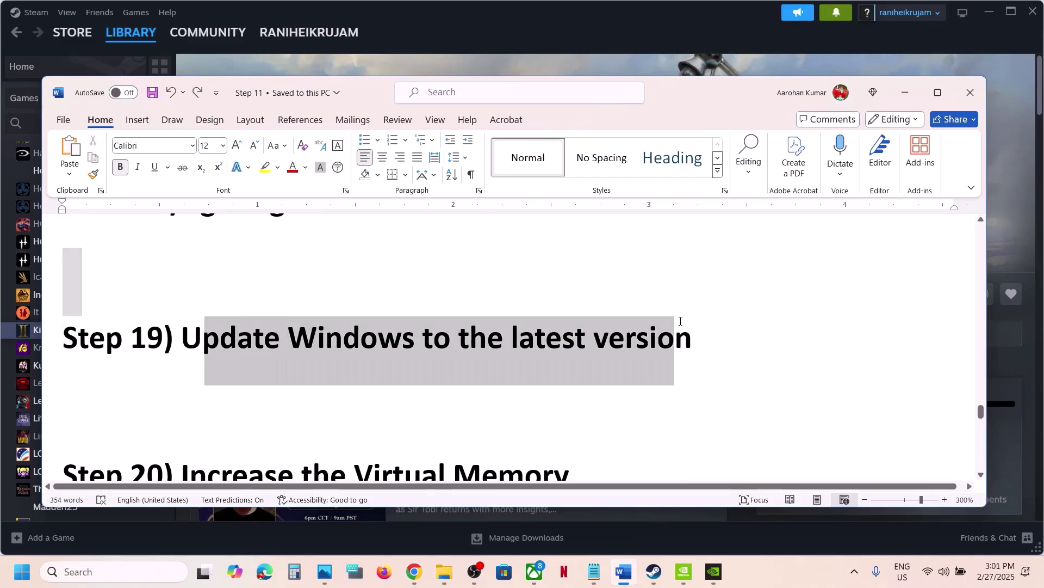
pyautogui.press('super+i')
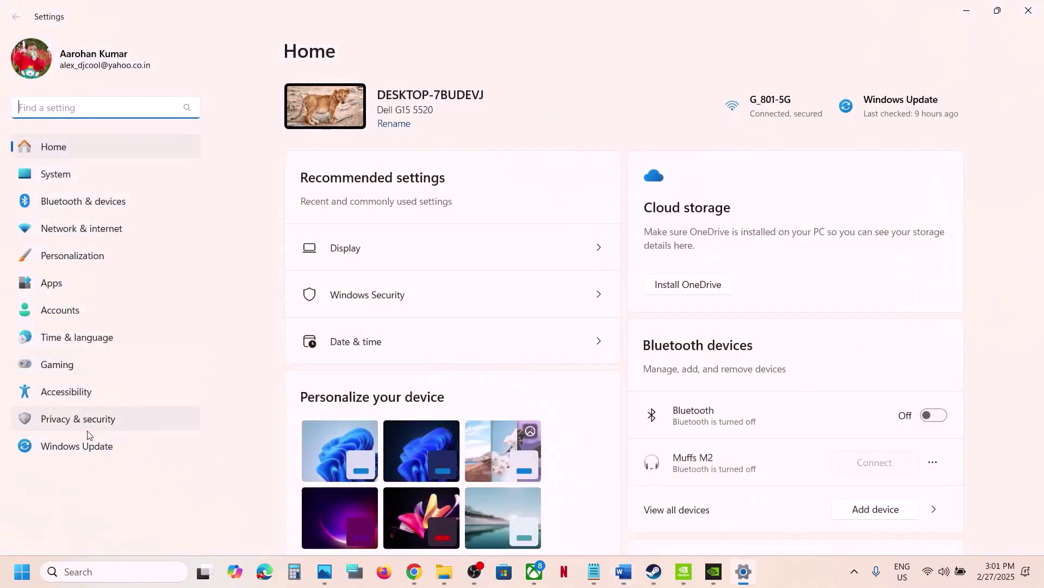
pyautogui.click(82, 439)
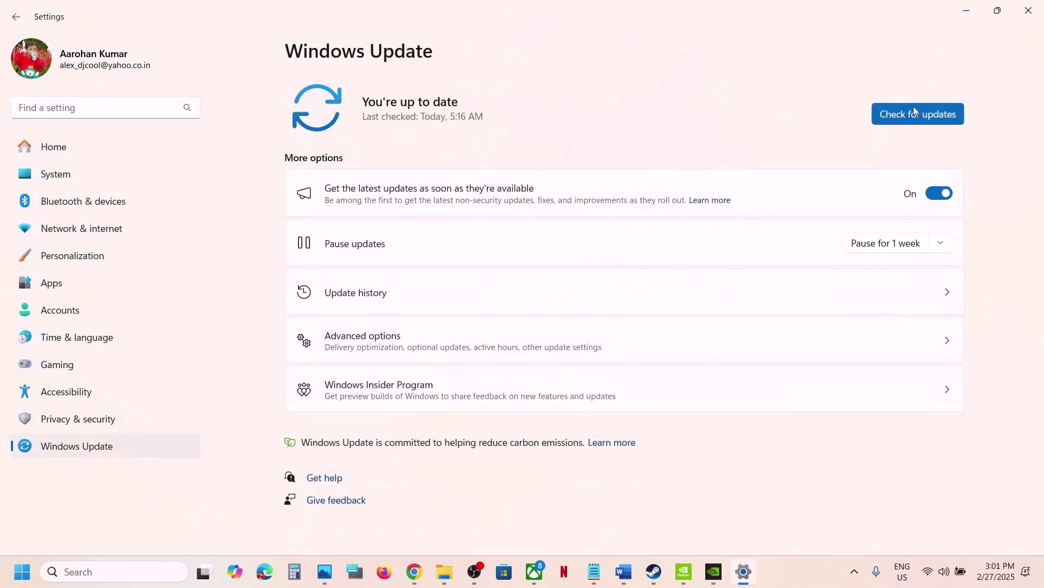
pyautogui.click(913, 111)
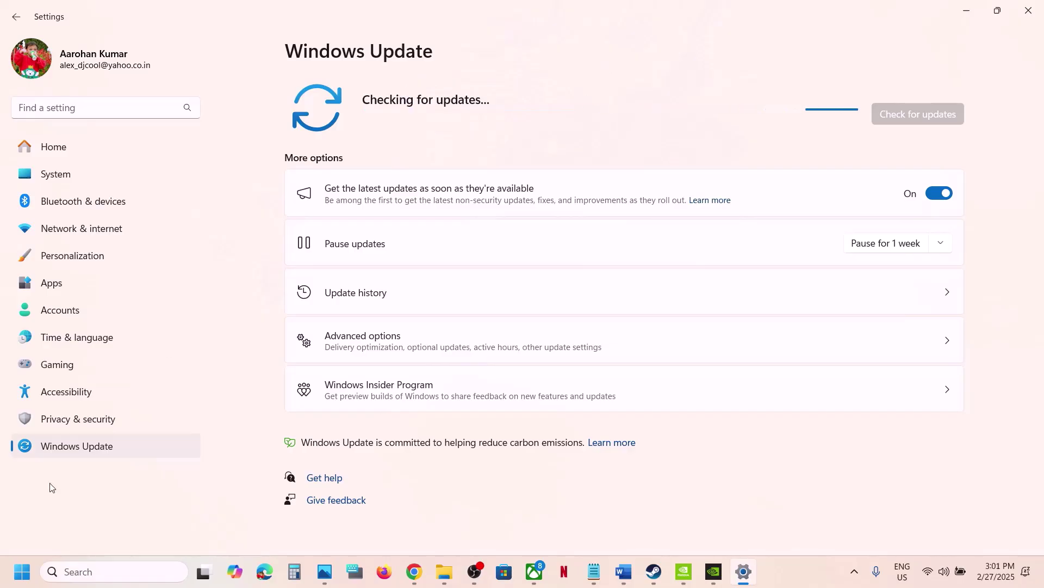
# Bring up the Windows power options and dismiss them without choosing one
pyautogui.click(21, 571)
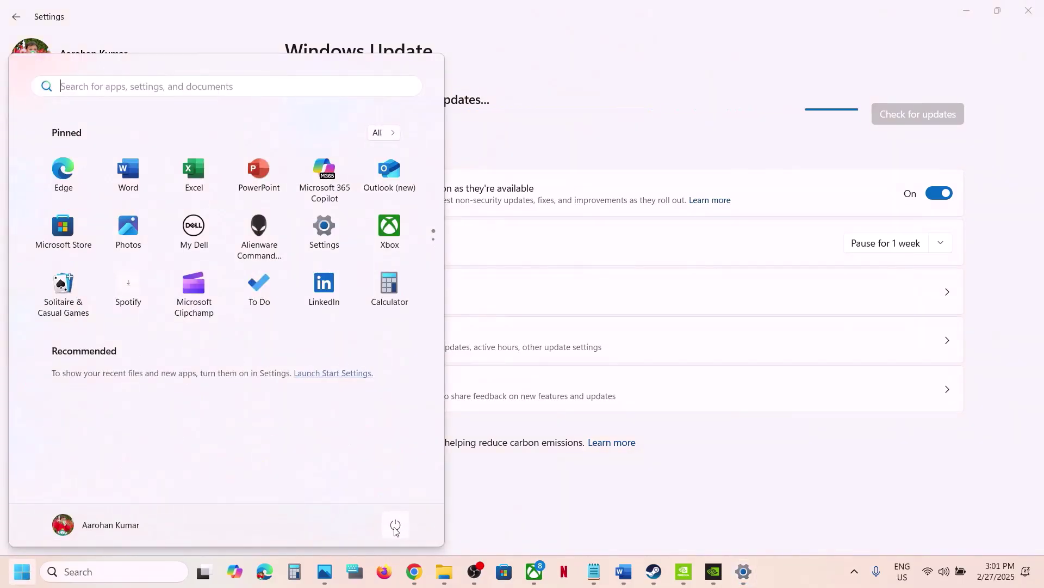
pyautogui.click(395, 525)
pyautogui.press('Escape')
pyautogui.press('Escape')
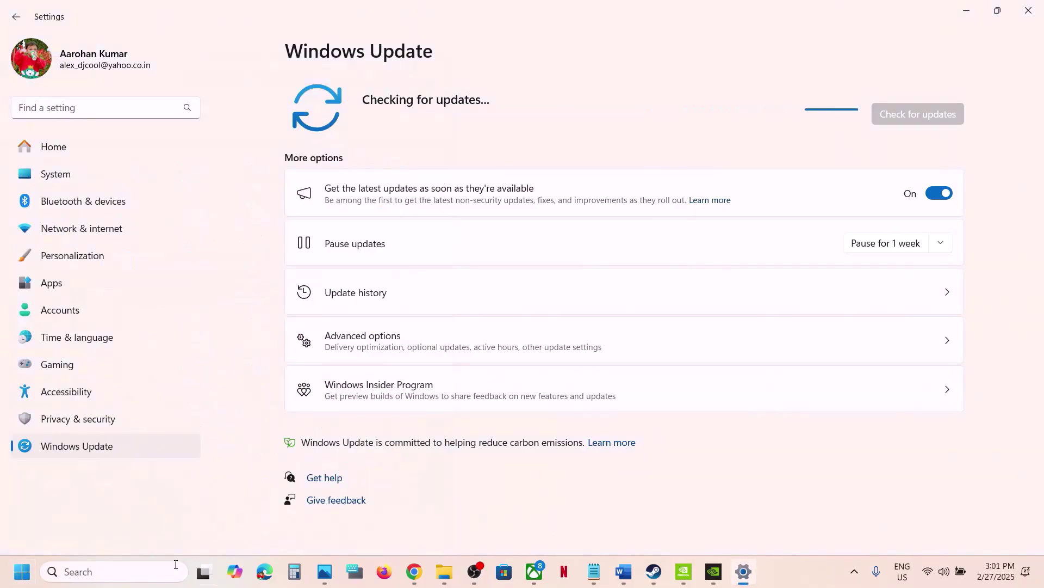
# Run winver from Windows search to view the installed Windows version and build, and close the About Windows dialog
pyautogui.click(112, 573)
pyautogui.write('inver')
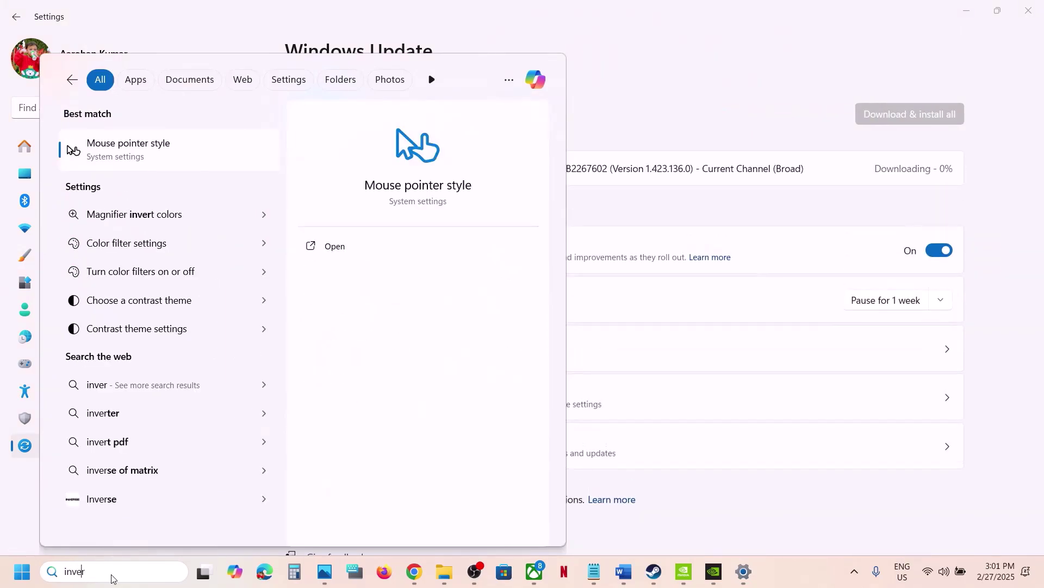
pyautogui.press('Home')
pyautogui.write('w')
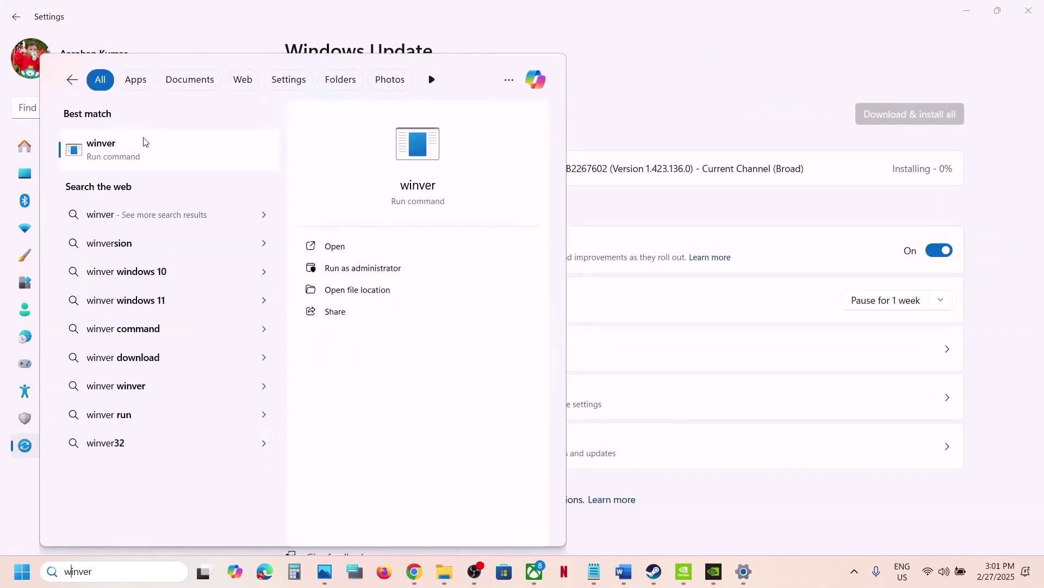
pyautogui.click(145, 142)
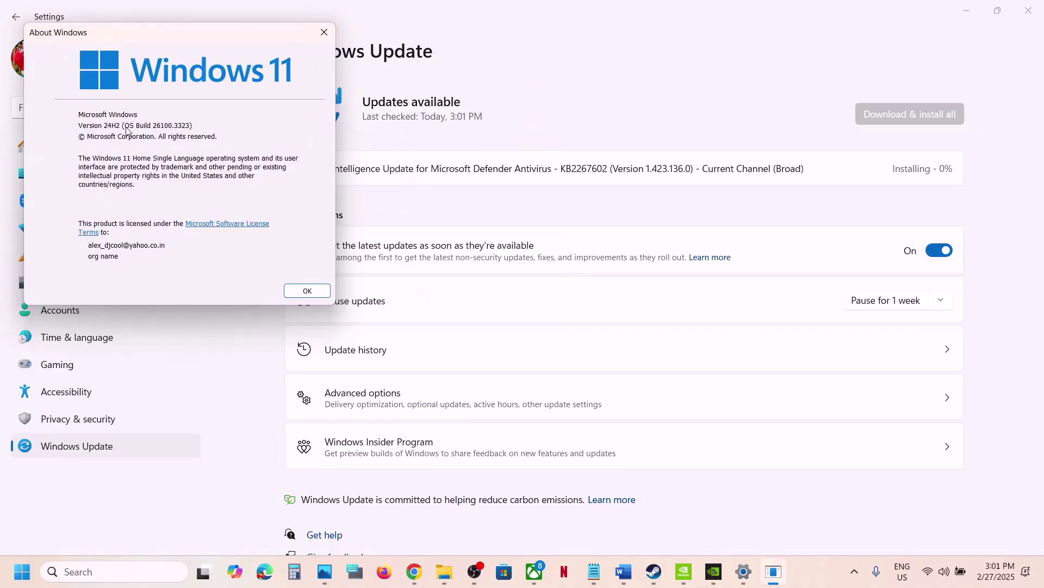
pyautogui.click(325, 32)
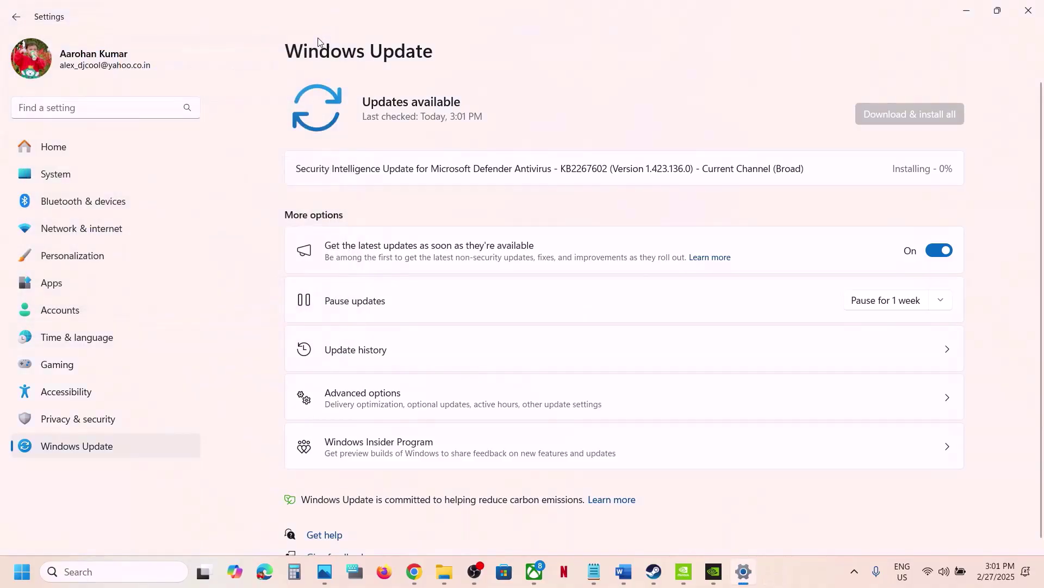
# Return to the Word guide, go to Step 20 on increasing virtual memory and highlight "View Advanced system settings"
pyautogui.click(624, 572)
pyautogui.scroll(-3, 371, 361)
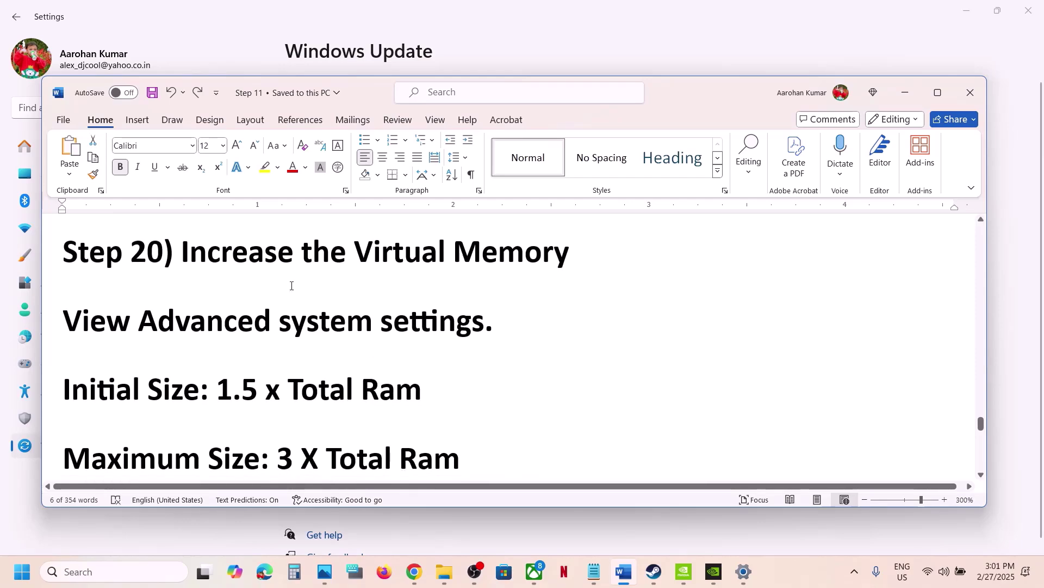
pyautogui.click(801, 574)
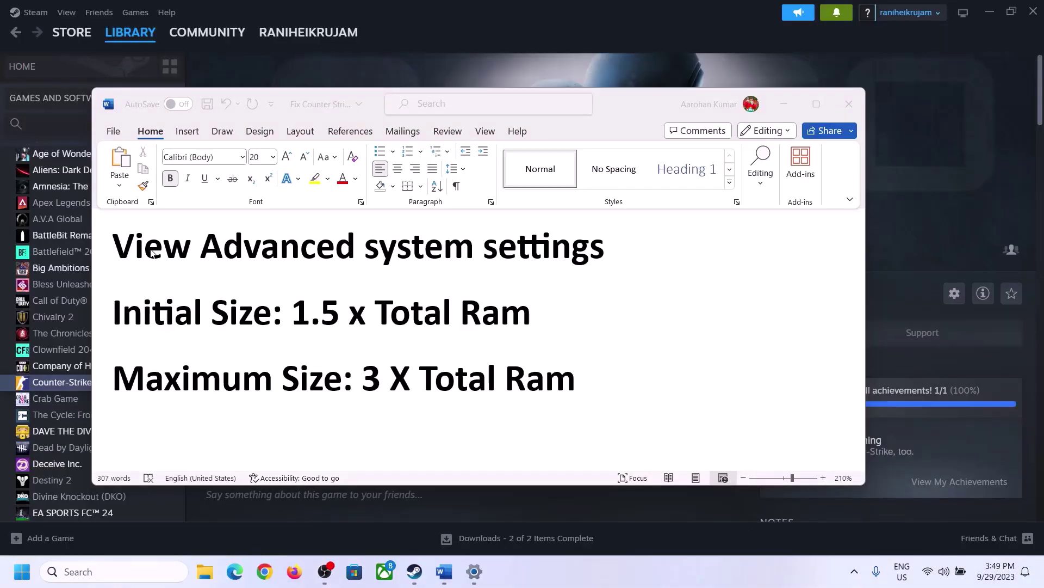
pyautogui.moveTo(152, 254); pyautogui.dragTo(598, 245)
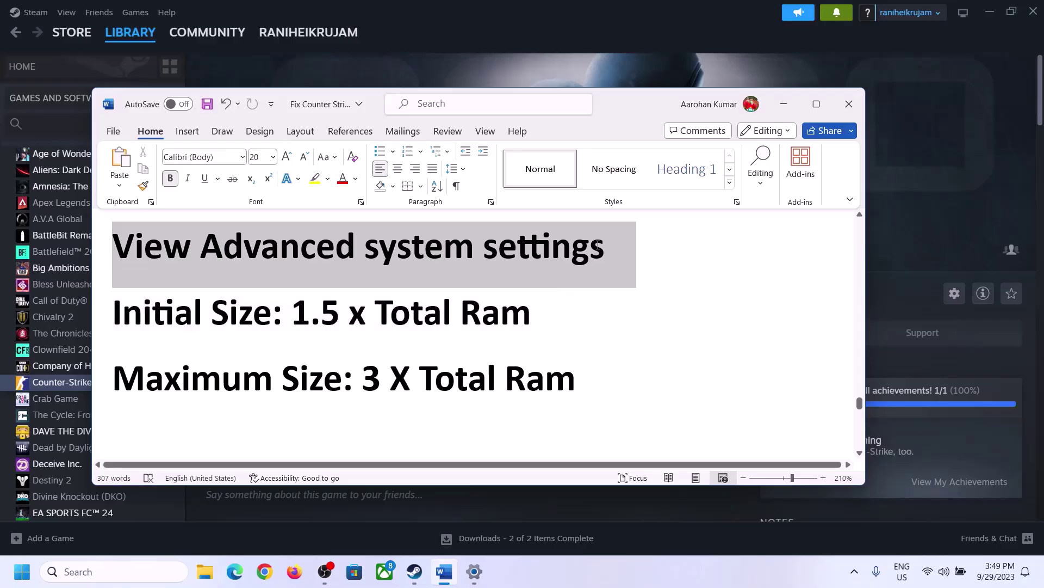
# Search Windows for the highlighted "View Advanced system settings" text, open System Properties and place its window over the guide
pyautogui.hotkey('ctrl', 'c')
pyautogui.click(124, 571)
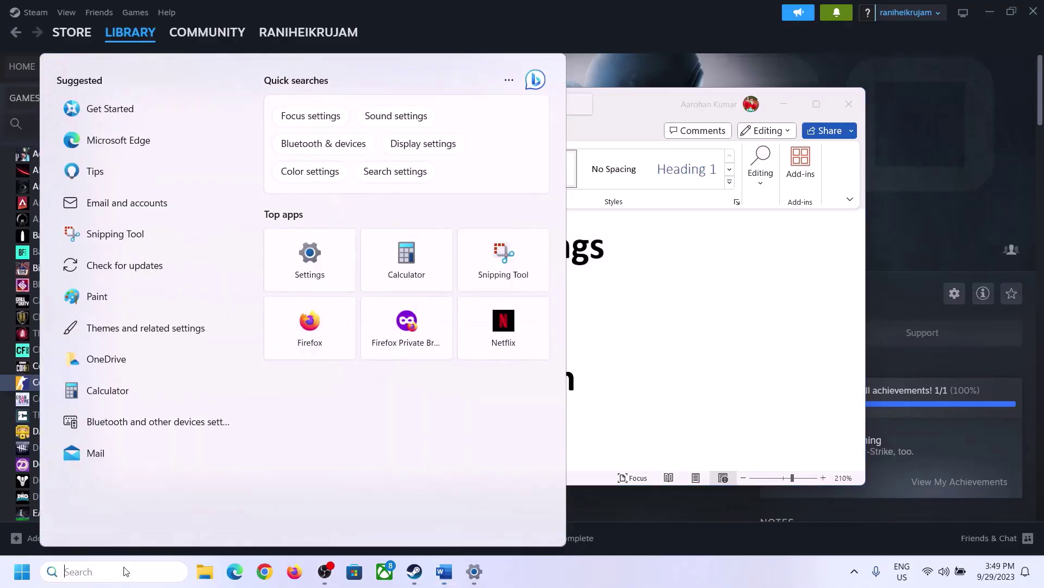
pyautogui.hotkey('ctrl', 'v')
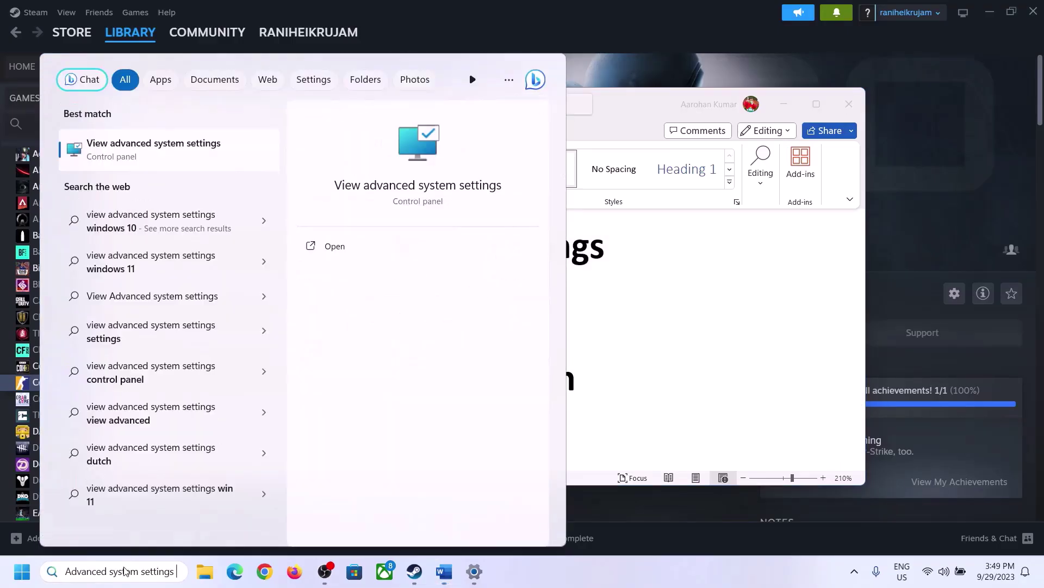
pyautogui.click(145, 158)
pyautogui.moveTo(216, 104); pyautogui.dragTo(466, 186)
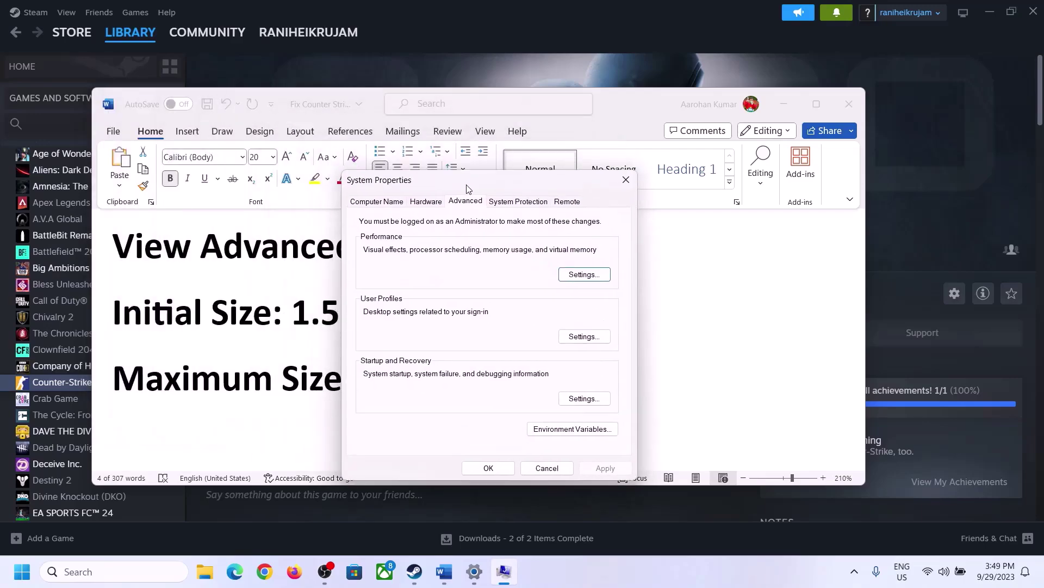
# Open the Virtual Memory dialog through the advanced Performance Options in System Properties
pyautogui.click(585, 275)
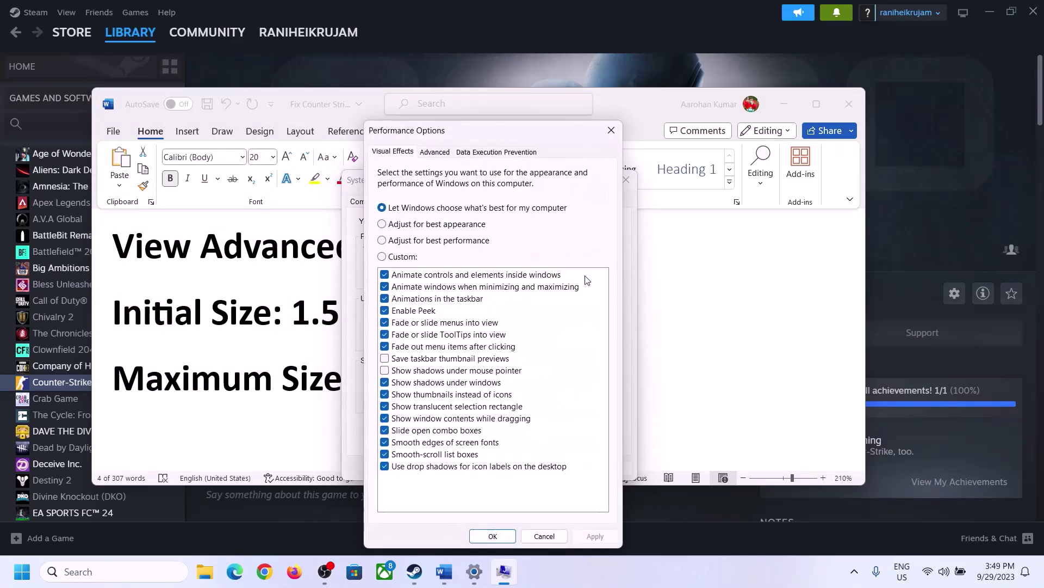
pyautogui.click(436, 154)
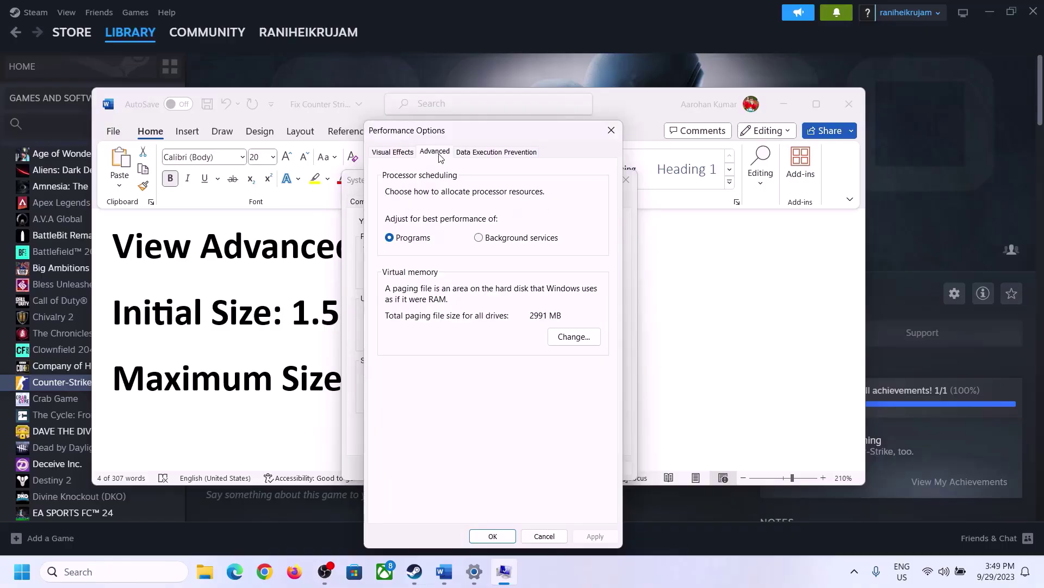
pyautogui.click(577, 337)
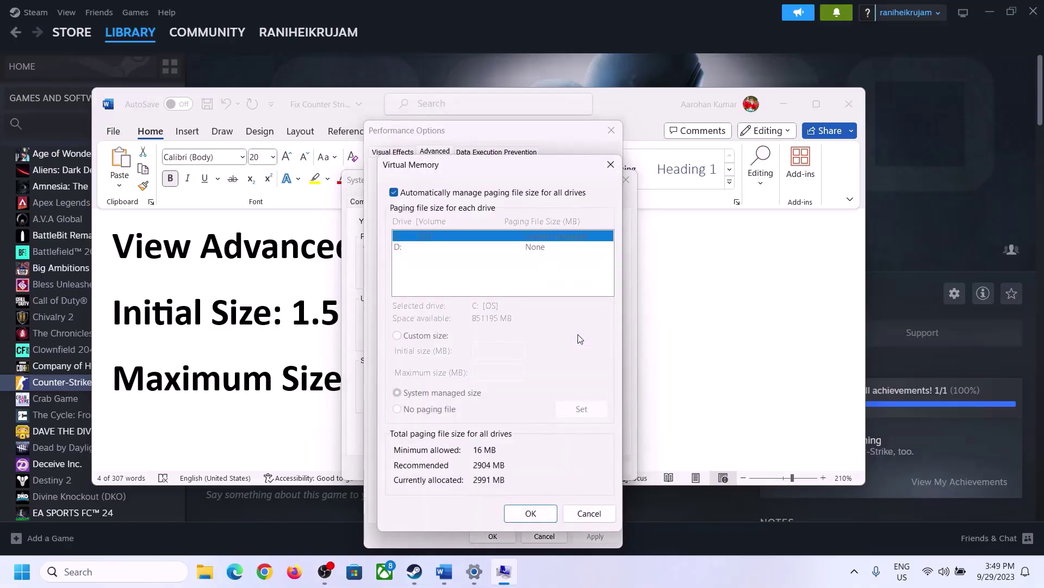
# Disable automatic paging file management for all drives and choose a custom size for drive C:
pyautogui.click(394, 194)
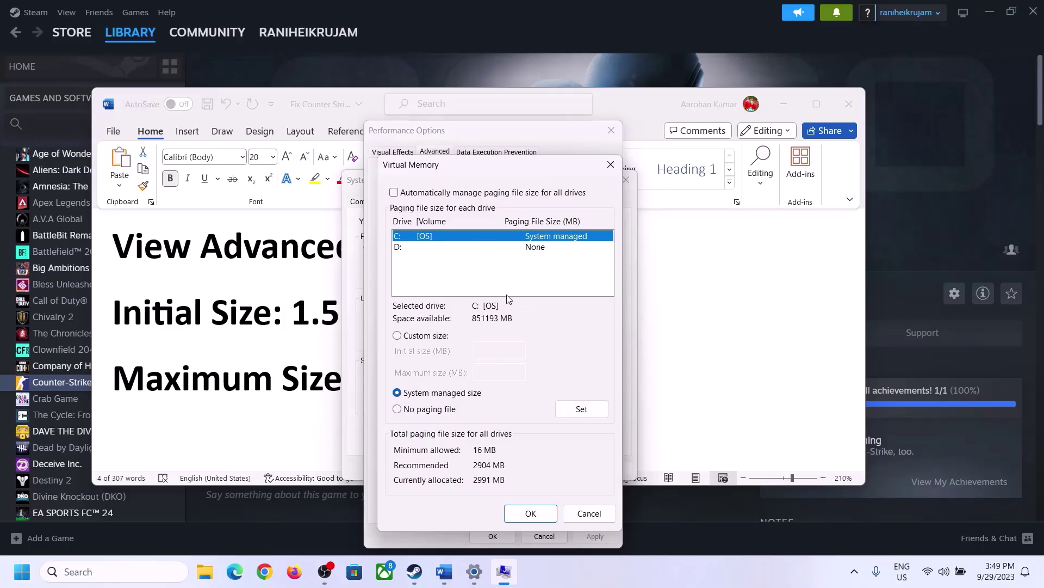
pyautogui.click(398, 337)
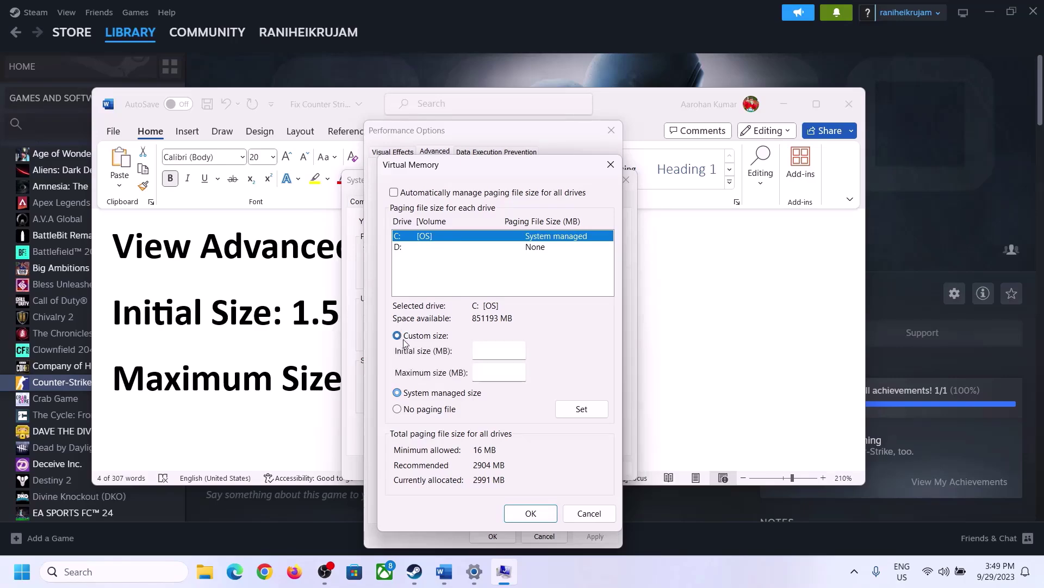
pyautogui.click(500, 350)
# Highlight the guide's "1.5 x Total Ram" rule and look up the installed RAM on the System About page in Settings
pyautogui.click(289, 320)
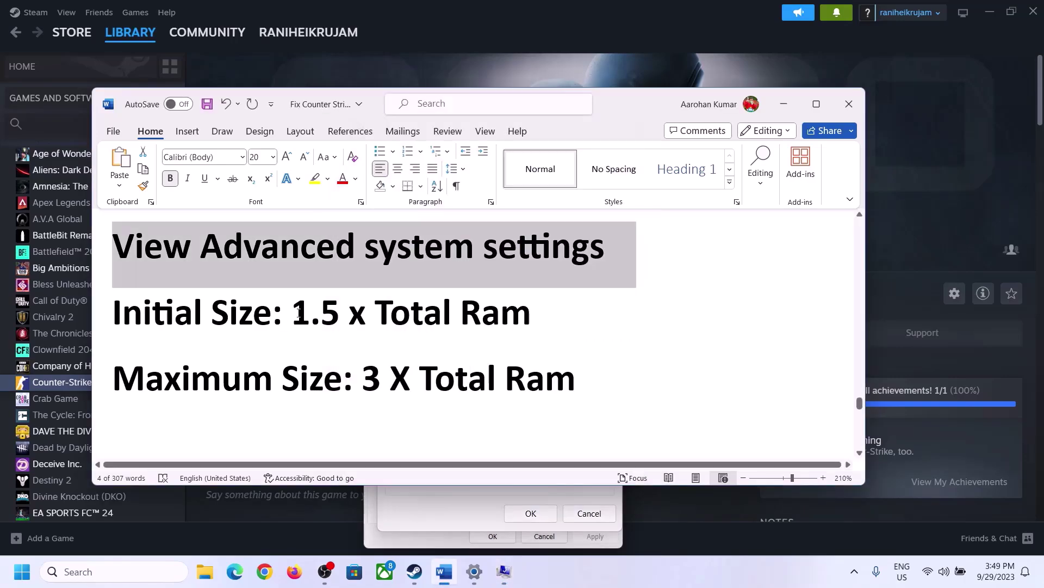
pyautogui.moveTo(298, 312); pyautogui.dragTo(483, 325)
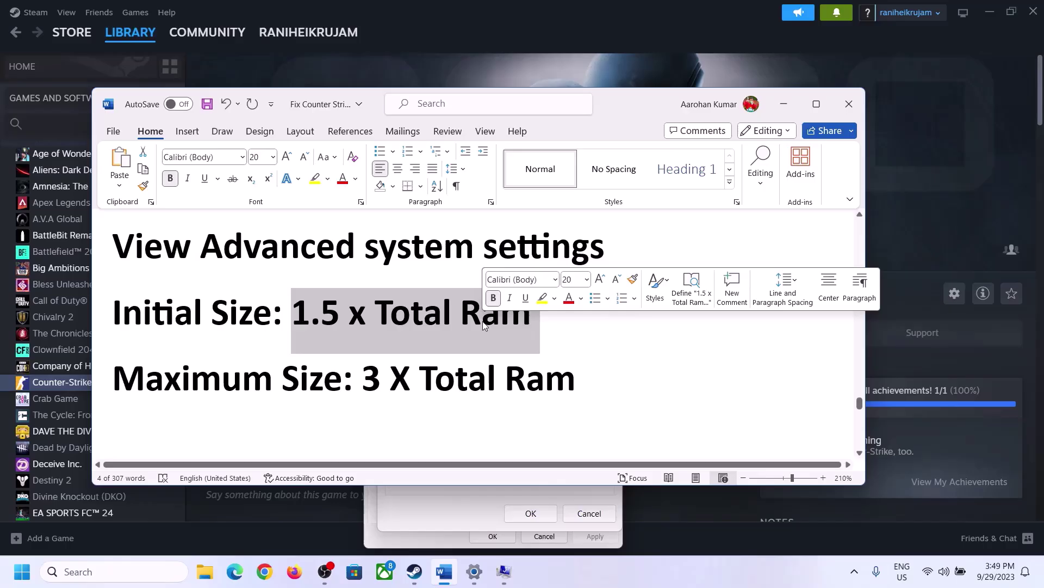
pyautogui.click(474, 575)
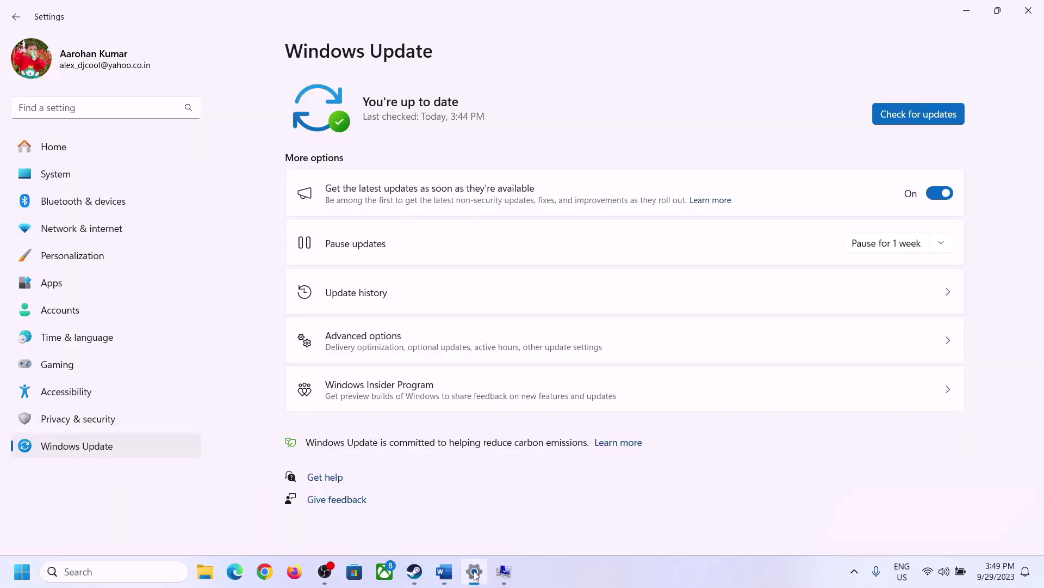
pyautogui.click(49, 175)
pyautogui.scroll(-5, 327, 326)
pyautogui.click(359, 512)
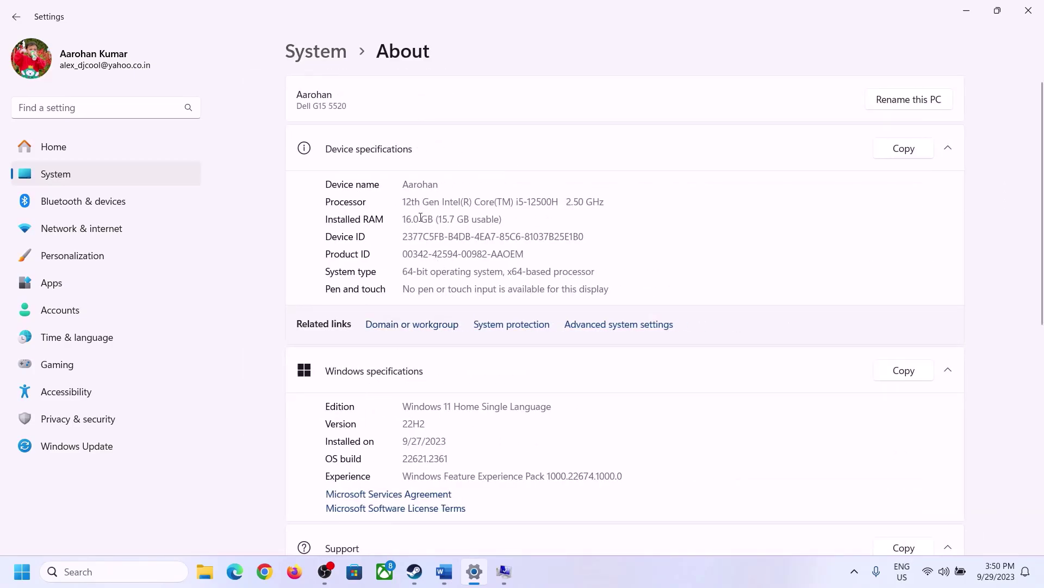
pyautogui.moveTo(414, 218); pyautogui.dragTo(398, 218)
pyautogui.click(420, 221)
pyautogui.moveTo(416, 218); pyautogui.dragTo(400, 214)
# Launch Calculator by running calc, place it beside the Virtual Memory dialog and recheck the guide's initial size rule
pyautogui.click(503, 573)
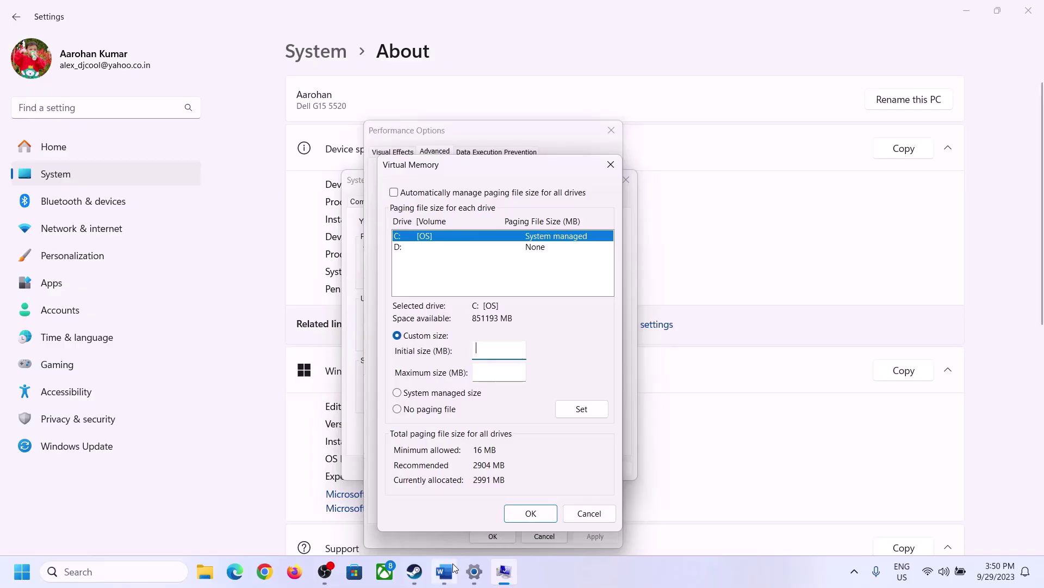
pyautogui.click(474, 571)
pyautogui.click(471, 503)
pyautogui.press('super+r')
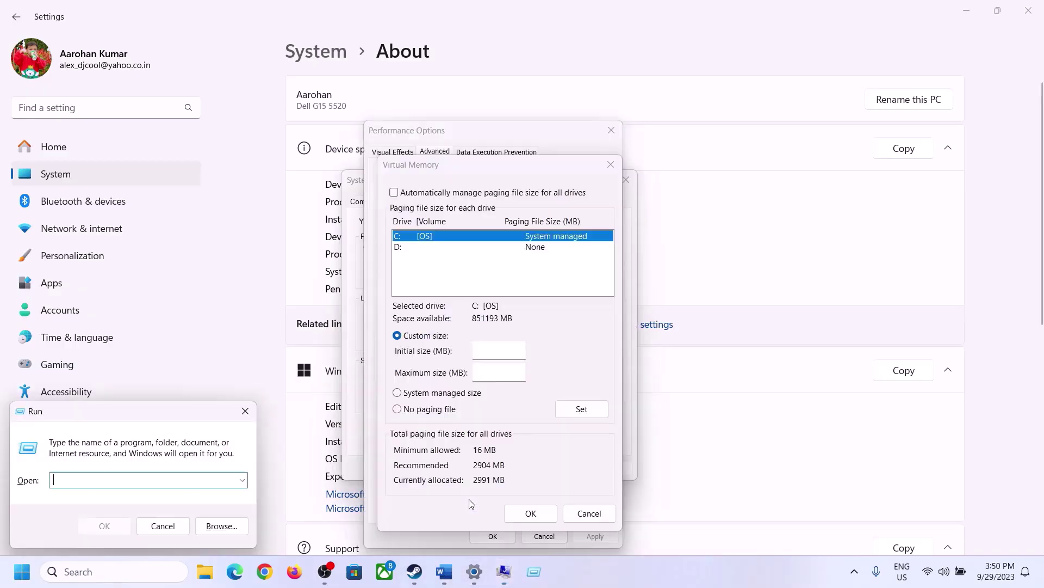
pyautogui.write('ca')
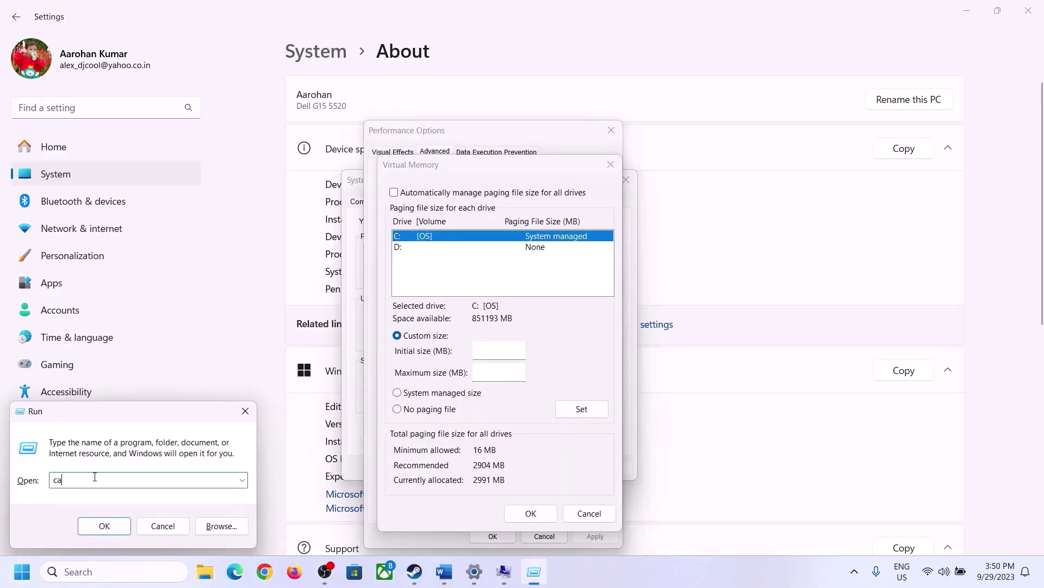
pyautogui.write('lc')
pyautogui.click(96, 527)
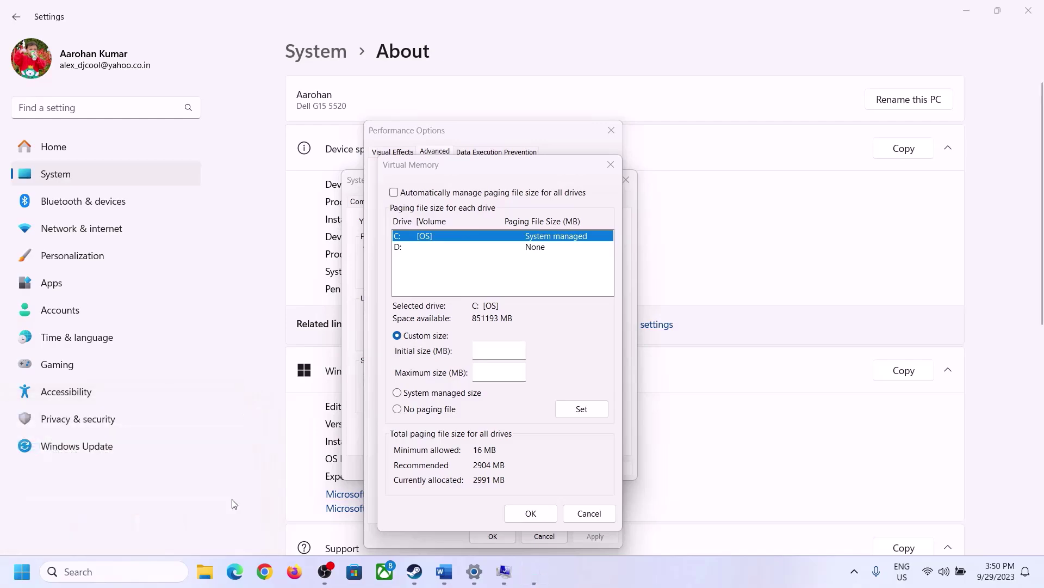
pyautogui.moveTo(132, 19); pyautogui.dragTo(763, 179)
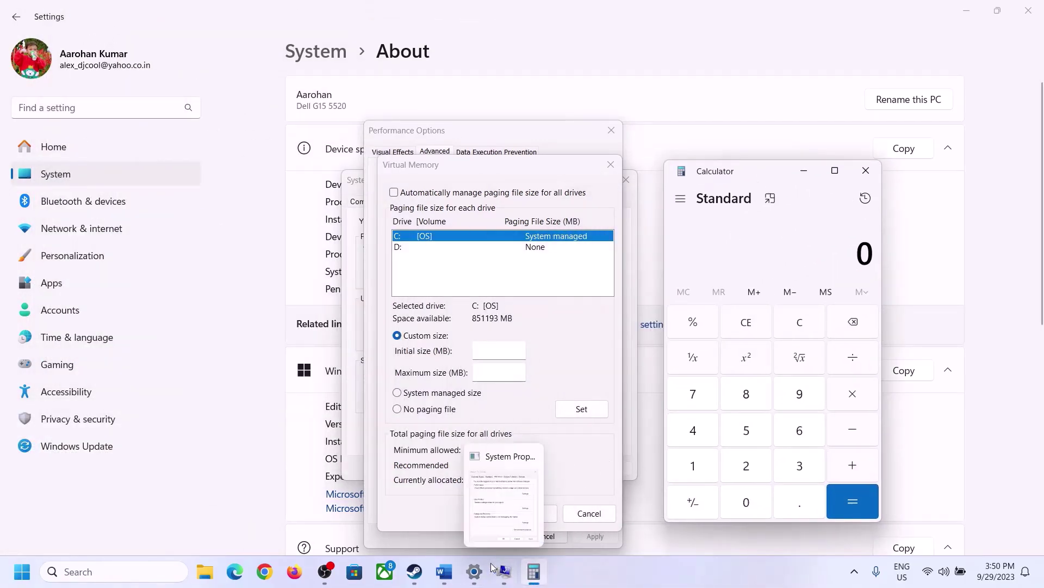
pyautogui.click(444, 571)
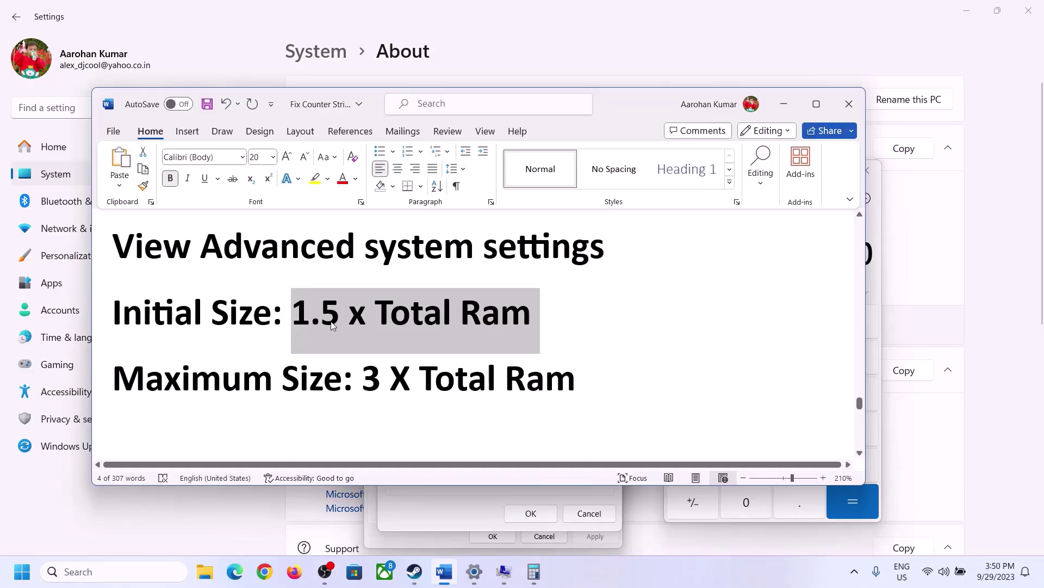
pyautogui.click(538, 574)
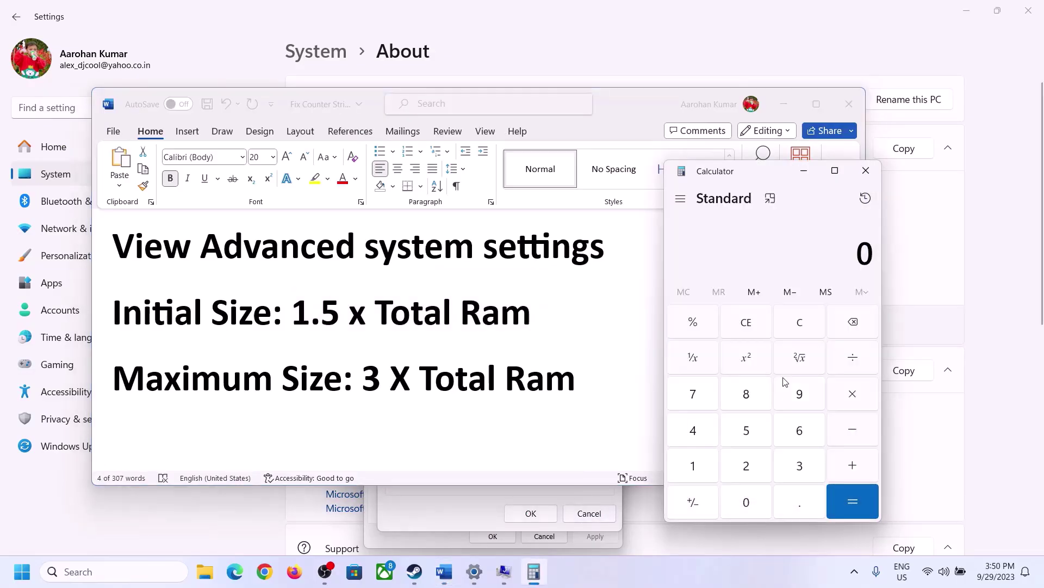
pyautogui.click(694, 468)
pyautogui.click(795, 439)
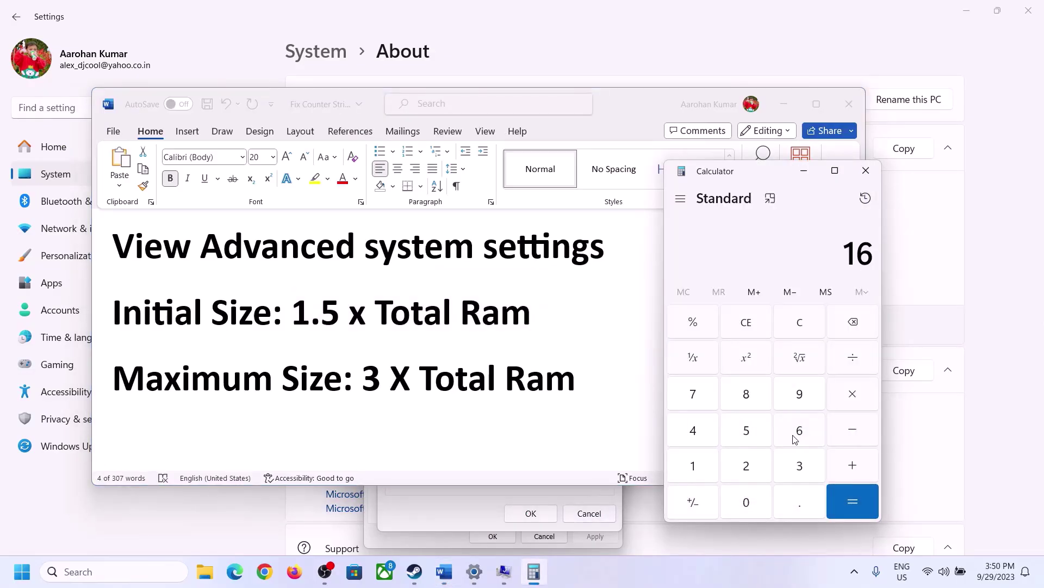
pyautogui.click(800, 333)
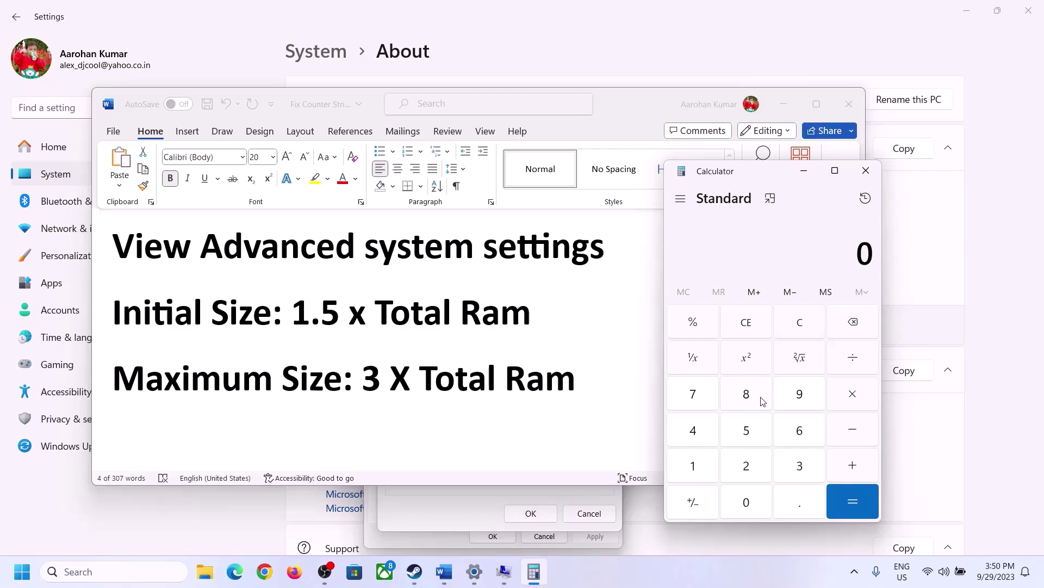
# Convert the installed RAM to megabytes in Calculator by multiplying 16 by 1024
pyautogui.click(701, 467)
pyautogui.click(783, 437)
pyautogui.click(852, 403)
pyautogui.click(693, 466)
pyautogui.click(746, 502)
pyautogui.click(745, 466)
pyautogui.click(705, 440)
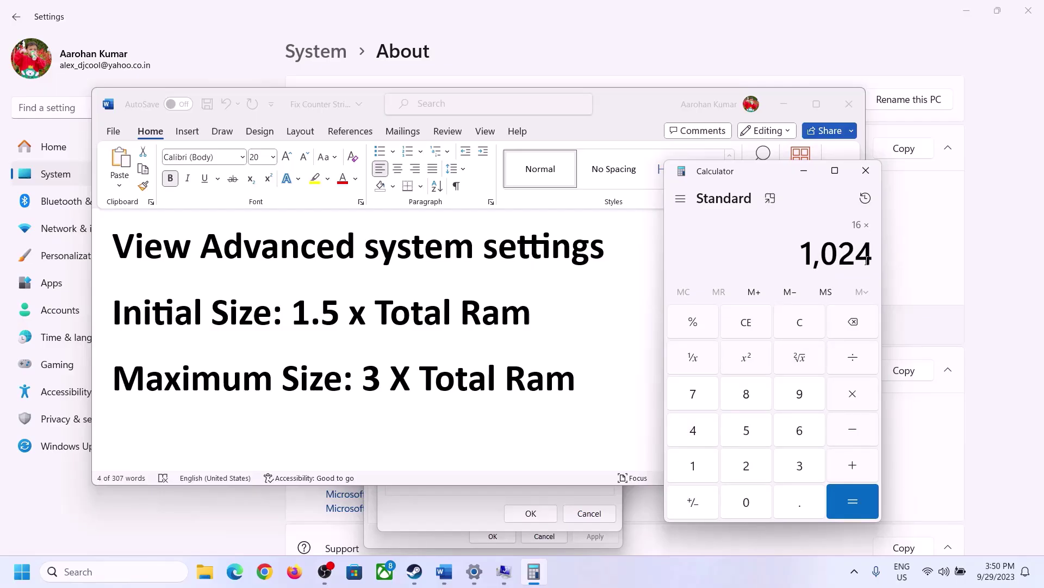
pyautogui.click(852, 505)
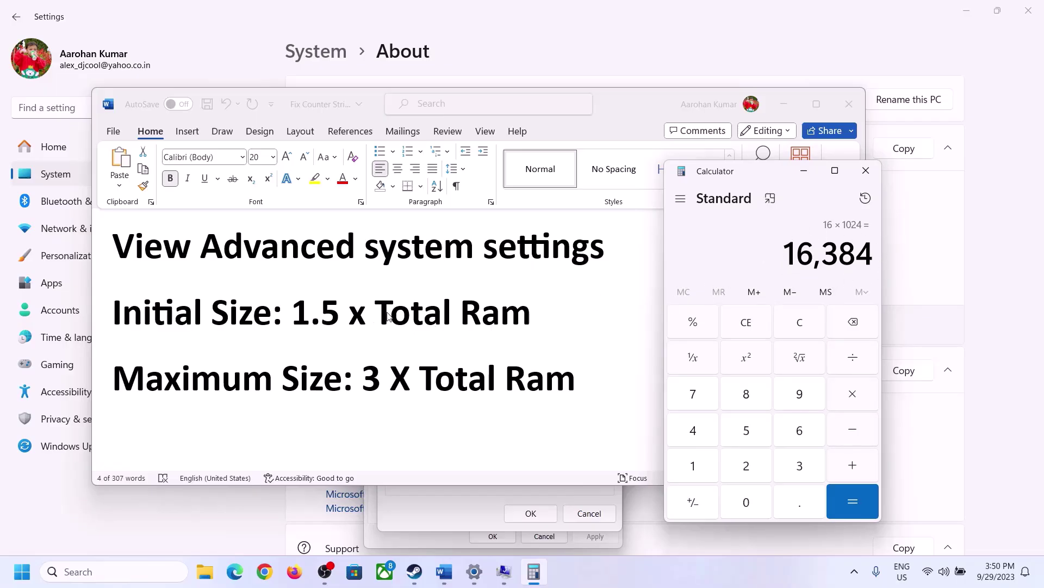
# Multiply the RAM in megabytes by 1.5 to work out the initial paging file size
pyautogui.click(854, 398)
pyautogui.click(707, 469)
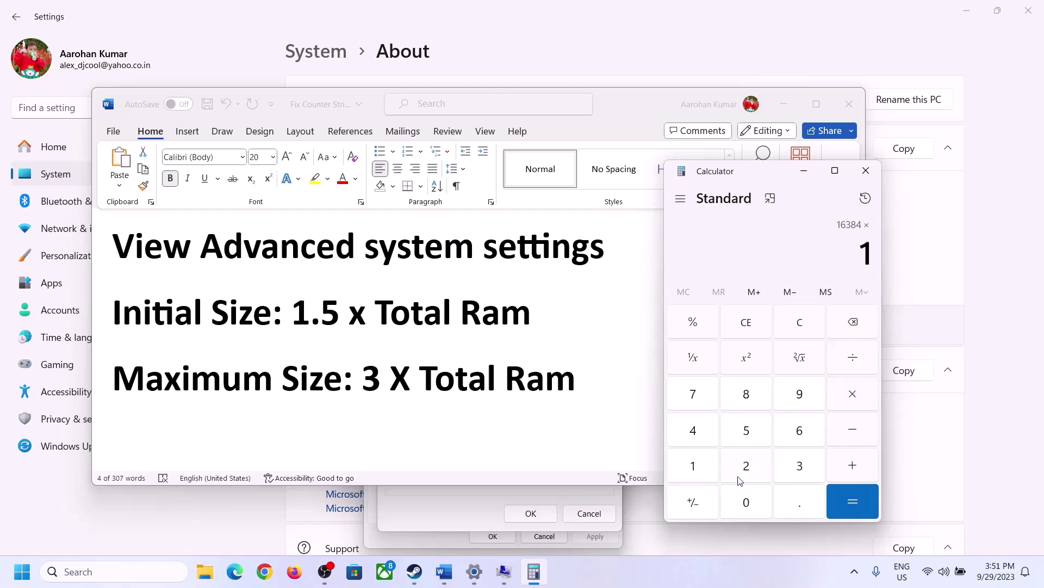
pyautogui.click(795, 509)
pyautogui.click(747, 430)
pyautogui.click(853, 499)
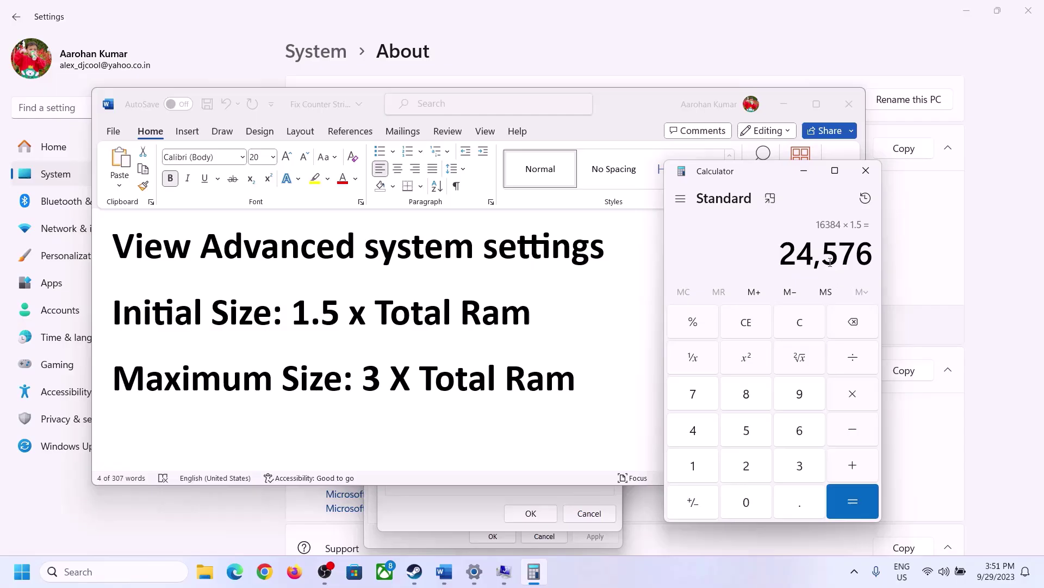
# Set the initial paging file size for drive C: to 24576 MB and go to the maximum size value
pyautogui.click(462, 507)
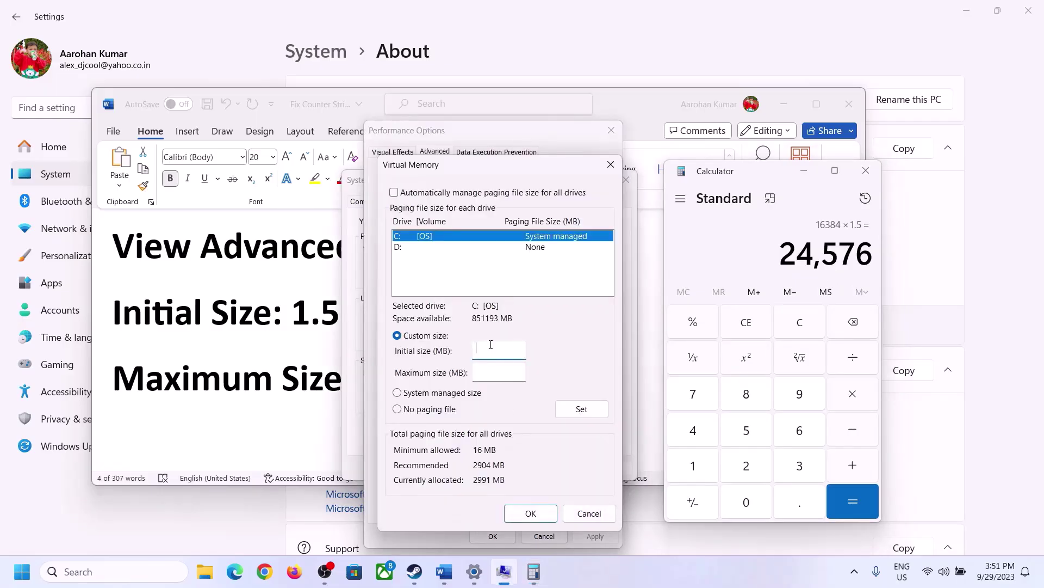
pyautogui.write('24576')
pyautogui.click(521, 372)
# Clear the previous calculation and check the guide's maximum size rule and the installed RAM in Settings
pyautogui.click(316, 382)
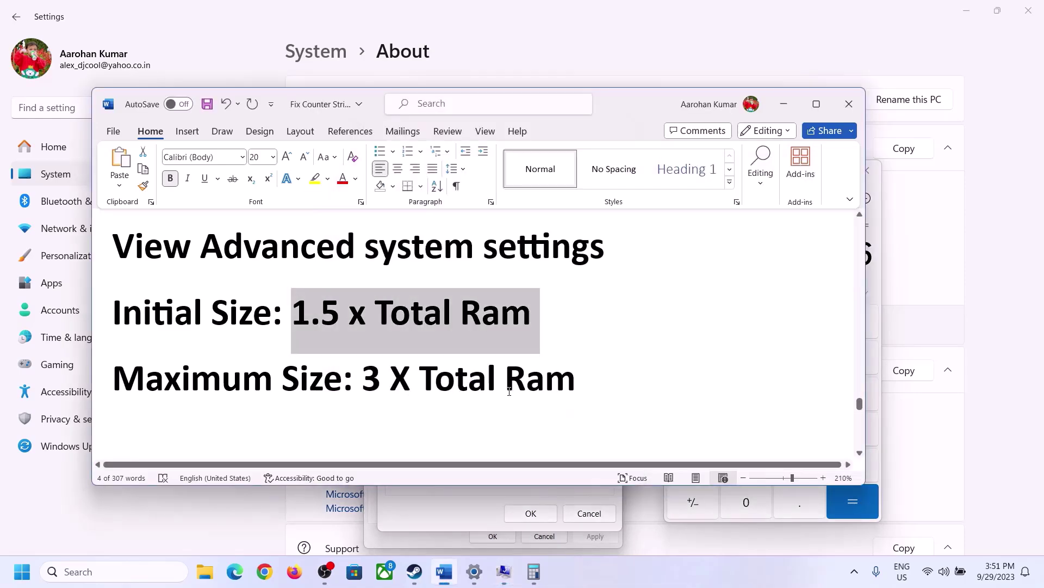
pyautogui.click(877, 281)
pyautogui.click(809, 326)
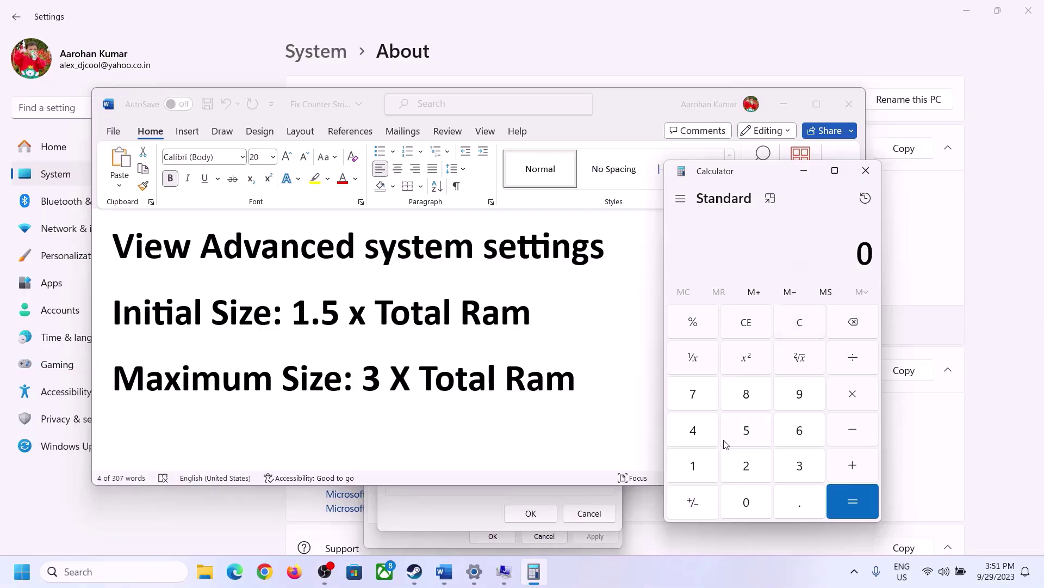
pyautogui.click(474, 571)
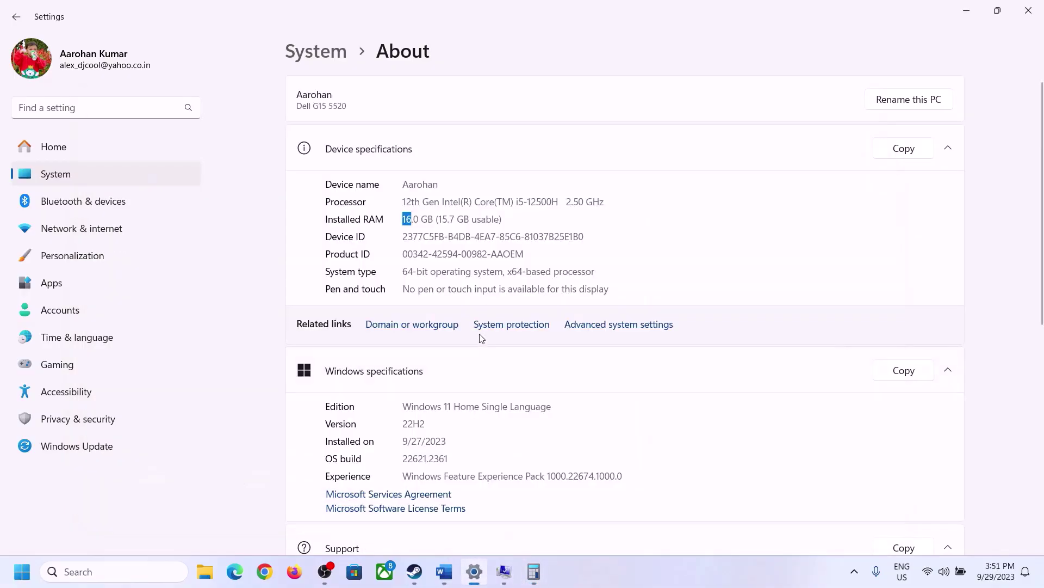
pyautogui.click(534, 571)
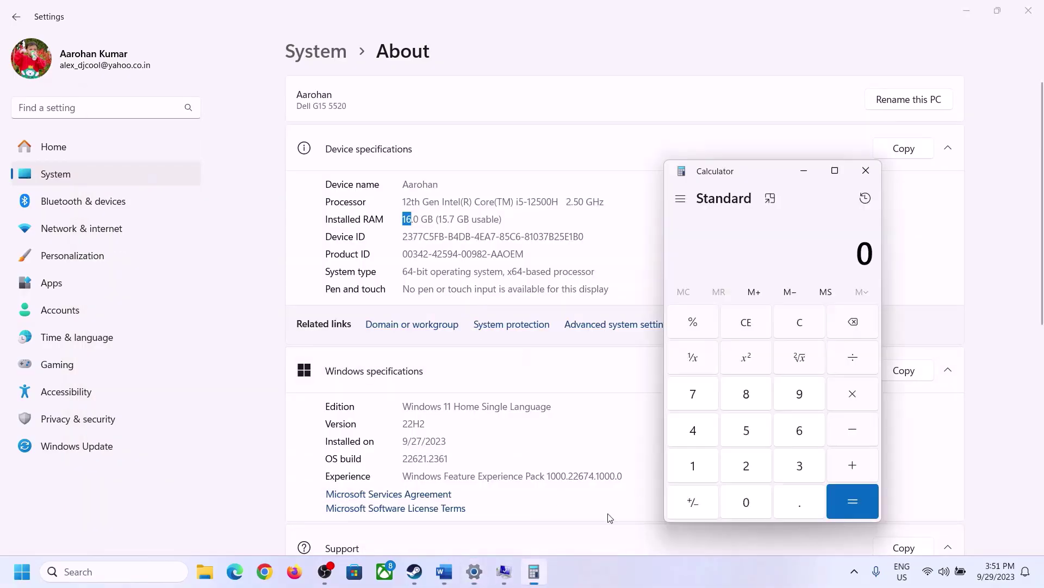
# Calculate 16 times 1024 again in Calculator as the basis for the maximum paging file size
pyautogui.click(704, 463)
pyautogui.click(795, 432)
pyautogui.click(848, 395)
pyautogui.click(701, 462)
pyautogui.click(743, 498)
pyautogui.click(746, 465)
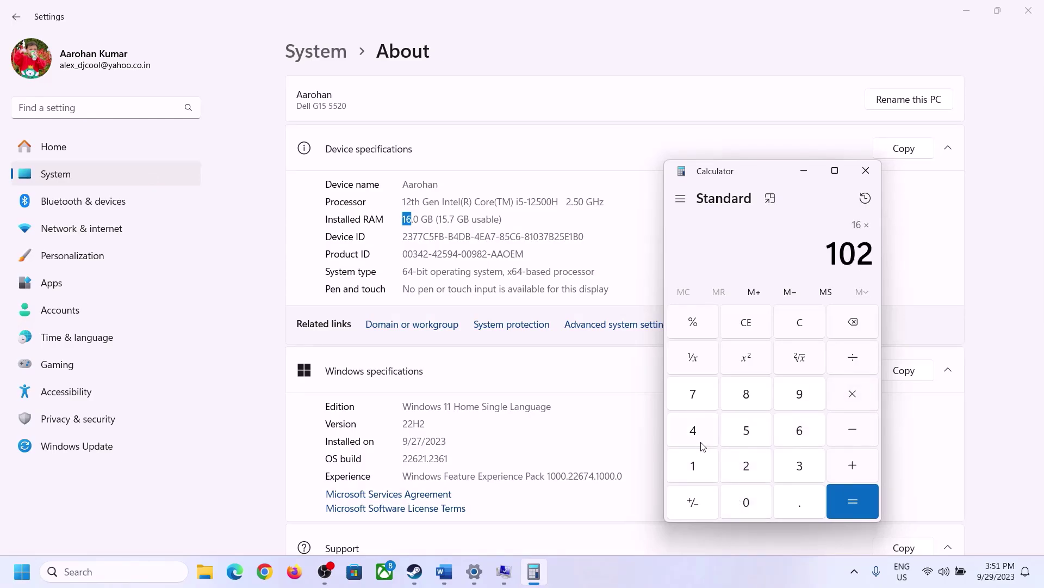
pyautogui.click(696, 432)
pyautogui.click(841, 513)
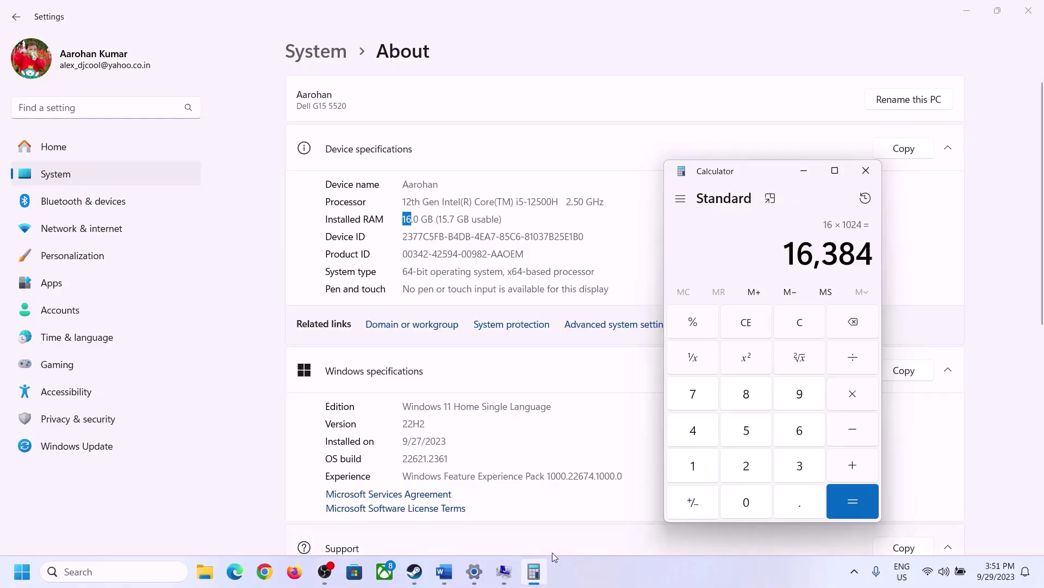
# Check the guide's maximum size rule and multiply the RAM in megabytes by 3 in Calculator
pyautogui.click(444, 572)
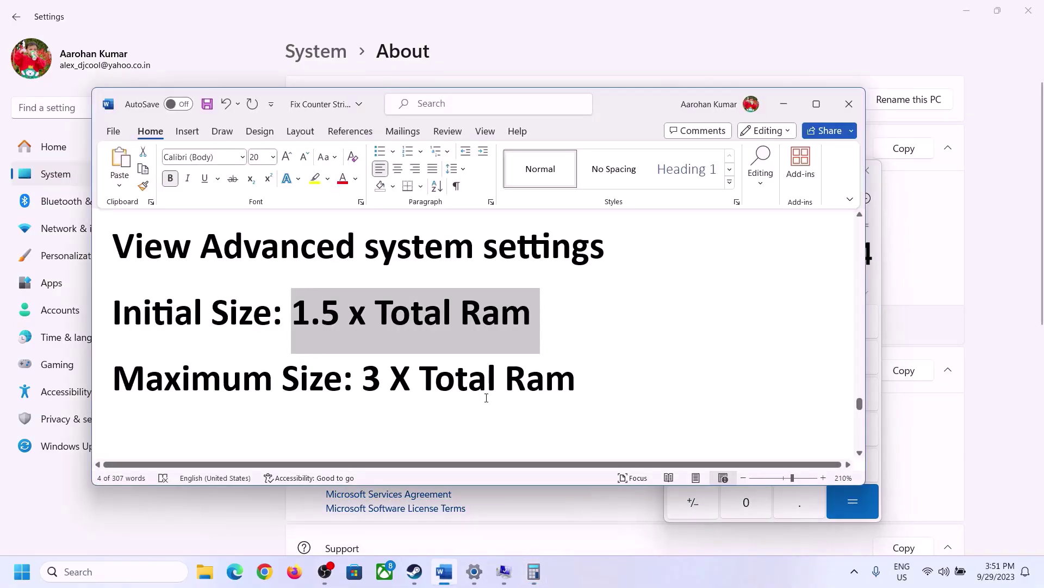
pyautogui.click(533, 571)
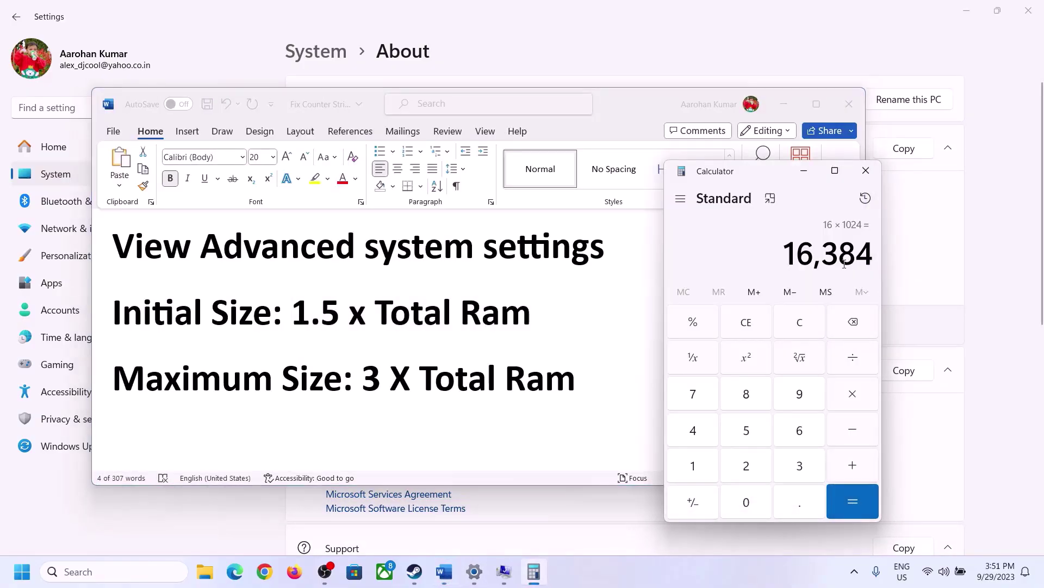
pyautogui.click(852, 394)
pyautogui.click(786, 466)
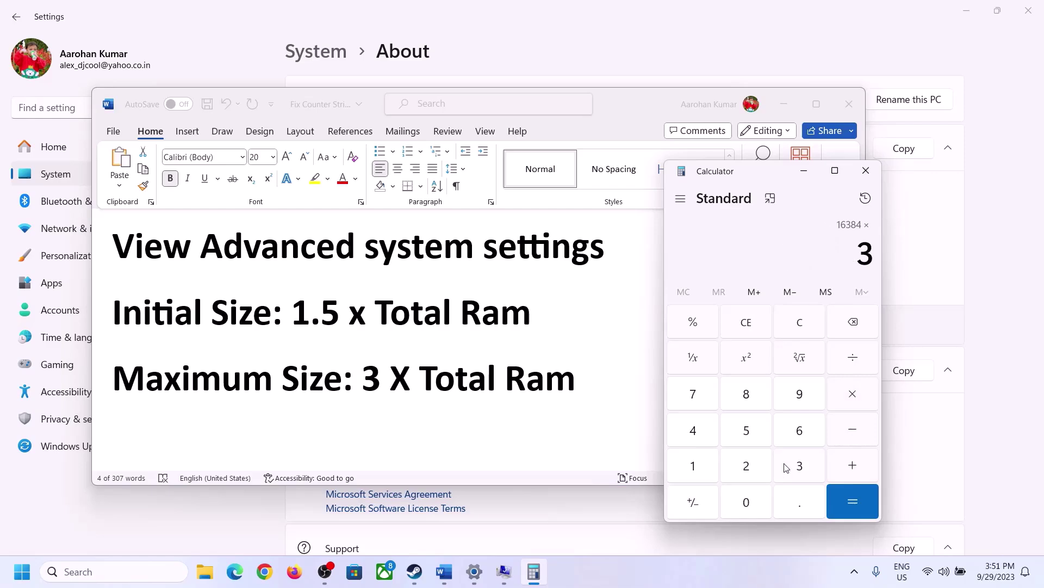
pyautogui.click(861, 499)
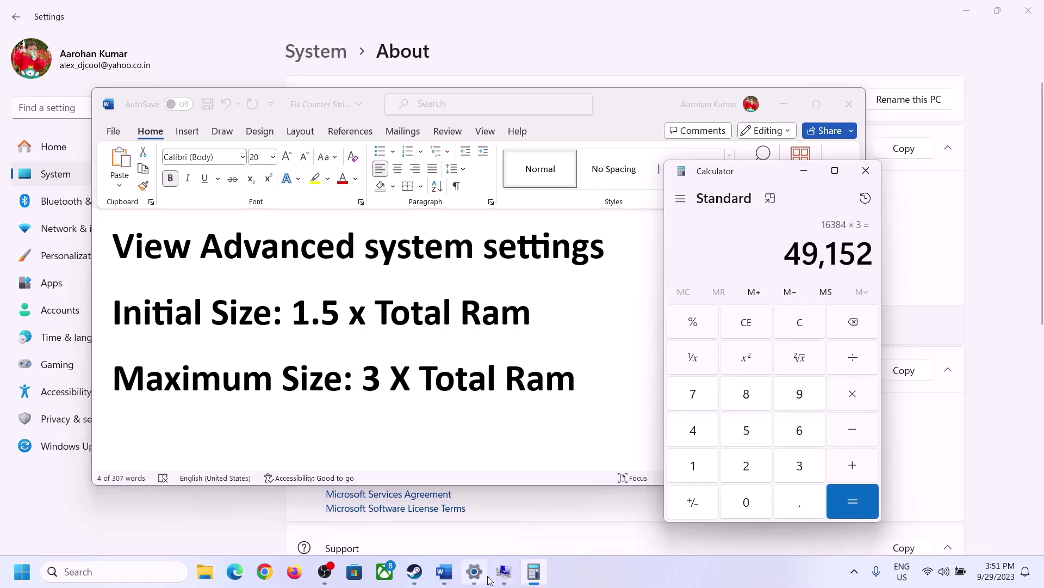
# Set the maximum paging file size for drive C: to 49152 MB, apply the custom size and acknowledge the restart notice
pyautogui.click(545, 471)
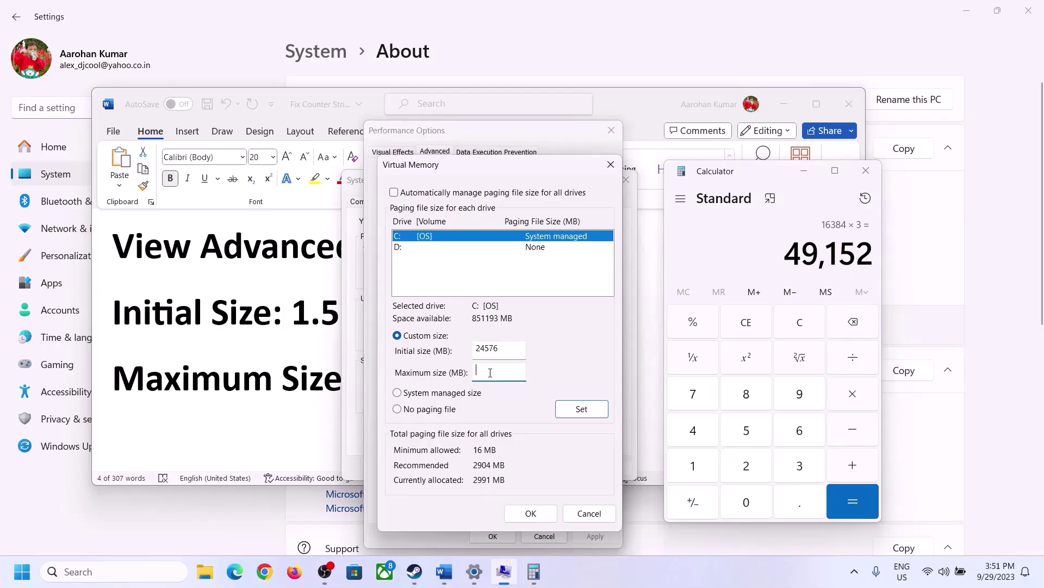
pyautogui.write('49152')
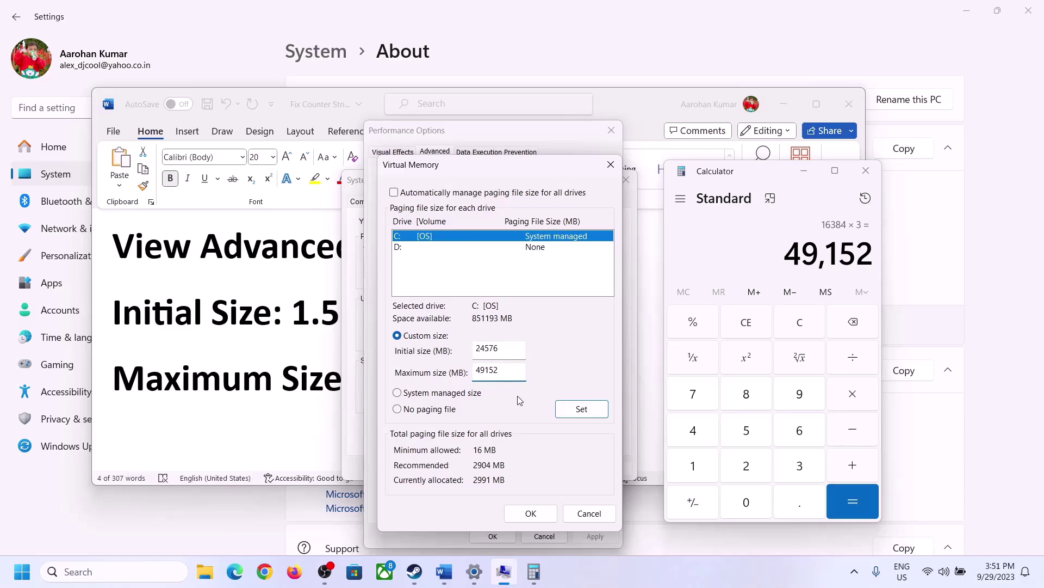
pyautogui.click(581, 408)
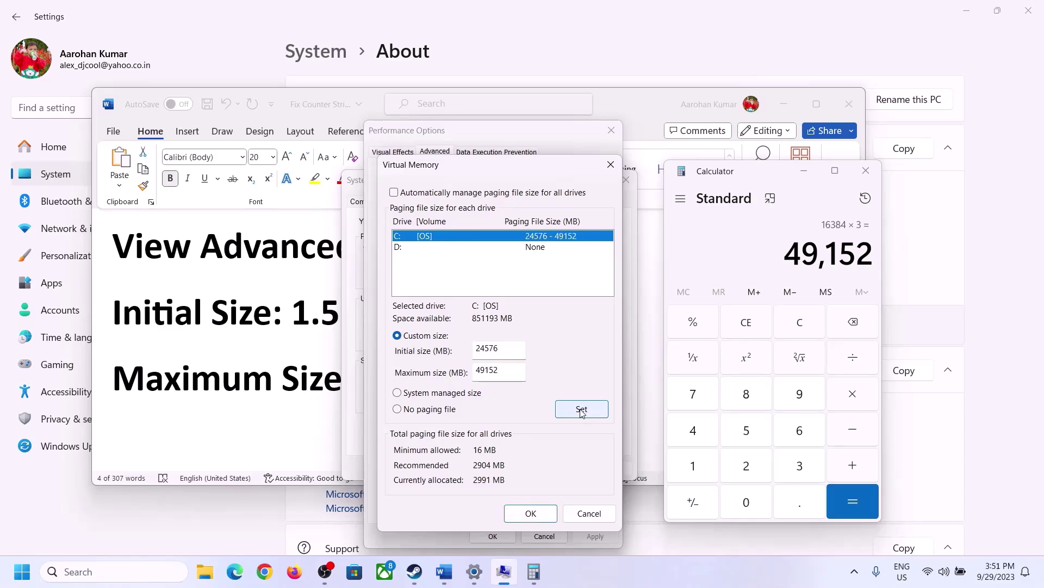
pyautogui.click(534, 512)
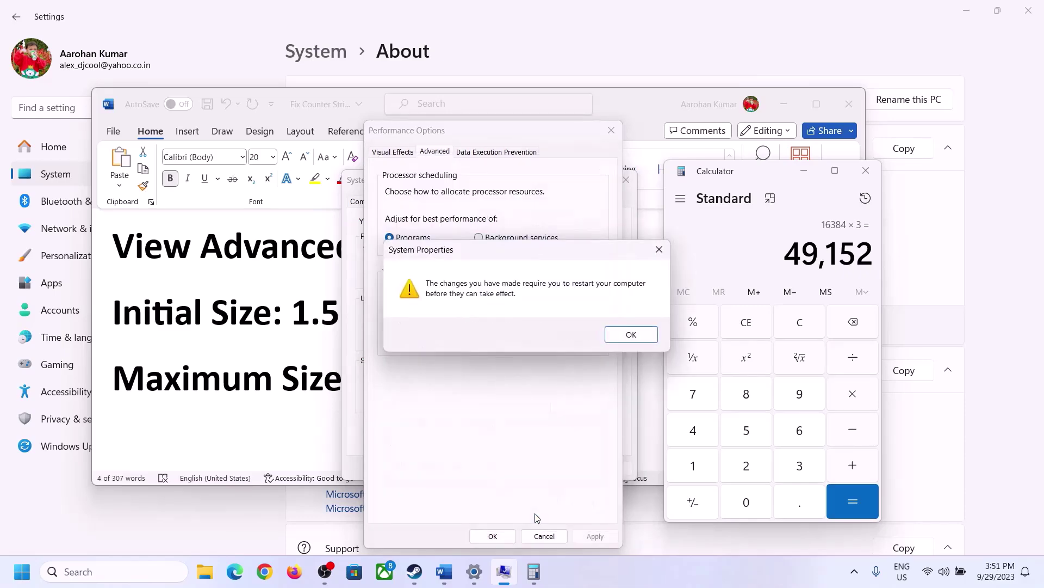
pyautogui.click(631, 334)
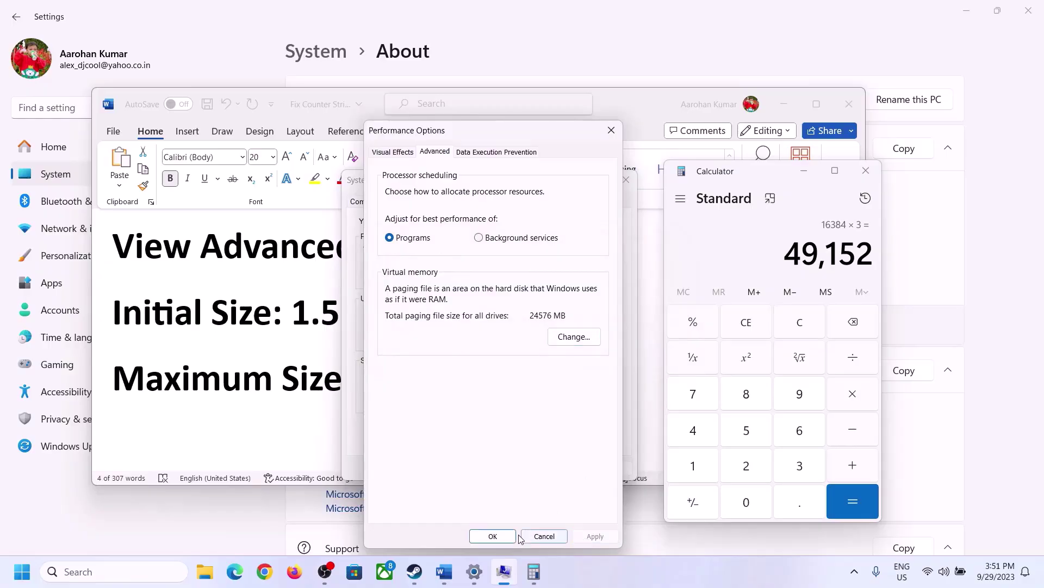
# Confirm the Performance Options and System Properties dialogs and dismiss the restart prompt without restarting
pyautogui.click(493, 536)
pyautogui.click(498, 468)
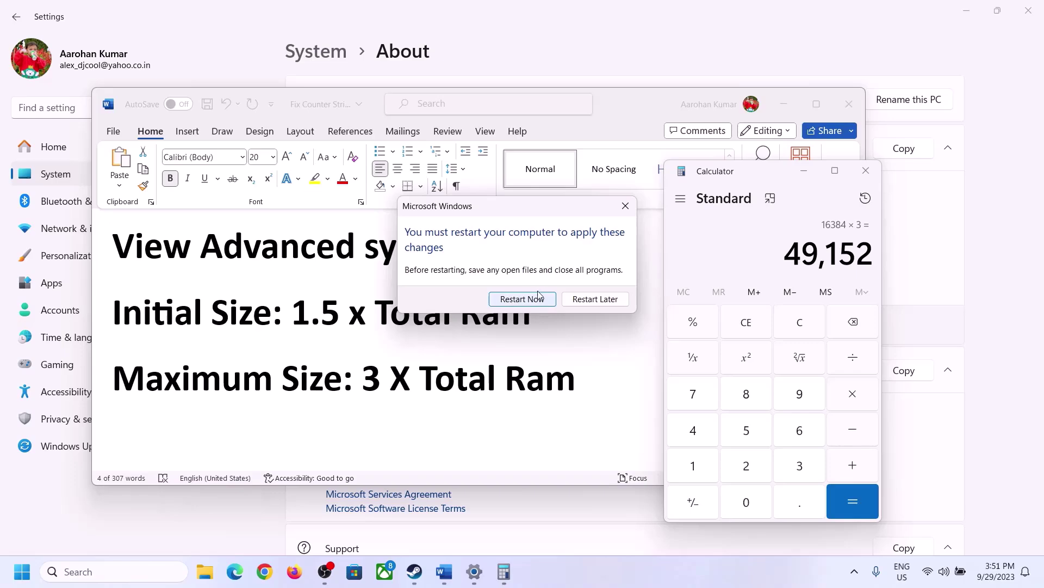
pyautogui.click(625, 205)
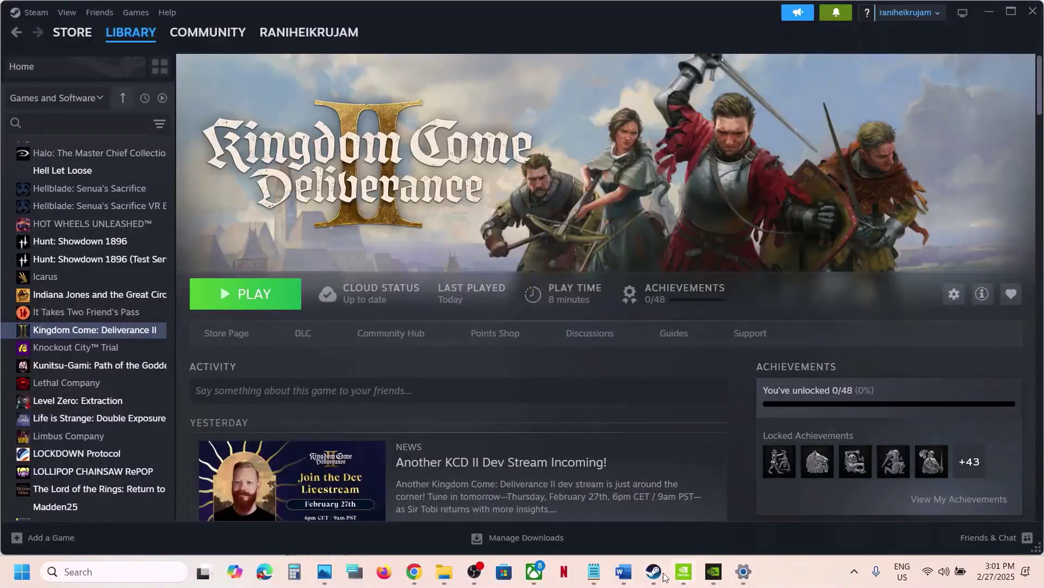
# Go to Step 21, Update BIOS, in the Word guide and check the laptop's battery charge
pyautogui.click(623, 572)
pyautogui.scroll(-5, 411, 364)
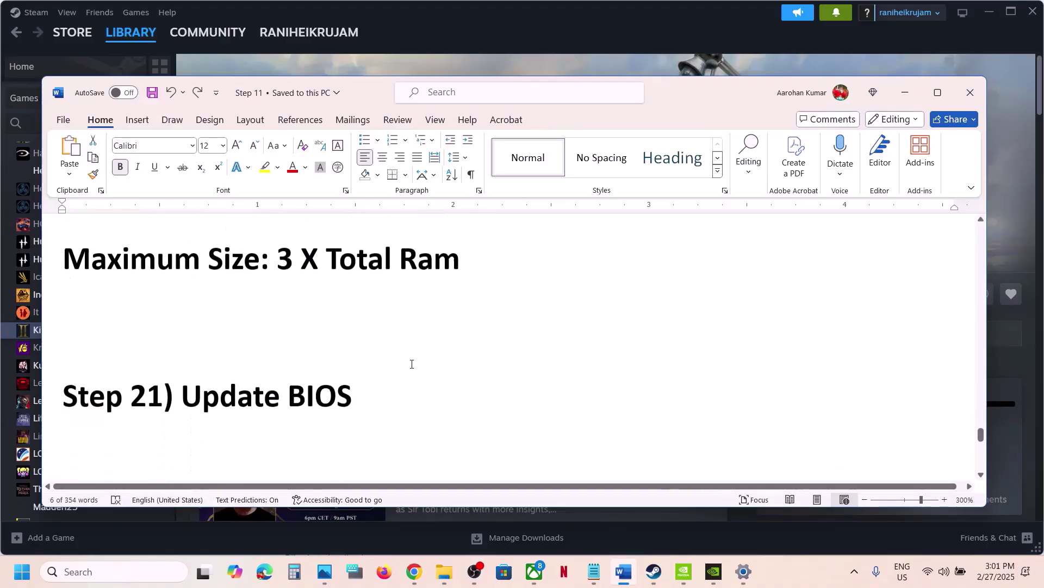
pyautogui.moveTo(182, 388); pyautogui.dragTo(382, 376)
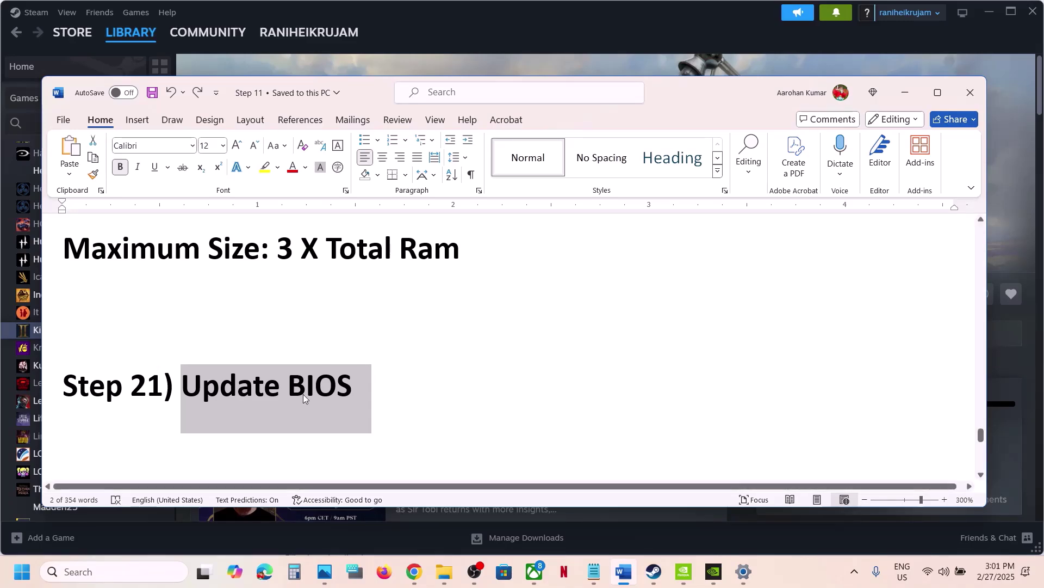
pyautogui.click(959, 575)
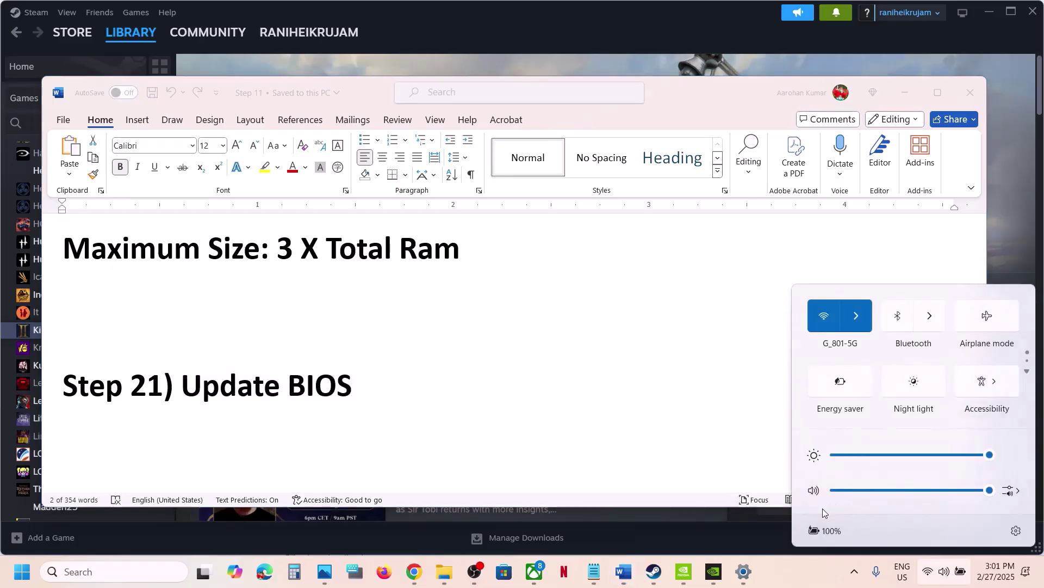
pyautogui.click(818, 584)
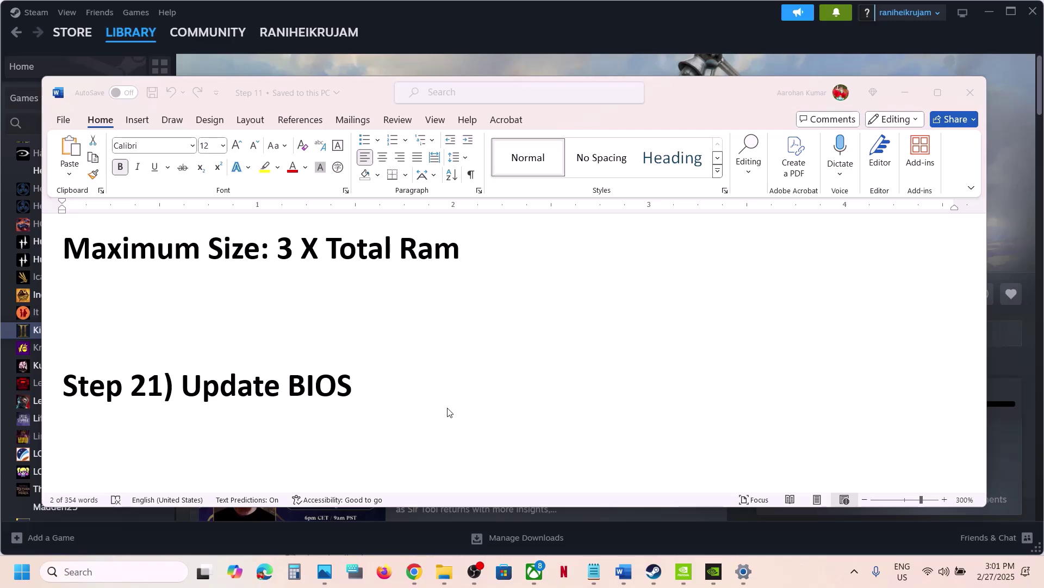
# Read Step 22 of the guide on turning off DLSS, switching to windowed mode and lowering the video settings and graphics preset
pyautogui.scroll(-5, 447, 413)
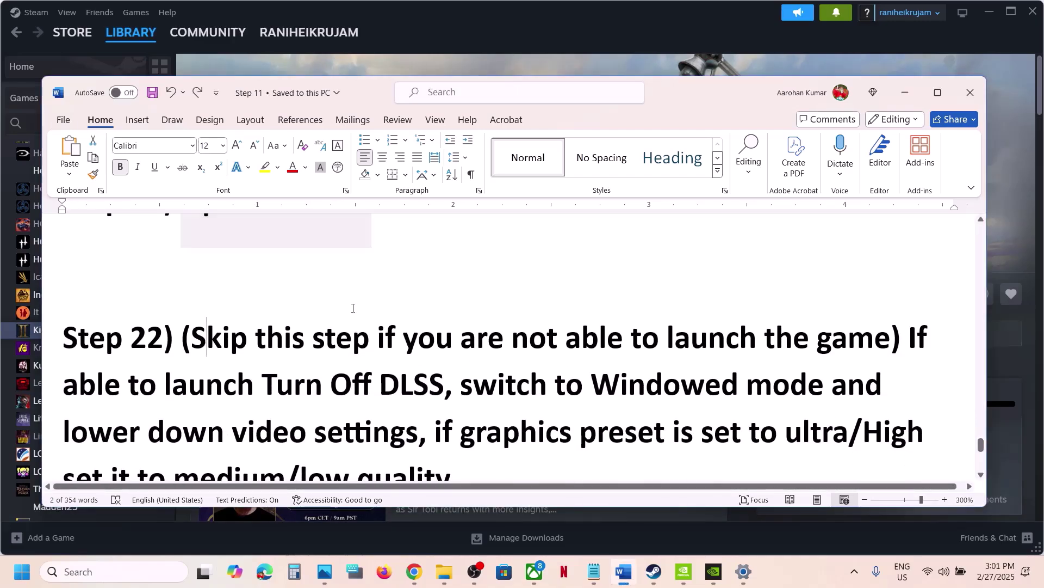
pyautogui.moveTo(206, 338); pyautogui.dragTo(838, 352)
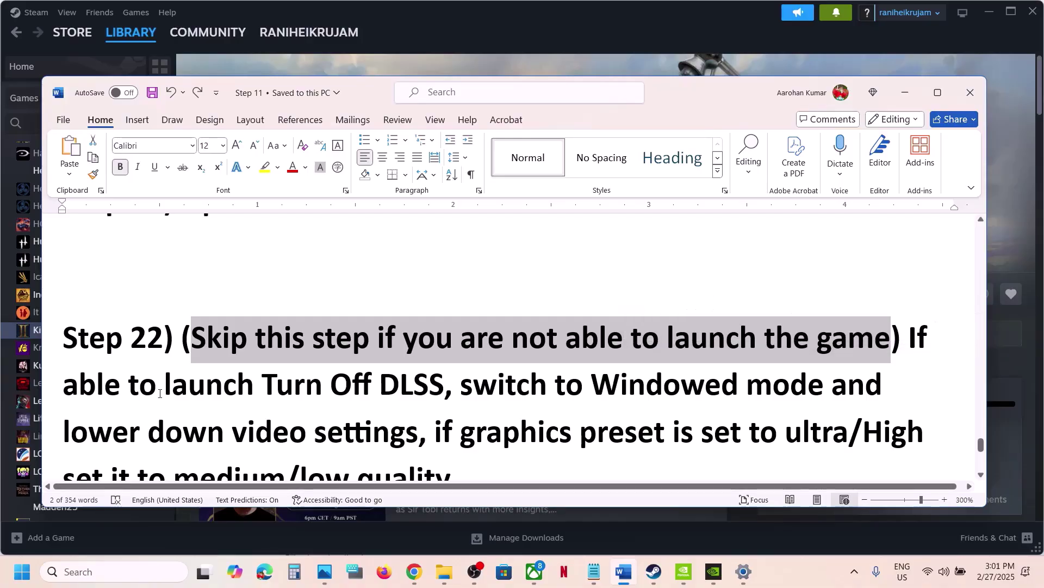
pyautogui.moveTo(130, 384); pyautogui.dragTo(344, 385)
pyautogui.click(262, 385)
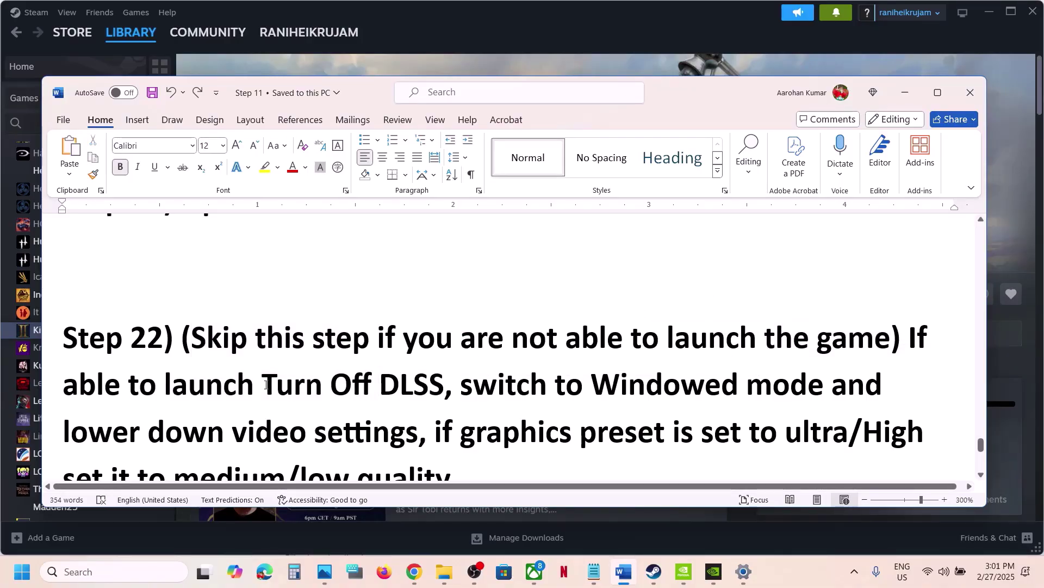
pyautogui.moveTo(262, 385); pyautogui.dragTo(410, 384)
pyautogui.scroll(-2, 413, 384)
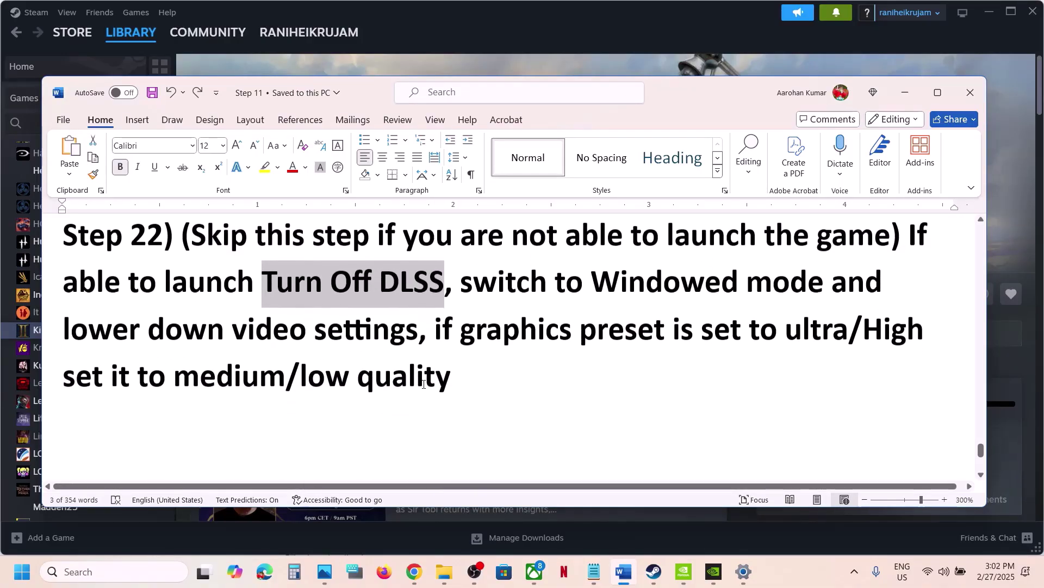
pyautogui.scroll(1, 424, 384)
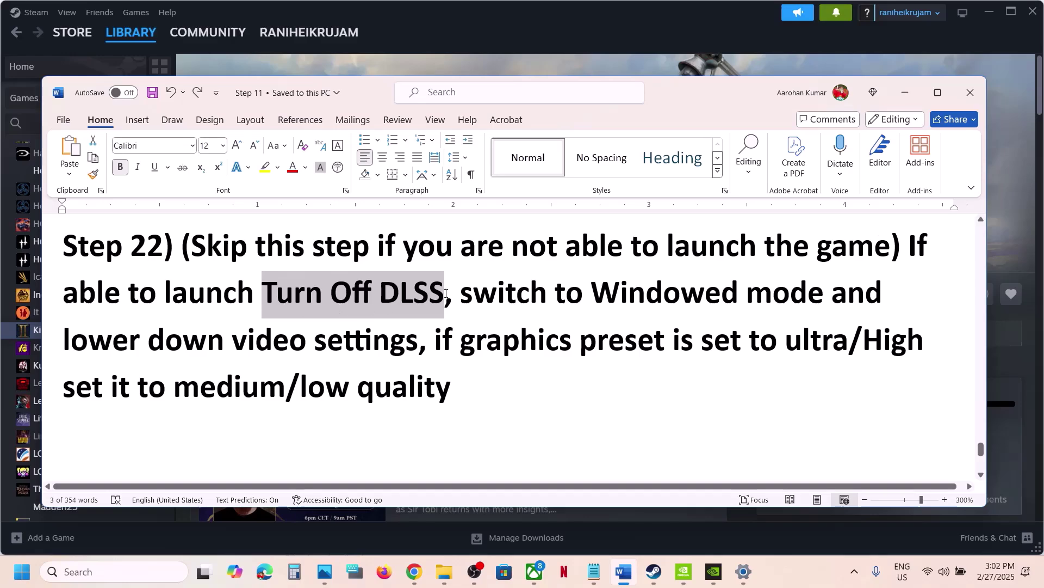
pyautogui.moveTo(469, 298); pyautogui.dragTo(394, 332)
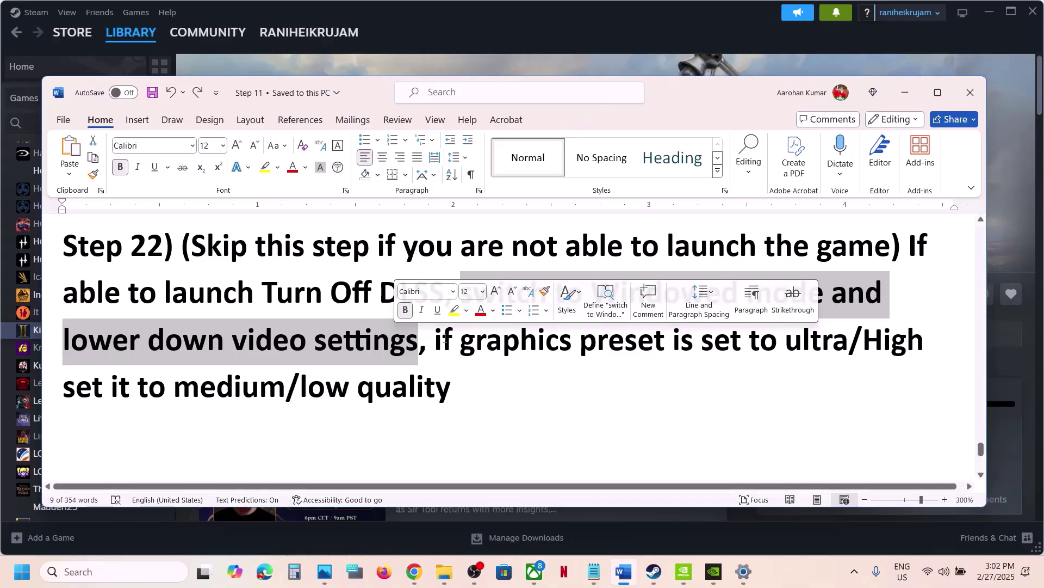
pyautogui.moveTo(437, 340); pyautogui.dragTo(656, 342)
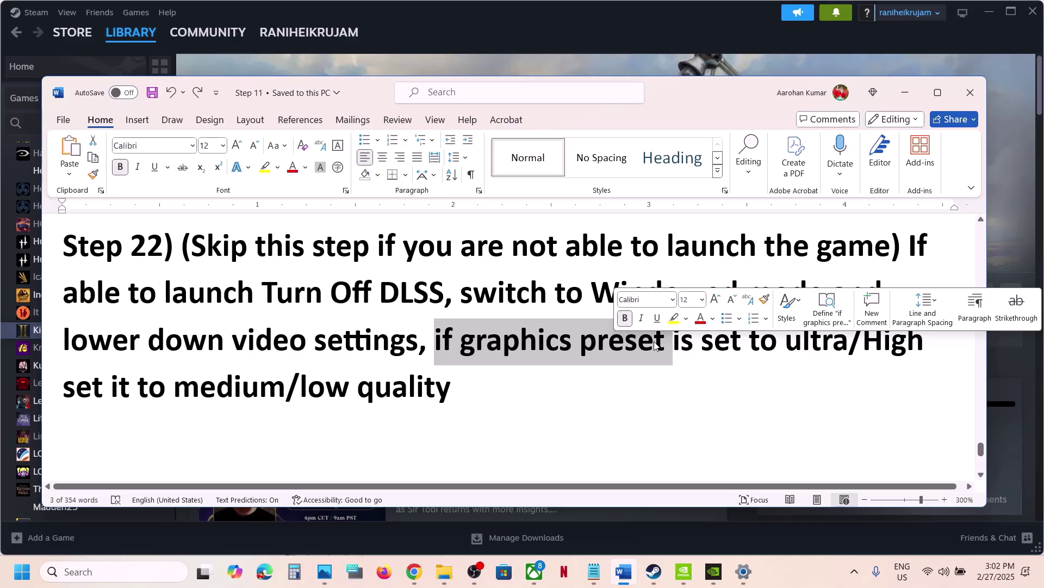
pyautogui.click(321, 314)
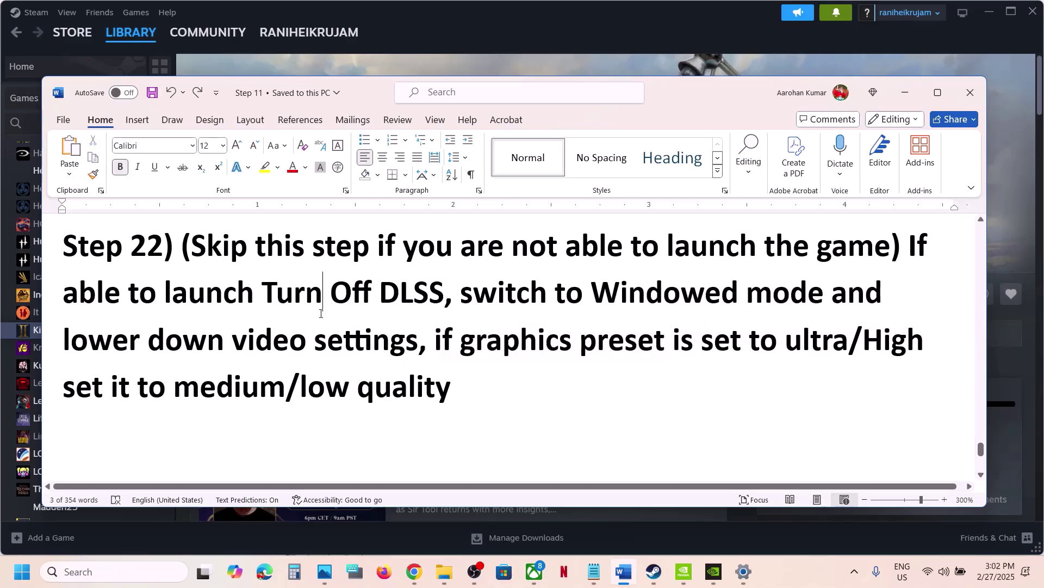
# Switch to Steam, launch Kingdom Come: Deliverance II and bring the game window to the front
pyautogui.click(403, 29)
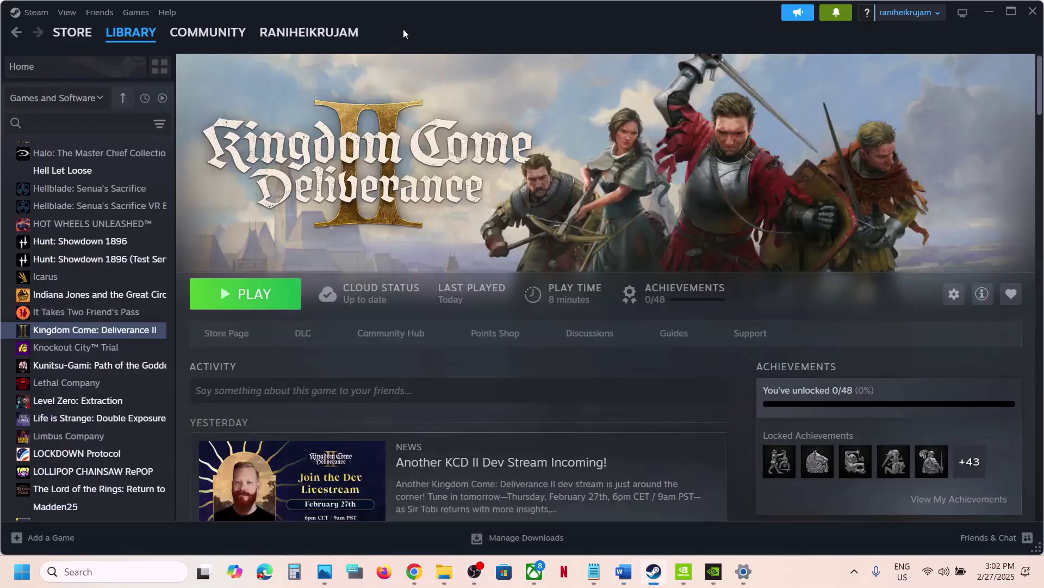
pyautogui.click(229, 293)
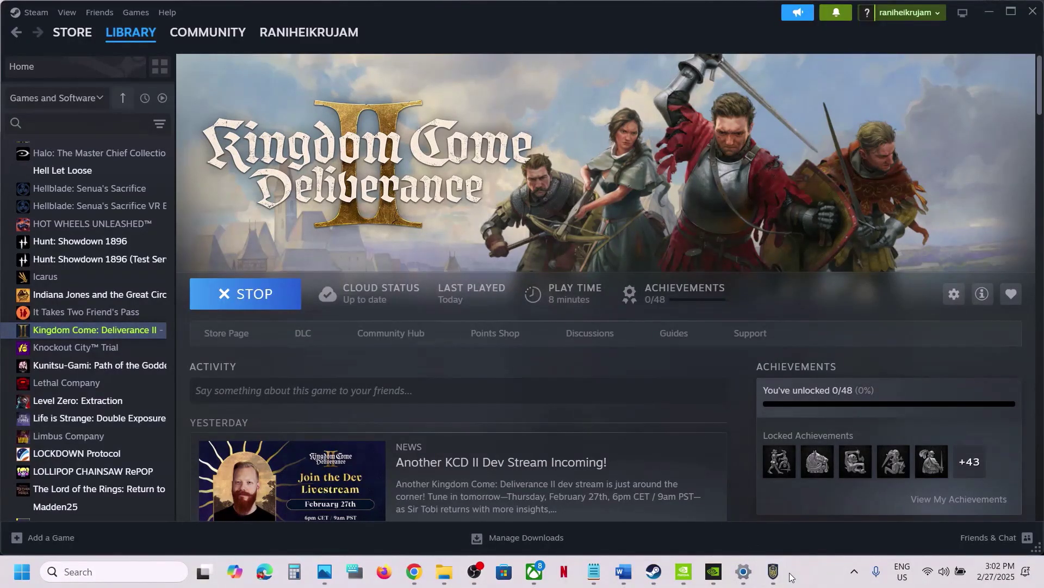
pyautogui.click(773, 571)
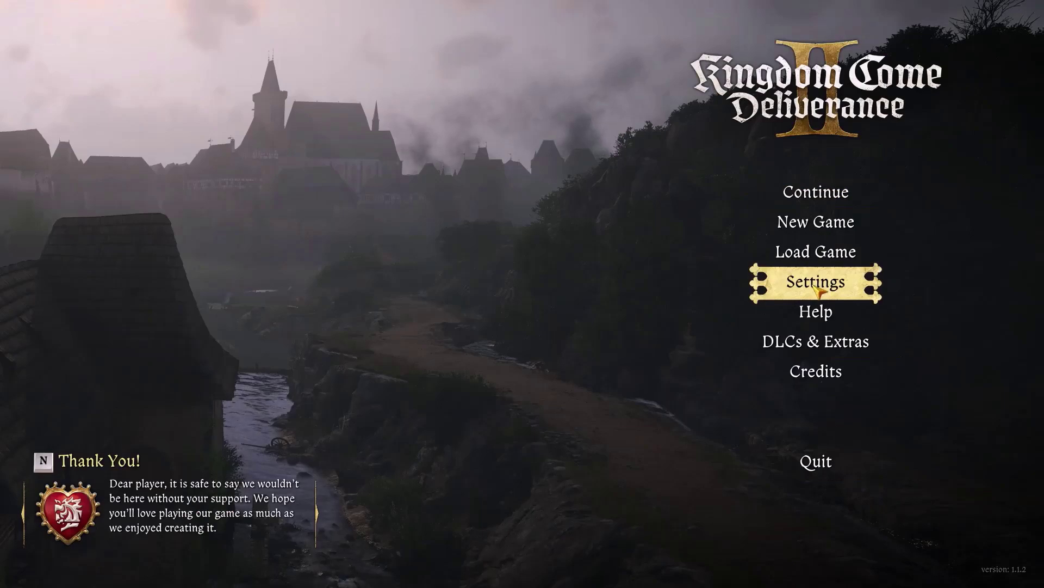
# Open the game's graphics settings and look through them to the resolution scaling technology option
pyautogui.click(817, 289)
pyautogui.click(820, 264)
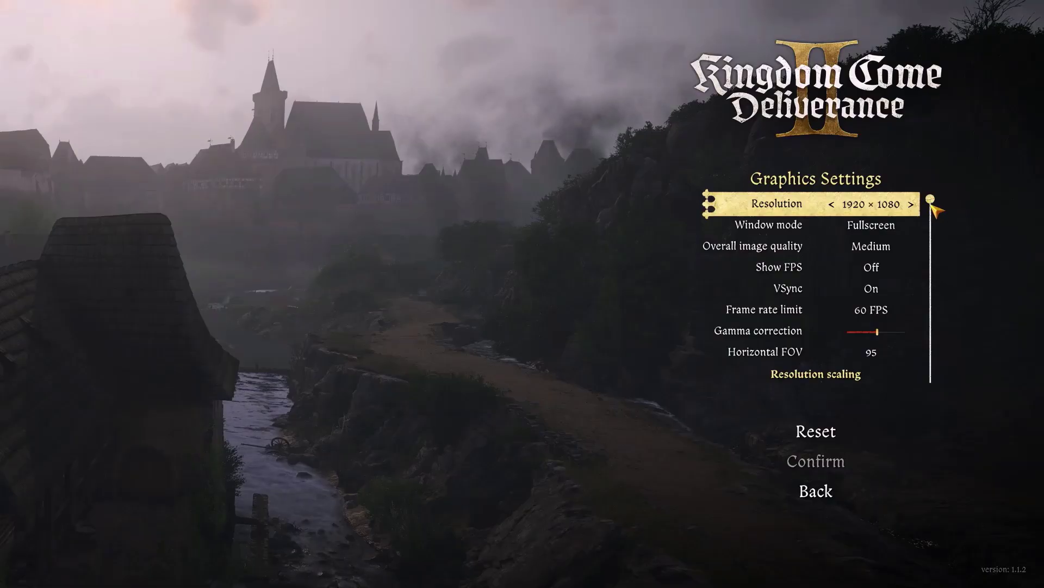
pyautogui.moveTo(932, 209); pyautogui.dragTo(932, 233)
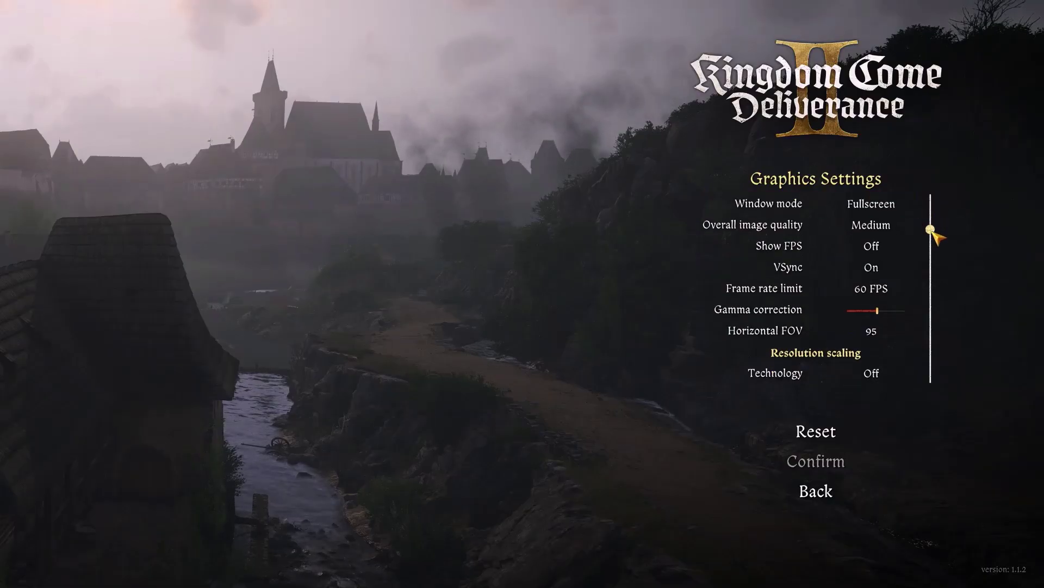